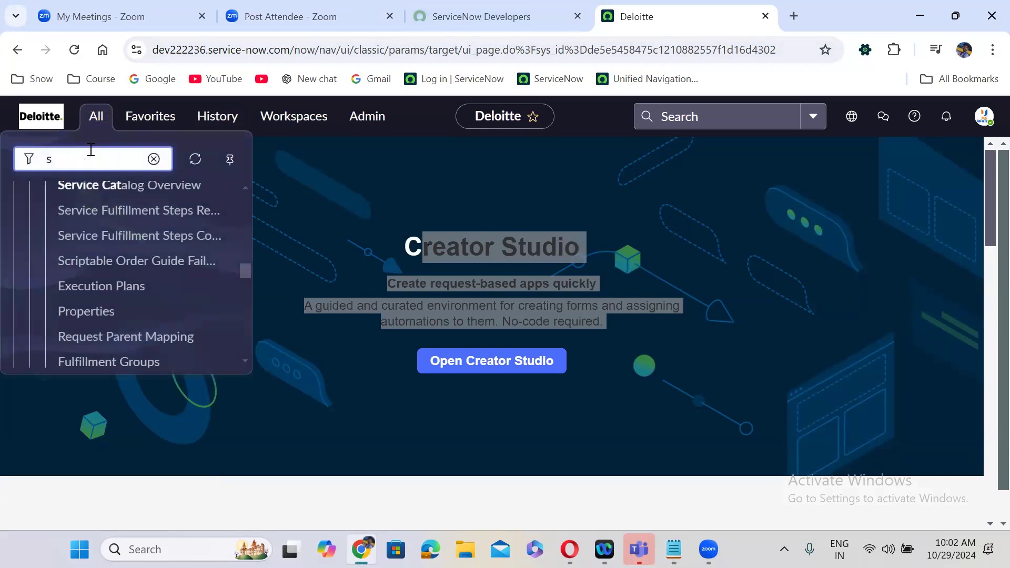
- Filter the navigator for 'maintain items' and open Maintain Items in a new tab
type("maintai")
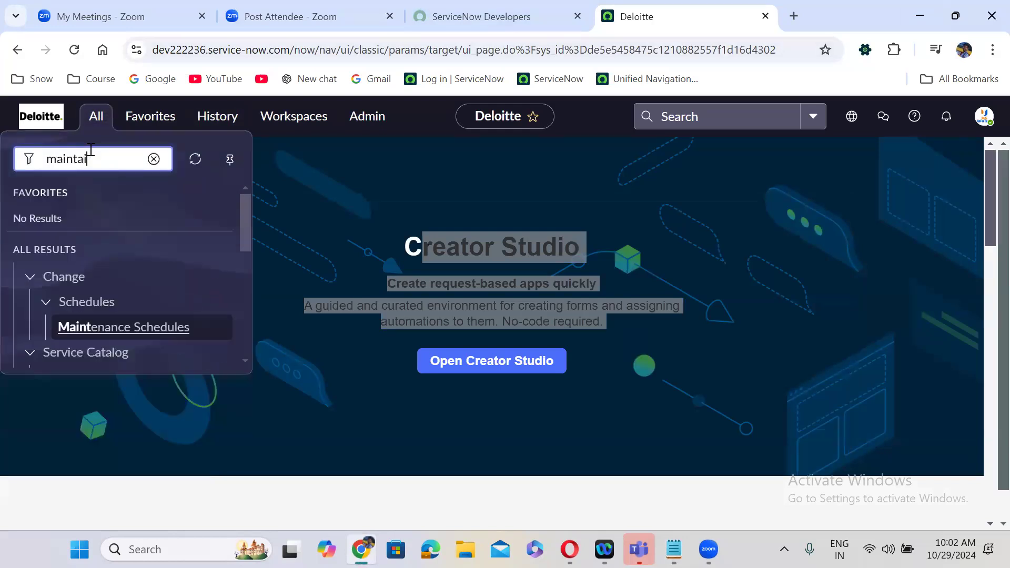
type("n items")
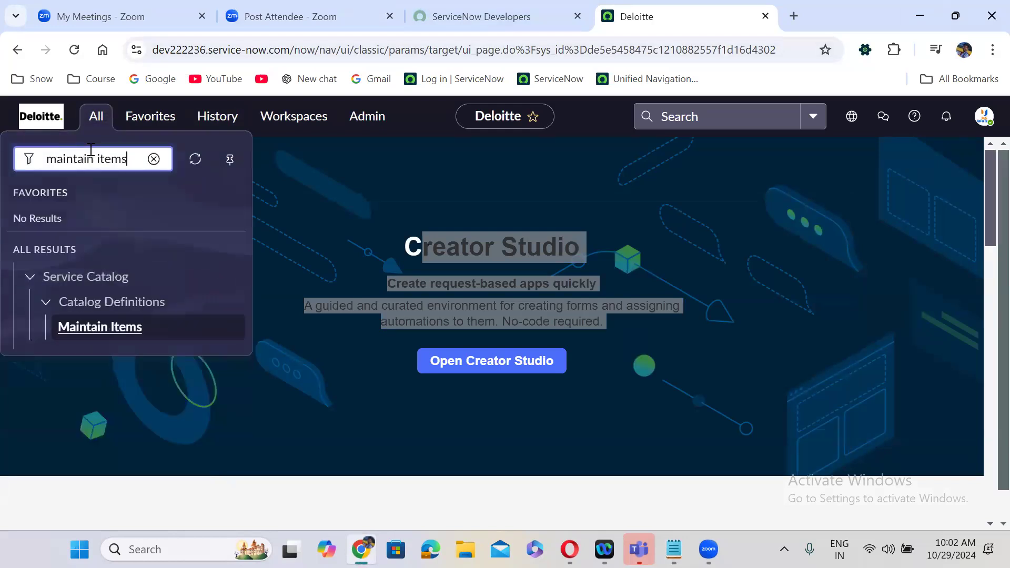
middle_click(116, 332)
left_click(738, 9)
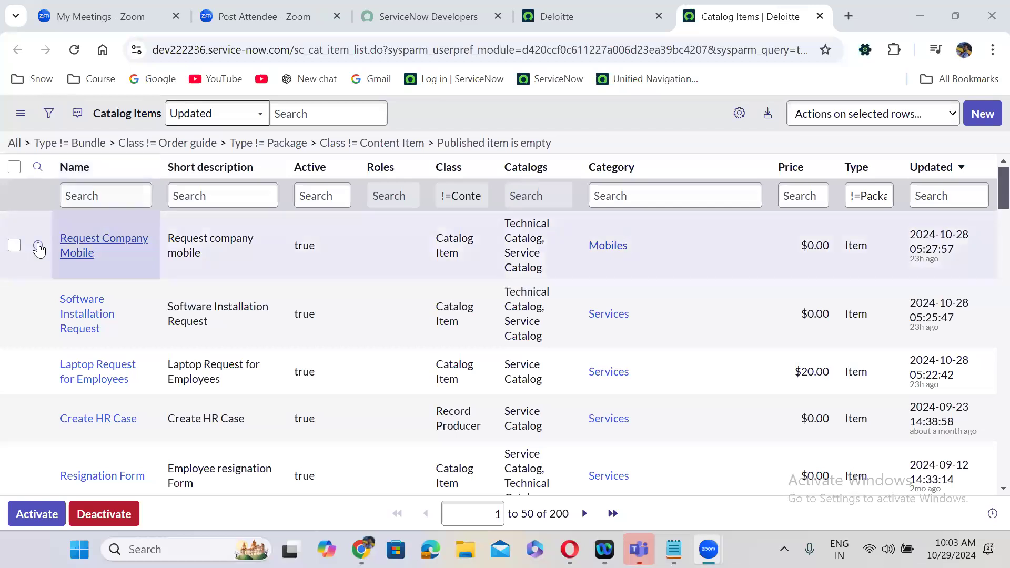
right_click(38, 246)
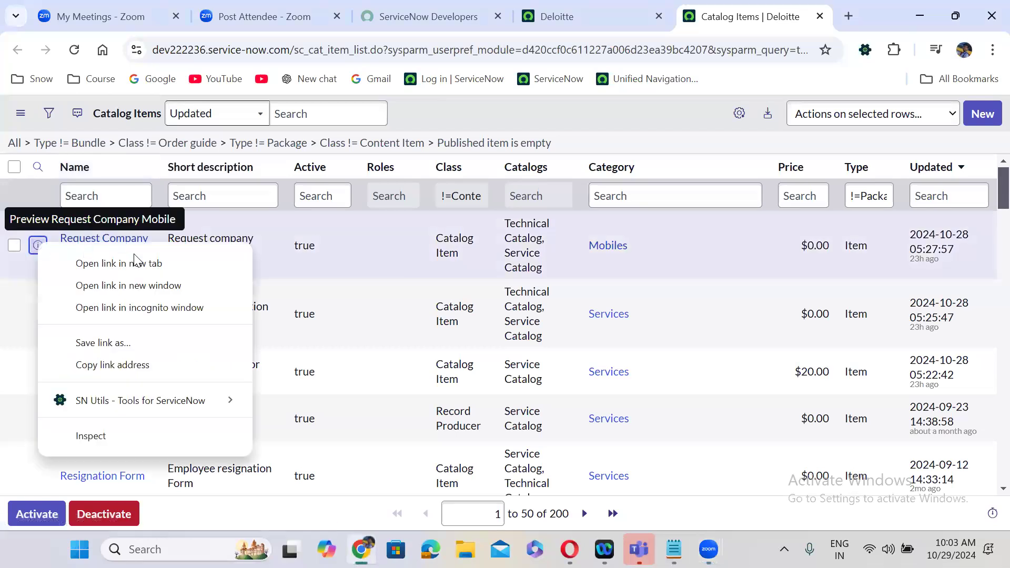
left_click(145, 268)
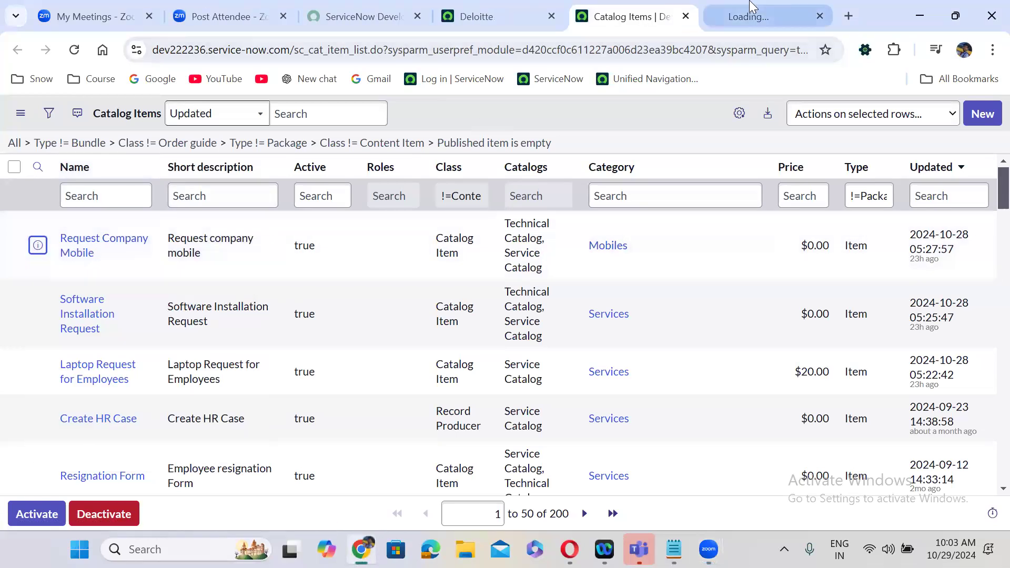
left_click(752, 6)
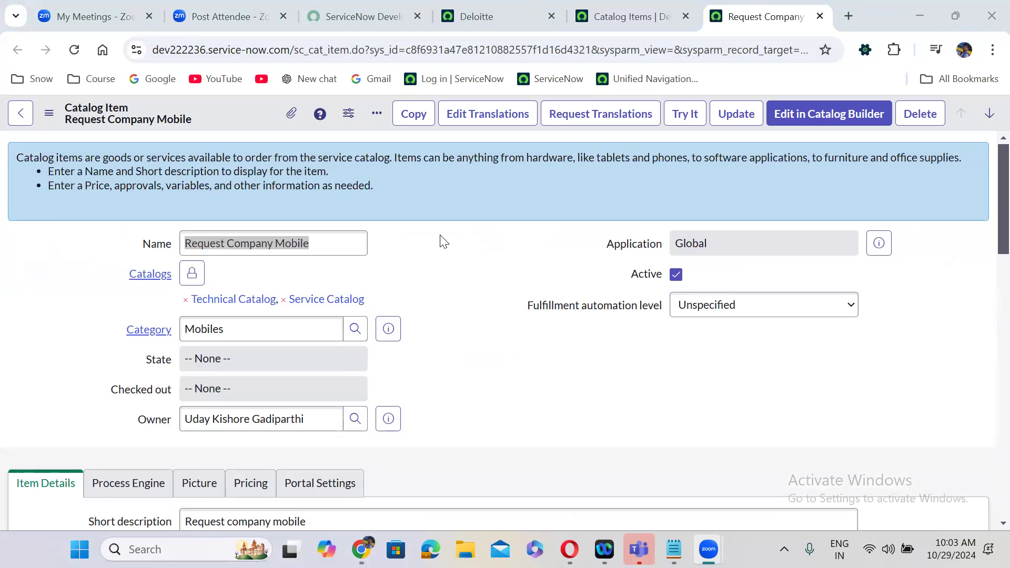
scroll(444, 241, "down", 4)
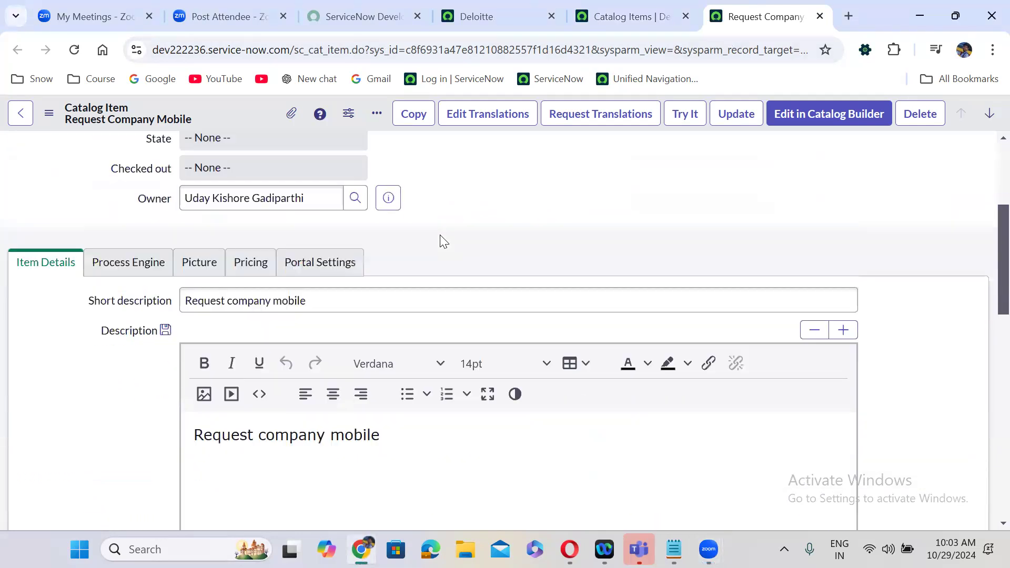
scroll(444, 242, "down", 2)
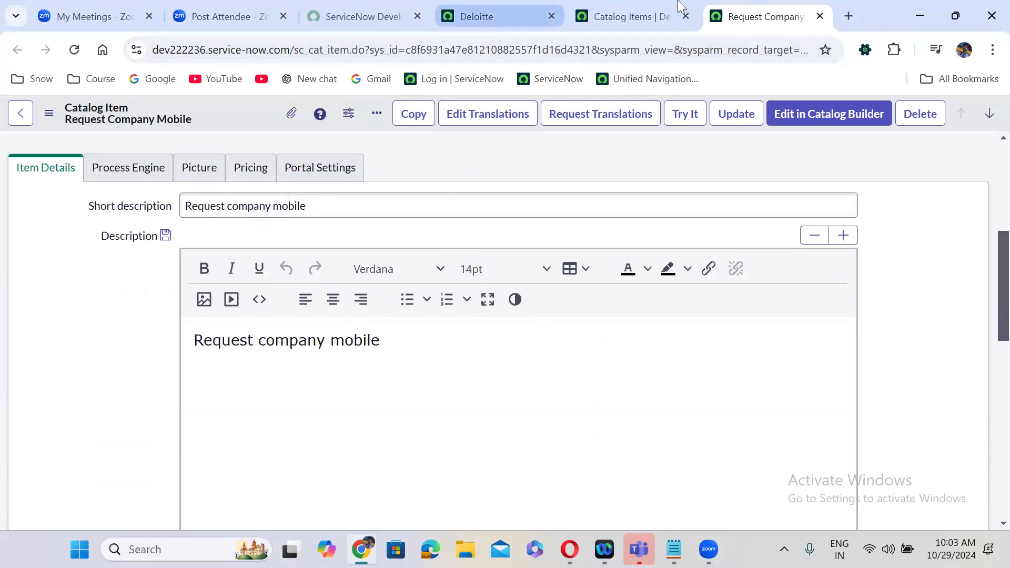
left_click(820, 16)
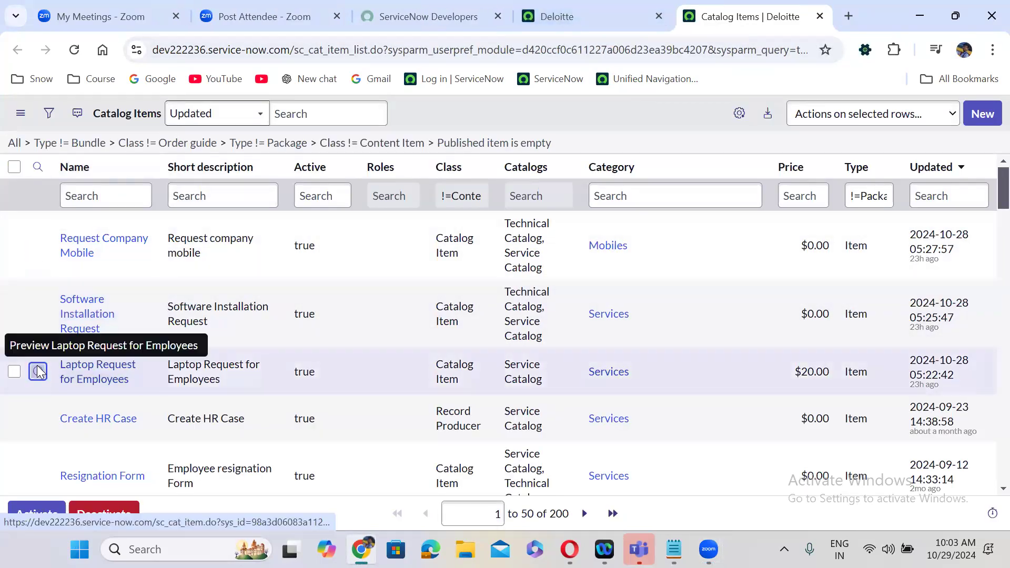
- Open Laptop Request for Employees in its own tab and show its empty Variables list
right_click(38, 369)
left_click(137, 174)
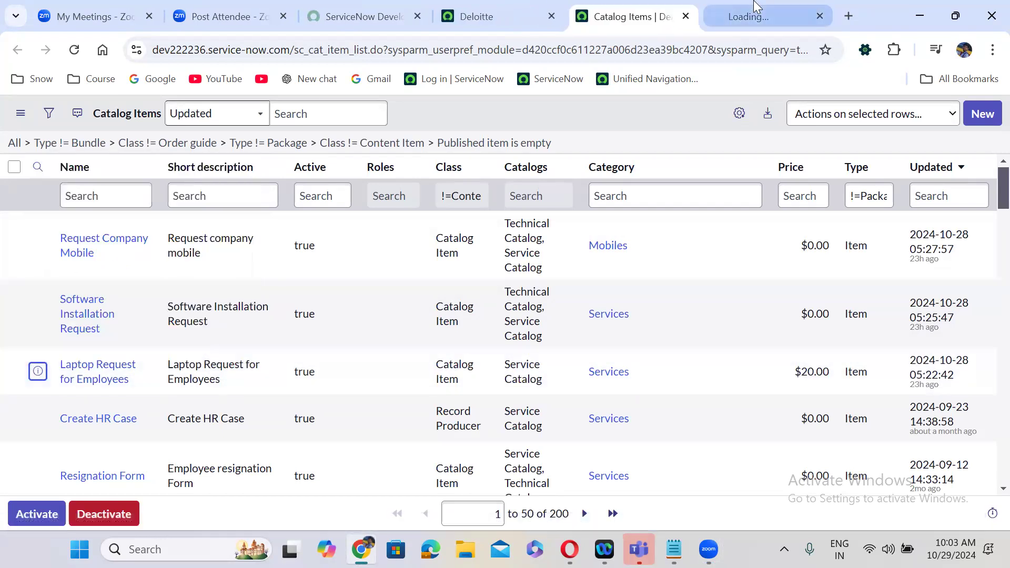
left_click(757, 10)
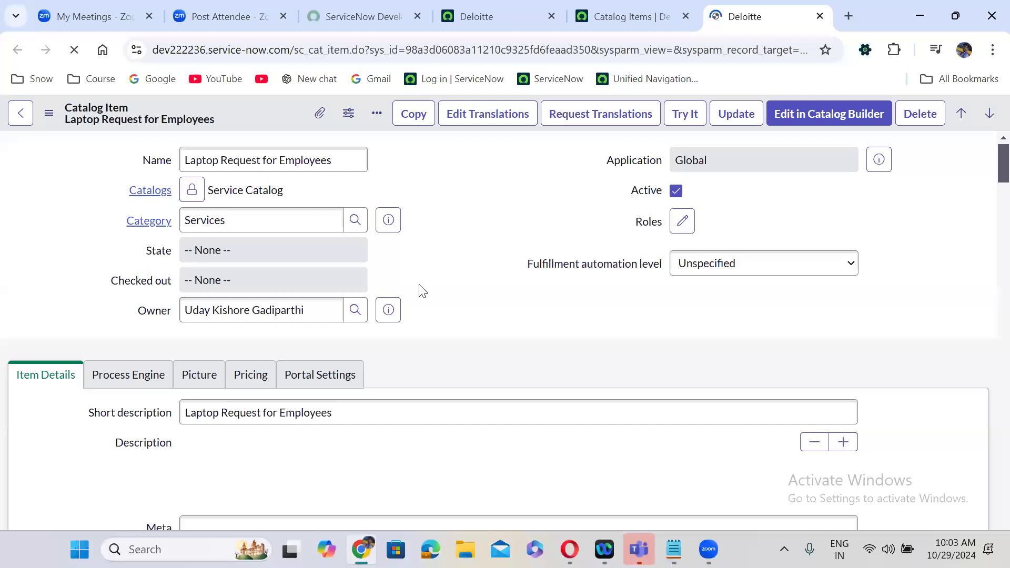
scroll(422, 290, "down", 15)
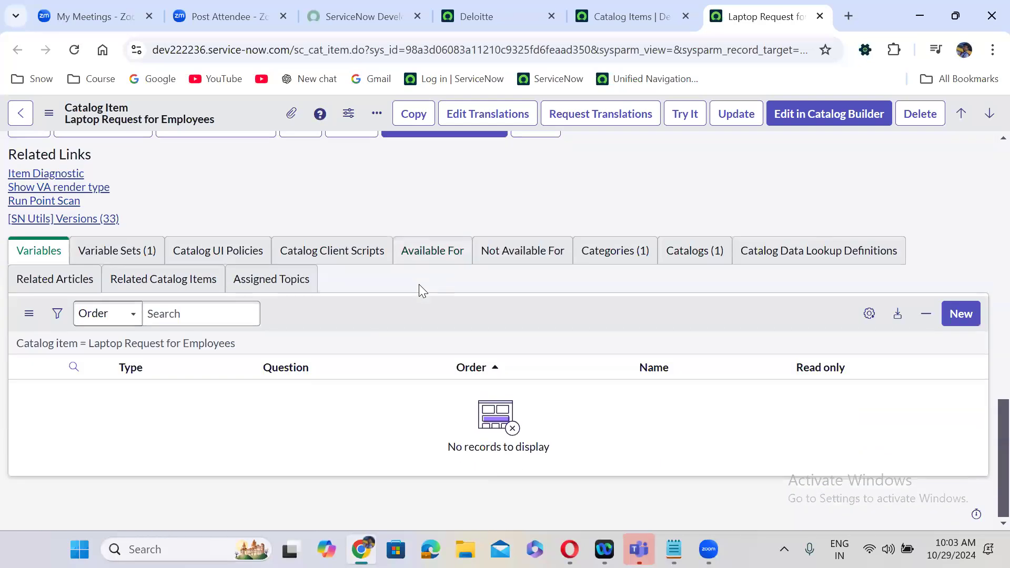
scroll(419, 284, "up", 1)
left_click(34, 287)
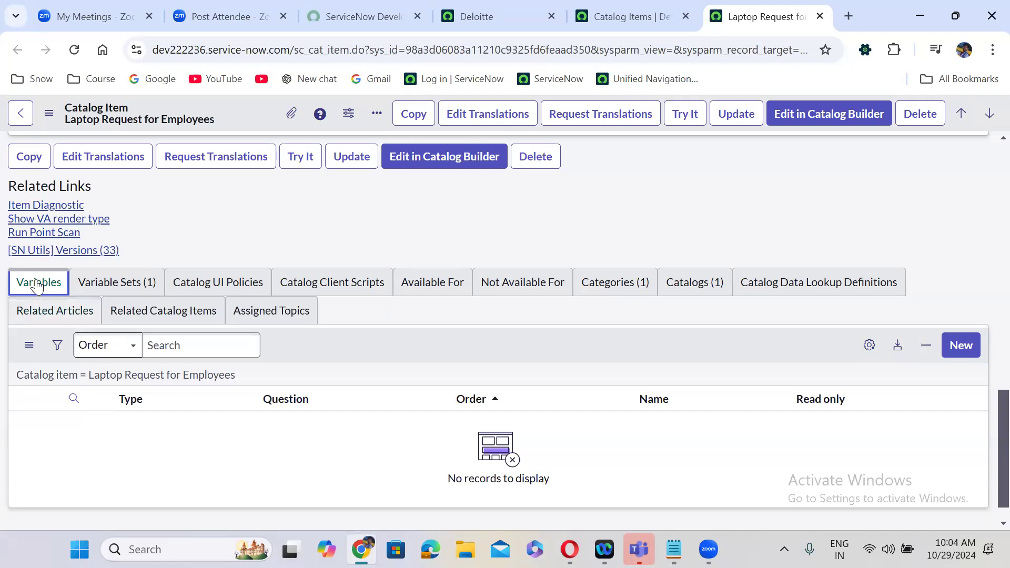
- Check the item's client scripts and UI policies, then its Variable Sets, showing Laptop Requester Details
left_click(337, 279)
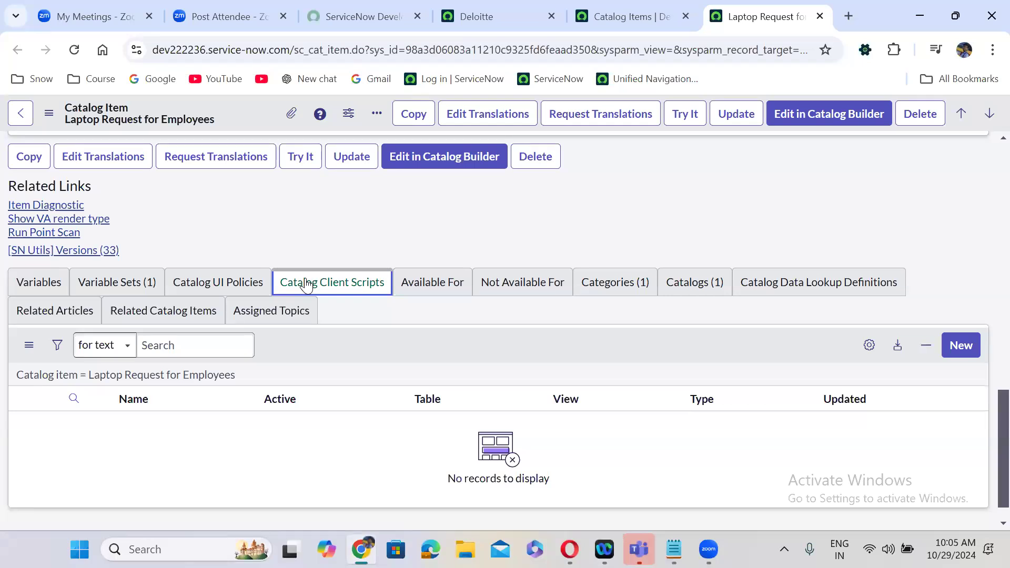
left_click(215, 287)
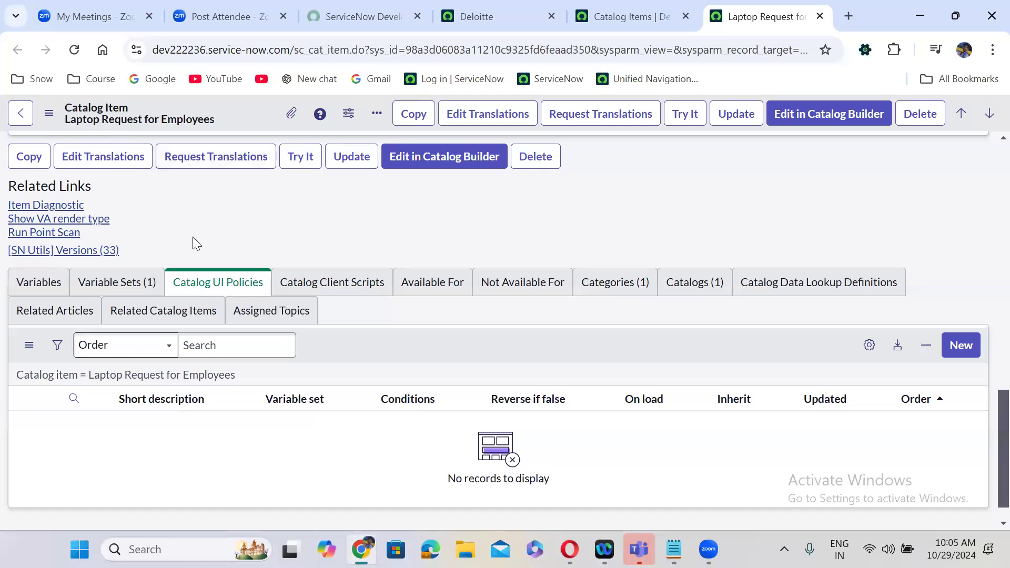
left_click(108, 287)
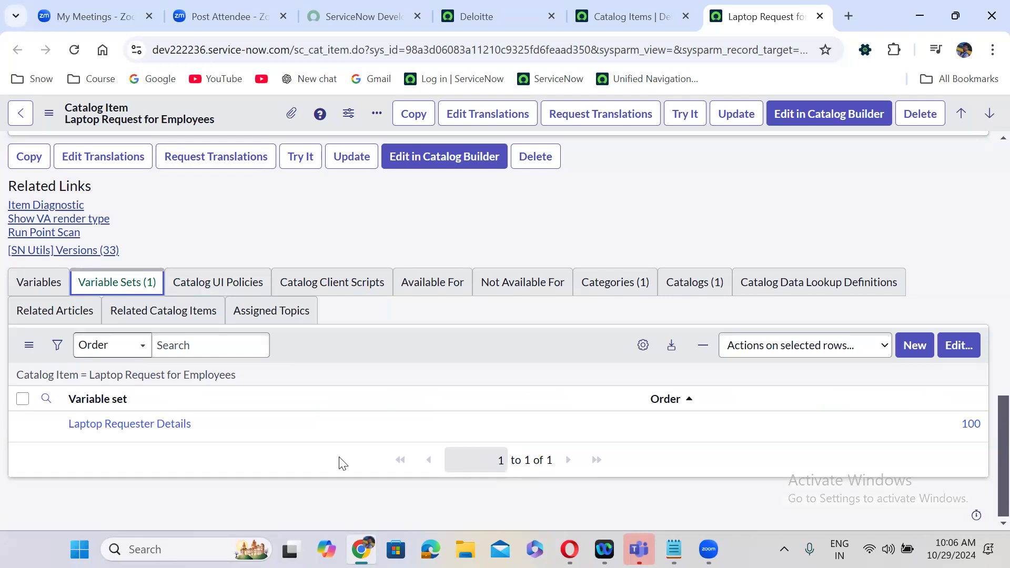
left_click(348, 219)
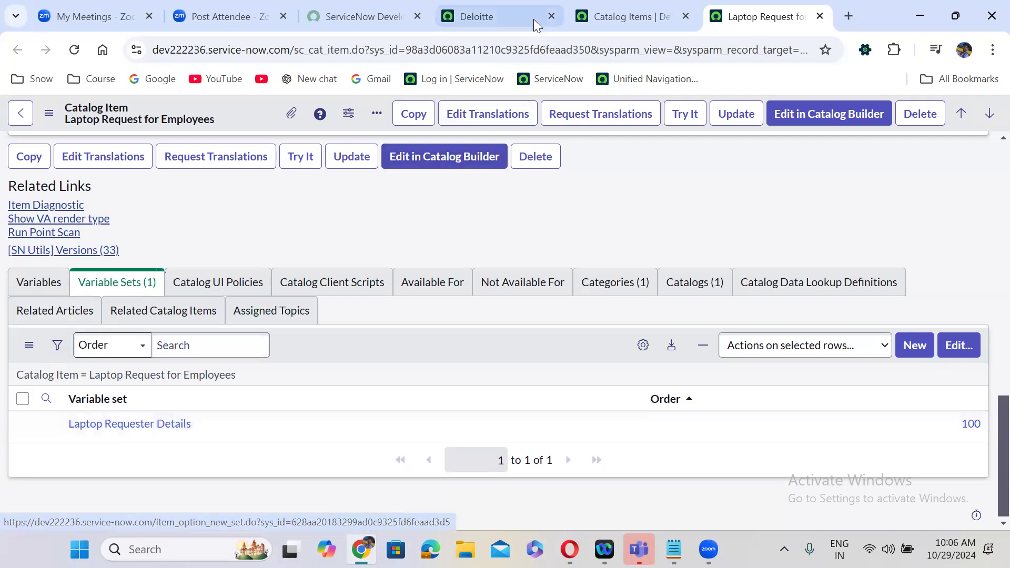
- Open the Variable Sets list from the navigator, then Laptop Requester Details in a new tab
left_click(500, 8)
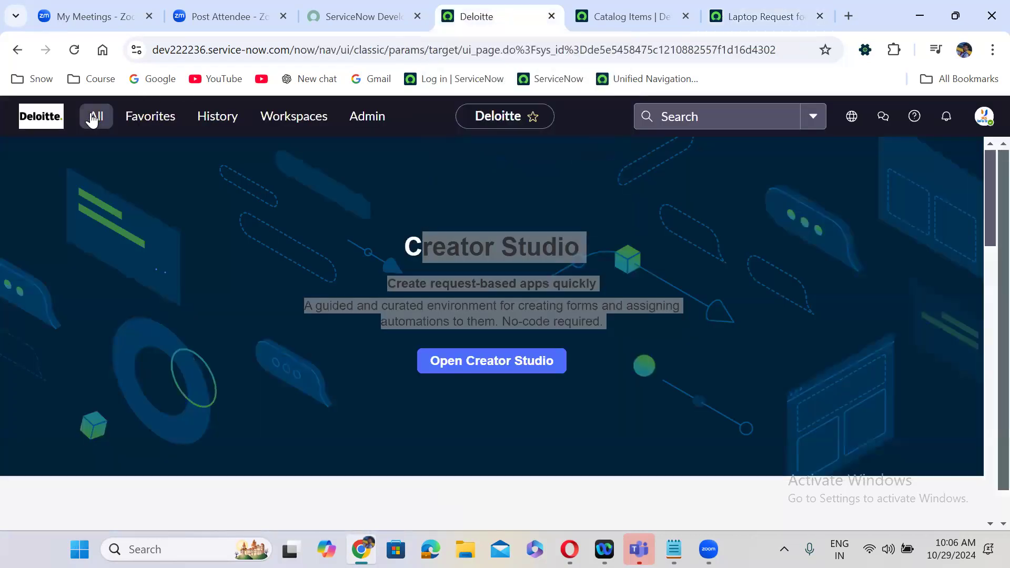
left_click(93, 117)
triple_click(94, 153)
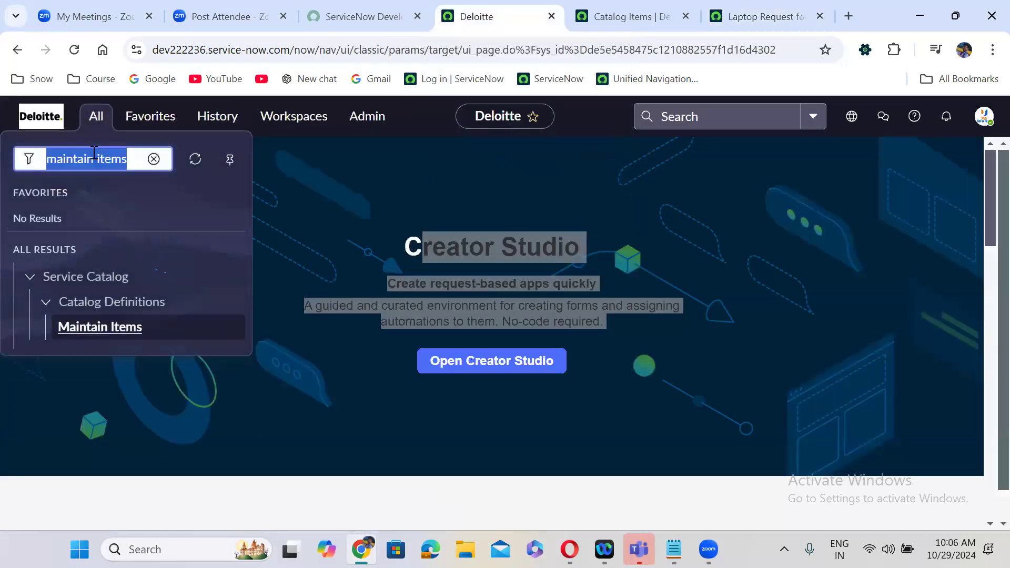
type("variable")
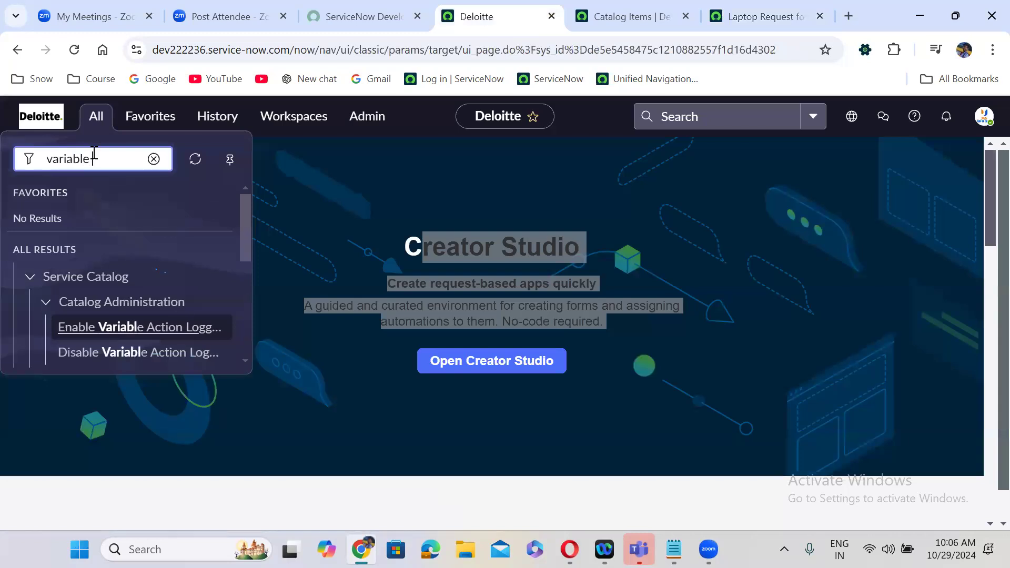
type(" sets")
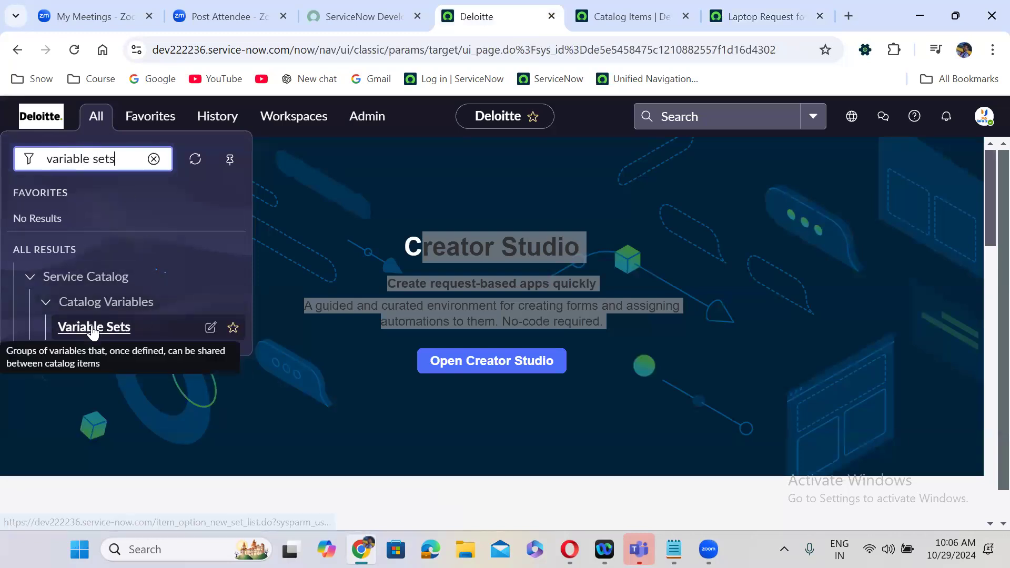
left_click(92, 328, "ctrl")
left_click(497, 6)
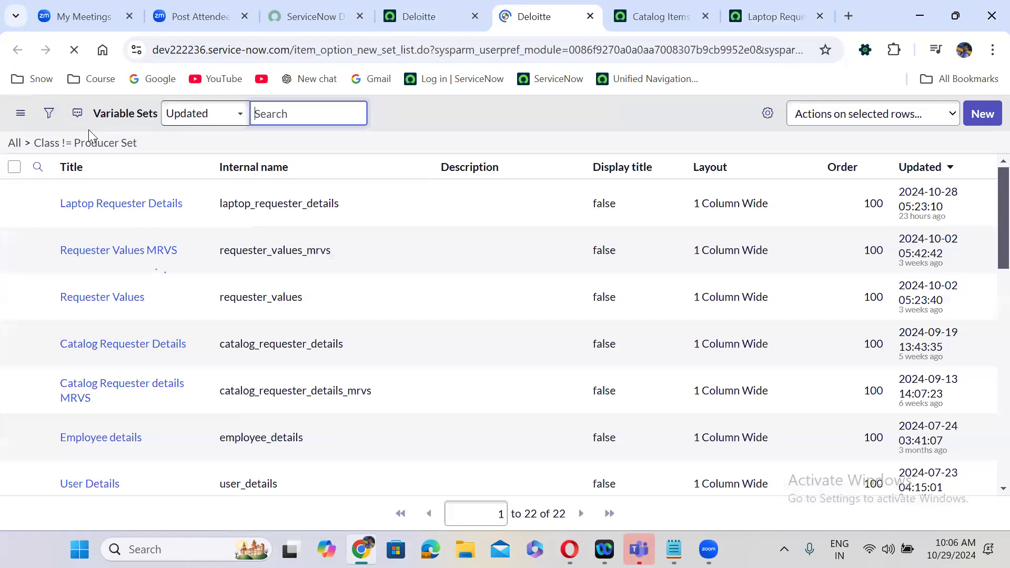
left_click(121, 236, "ctrl")
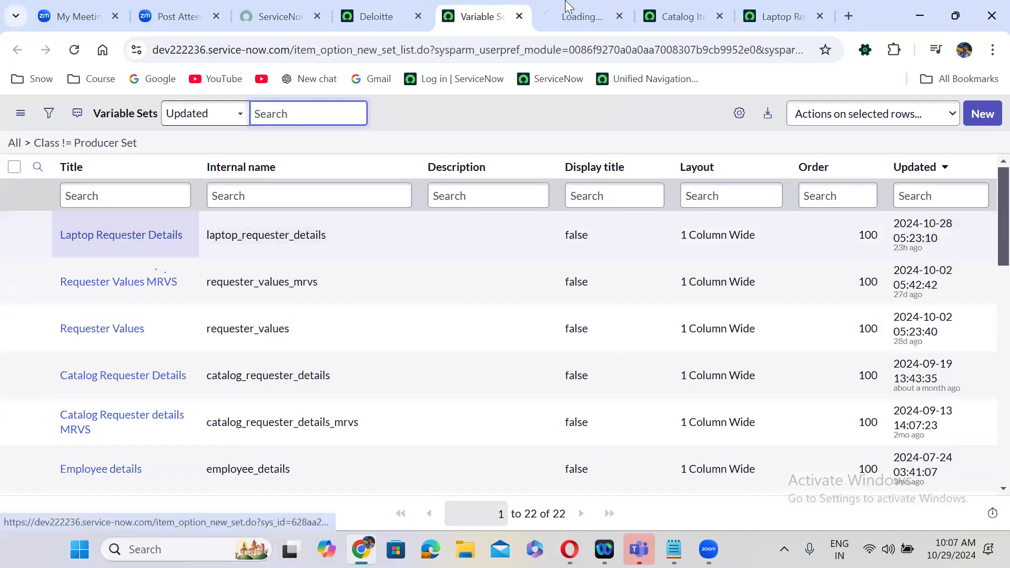
left_click(571, 8)
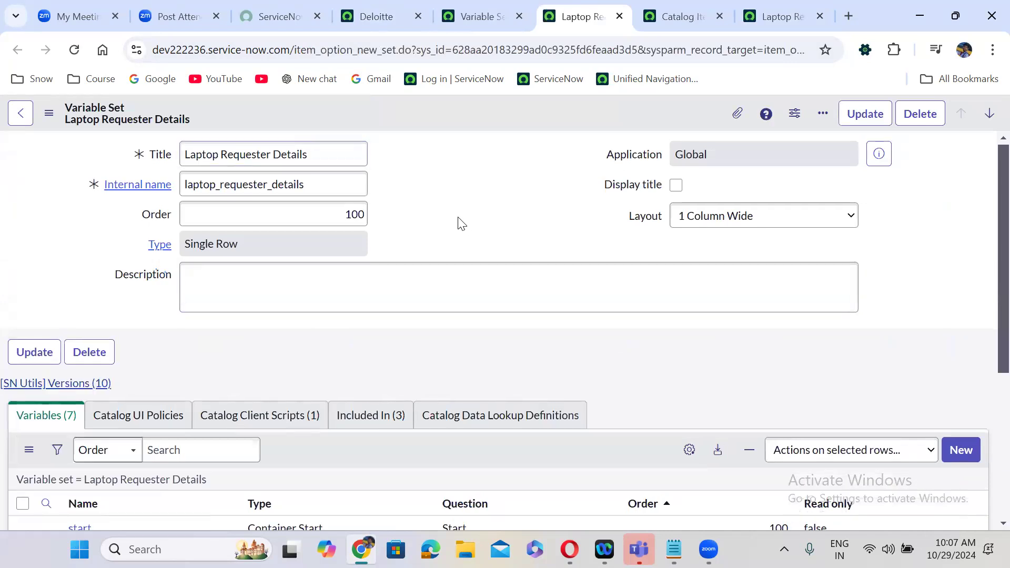
- Review the set's 7 variables and its onChange client script, populate caller details
scroll(458, 218, "down", 5)
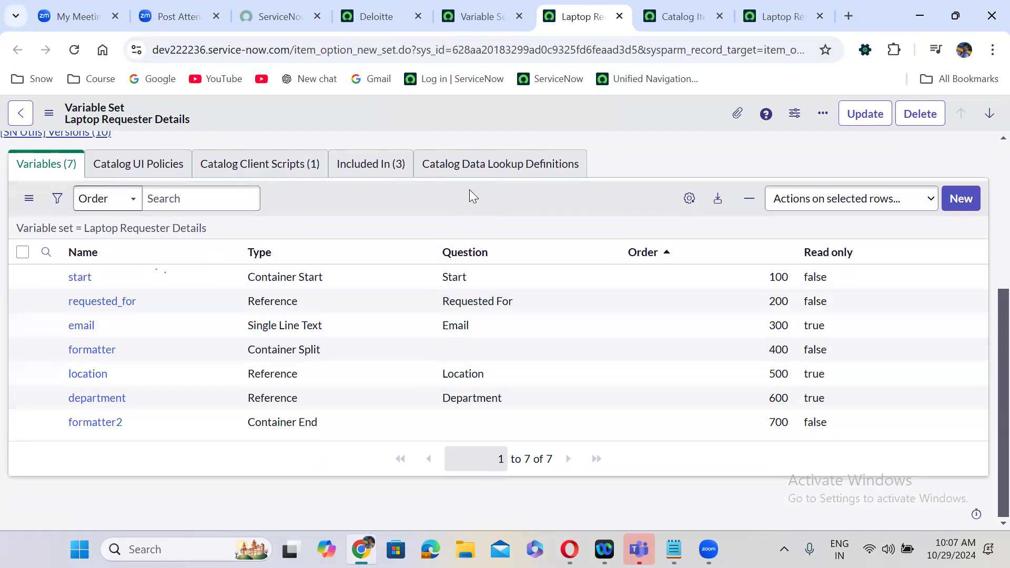
scroll(470, 190, "up", 2)
left_click(283, 256)
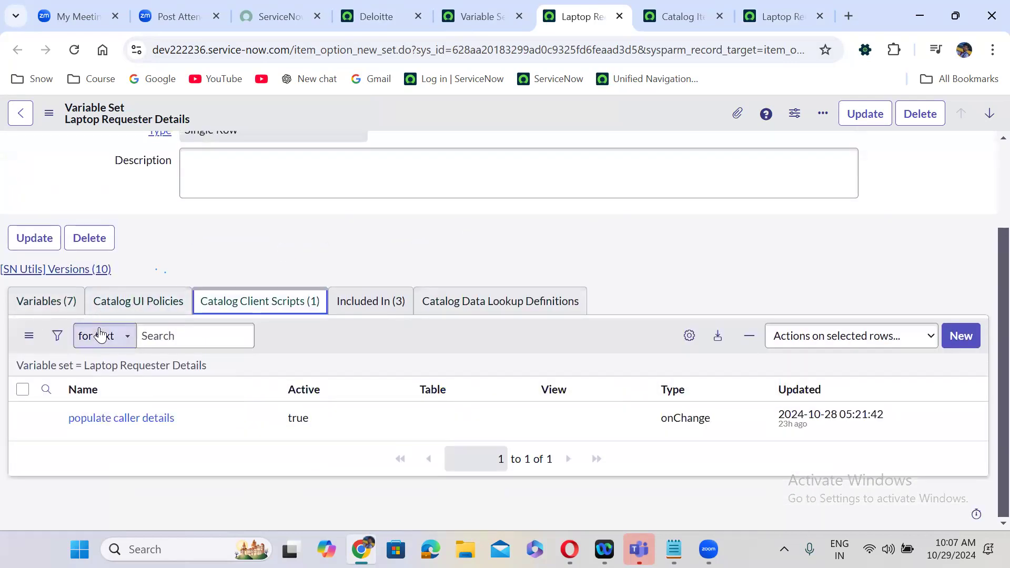
left_click(267, 318)
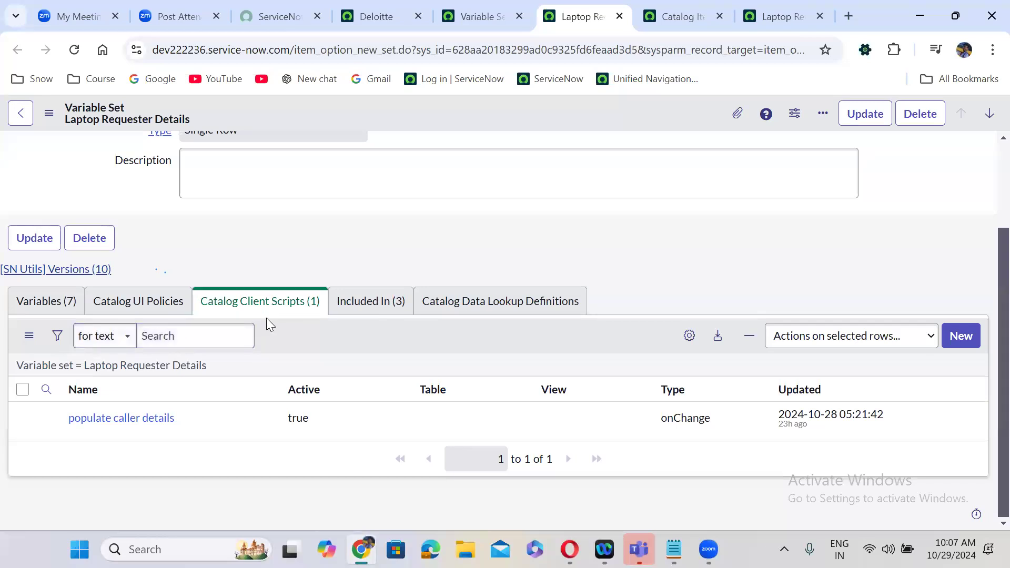
left_click_drag(261, 315, 58, 309)
left_click(57, 310)
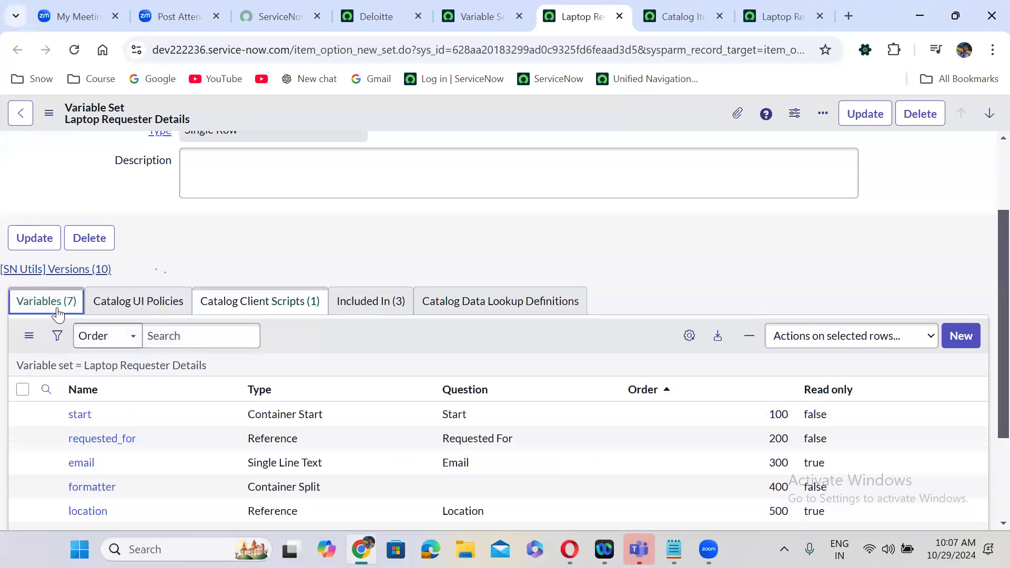
left_click(303, 307)
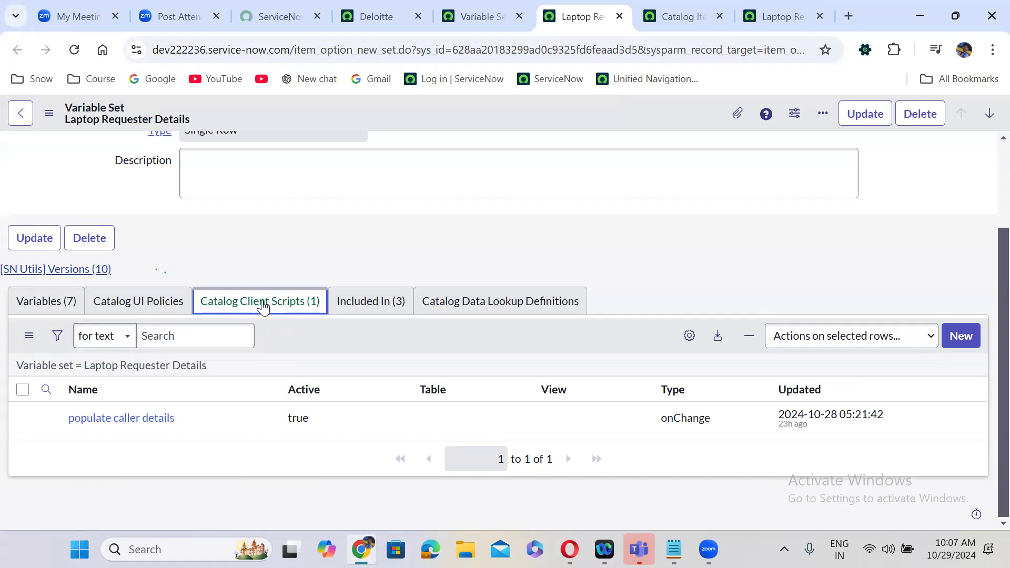
left_click(121, 424)
- Open the populate caller details client script in a new tab, then close it
left_click(115, 426, "ctrl")
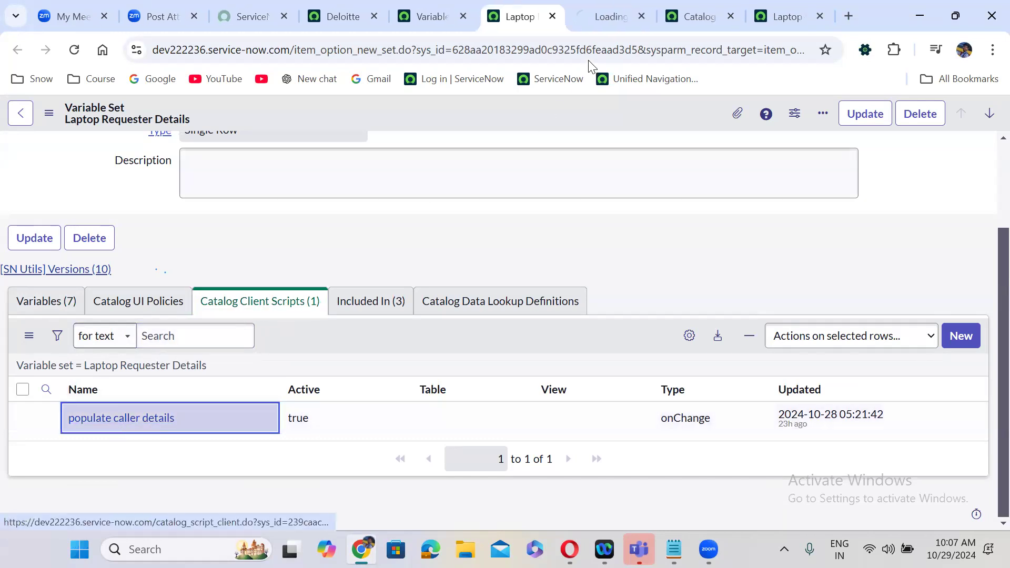
left_click(587, 17)
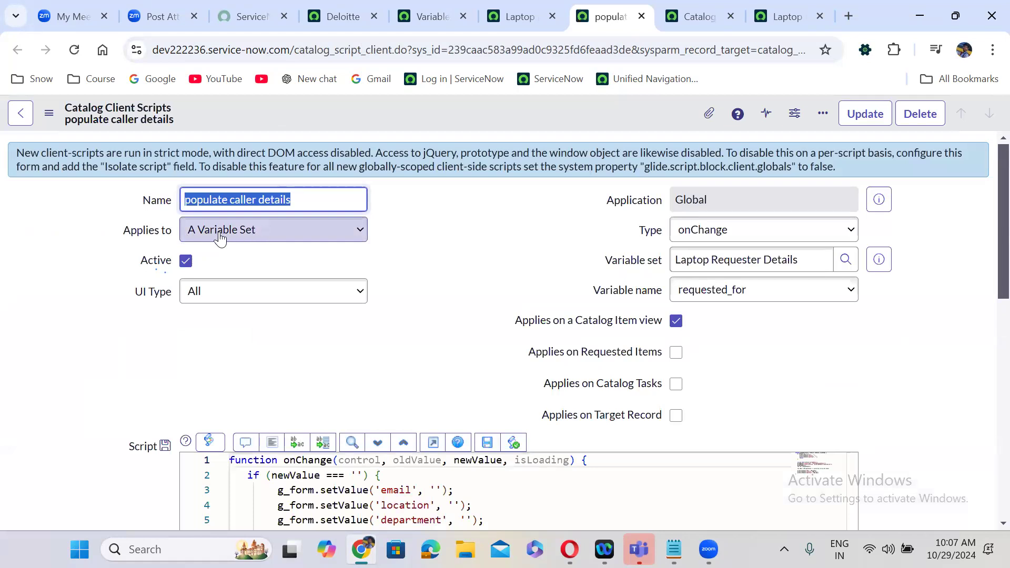
left_click(642, 16)
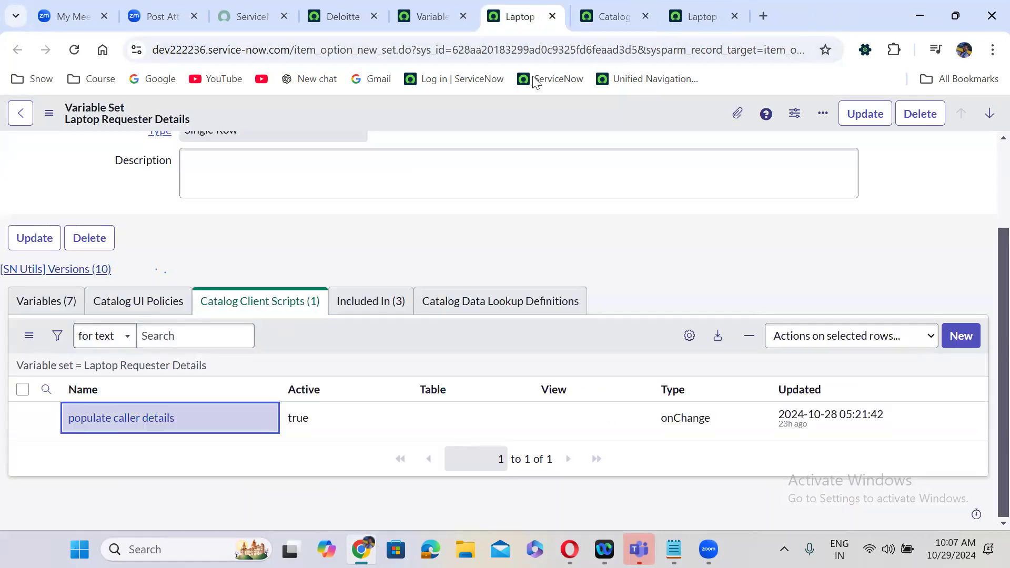
- Check the 3 catalog items including the set, its client scripts, and its empty Catalog UI Policies
left_click(267, 303)
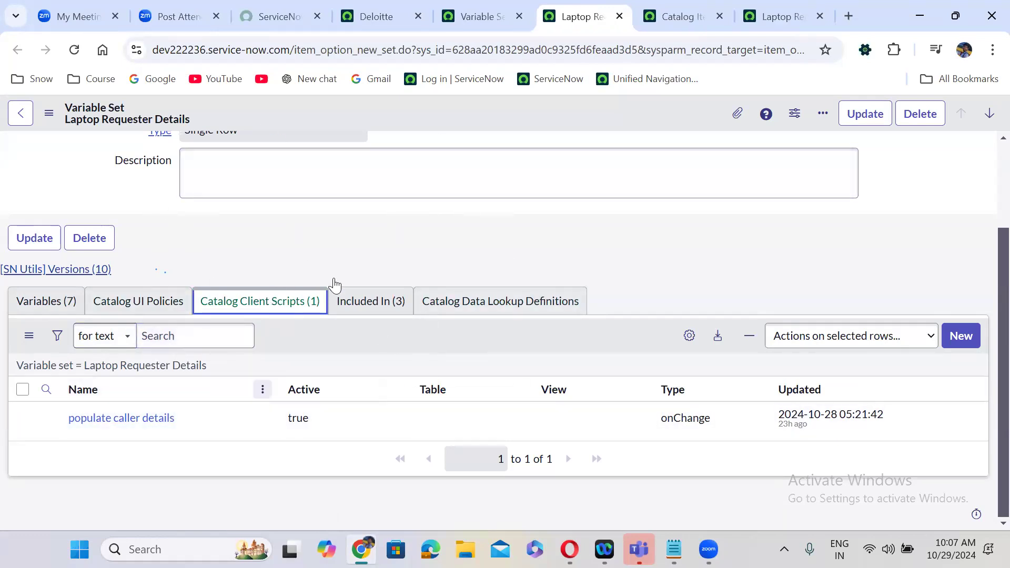
left_click(368, 301)
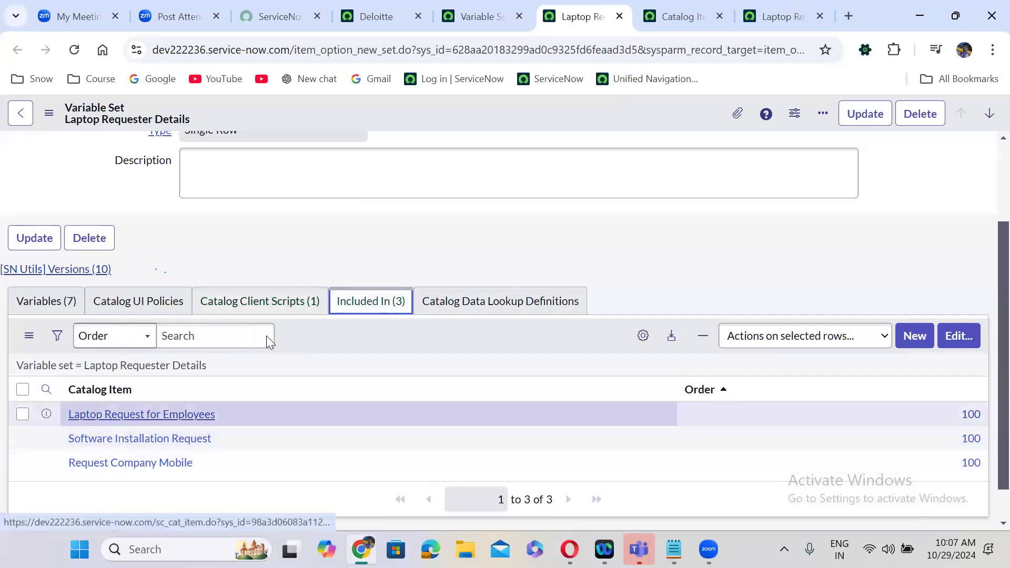
left_click(266, 311)
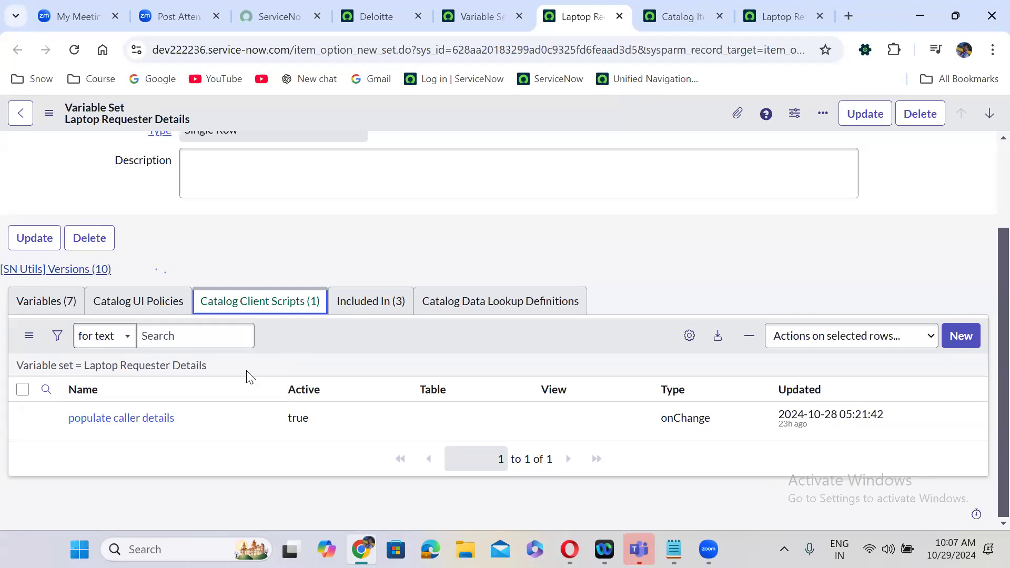
left_click(360, 307)
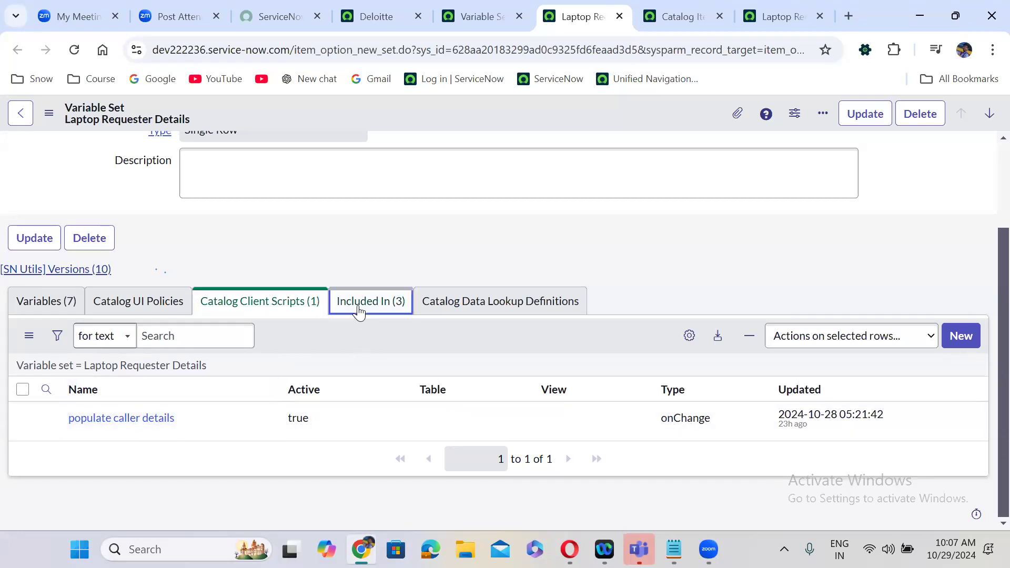
left_click(296, 304)
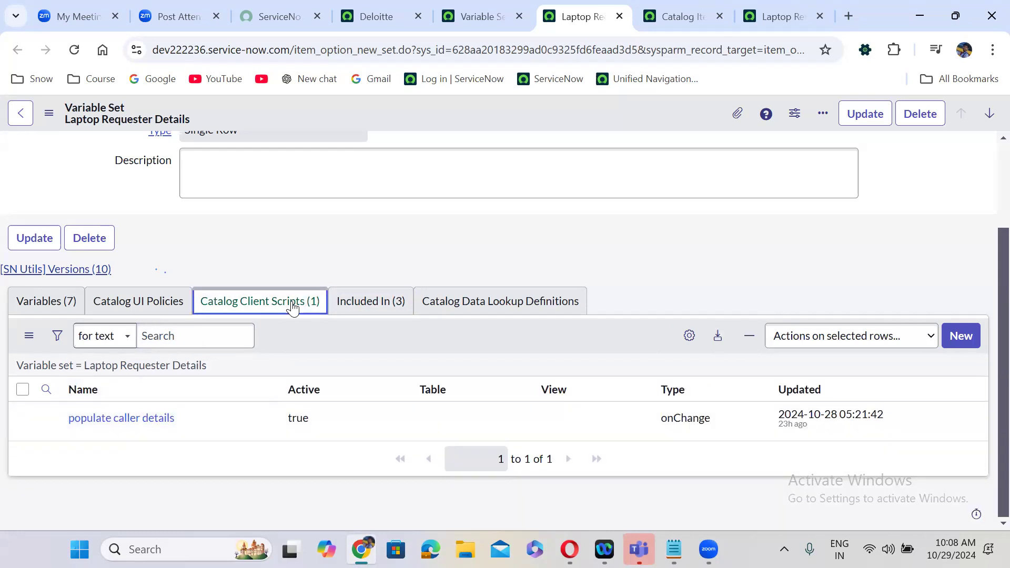
left_click(118, 307)
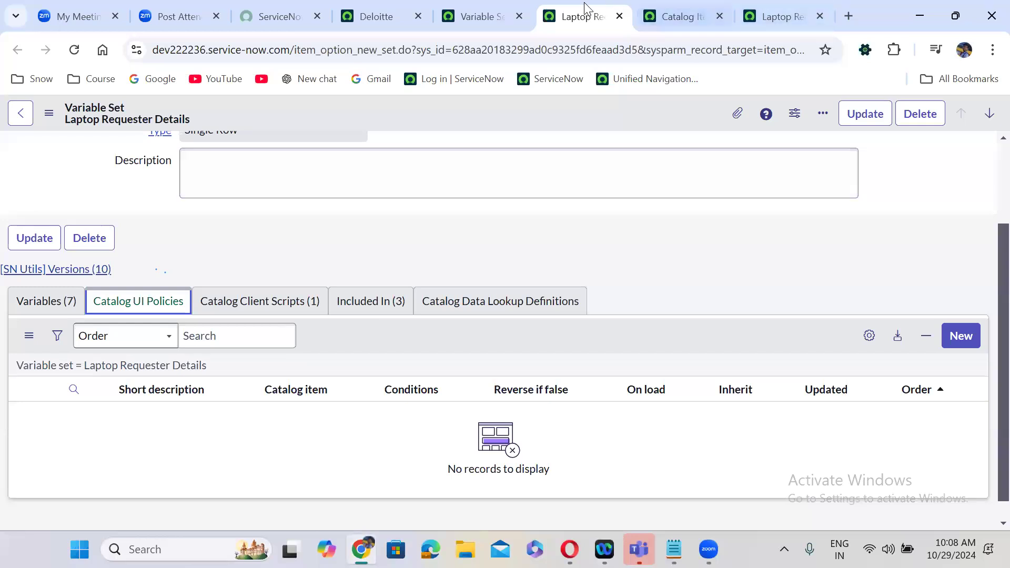
- Move the variable set tab to the end and recheck its client scripts and UI policies
left_click_drag(583, 8, 811, 2)
left_click(683, 7)
left_click(785, 14)
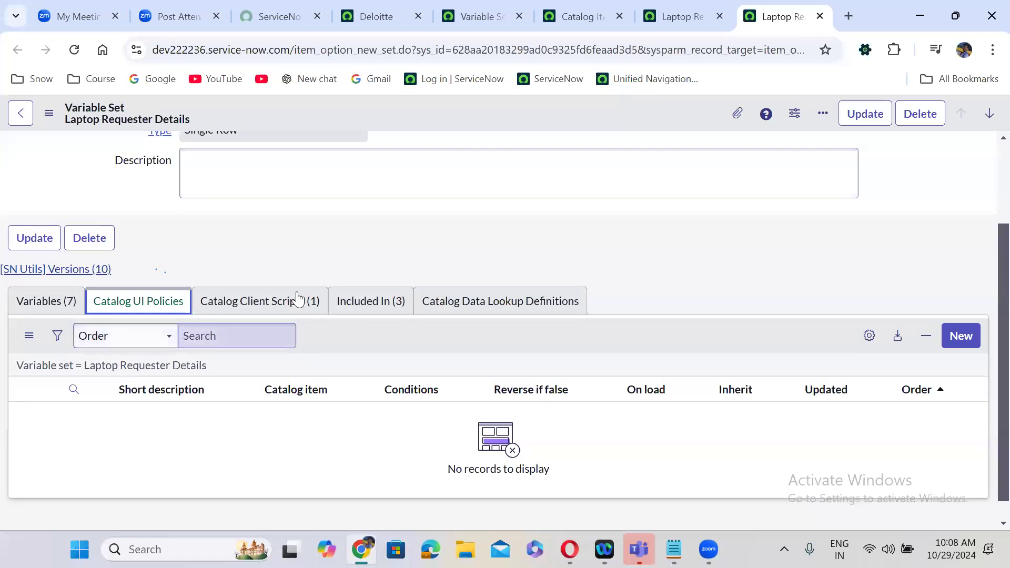
left_click(295, 298)
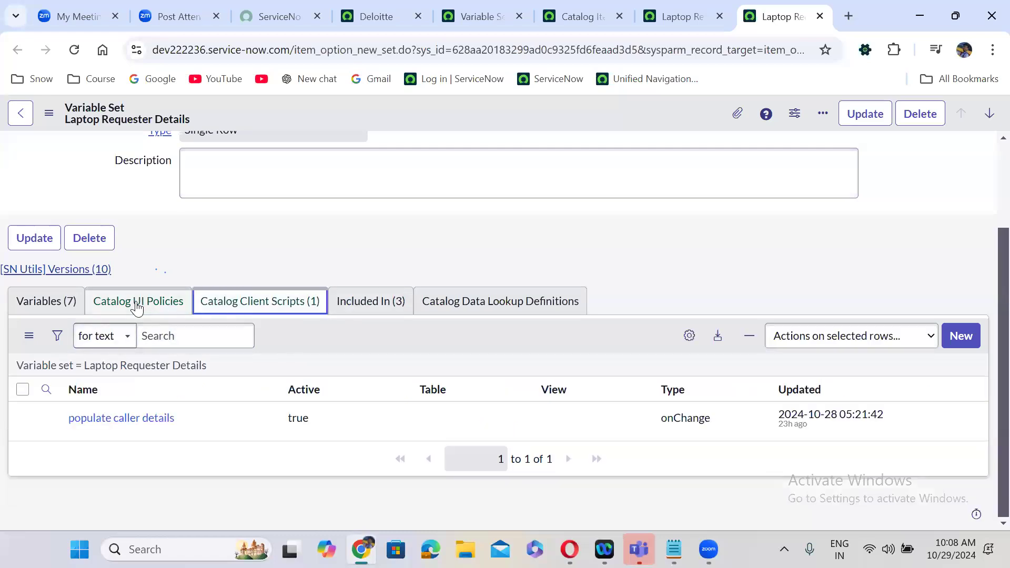
left_click(135, 301)
- On Laptop Request for Employees, check scripts, UI policies and Variable Sets, then open its order form
left_click(679, 16)
left_click(301, 279)
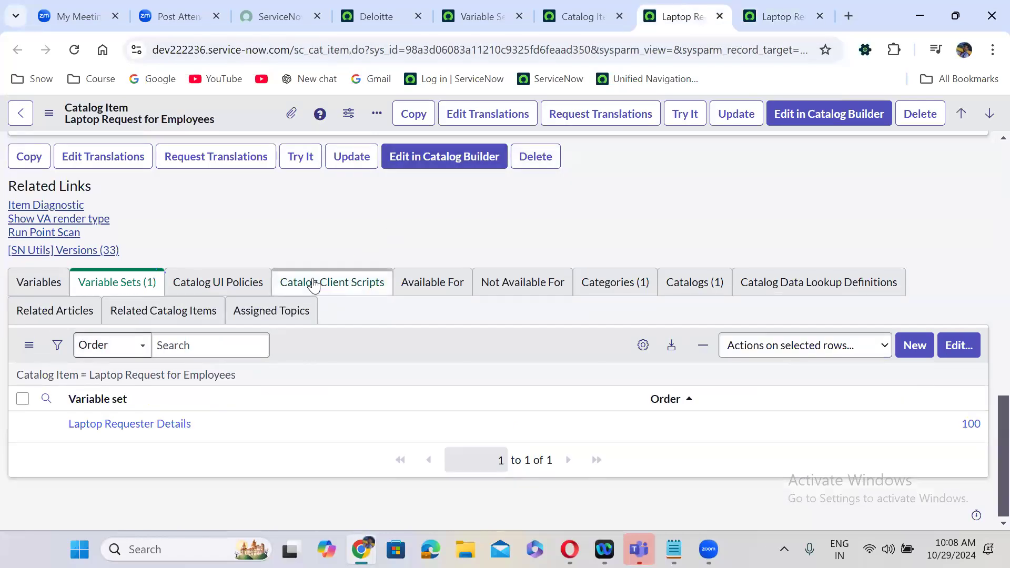
left_click(203, 289)
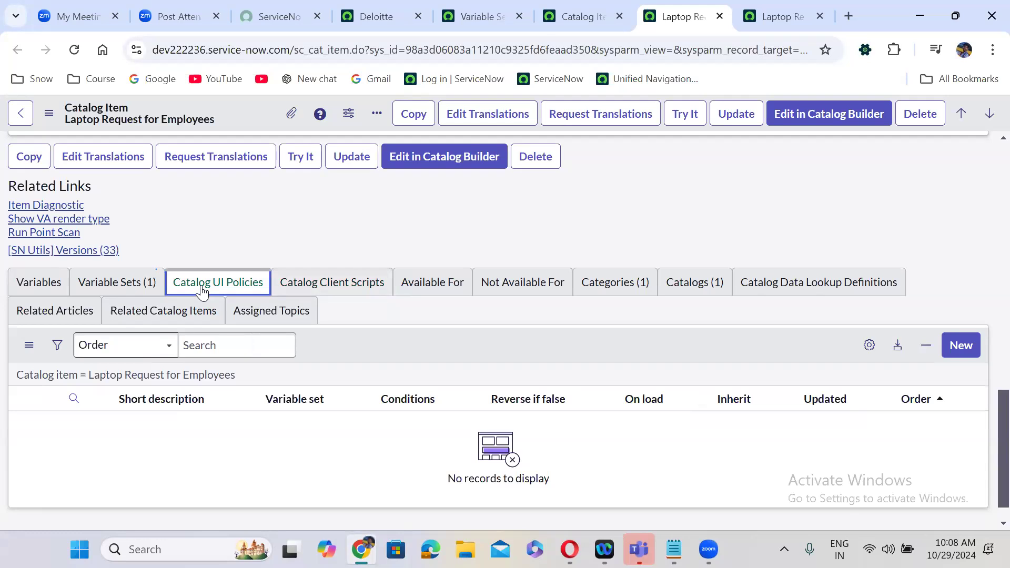
left_click(136, 286)
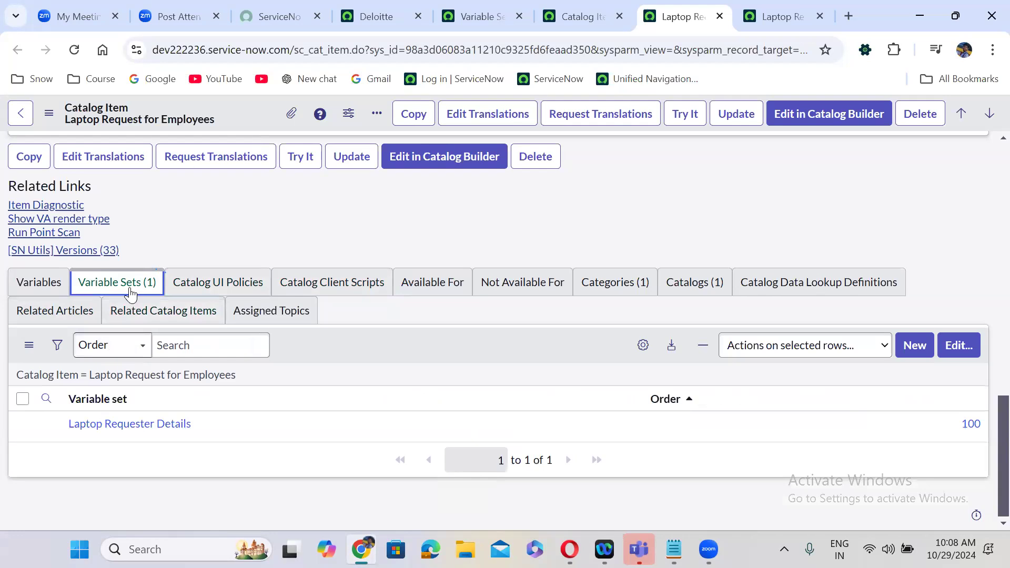
left_click(681, 113)
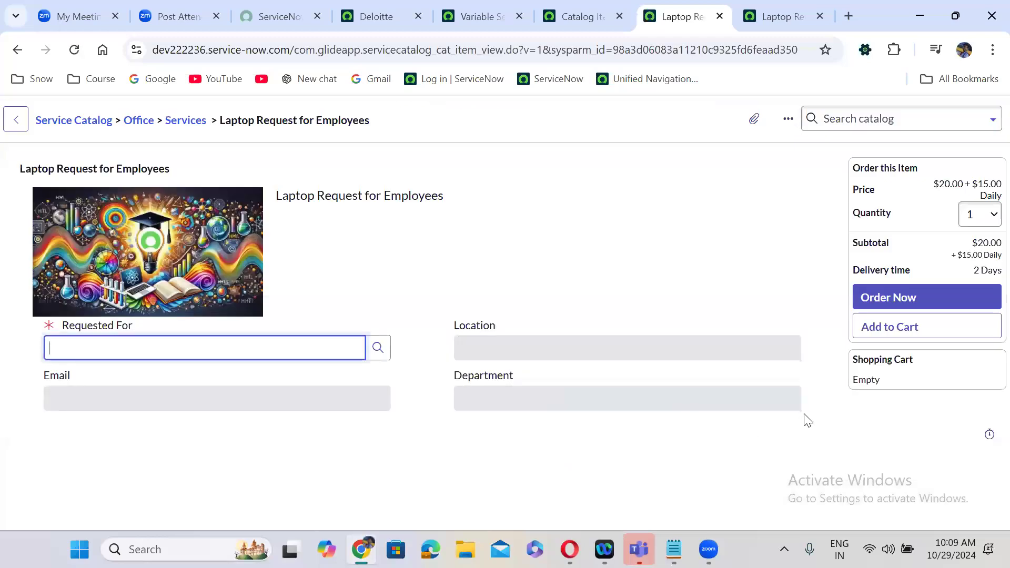
- Inspect the order form's Requested For, Location, Email and Department fields and the user lookup
left_click_drag(583, 382, 13, 335)
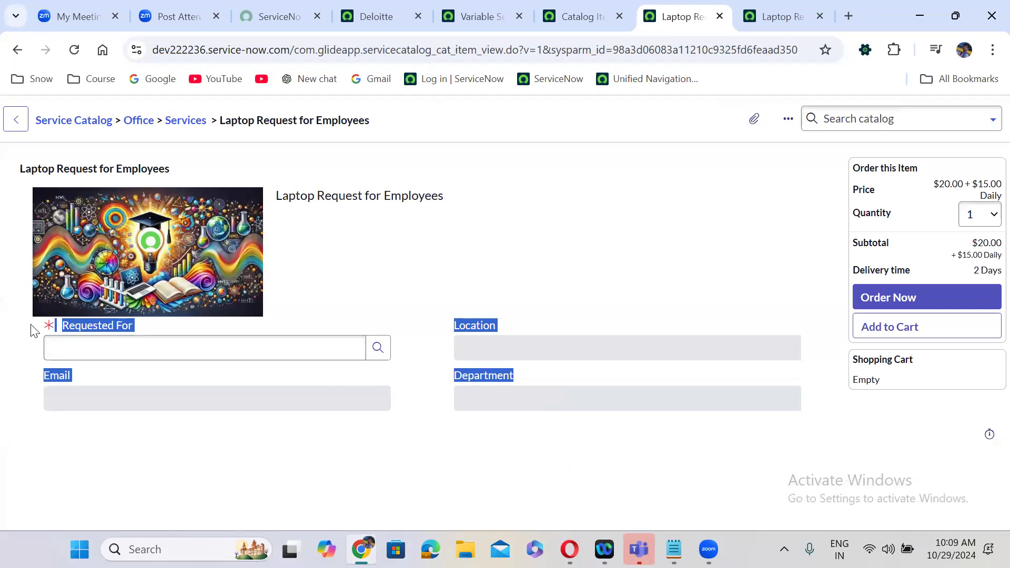
left_click(379, 349)
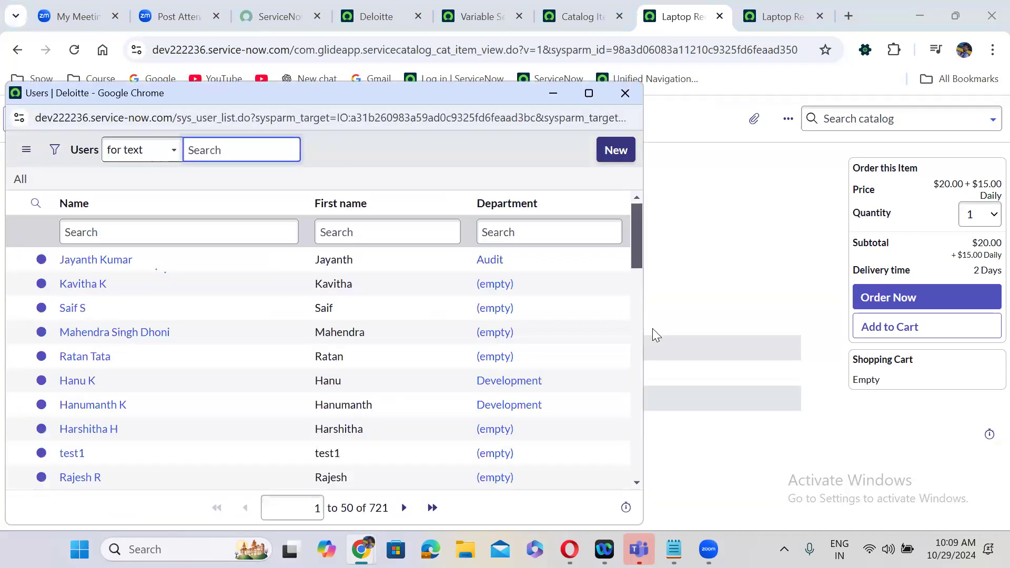
left_click(653, 330)
left_click_drag(816, 395, 6, 325)
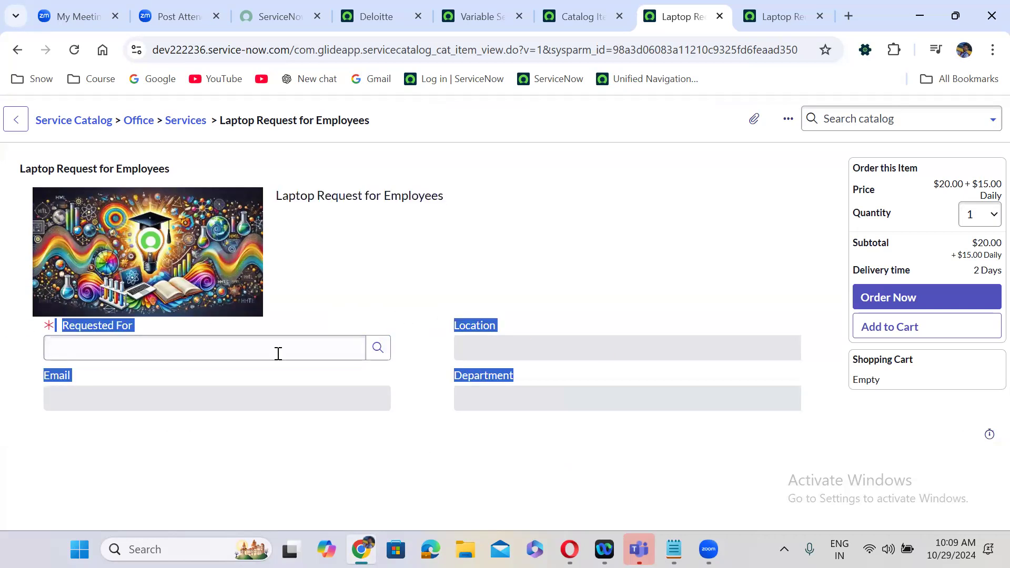
left_click(458, 296)
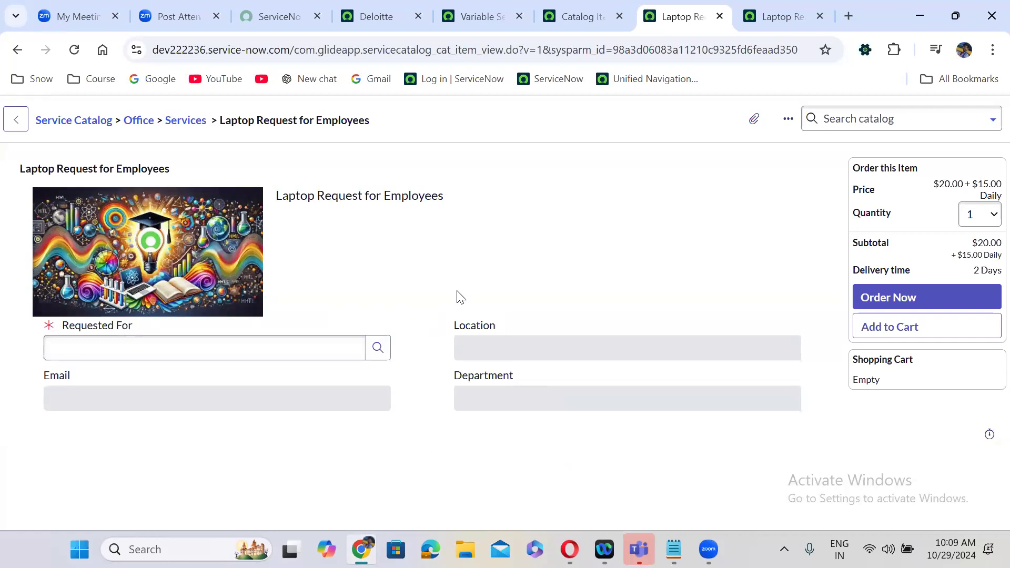
- Choose a requester so Email, Location and Department auto-fill, Department showing Product Management
left_click(126, 340)
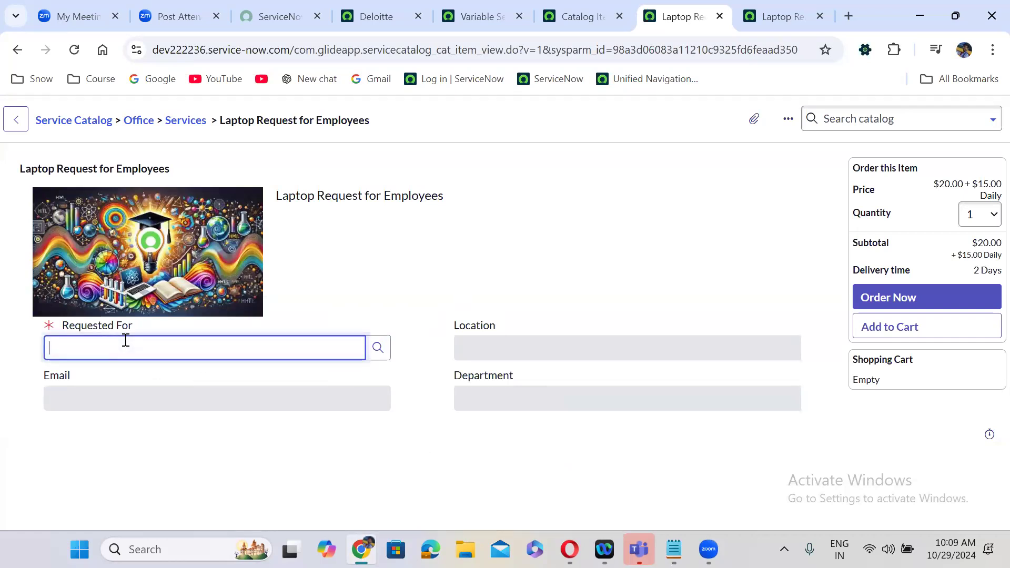
type("**")
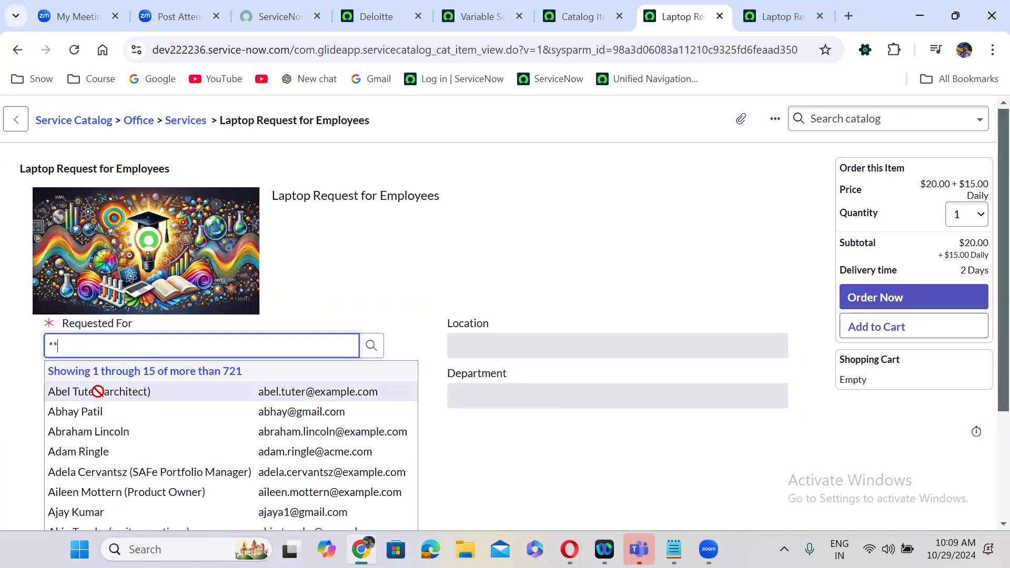
left_click(99, 393)
left_click(426, 289)
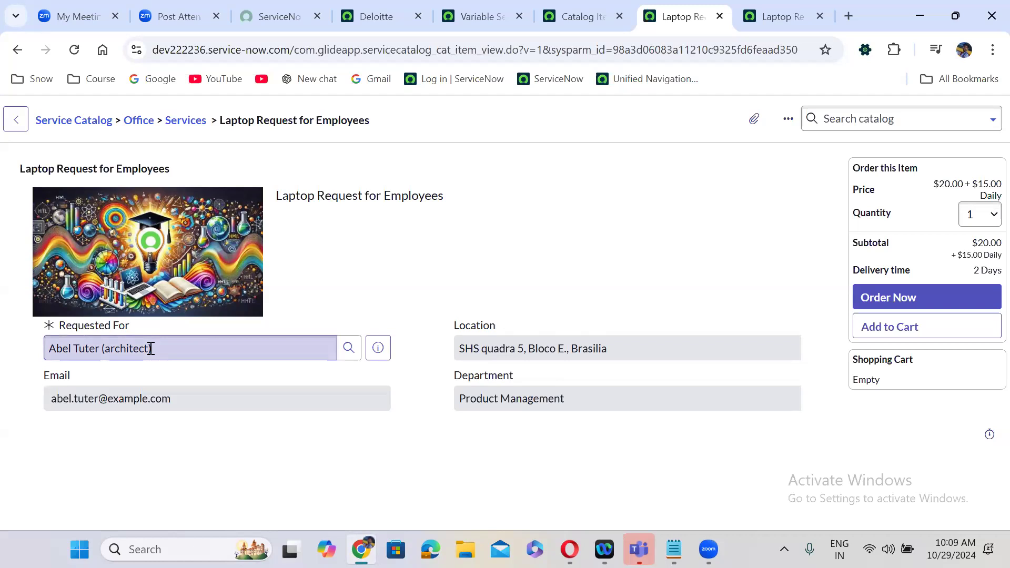
- Swap in a Product Owner as requester, refreshing Department to Customer Support plus new Email and Location
triple_click(181, 349)
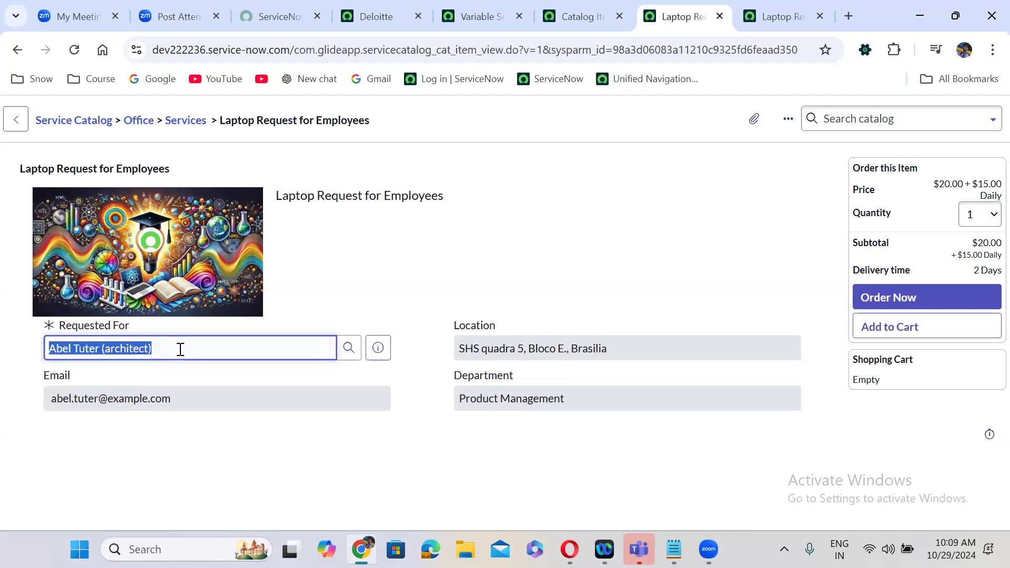
type("**")
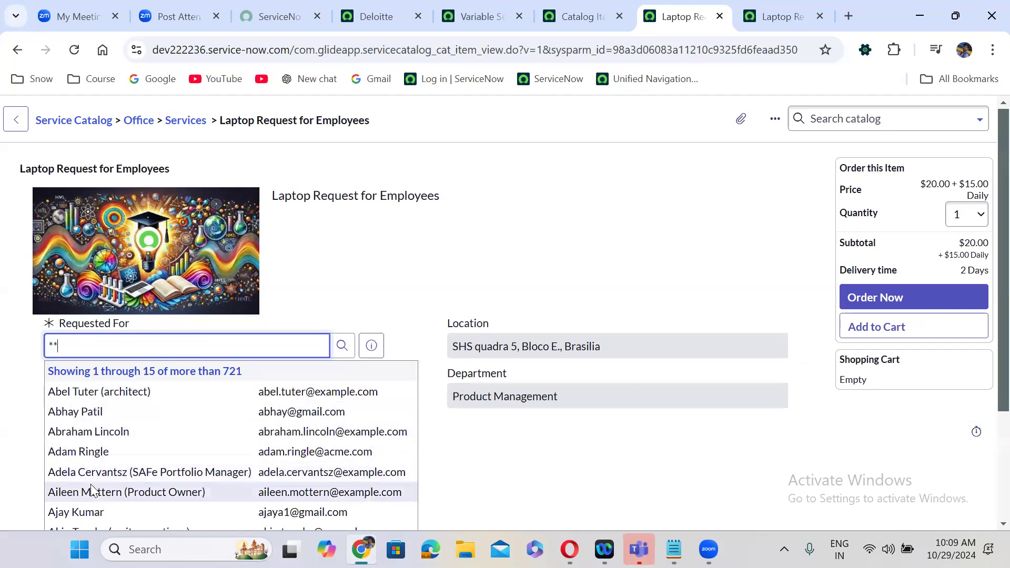
left_click(91, 485)
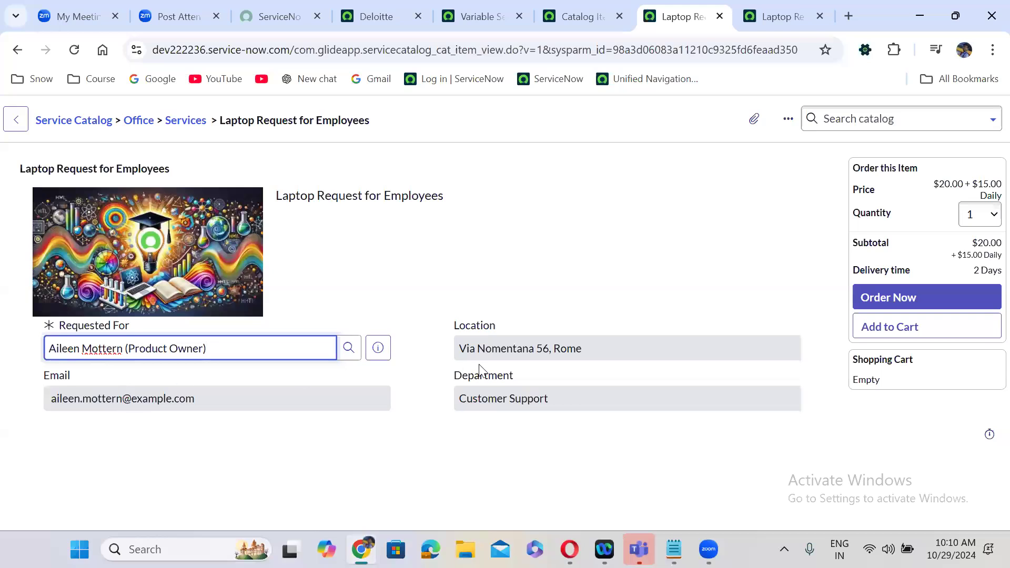
left_click(398, 248)
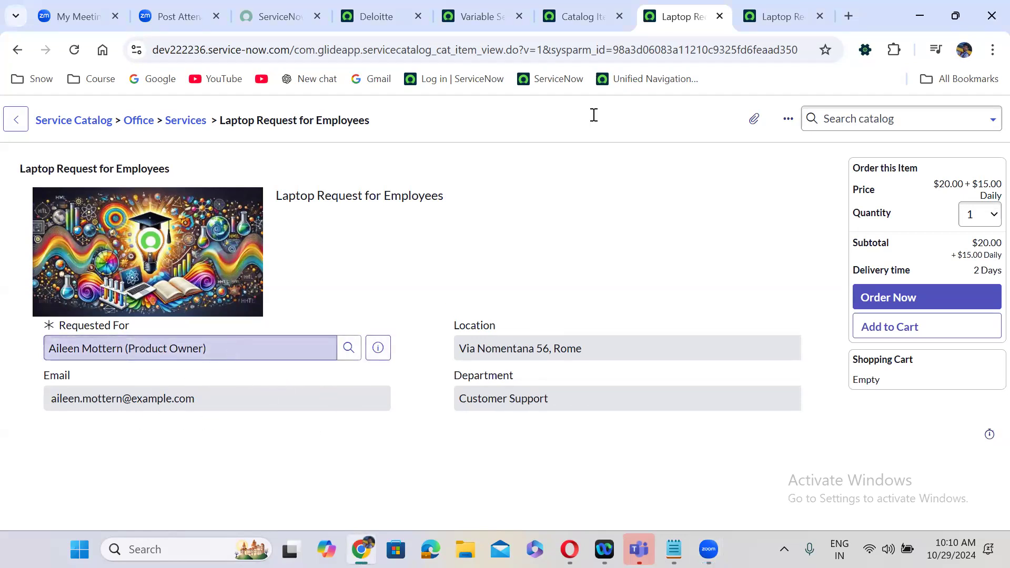
- Close the variable set tab, duplicate the preview tab, and leave the preview for the item record
left_click(774, 16)
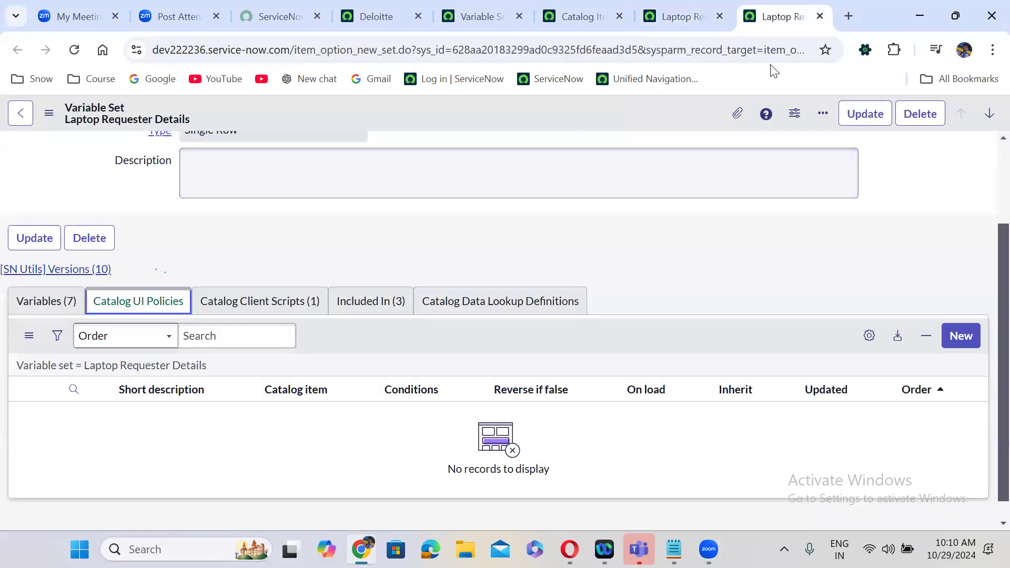
left_click(820, 17)
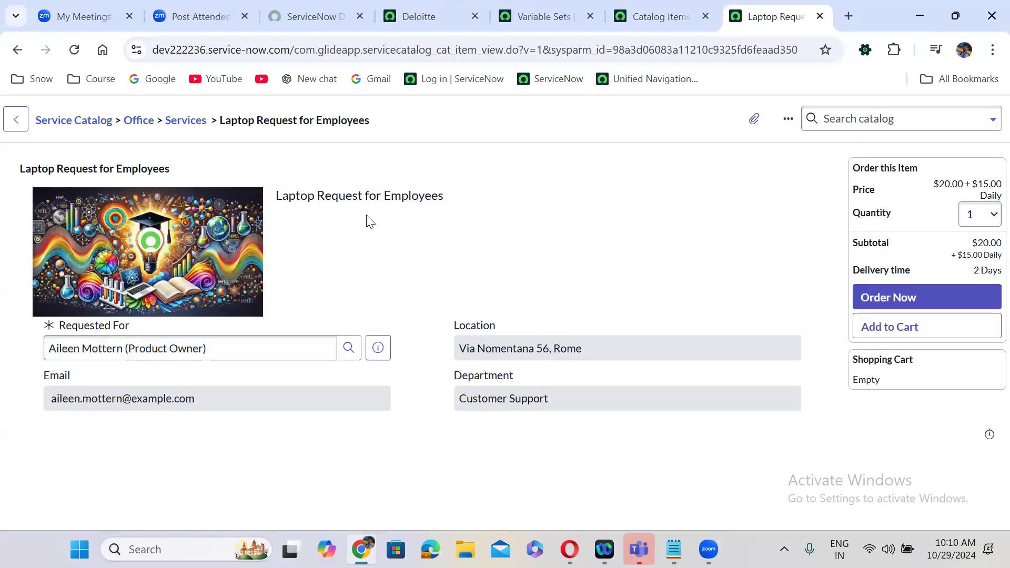
right_click(751, 11)
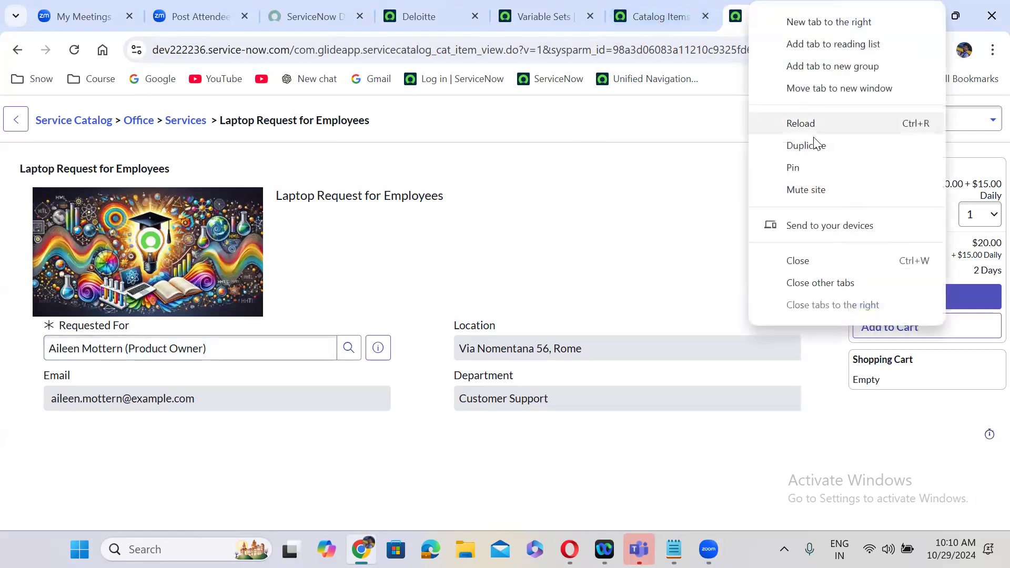
left_click(807, 145)
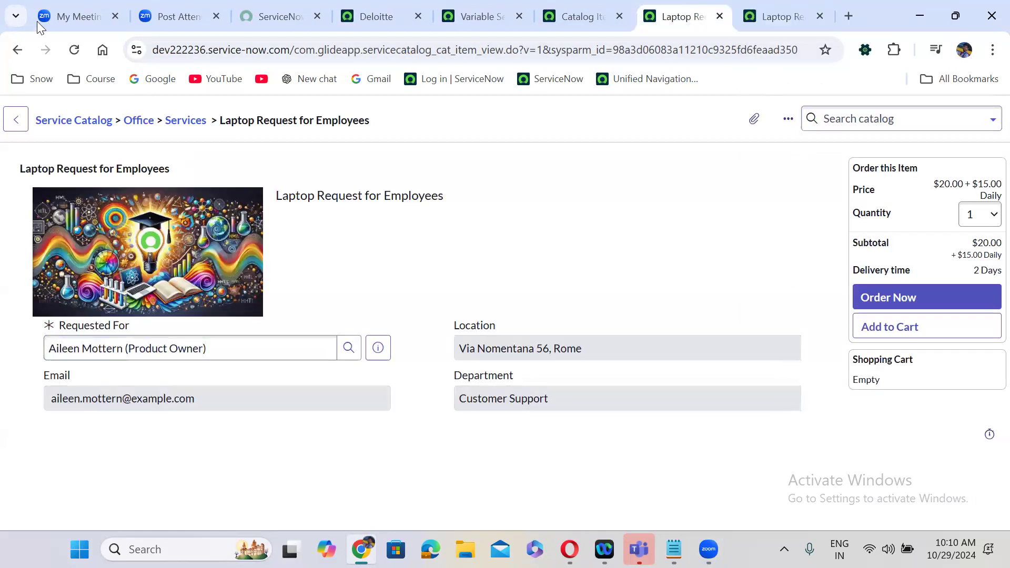
left_click(17, 50)
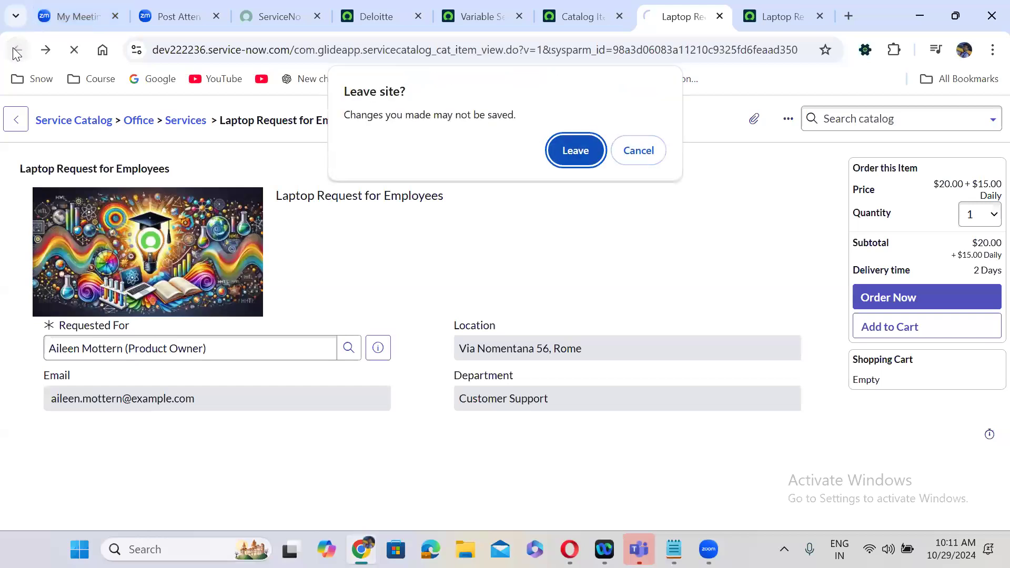
left_click(574, 150)
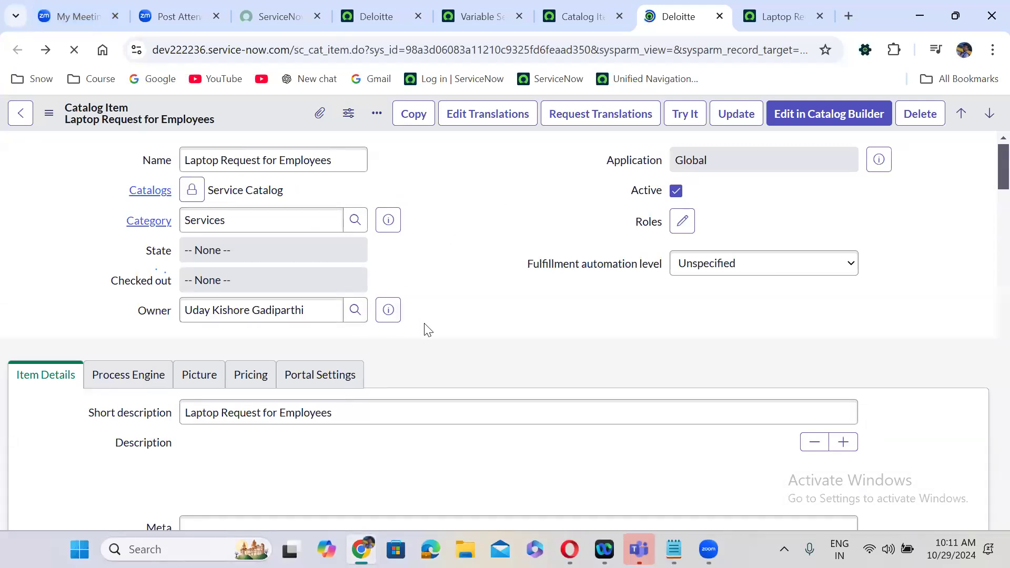
- From the Laptop Request for Employees item's Catalog Client Scripts list, start a new client script
scroll(426, 327, "down", 10)
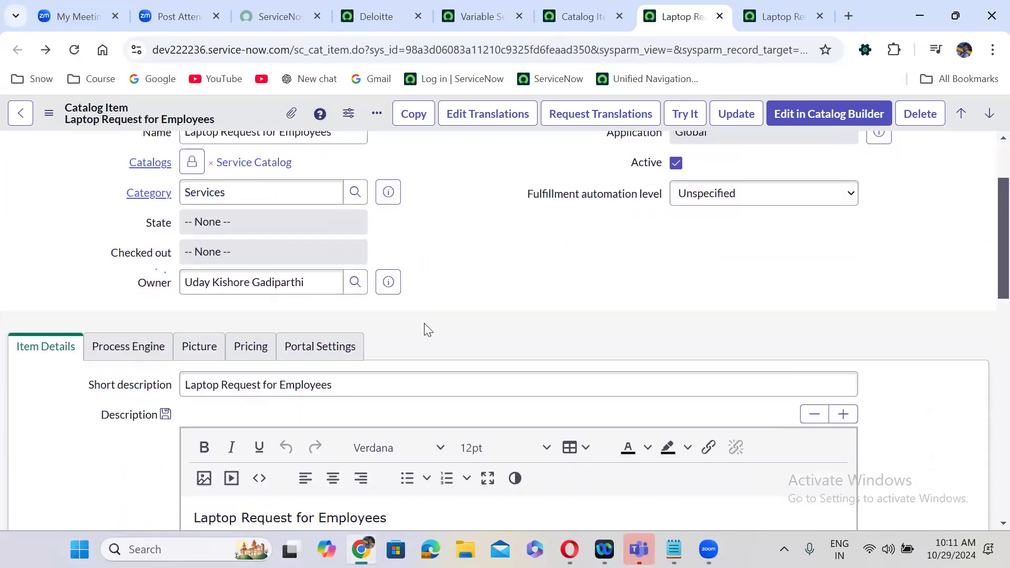
scroll(424, 323, "down", 3)
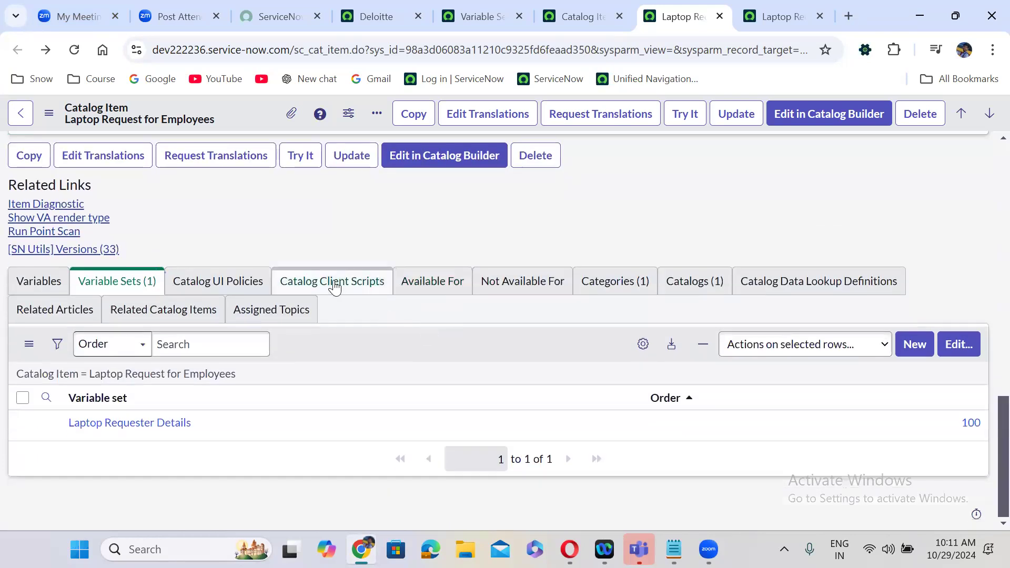
left_click(334, 286)
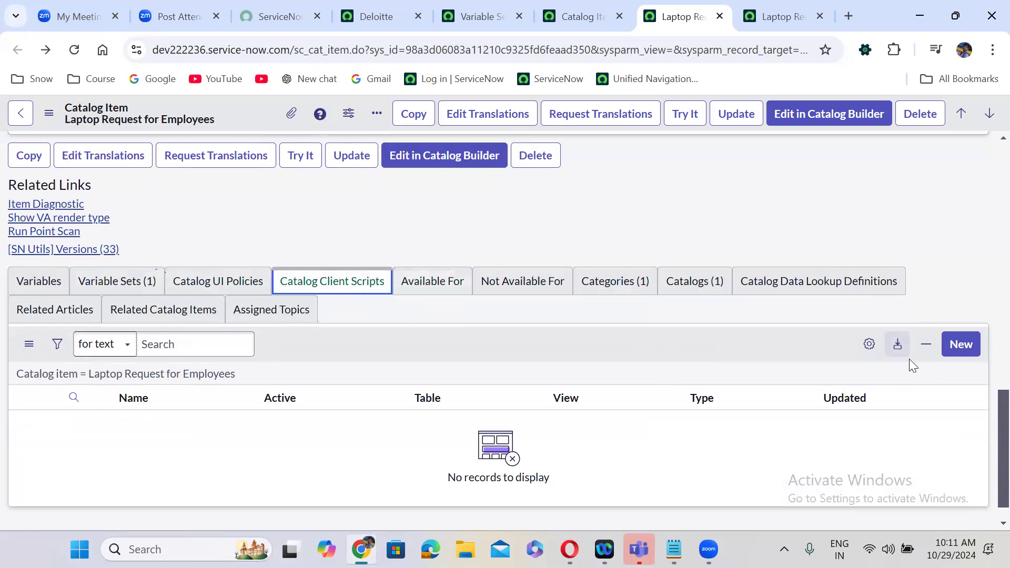
left_click(963, 346)
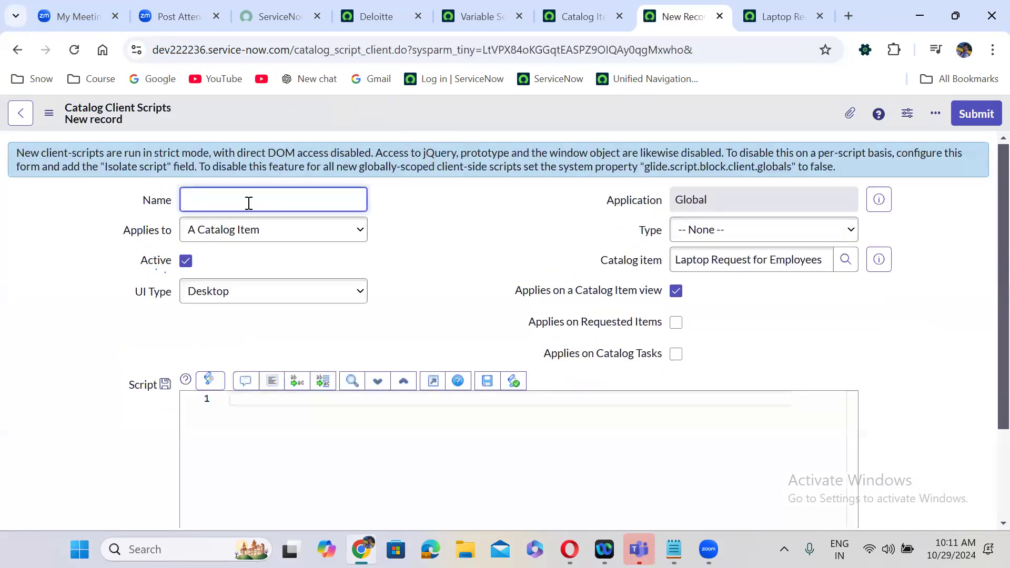
- Name the script 'Populate requester details' with UI Type All, type onChange, variable requested_for
type("Populate reque")
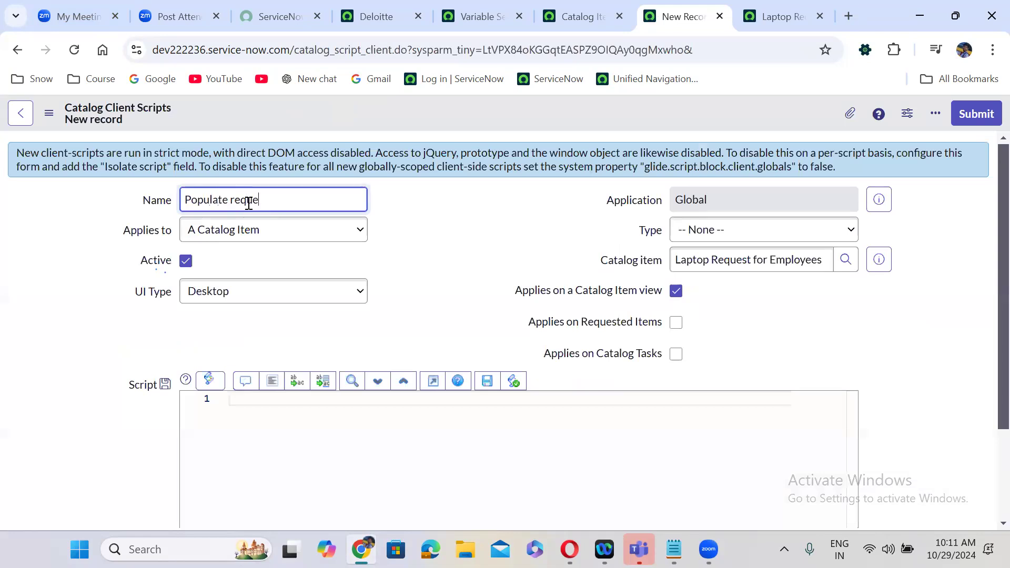
type("ster details")
left_click(267, 296)
left_click(235, 354)
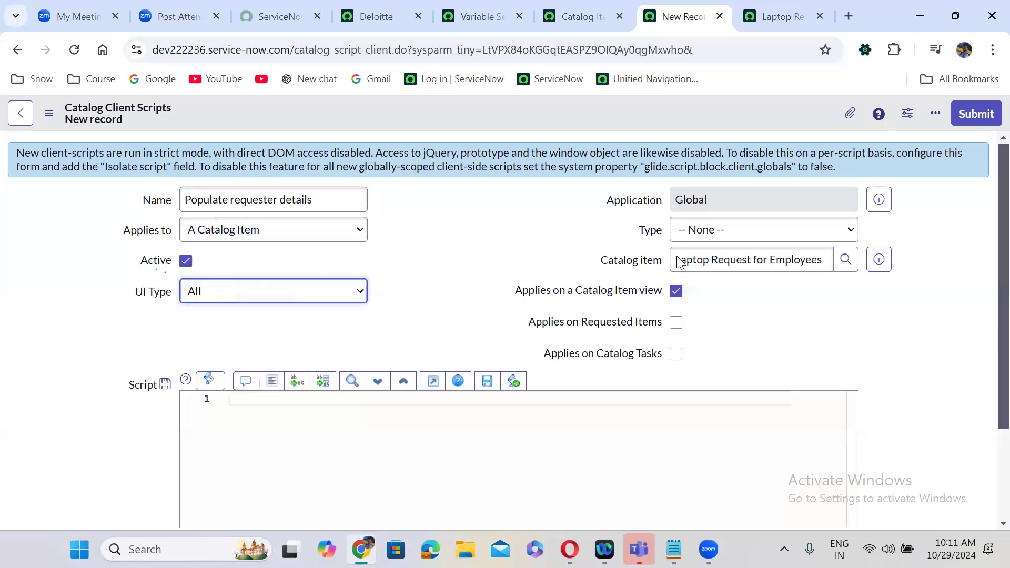
left_click(739, 233)
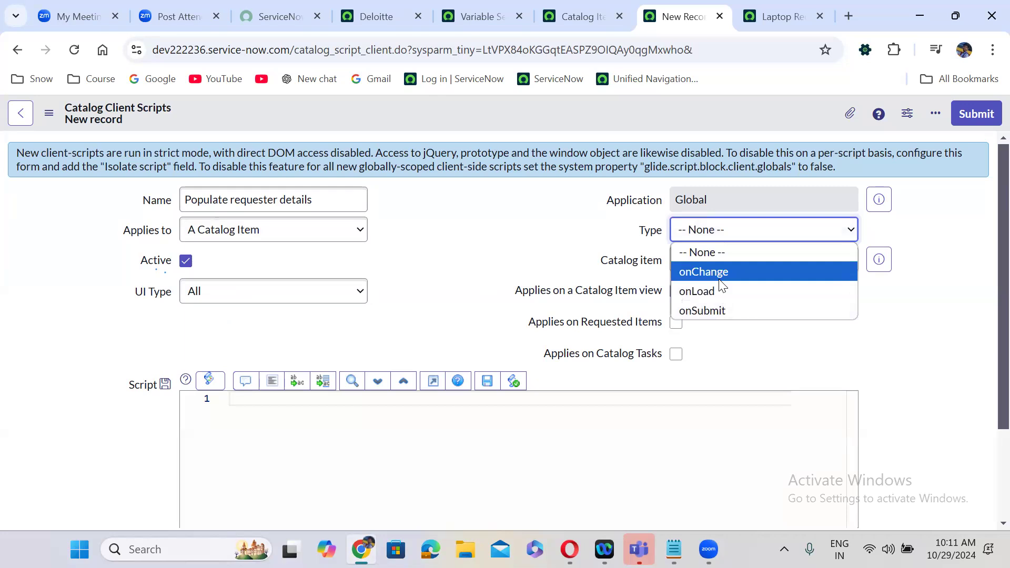
left_click(716, 273)
left_click(713, 293)
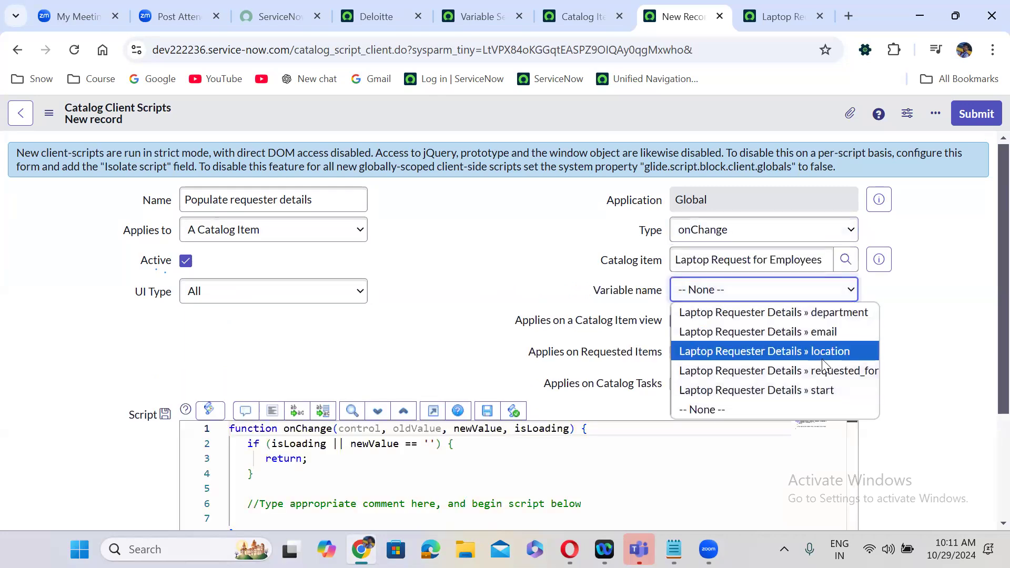
left_click(811, 371)
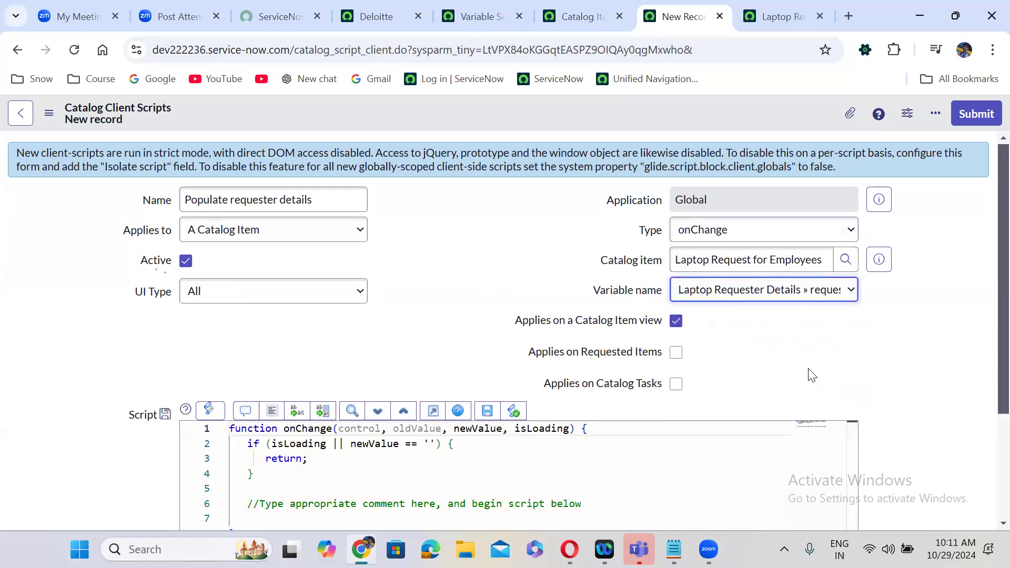
- Replace the template comment on line 6 with an empty g_form.setValue('', ) call
scroll(934, 422, "down", 3)
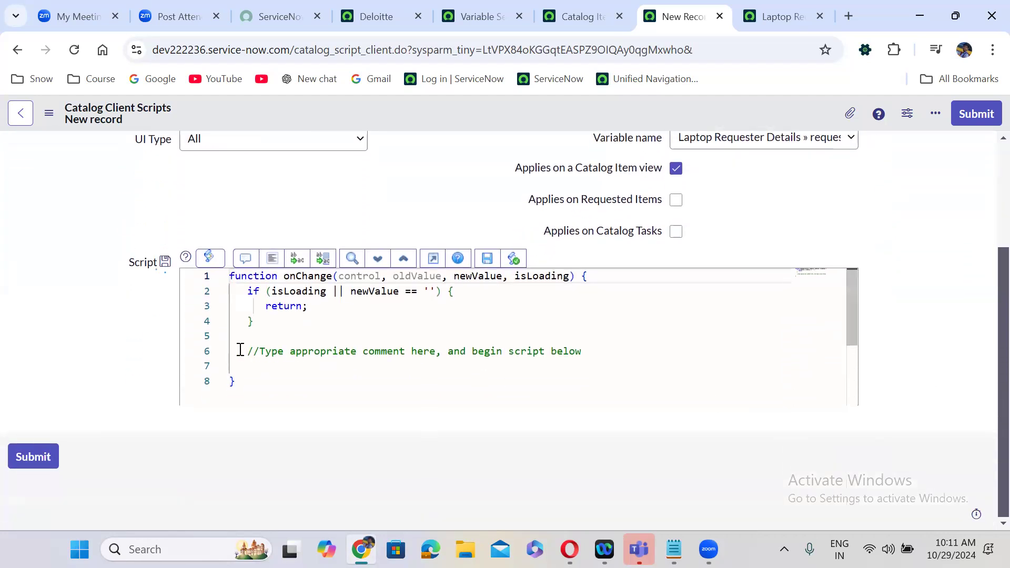
left_click_drag(241, 350, 247, 366)
left_click_drag(525, 357, 585, 352)
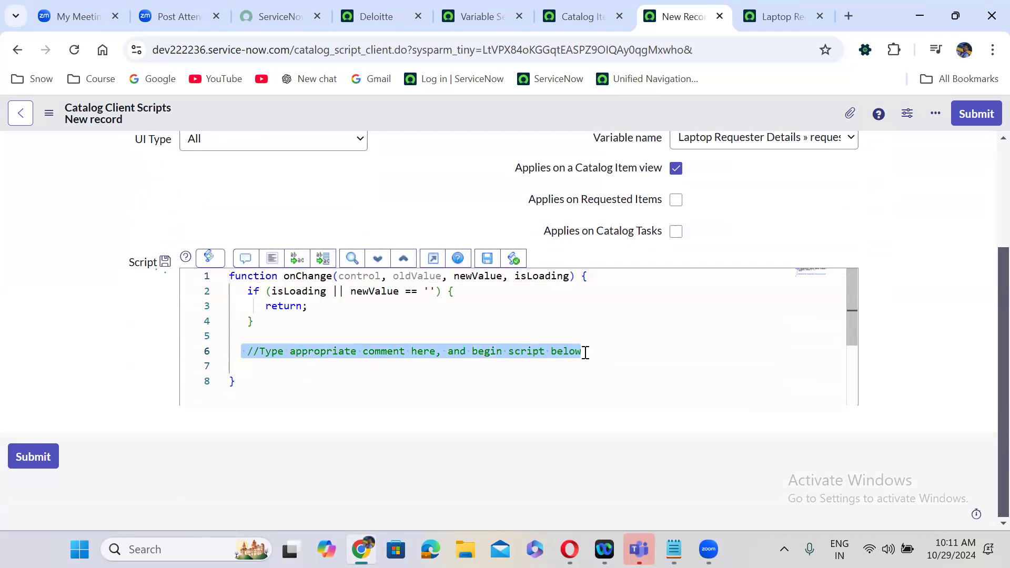
type("g_form,")
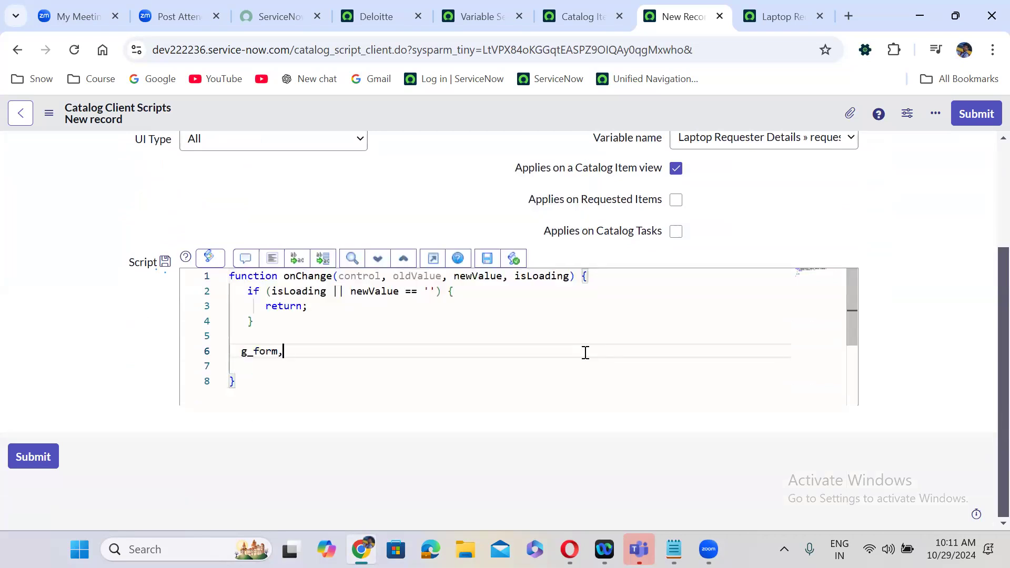
key("BackSpace")
type(".setVa")
key("Return")
type("(''")
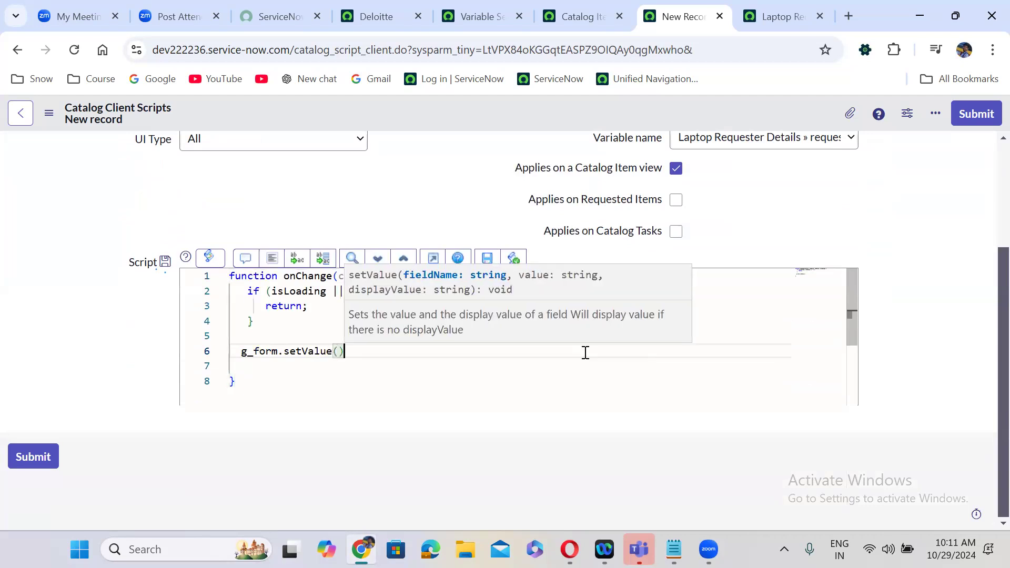
type(");")
key("Left")
key("Left")
type("'")
key("Right")
type(",")
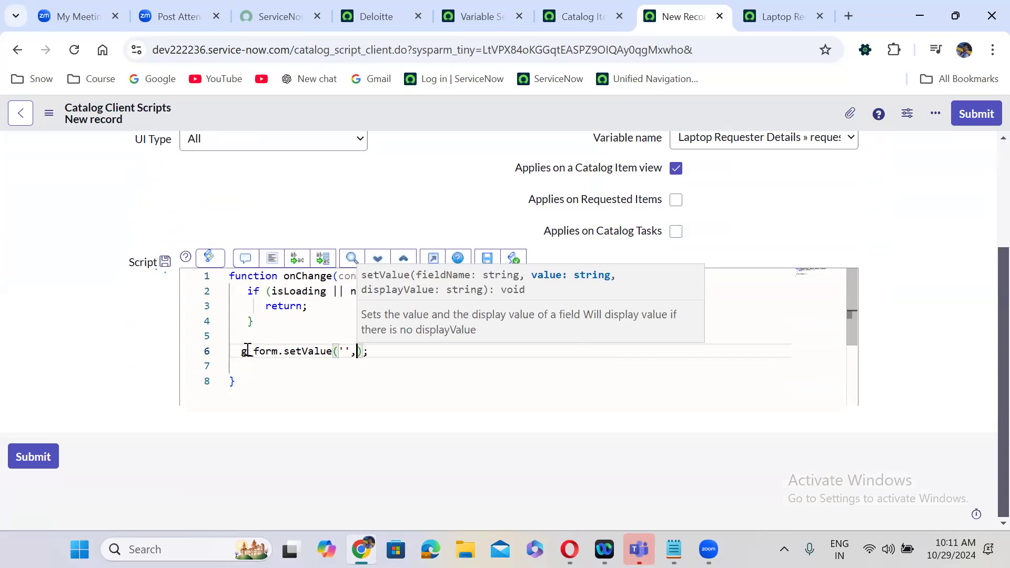
- Duplicate the setValue line twice and auto-format the script code
left_click_drag(239, 351, 389, 349)
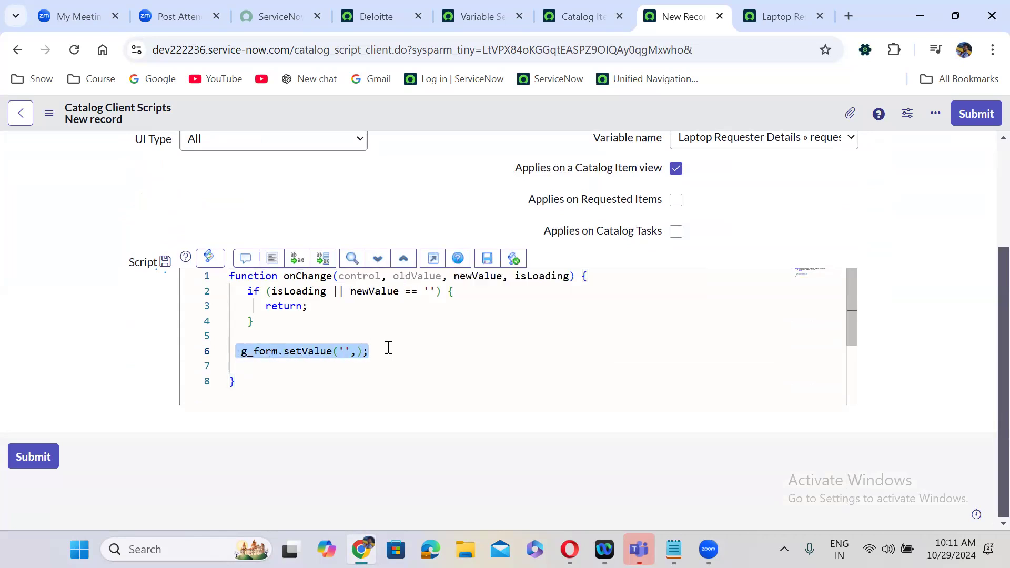
key("ctrl+c")
left_click(389, 348)
key("Return")
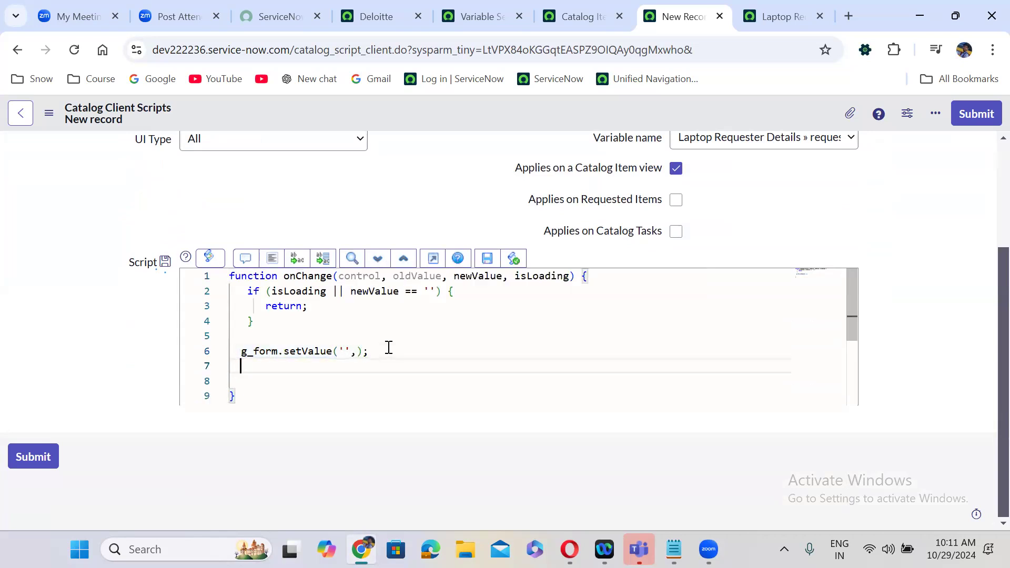
key("ctrl+v")
key("Return")
key("ctrl+v")
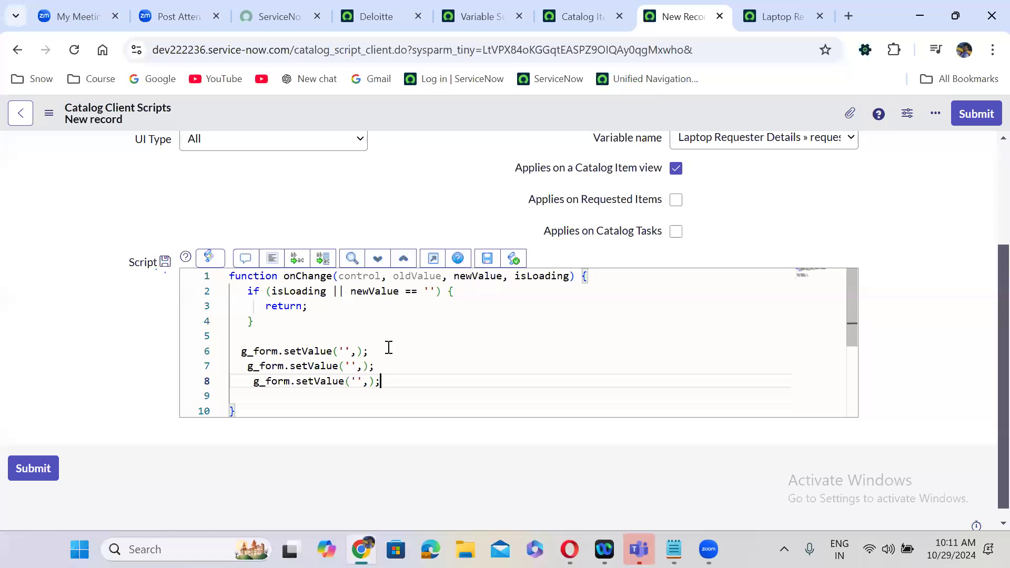
left_click(271, 260)
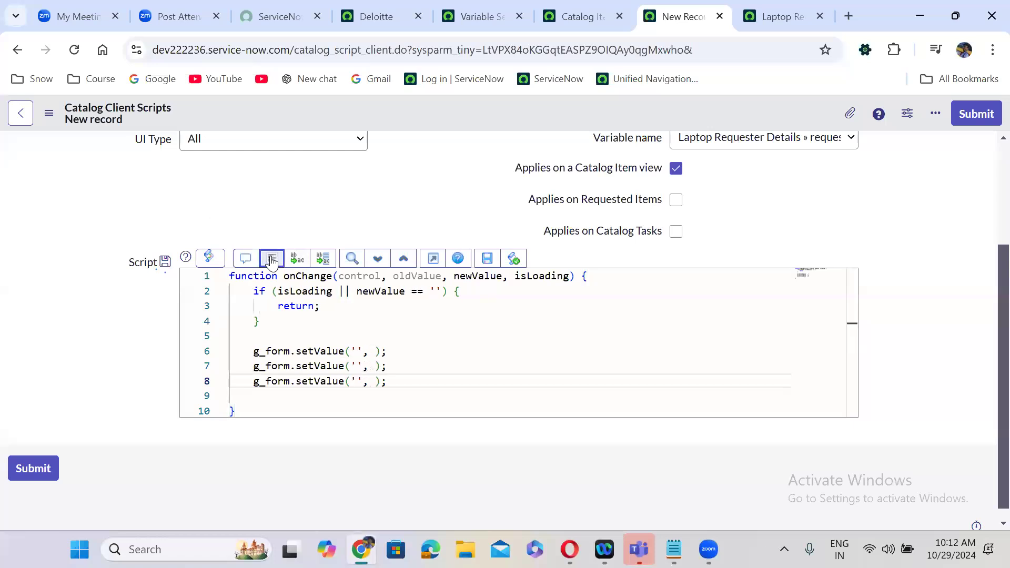
- Fill in the field names email, location and department on the three setValue lines
left_click(356, 351)
type("email")
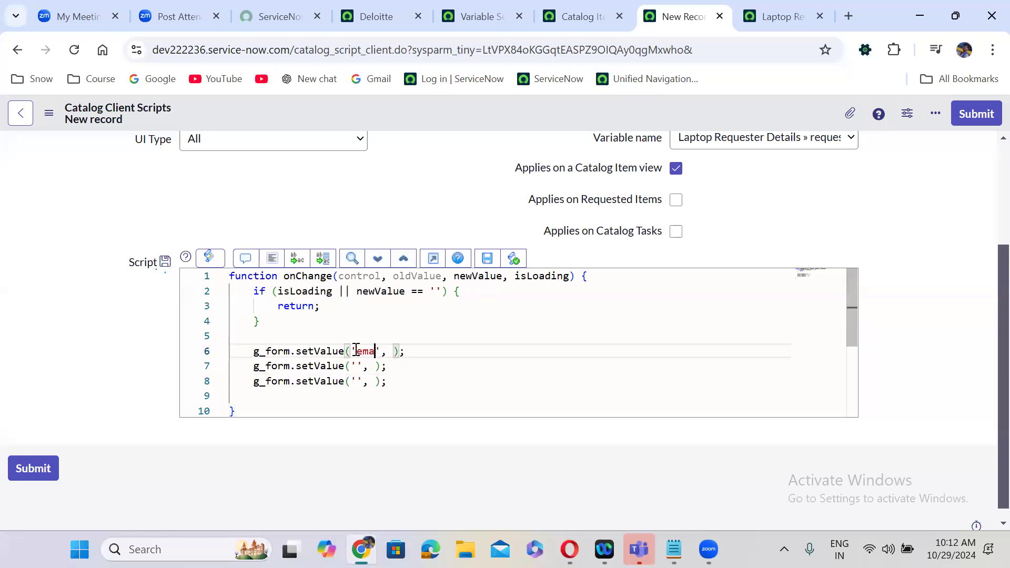
left_click(359, 363)
type("location")
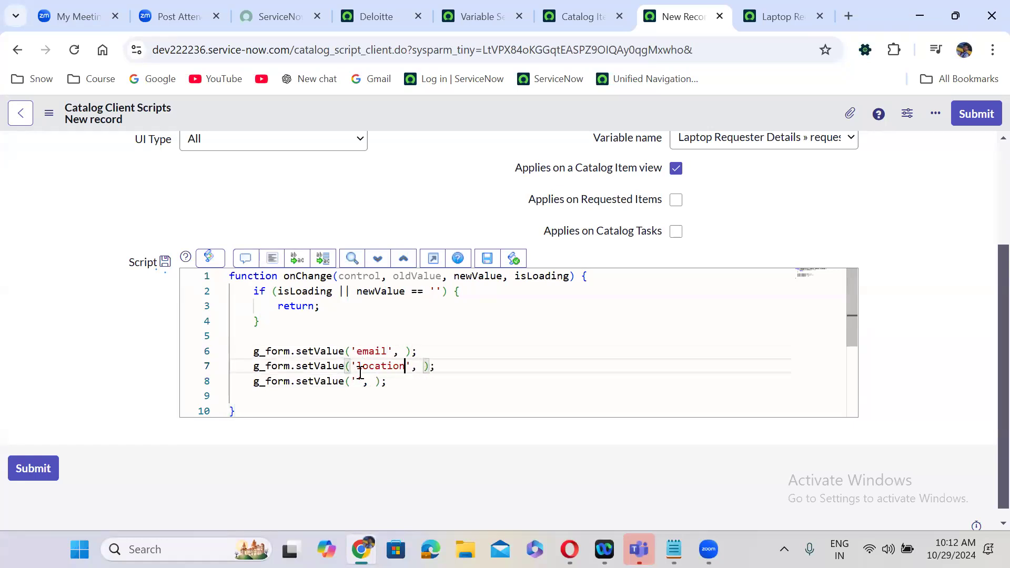
left_click(356, 382)
type("de")
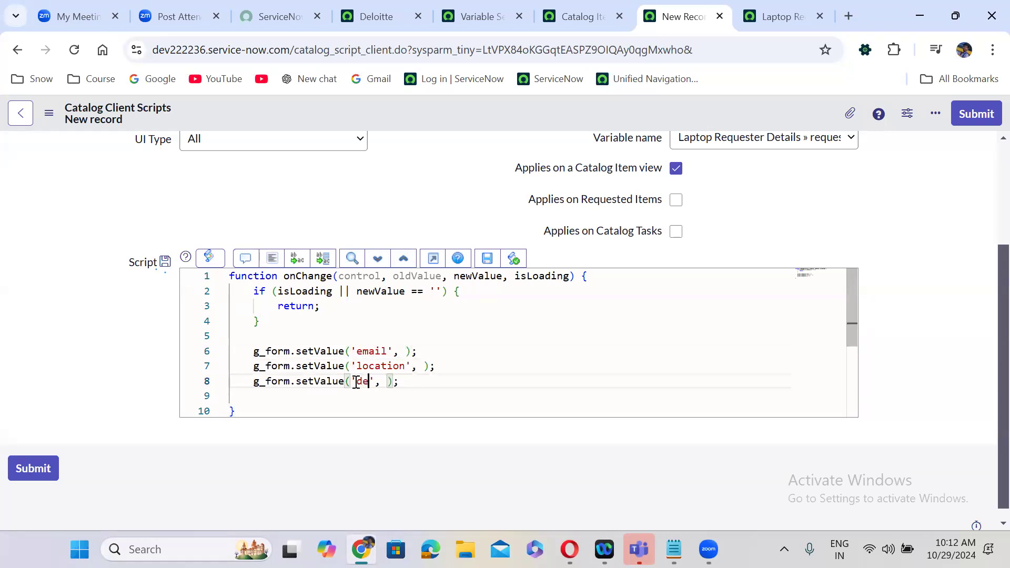
type("partmne")
key("BackSpace")
key("BackSpace")
type("ent")
- Set the email value to a sample Gmail address and the location value to 'Hyderabad'
left_click(405, 352)
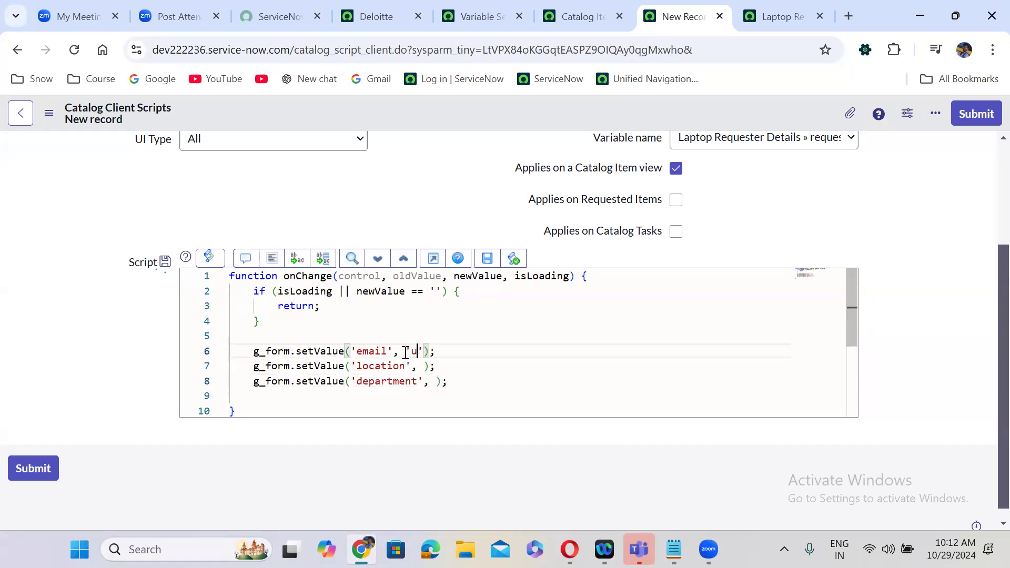
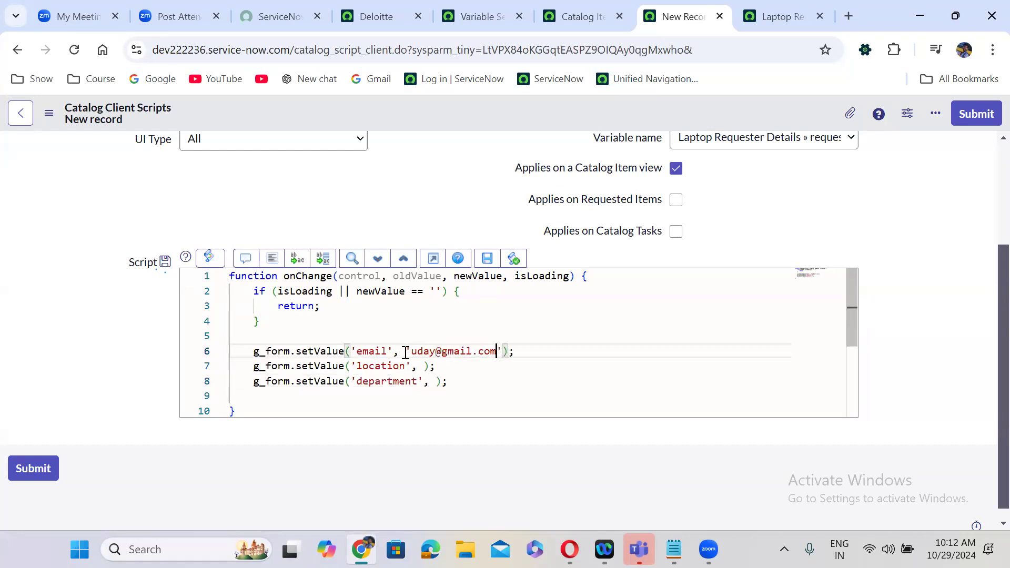
left_click(425, 367)
type("'")
type("Hydera")
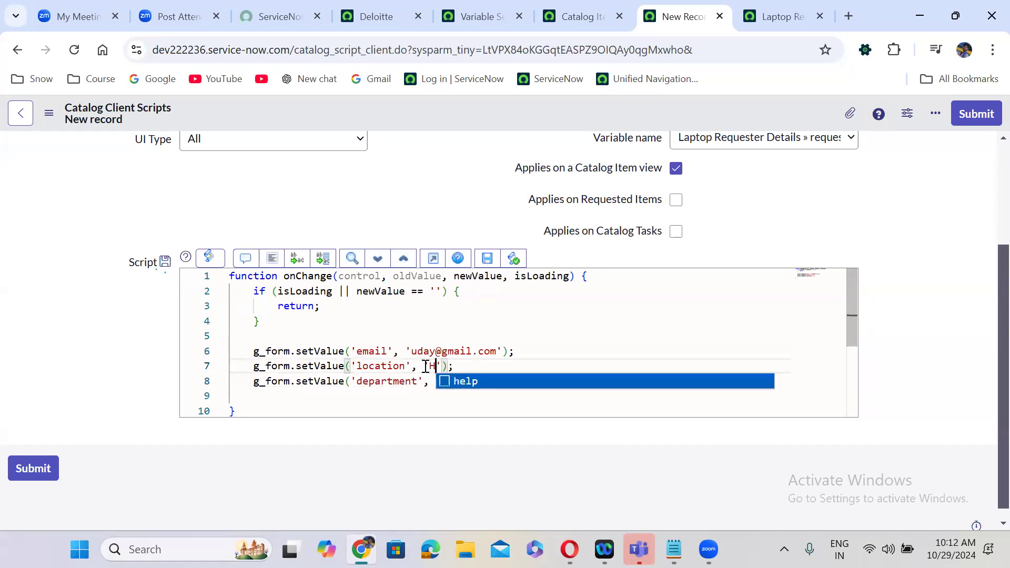
type("bad")
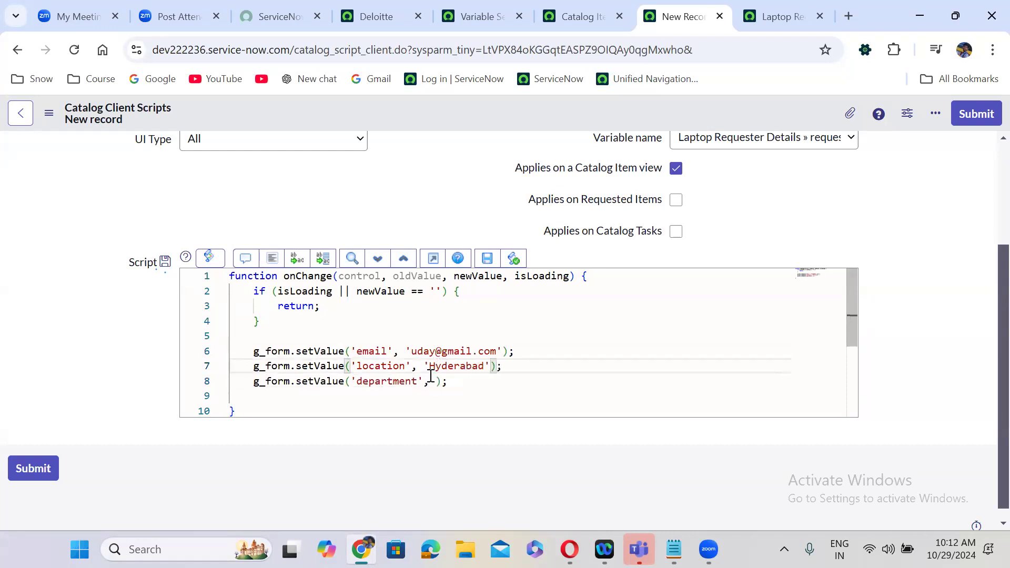
left_click(435, 382)
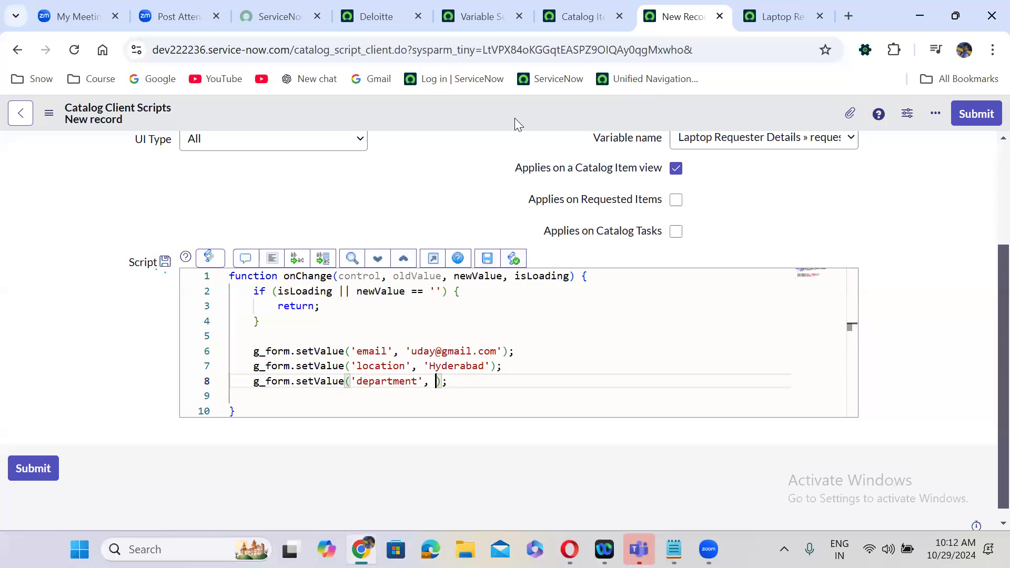
left_click(410, 13)
left_click(101, 124)
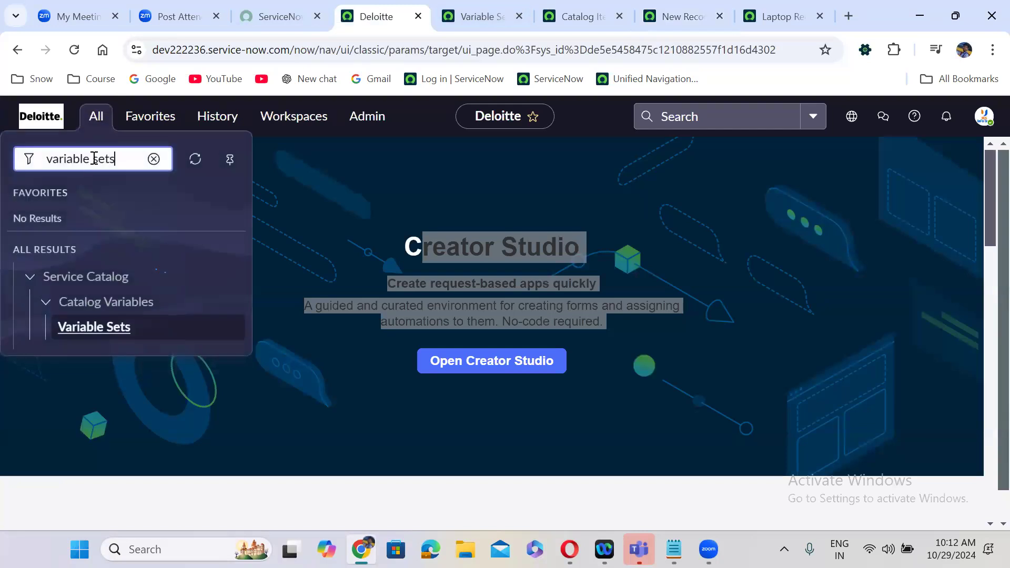
- Copy the Colombia location's sys_id from the Locations list and paste it over 'Hyderabad'
triple_click(94, 158)
type("lo")
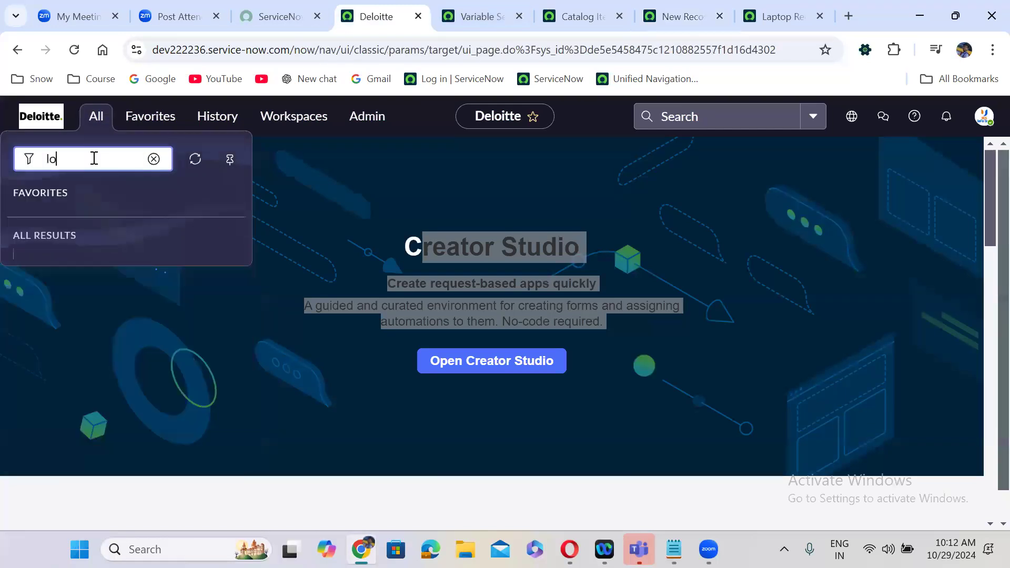
type("cations")
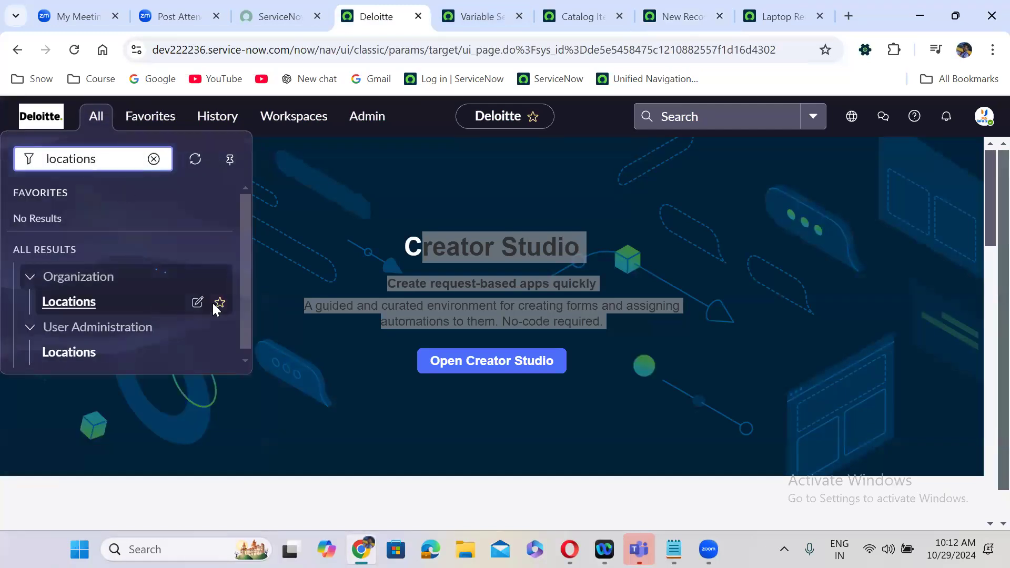
left_click(68, 352, "ctrl")
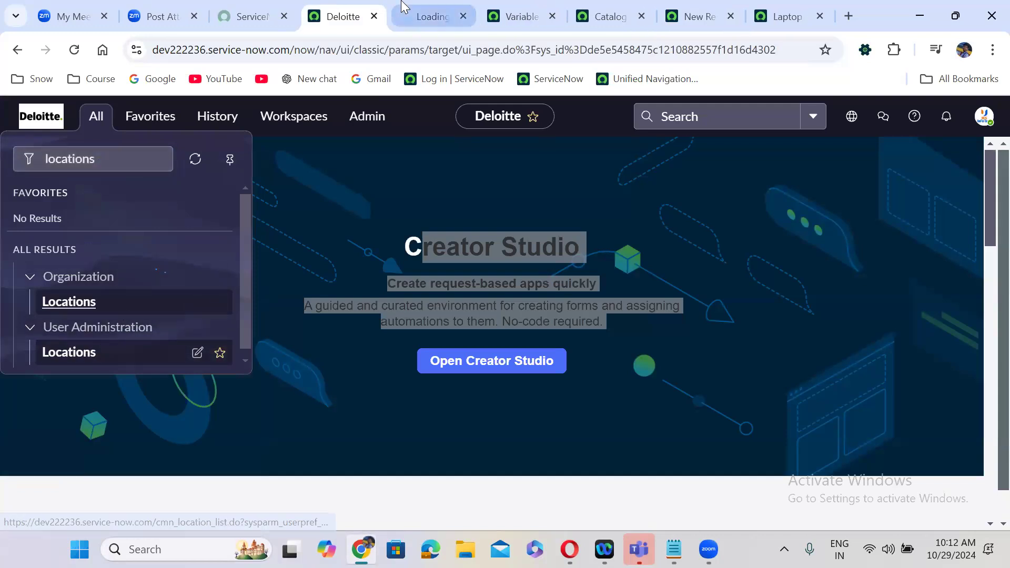
left_click(404, 8)
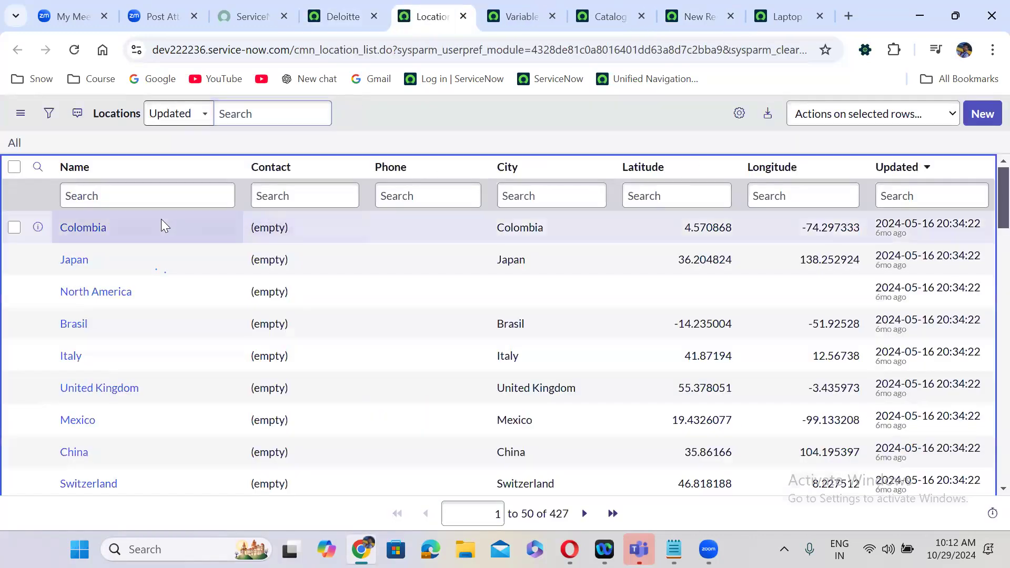
right_click(161, 223)
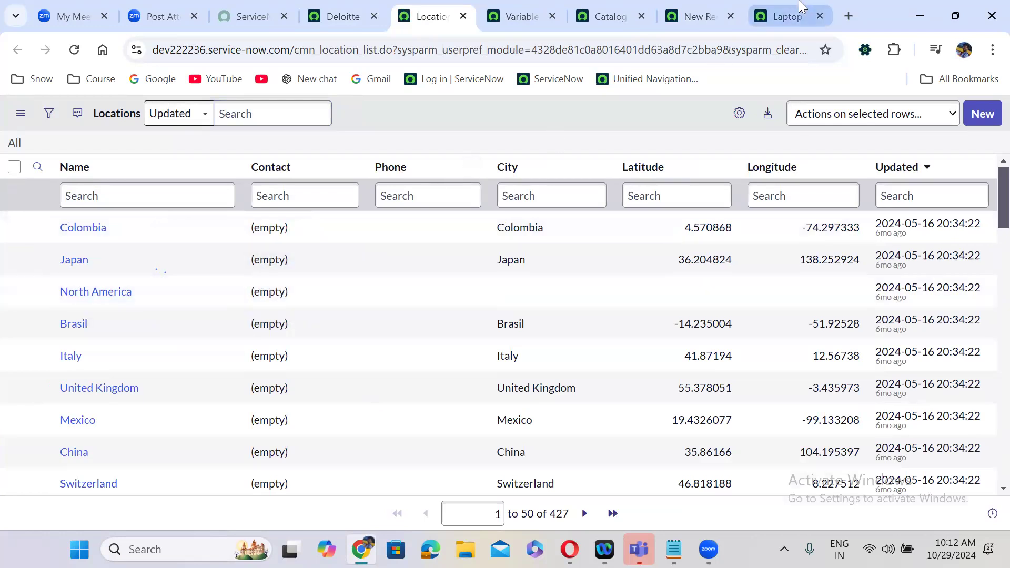
key("ctrl+c")
left_click(700, 16)
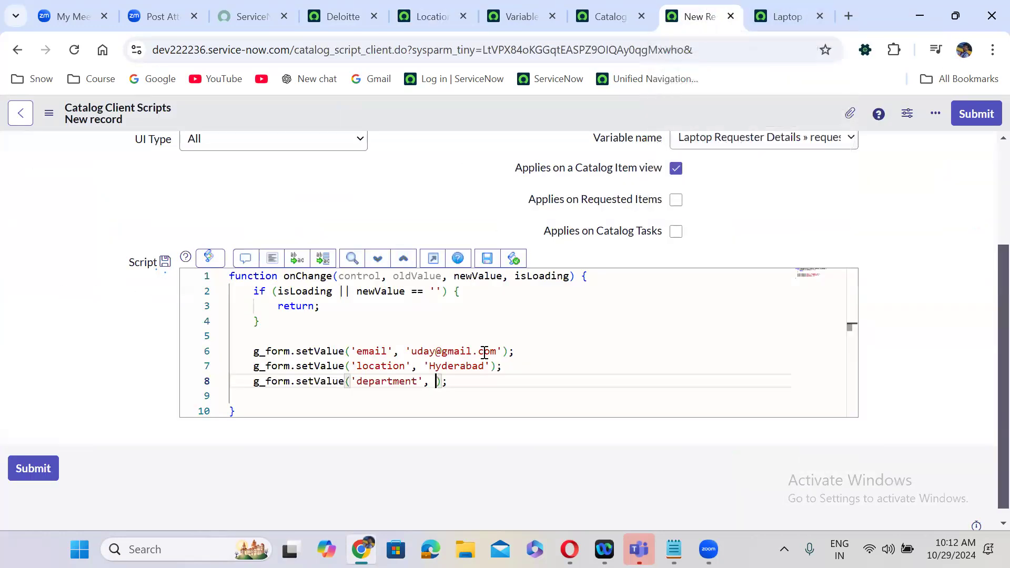
double_click(457, 366)
key("ctrl+v")
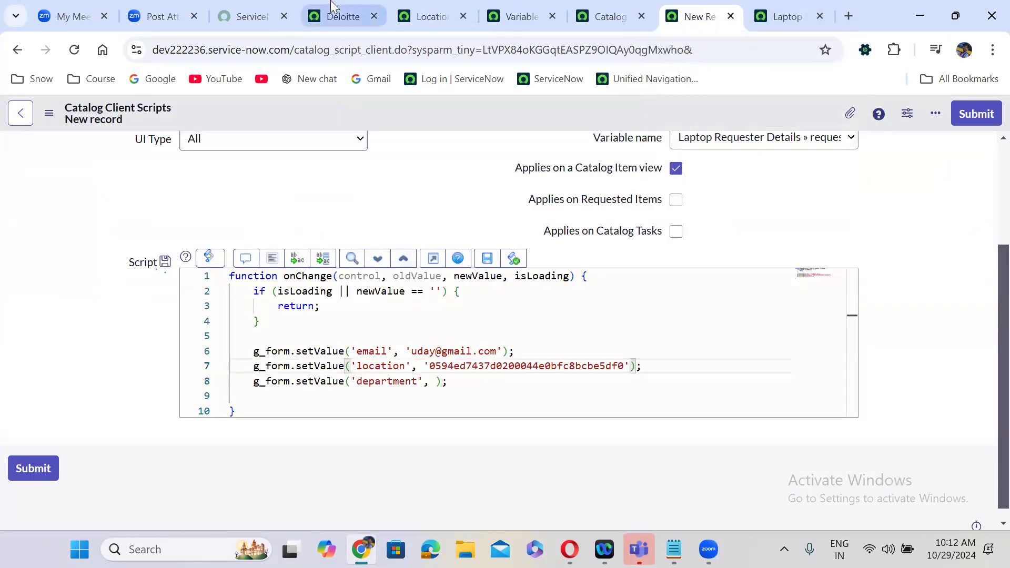
- Open the Departments list in a new tab via the navigation filter
left_click(340, 15)
left_click(93, 120)
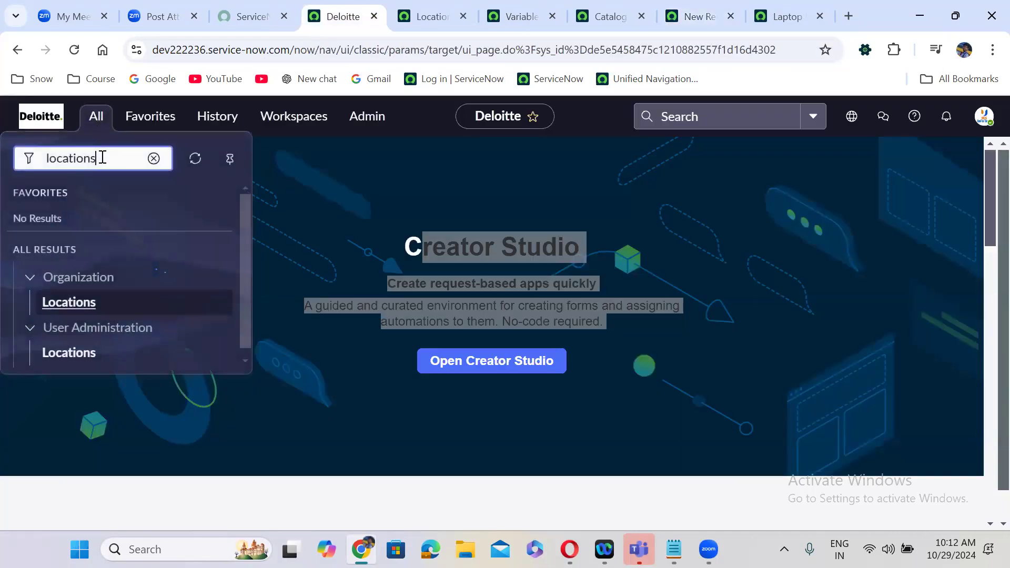
double_click(102, 158)
type("de")
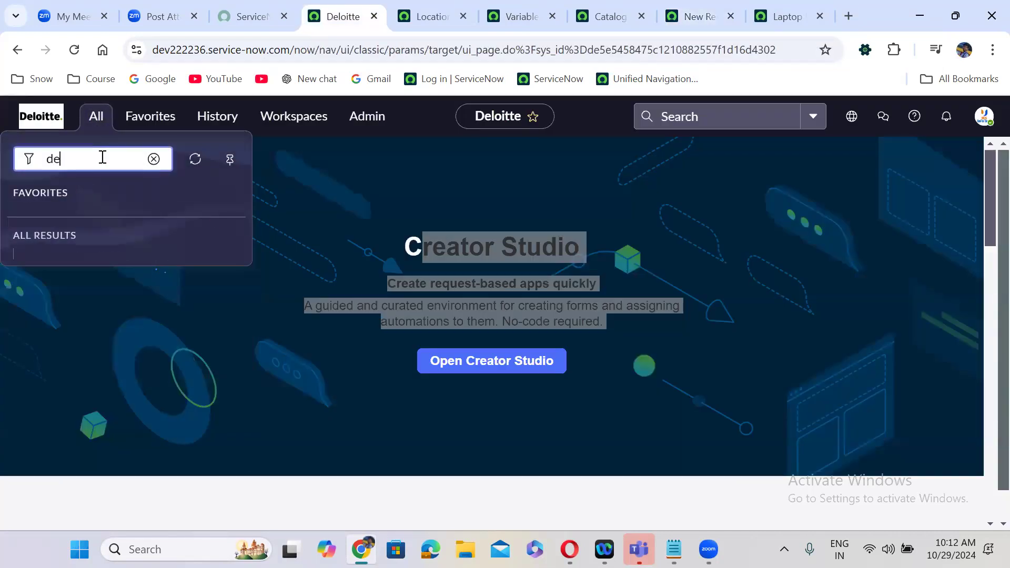
type("partments")
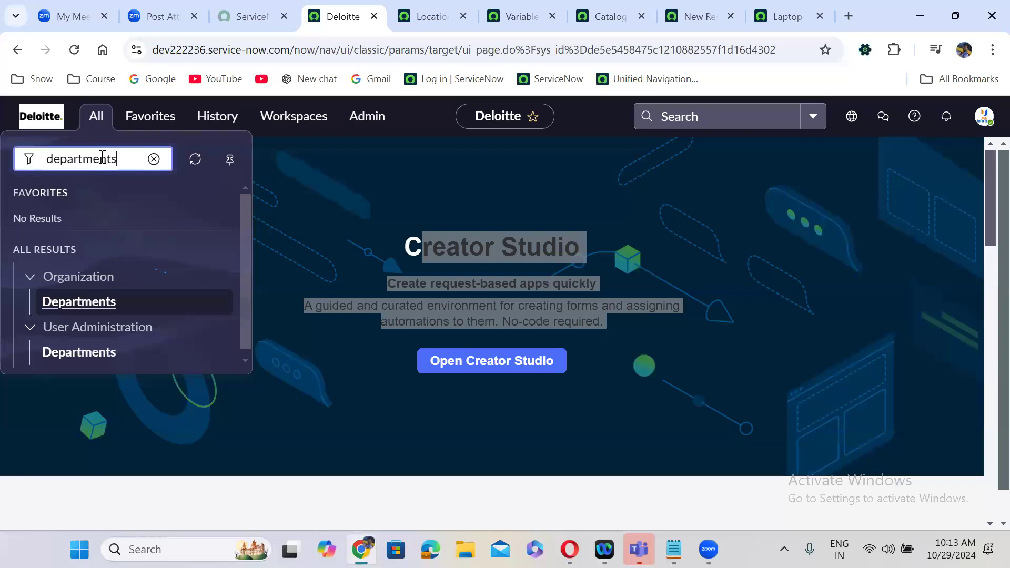
right_click(74, 346)
left_click(180, 154)
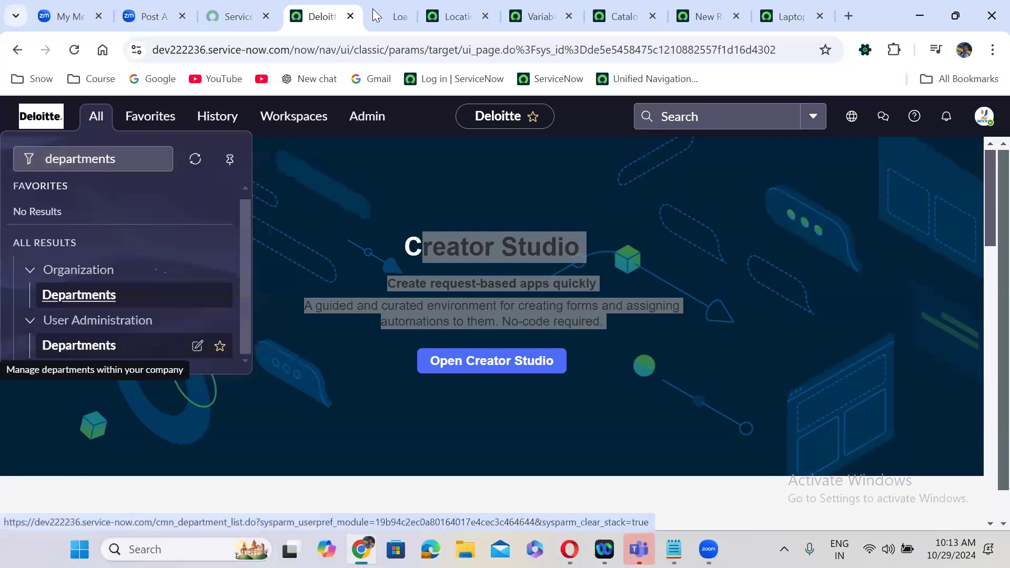
left_click(375, 7)
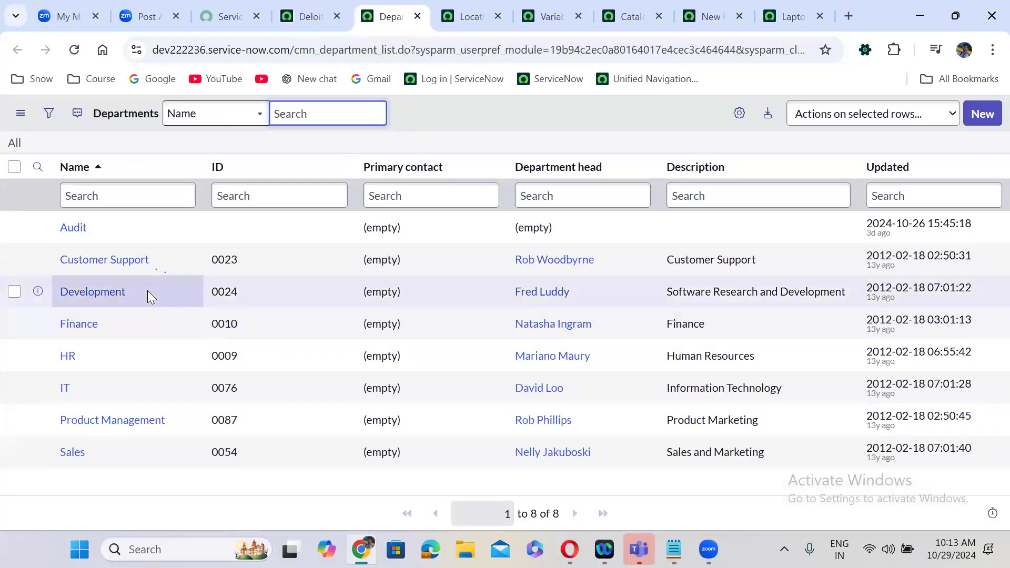
- Paste the Development department's sys_id into the department setValue line and reformat the code
right_click(147, 291)
left_click(199, 360)
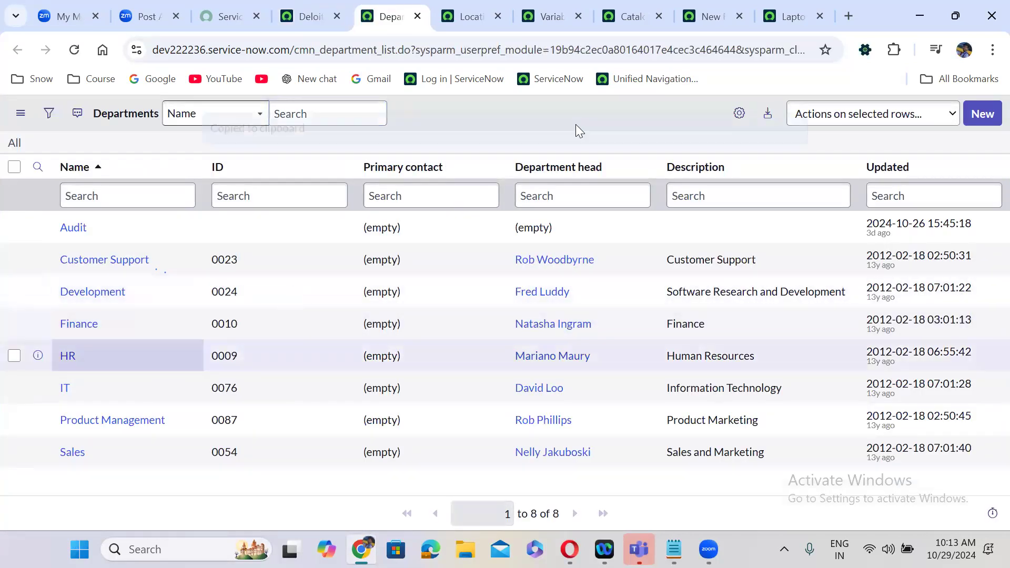
left_click(711, 16)
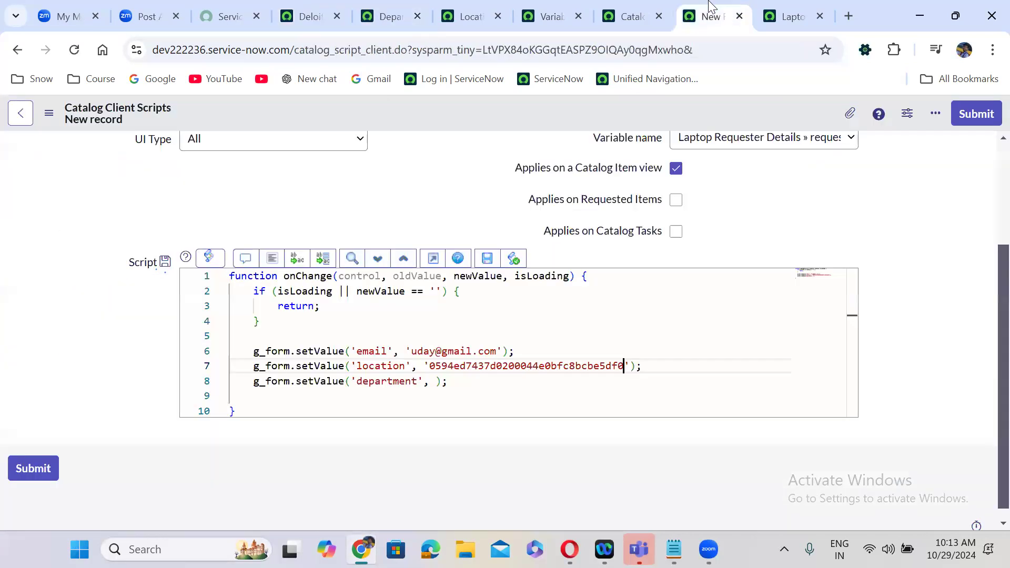
left_click(433, 383)
type("'")
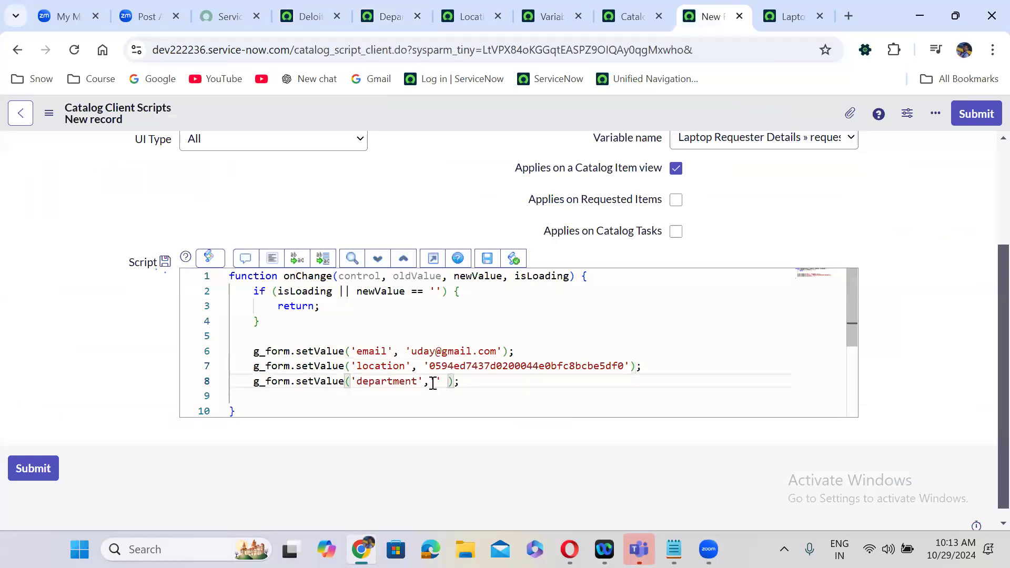
key("ctrl+v")
left_click(271, 259)
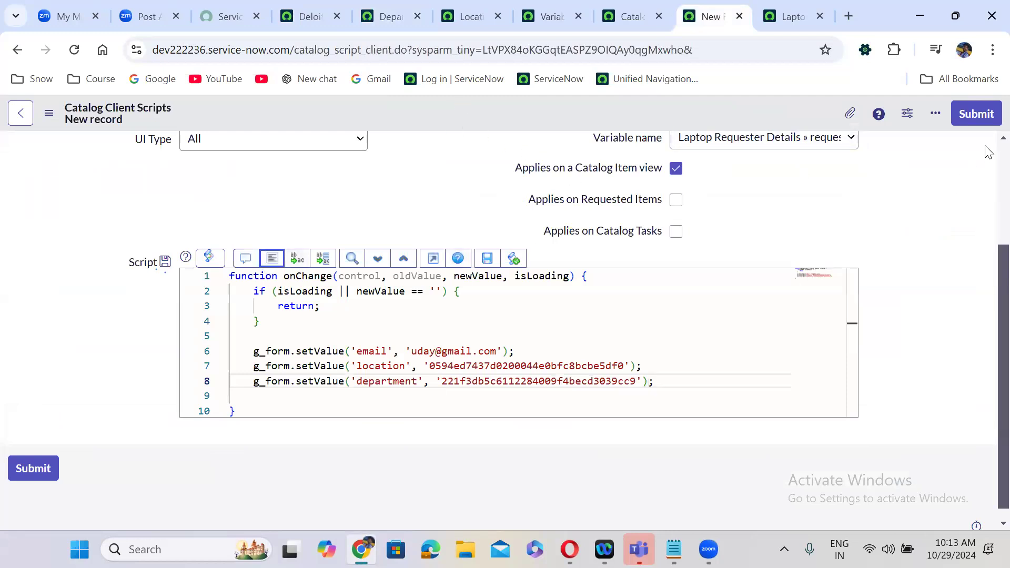
scroll(988, 153, "up", 3)
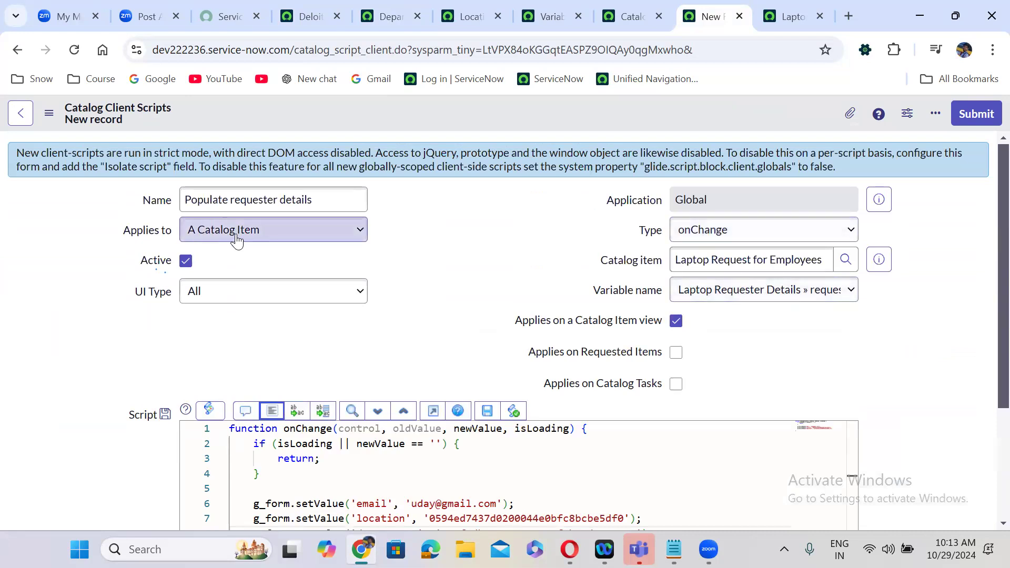
- Submit the client script, then open the Laptop Request for Employees item in a new tab
left_click(976, 115)
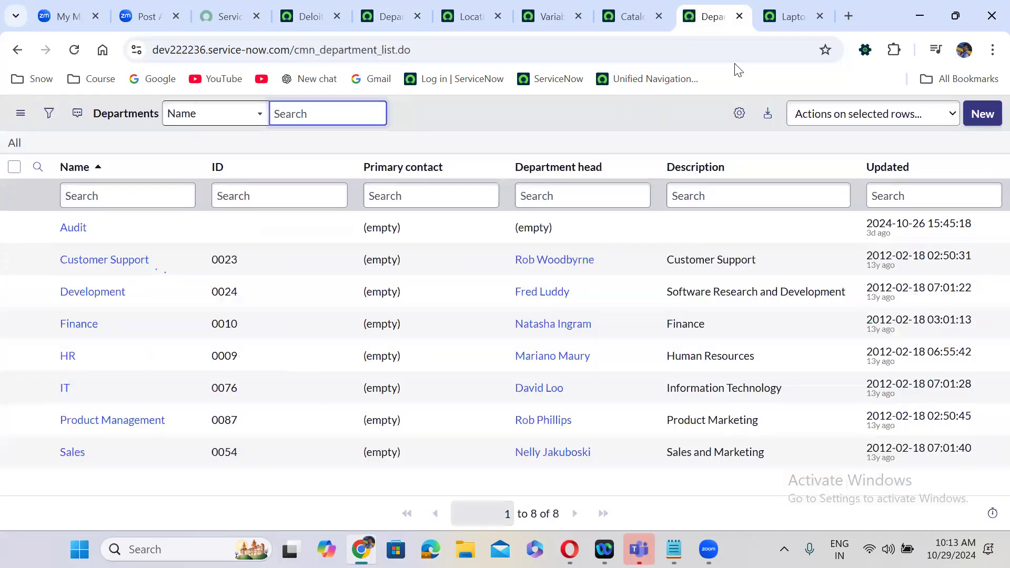
left_click(637, 13)
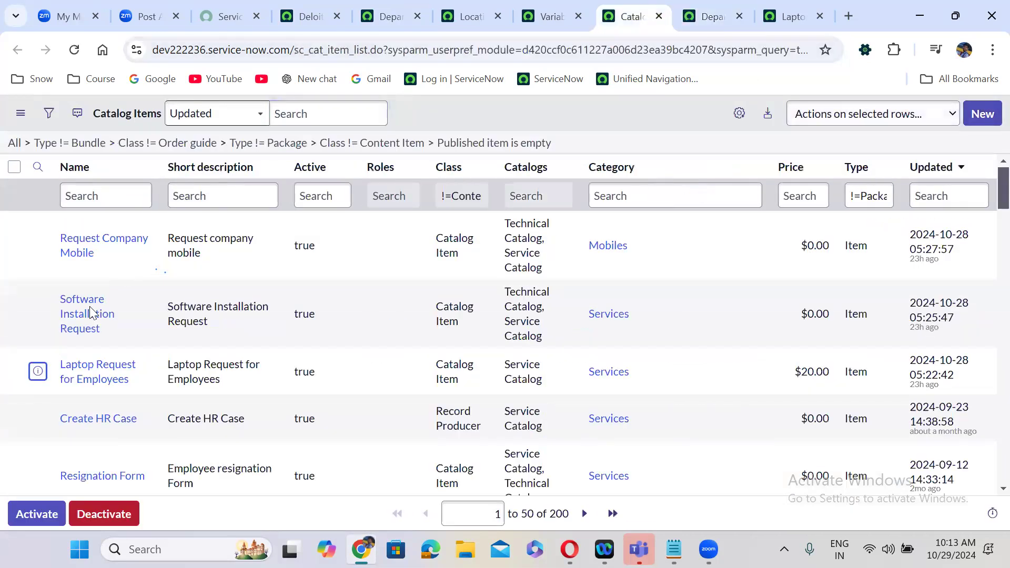
right_click(38, 375)
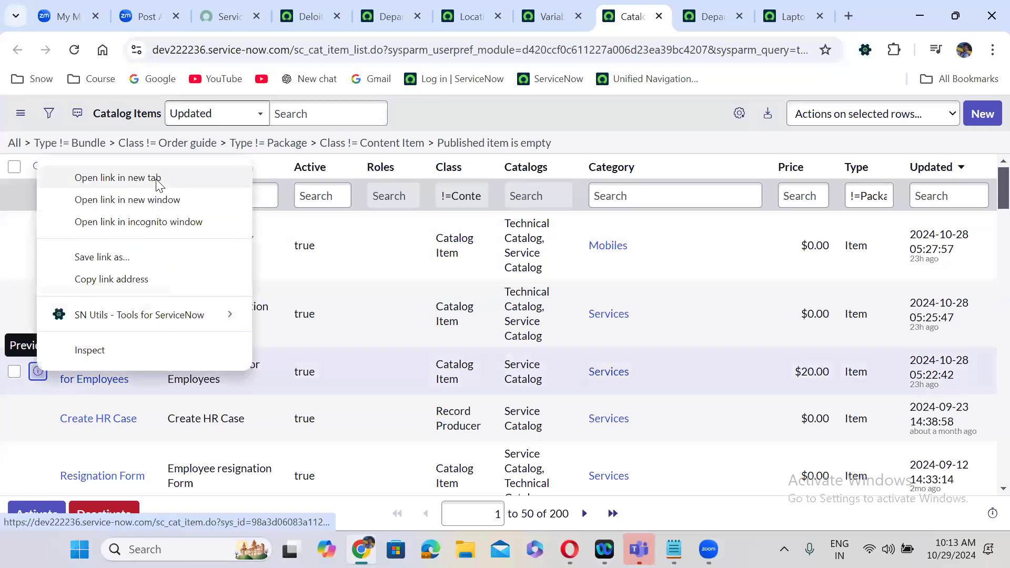
left_click(158, 178)
left_click(638, 13)
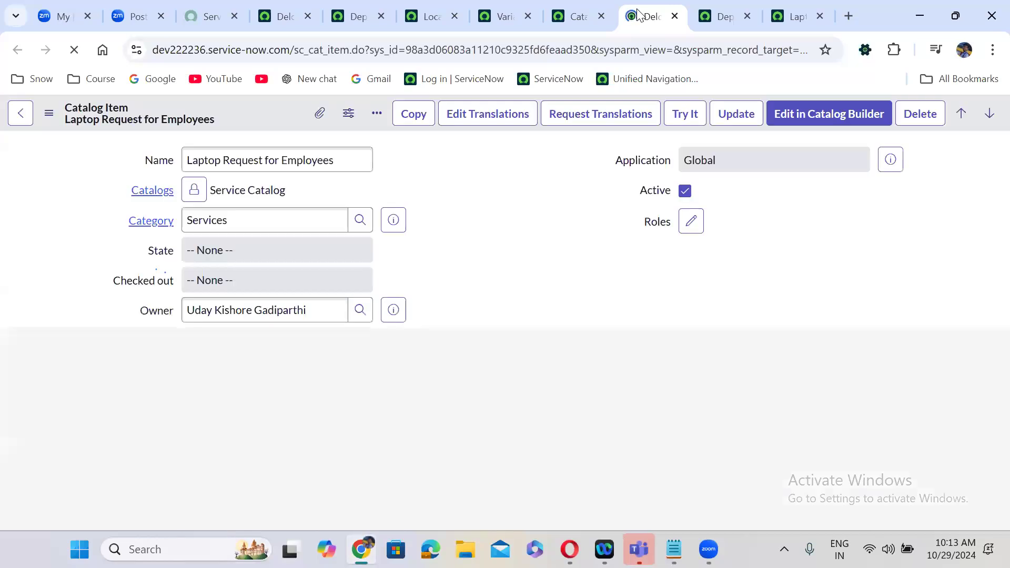
left_click_drag(637, 13, 782, 23)
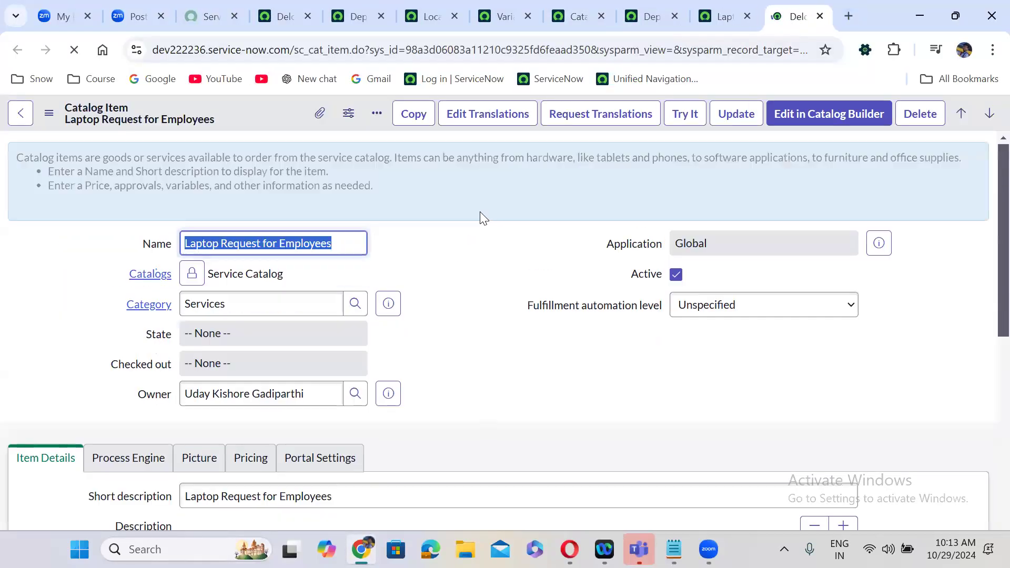
- Try the order form and pick a Requested For user to auto-fill Email, Location, Department
left_click(689, 118)
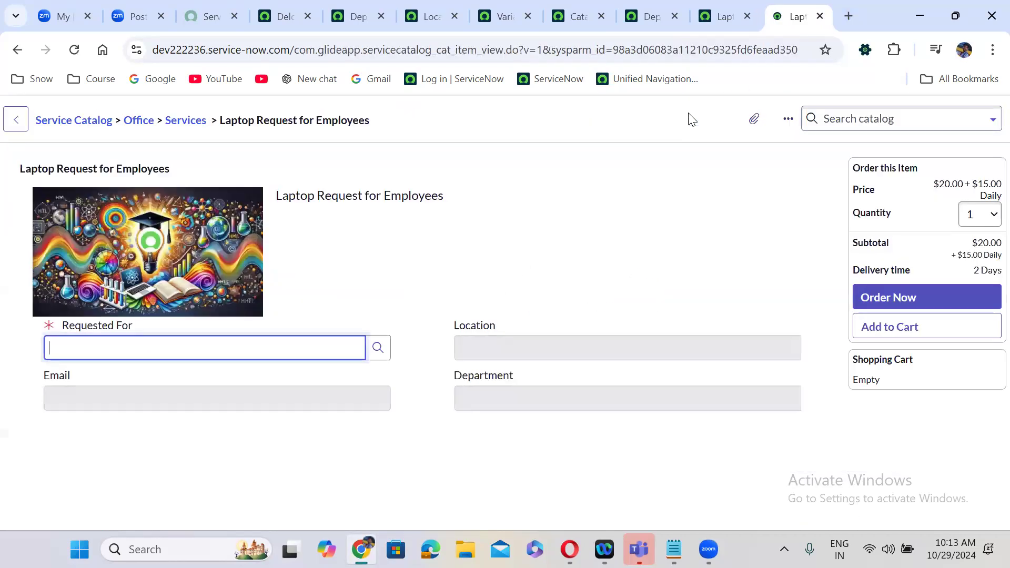
left_click(331, 255)
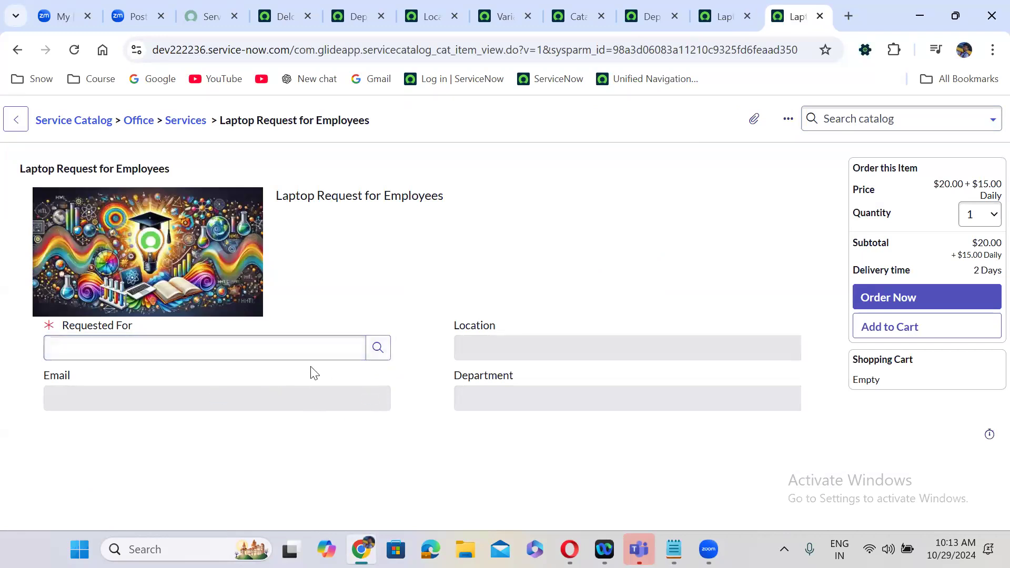
left_click(97, 343)
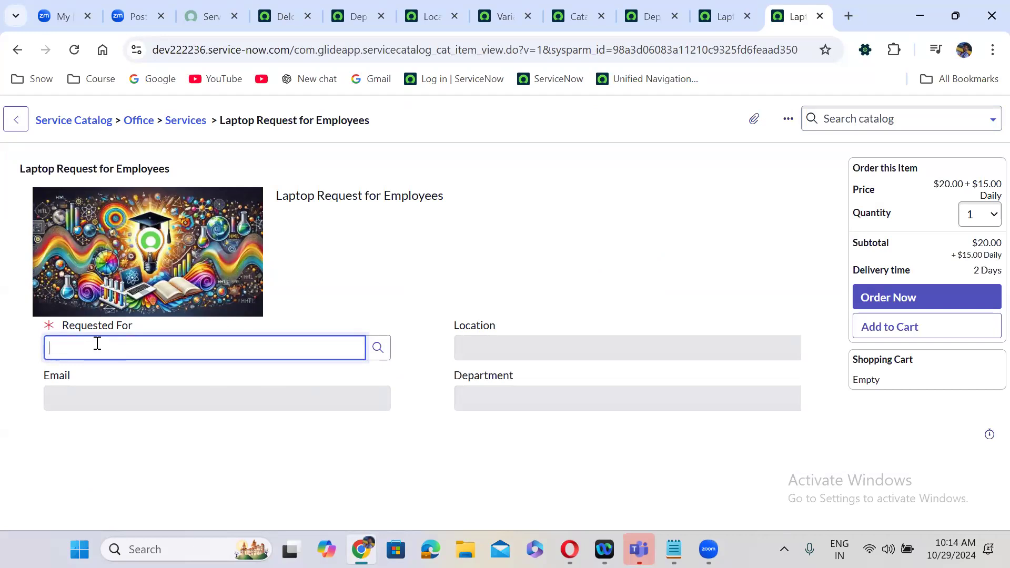
type("**")
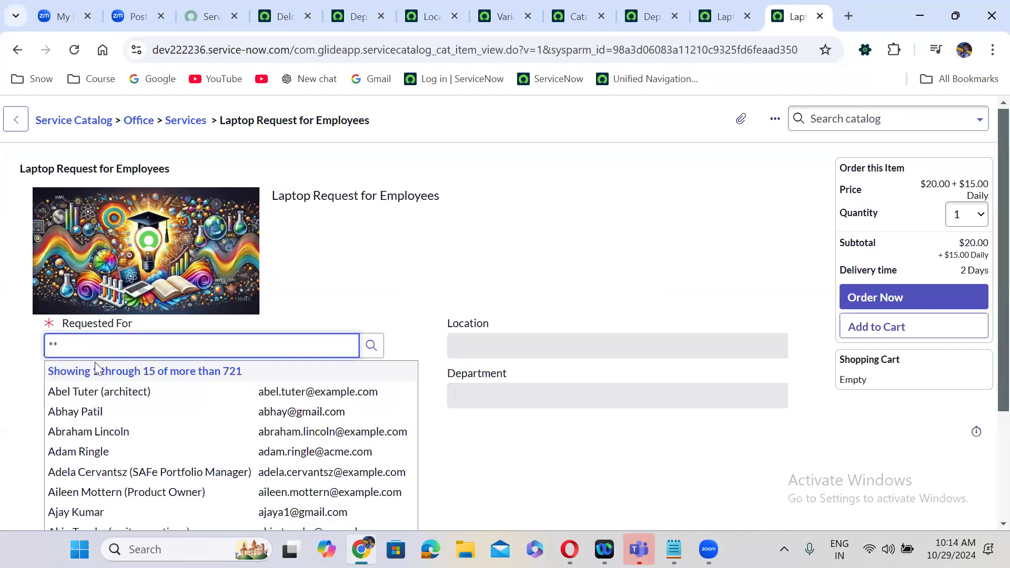
left_click(95, 392)
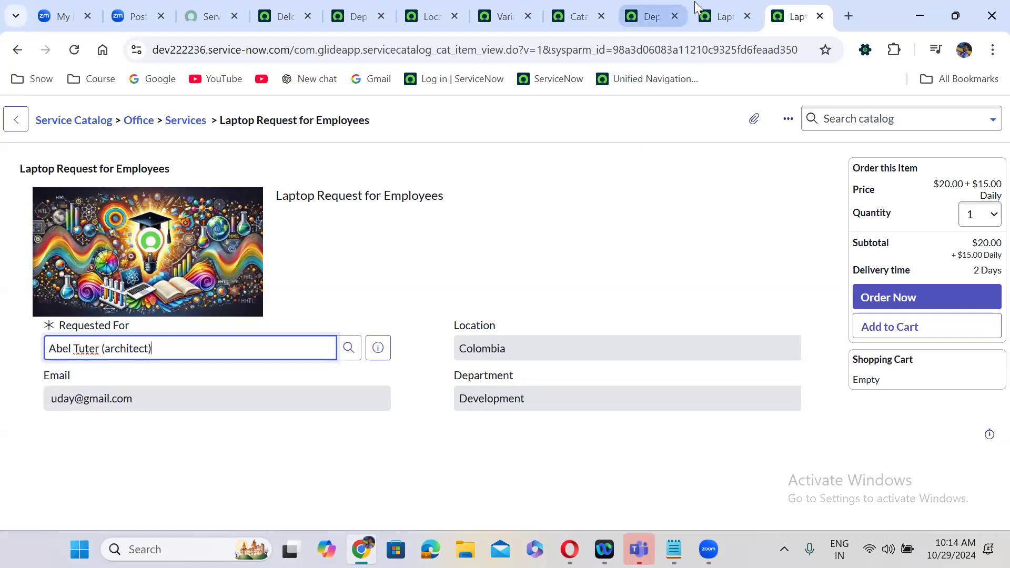
- Compare with the earlier test form, then return to the Catalog Items list
left_click(727, 11)
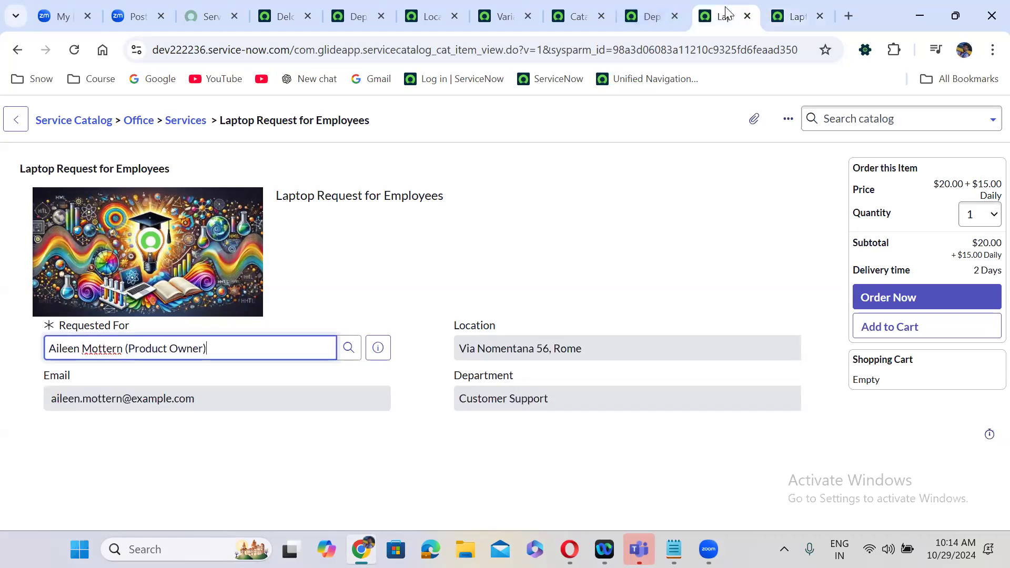
left_click(651, 9)
left_click(579, 13)
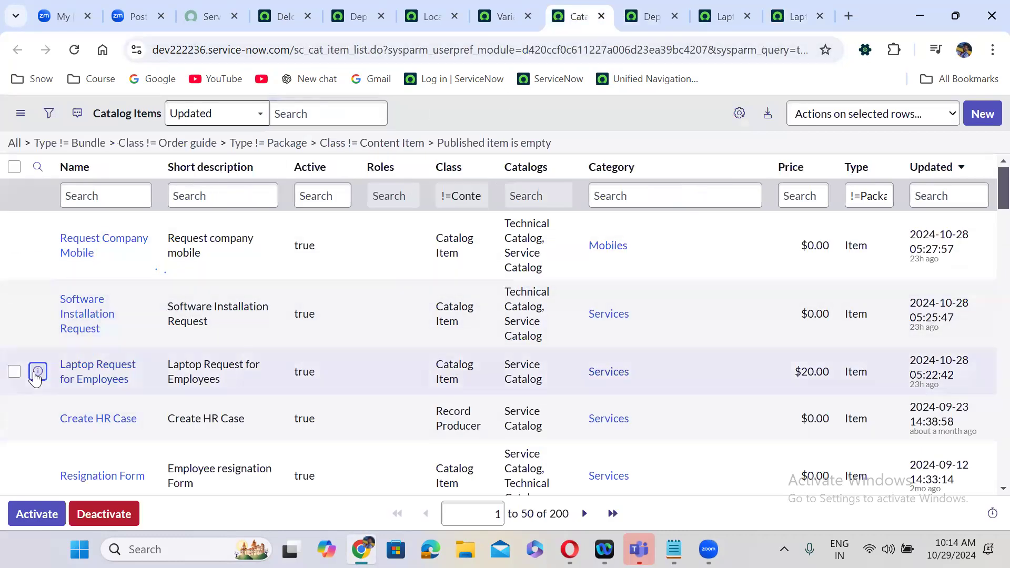
right_click(37, 371)
- Open the Laptop Request item's attached Laptop Requester Details variable set in a new tab
left_click(132, 180)
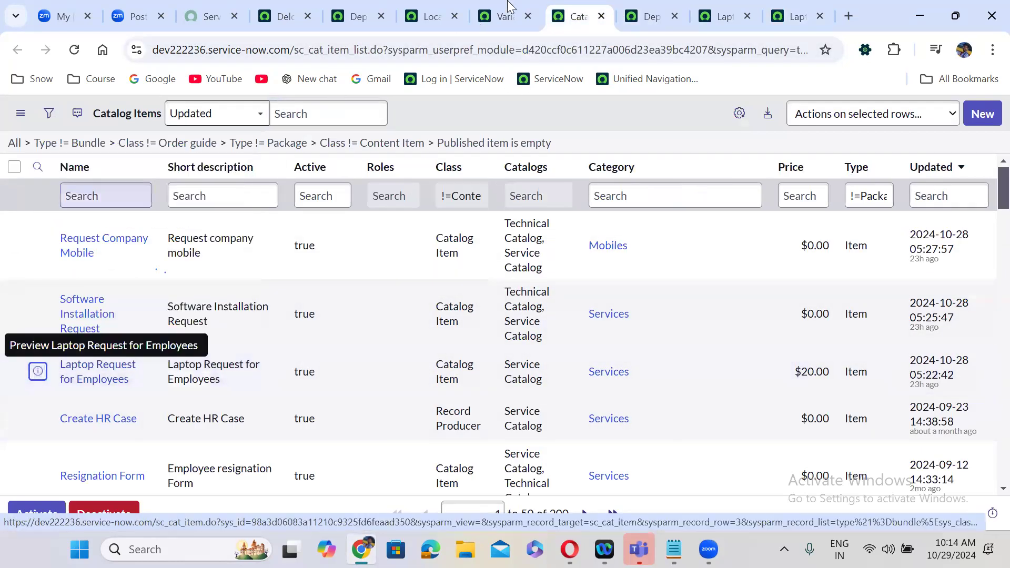
left_click(592, 6)
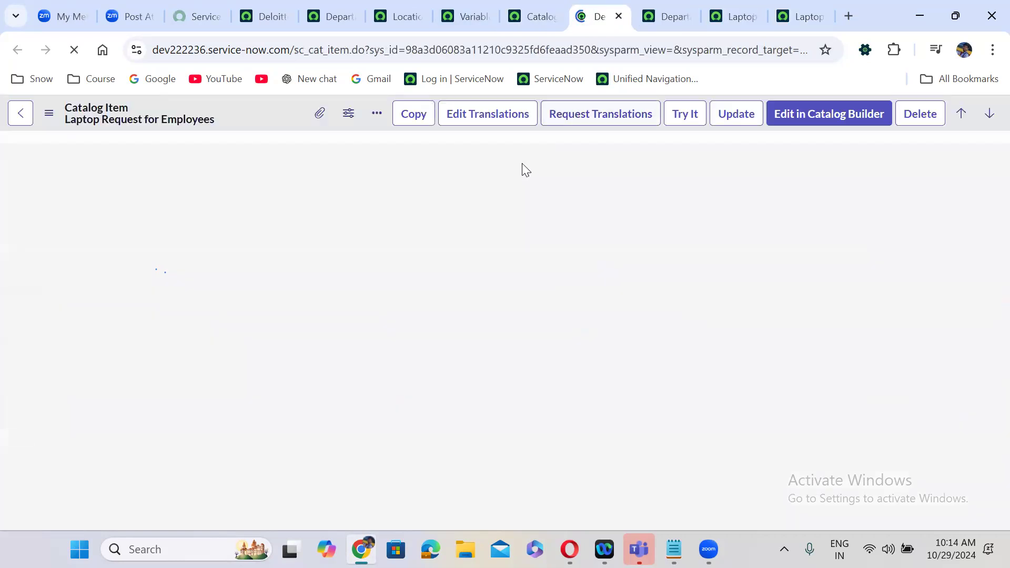
scroll(426, 314, "down", 7)
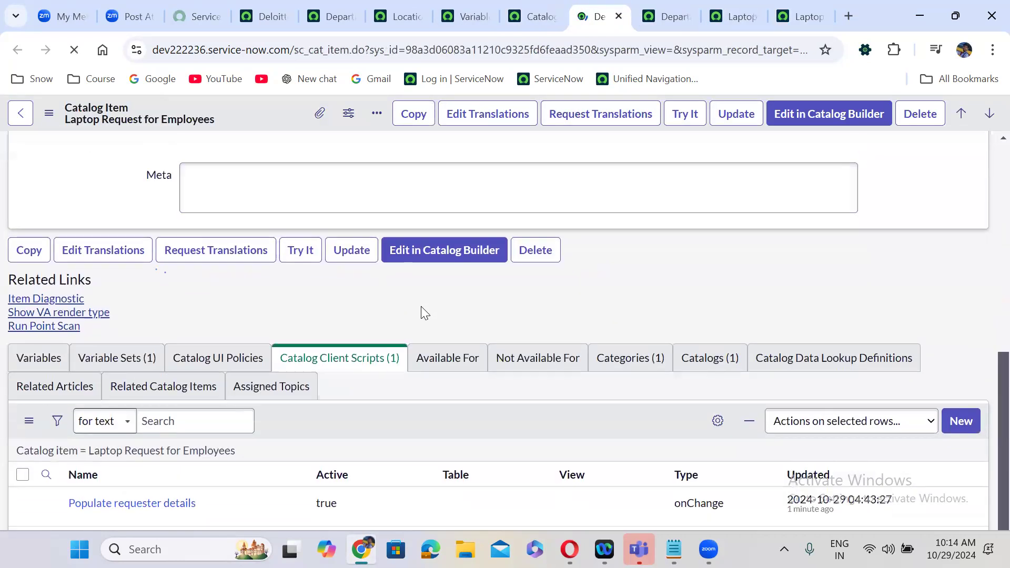
left_click(114, 357)
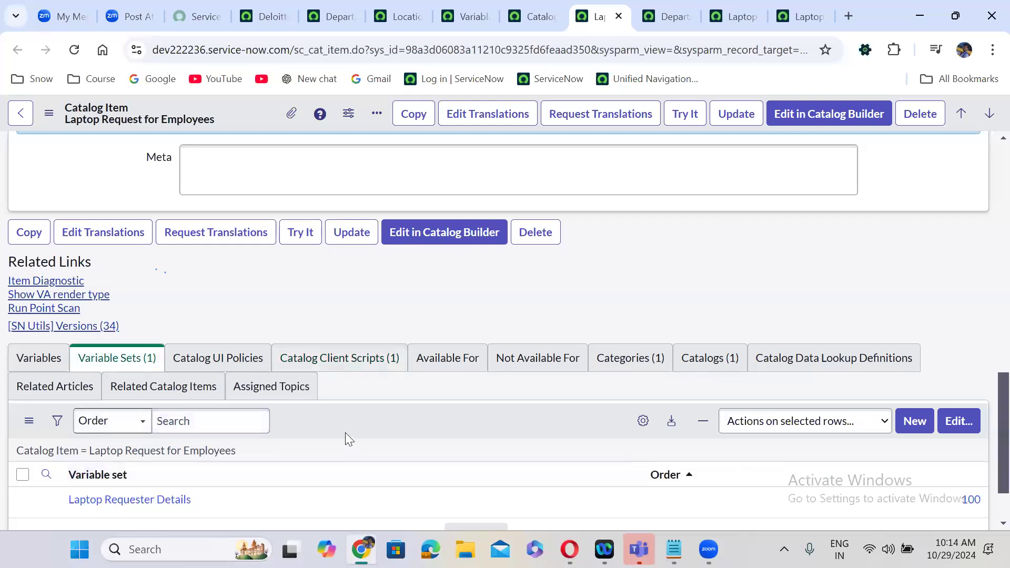
scroll(346, 432, "down", 2)
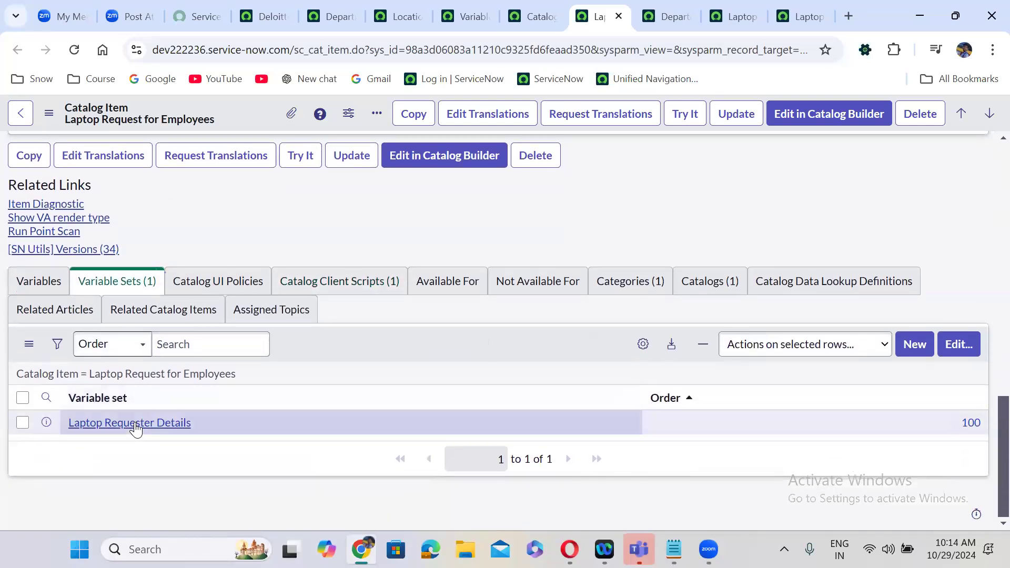
left_click(135, 429, "ctrl")
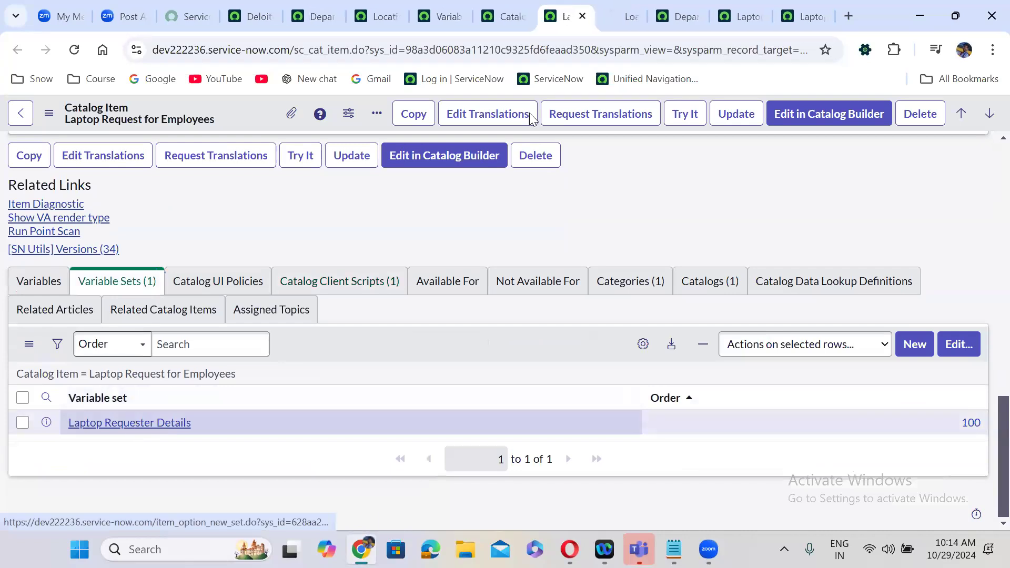
left_click(618, 17)
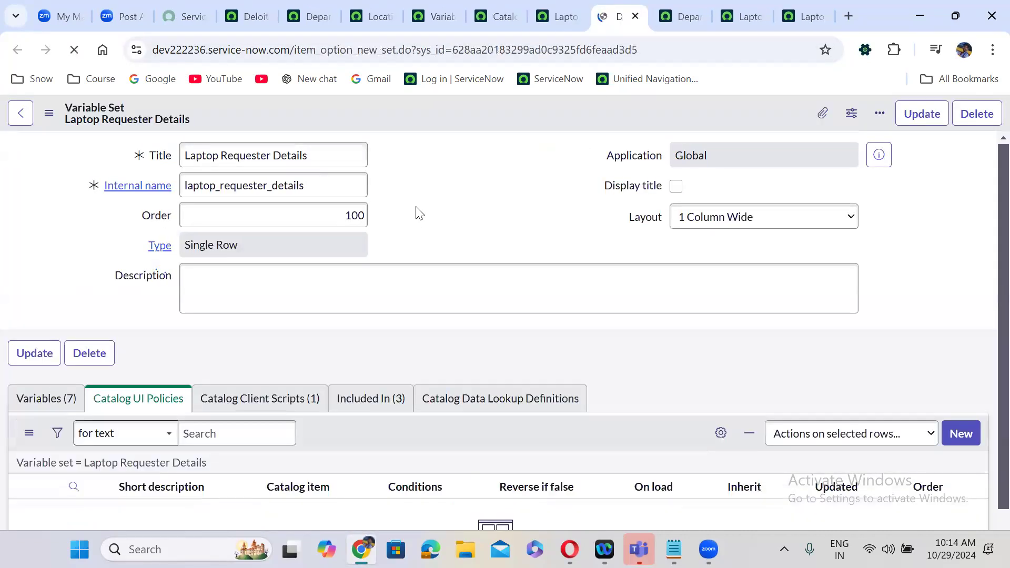
- Review the variable set's catalog client scripts, then switch to the earlier test order form
scroll(416, 210, "down", 1)
scroll(418, 206, "down", 1)
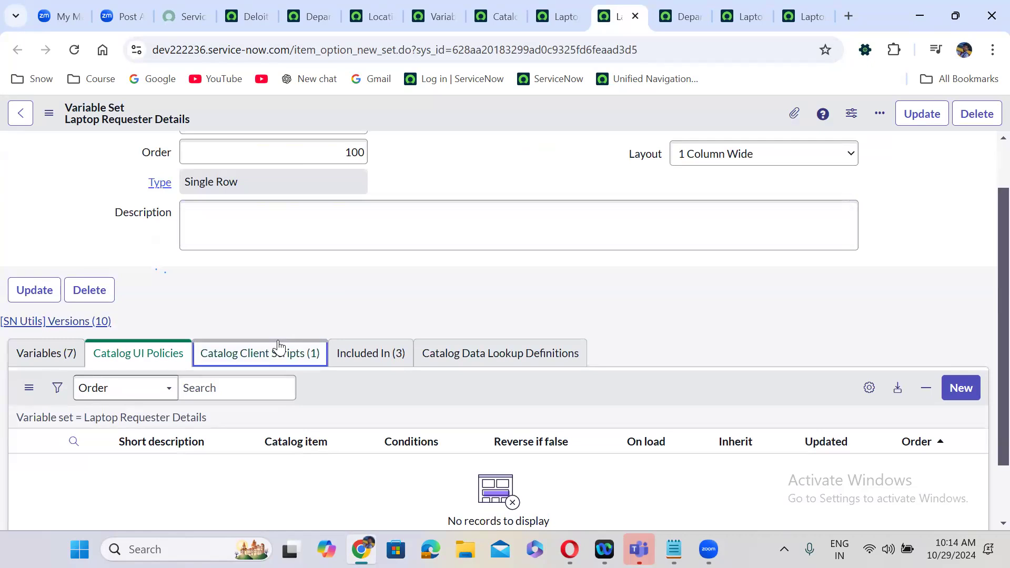
left_click(274, 352)
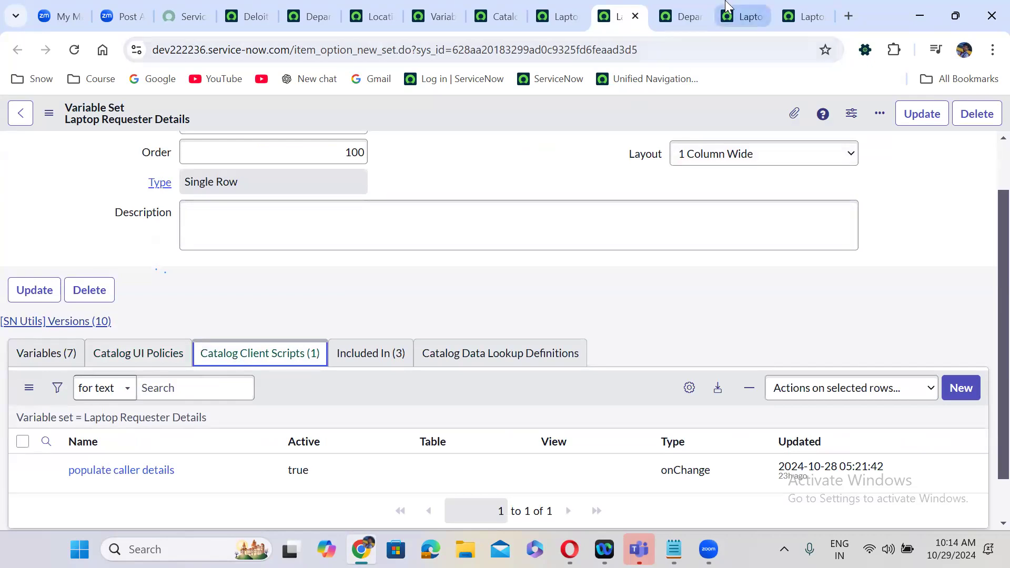
left_click(743, 16)
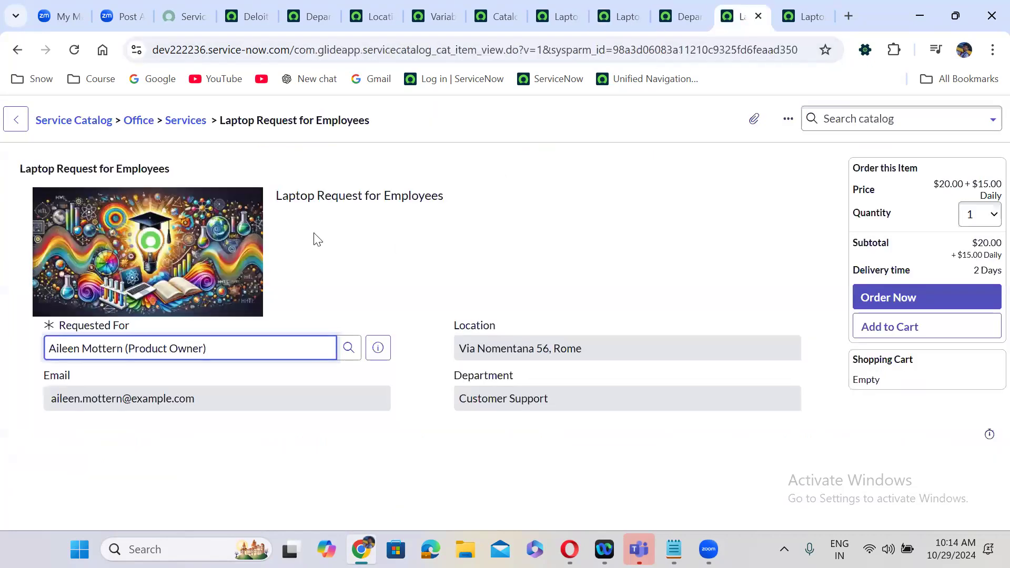
left_click(782, 6)
- Leave the order form and show the Laptop Request item's Catalog Client Scripts related list
left_click_drag(781, 6, 742, 8)
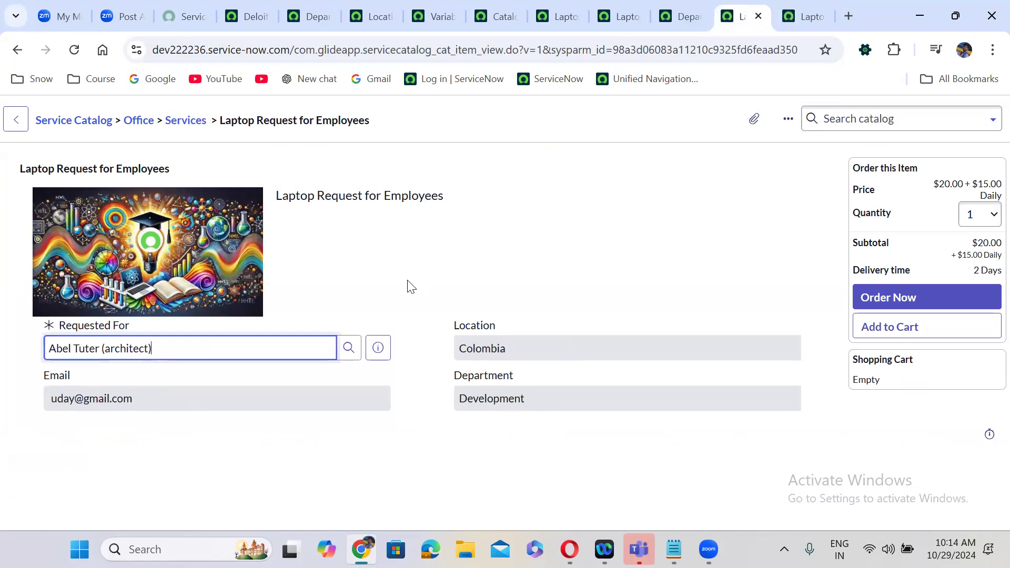
left_click(17, 50)
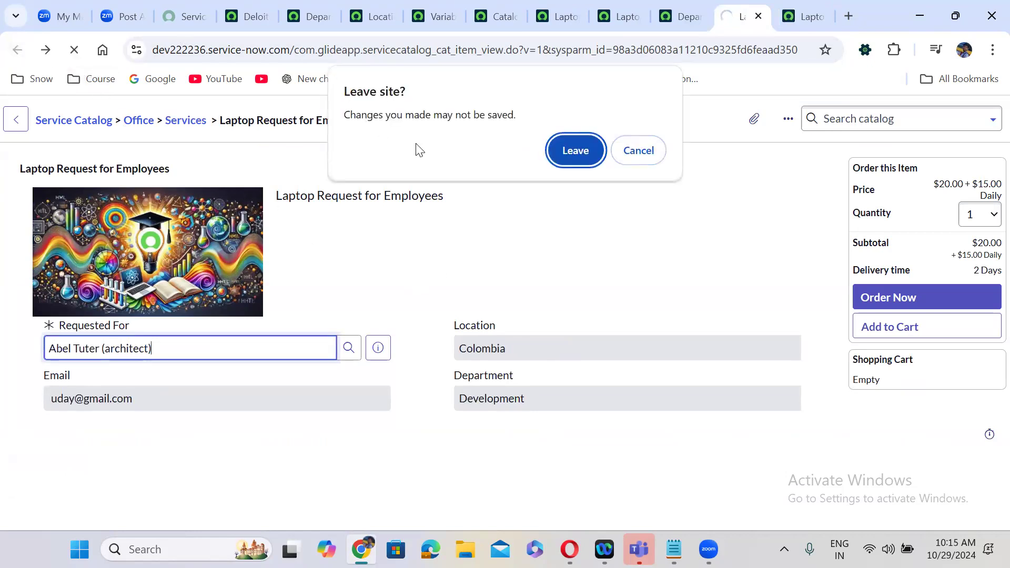
left_click(582, 150)
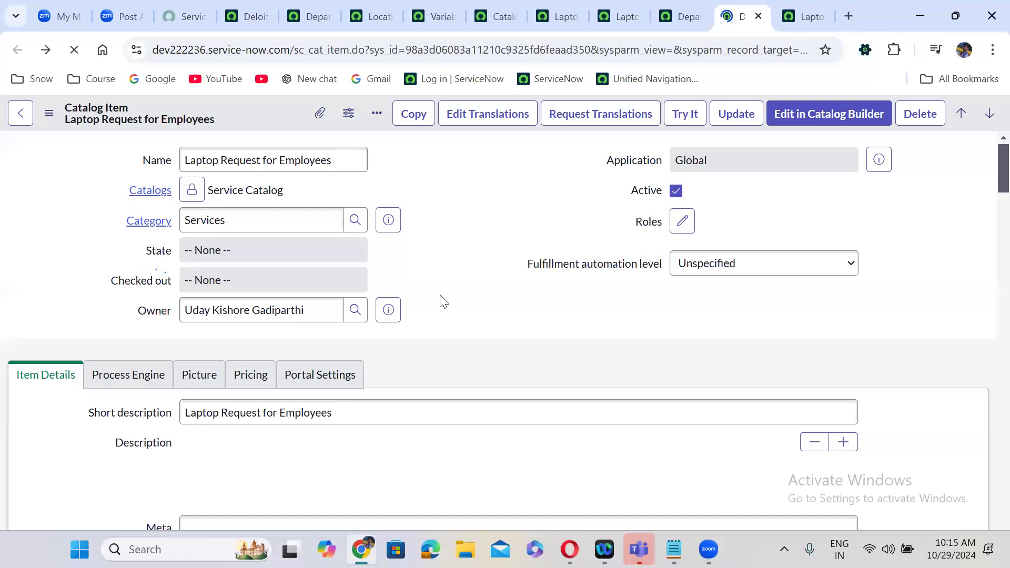
scroll(440, 297, "down", 20)
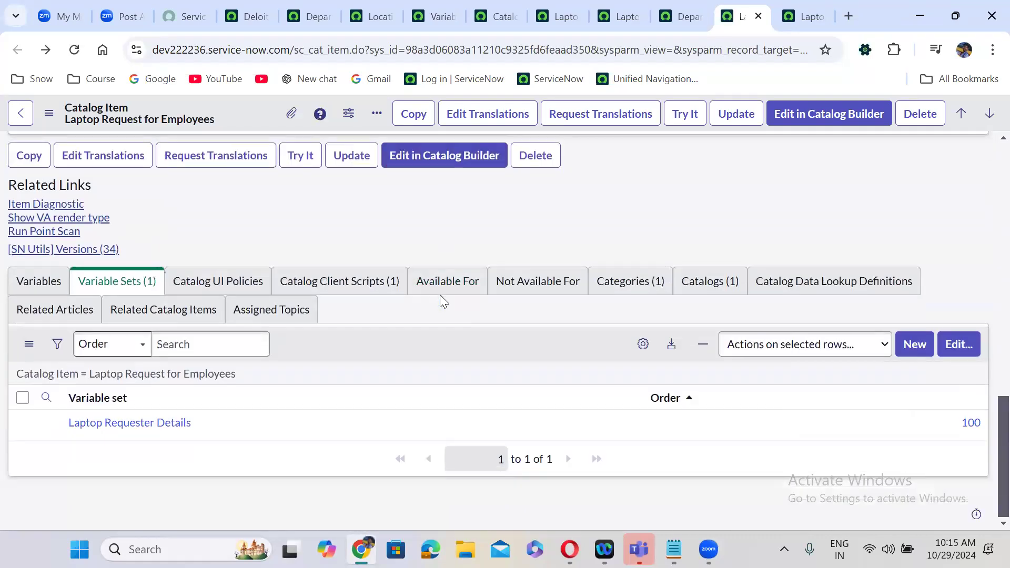
left_click(360, 286)
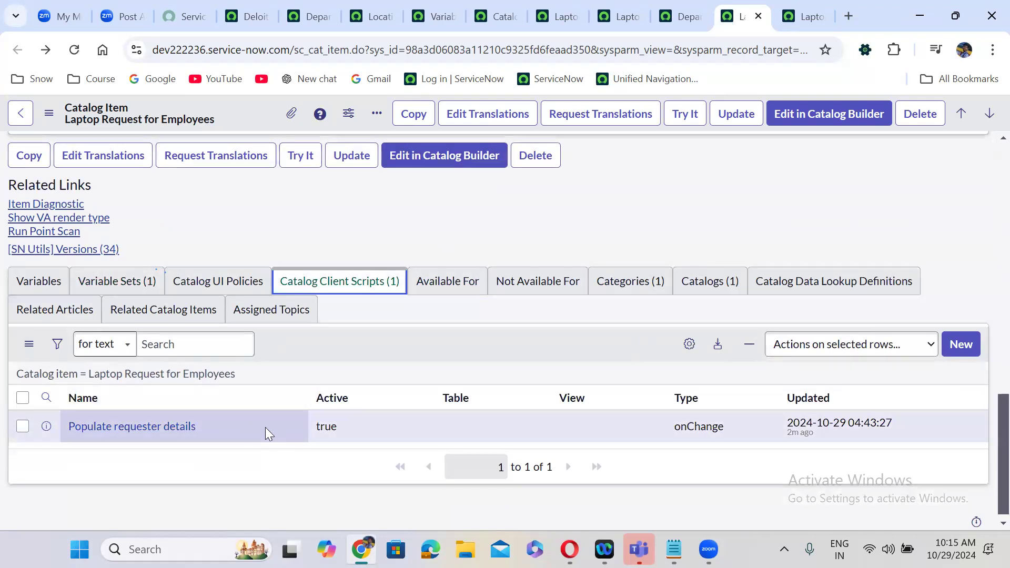
right_click(46, 426)
- Open Populate requester details in a new tab and check its requested_for trigger and setValue script
left_click(176, 228)
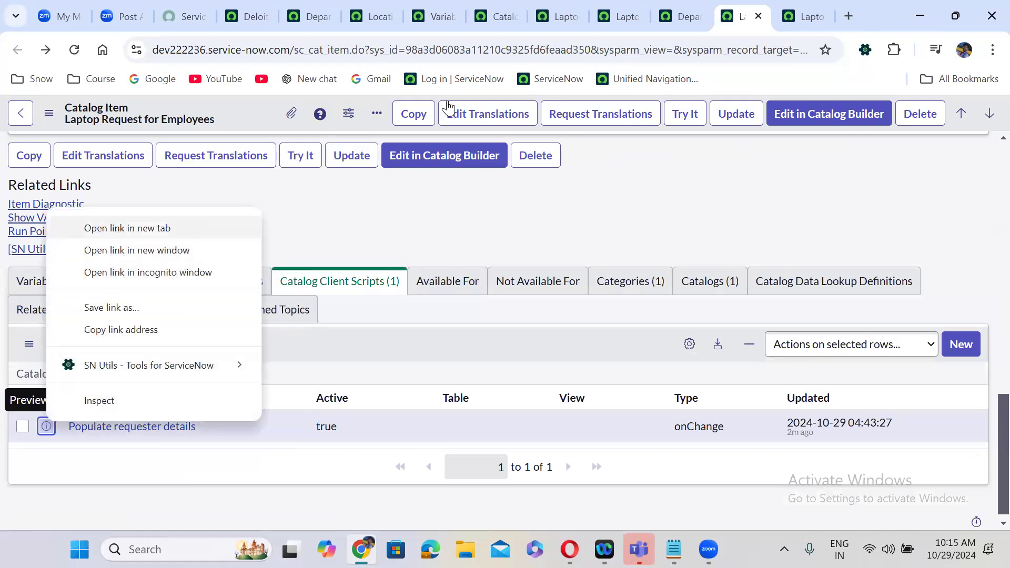
left_click(727, 15)
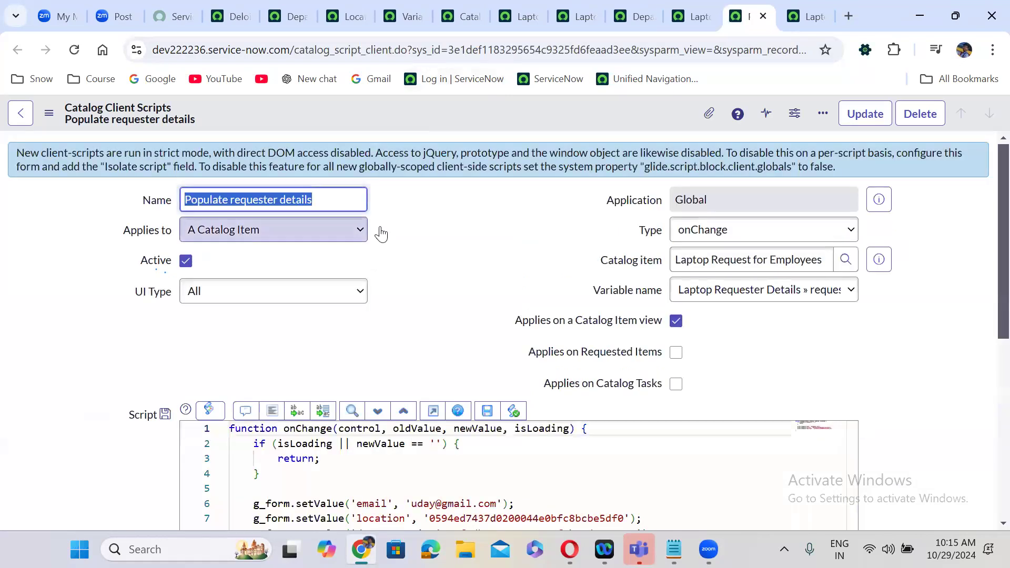
left_click(770, 292)
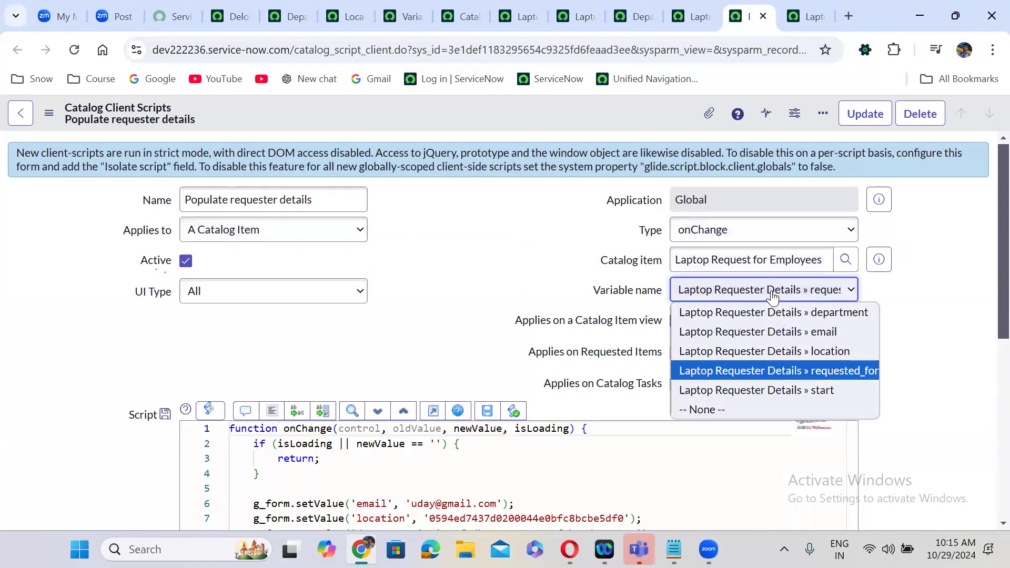
left_click(807, 372)
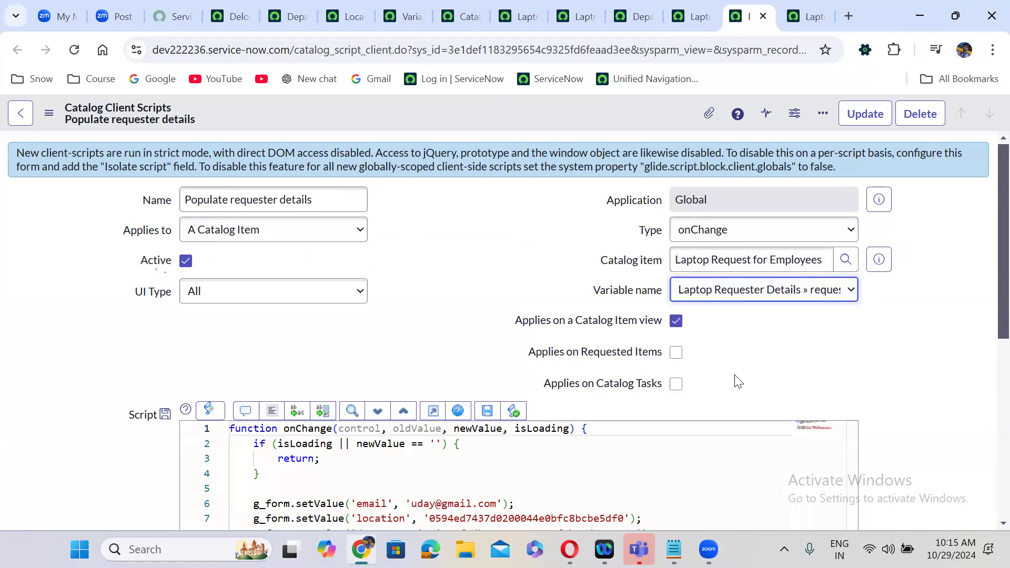
scroll(884, 400, "down", 3)
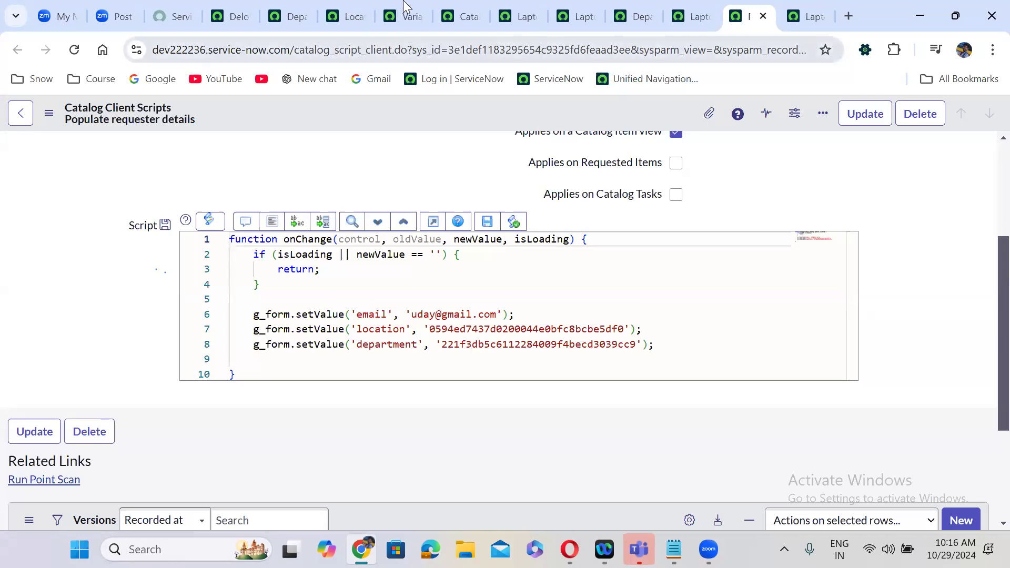
left_click(356, 9)
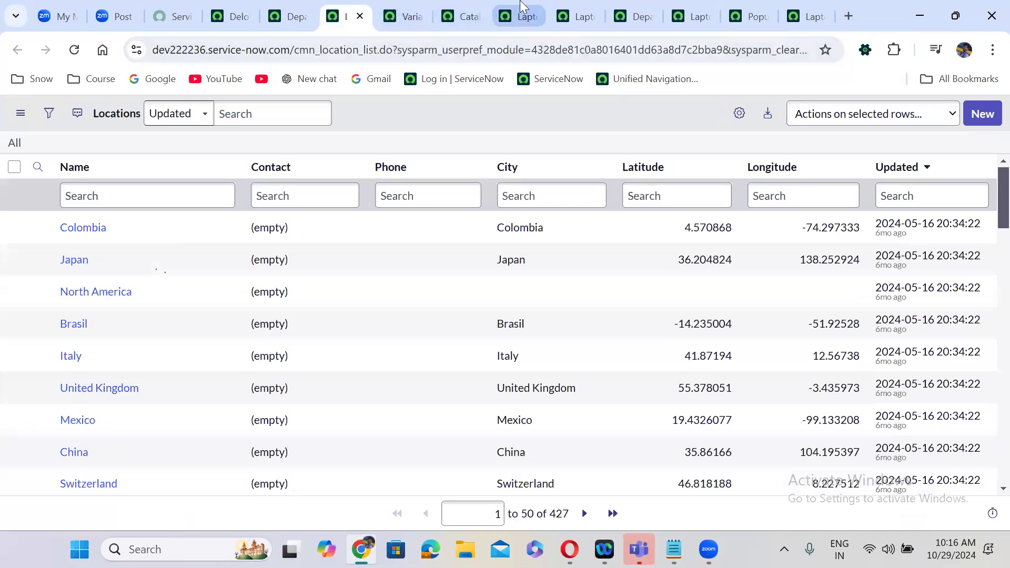
- Check the Laptop Requester Details Variables (7) and Catalog UI Policies, then return to the catalog item
left_click(523, 9)
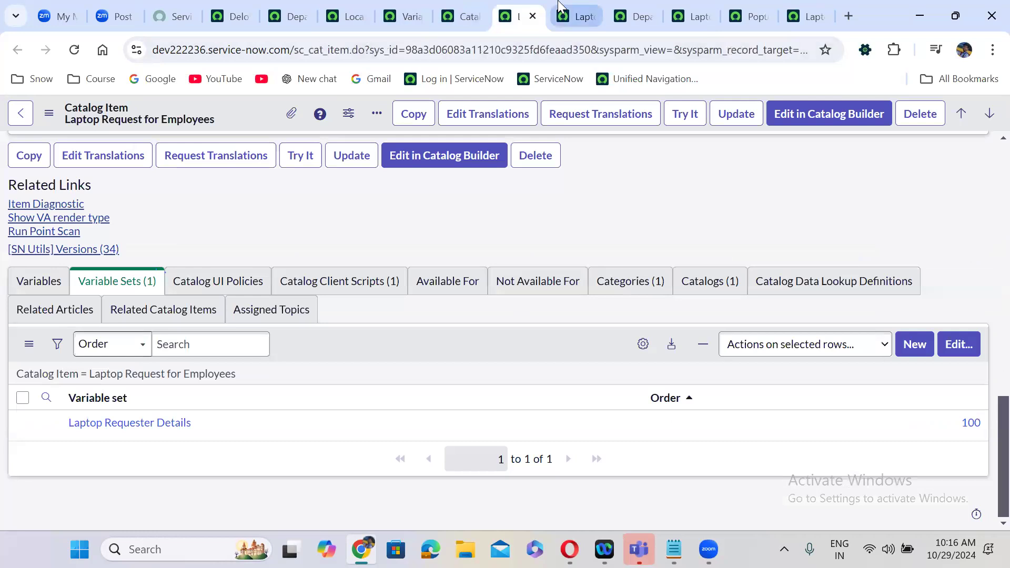
left_click(578, 16)
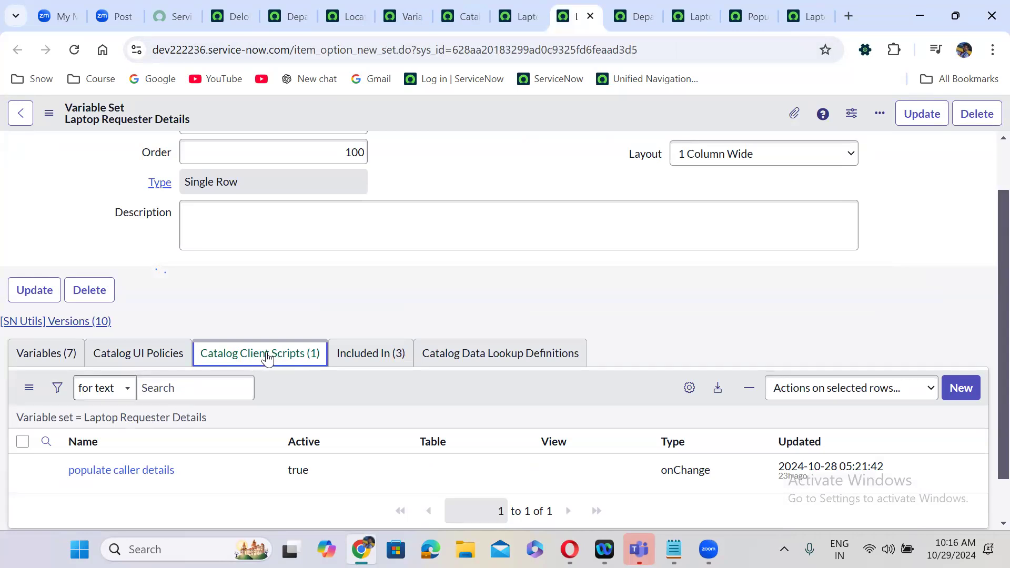
left_click(72, 354)
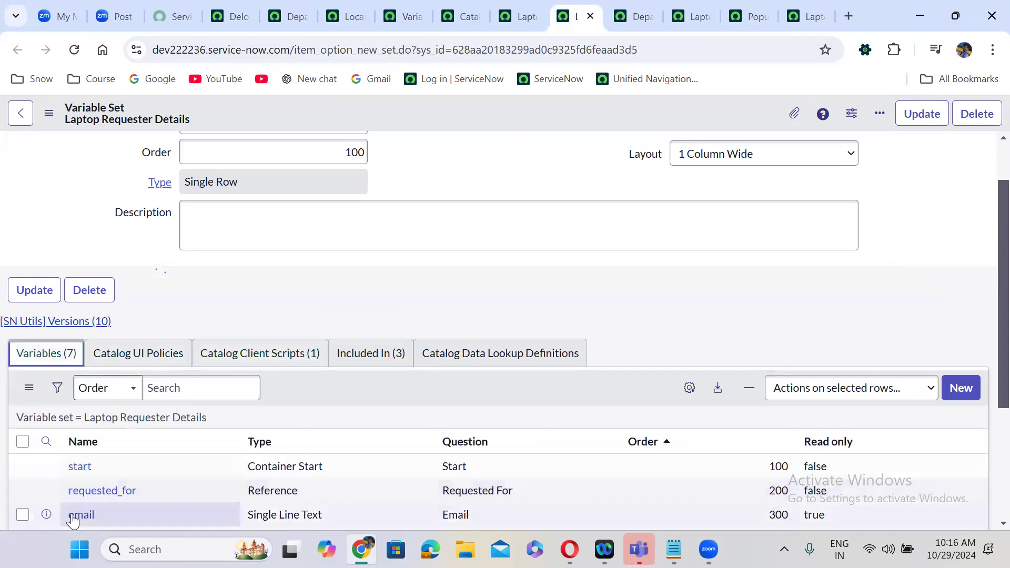
left_click(150, 352)
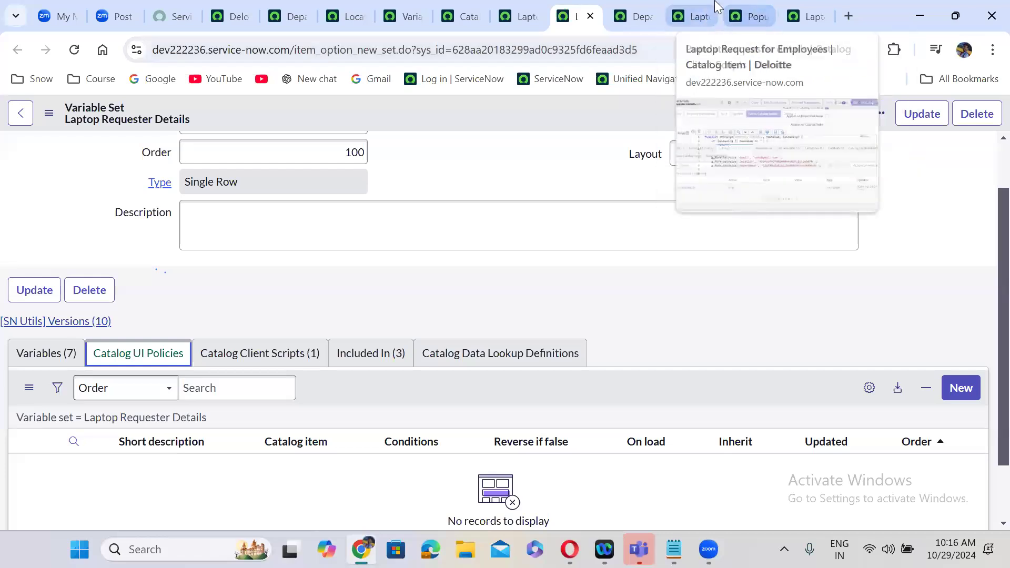
left_click(692, 16)
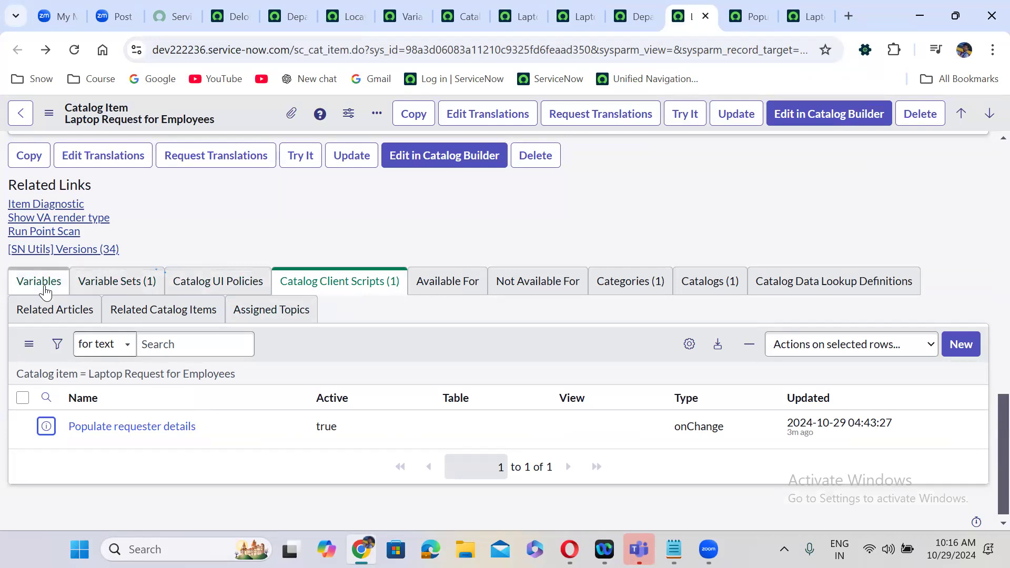
- Review the Laptop Request item's UI policies, comparing it with the Catalog Items and Variable Sets lists
left_click(215, 285)
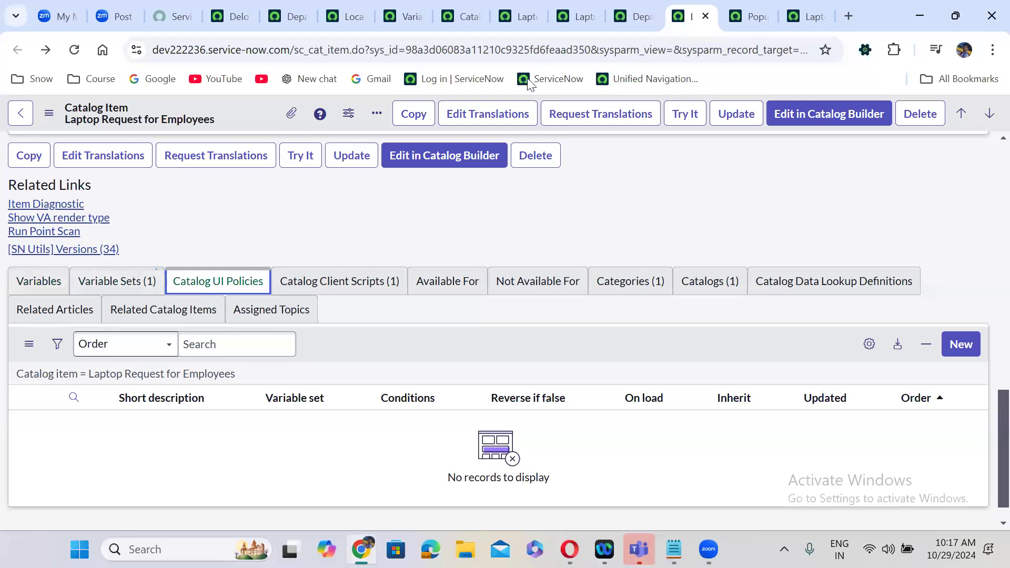
left_click(516, 17)
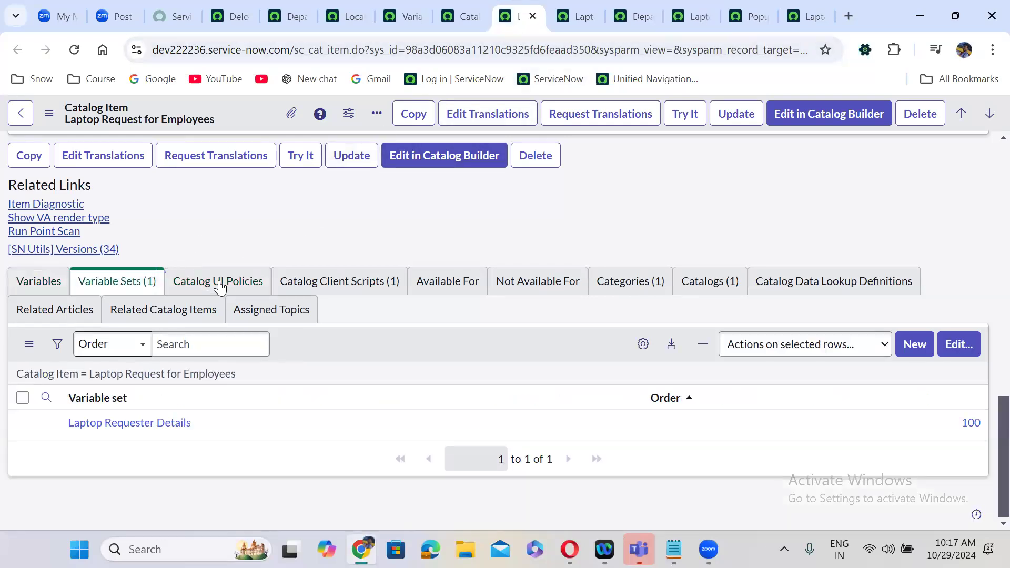
left_click(466, 13)
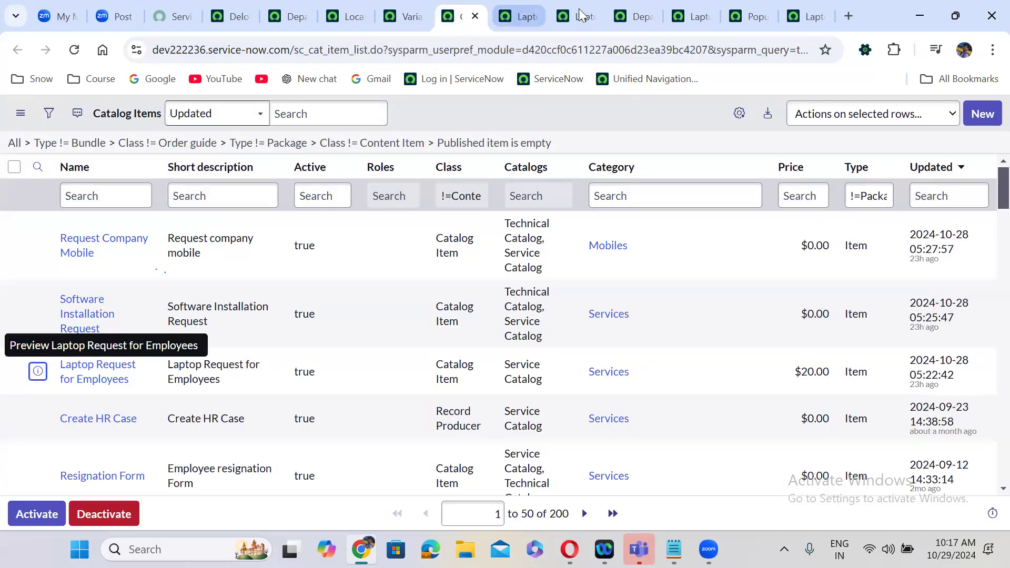
left_click(529, 7)
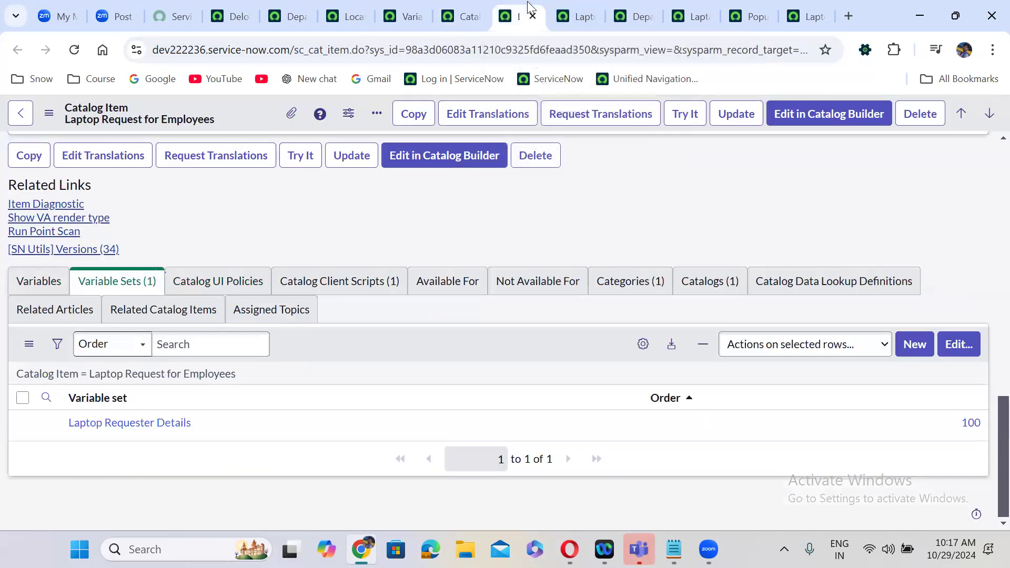
left_click(416, 7)
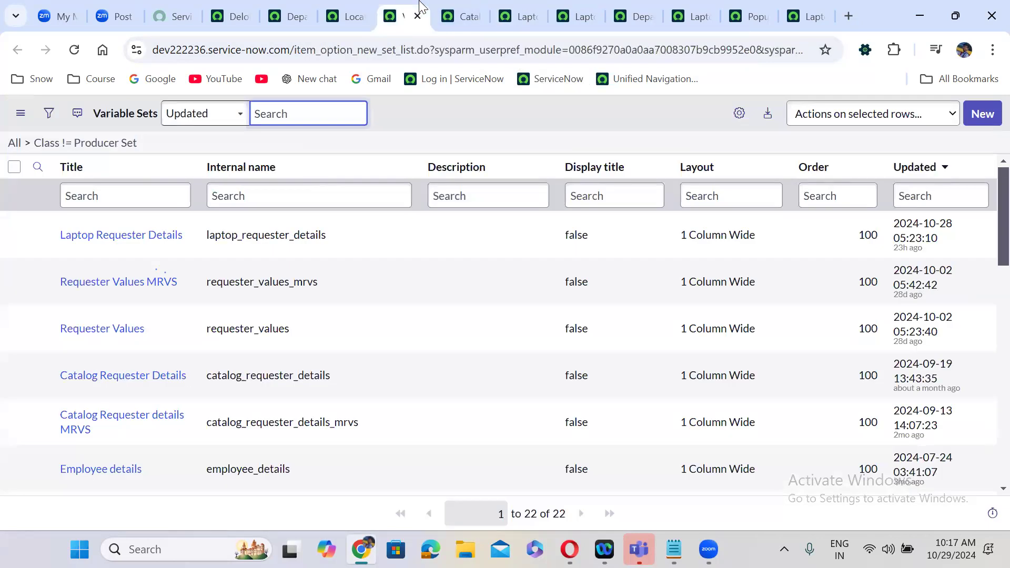
- Look over the Locations, Departments and Catalog Items lists, then the Laptop Requester Details variable set
left_click(350, 10)
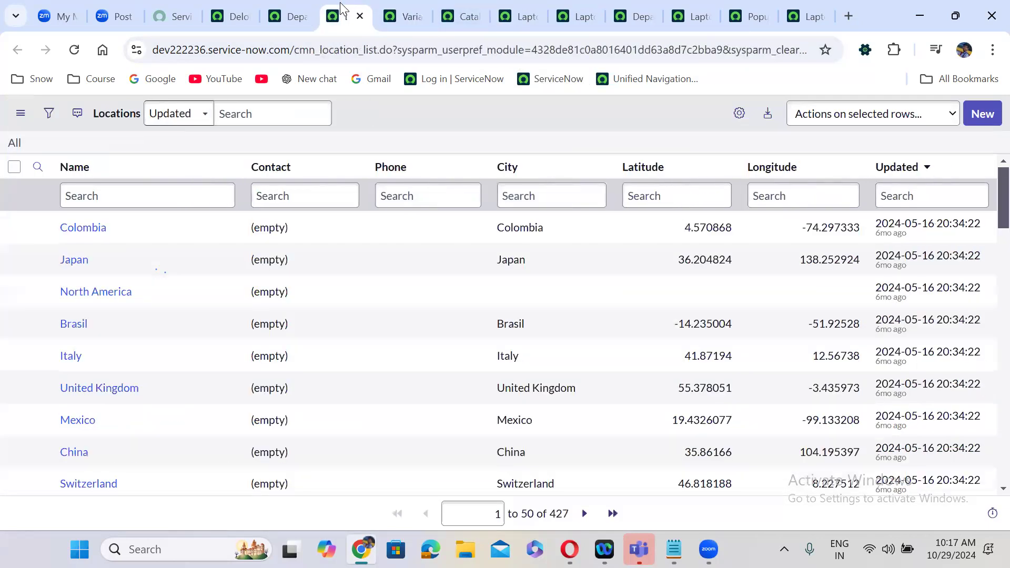
left_click(297, 9)
left_click(457, 11)
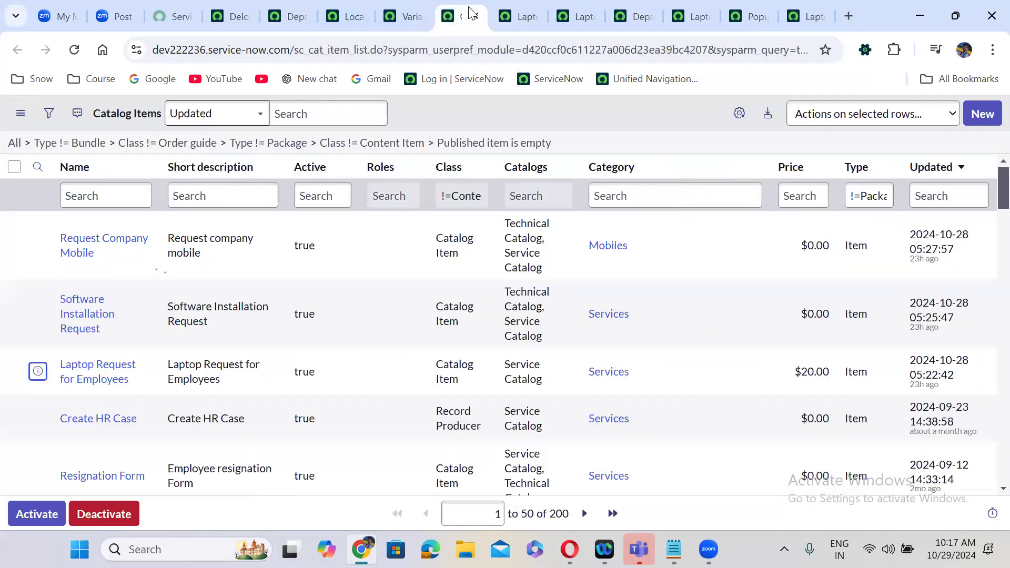
left_click(531, 7)
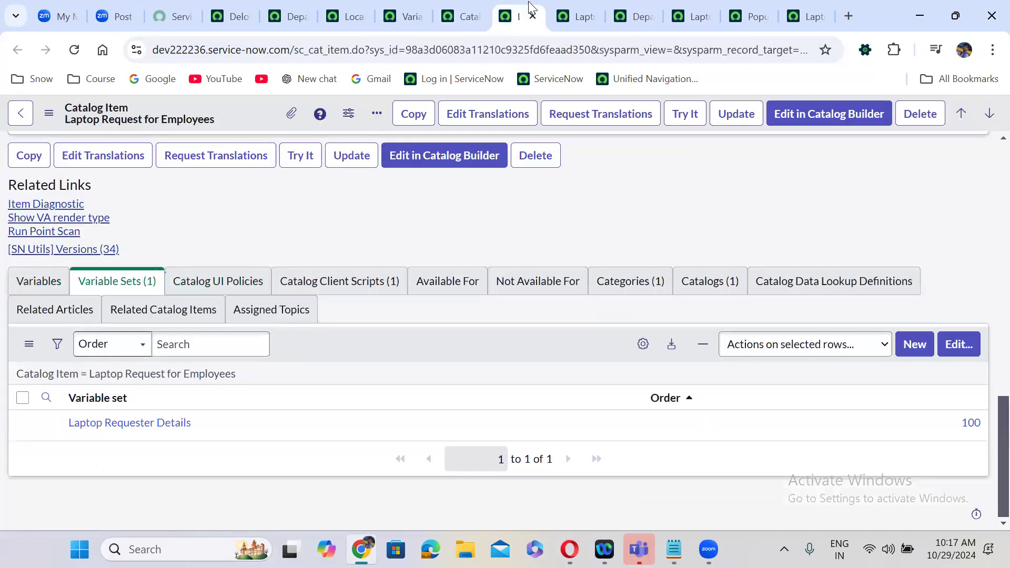
left_click(568, 7)
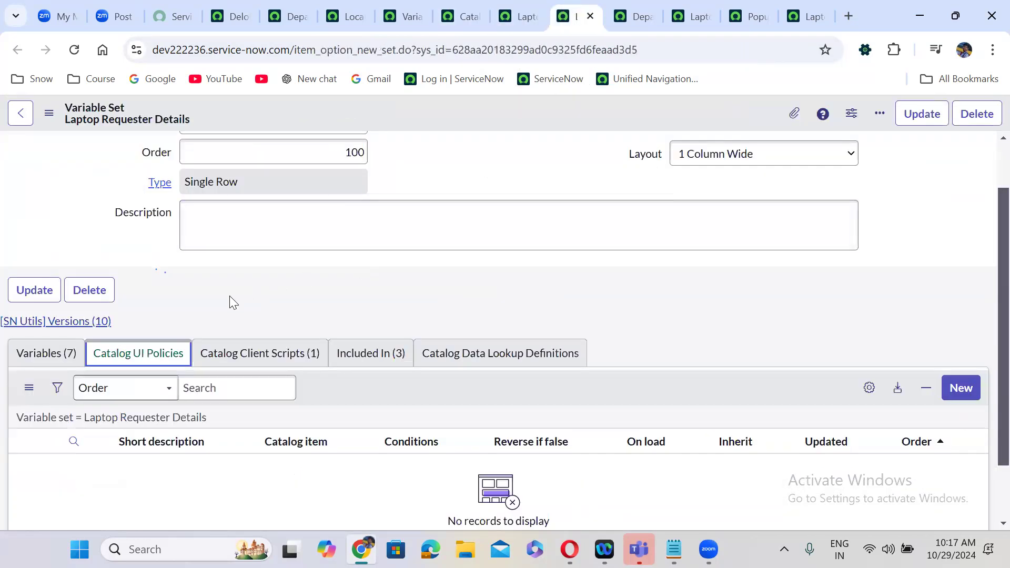
- Check Laptop Requester Details' catalog UI policies and the Laptop item's attached variable sets, then open the notes
left_click(133, 358)
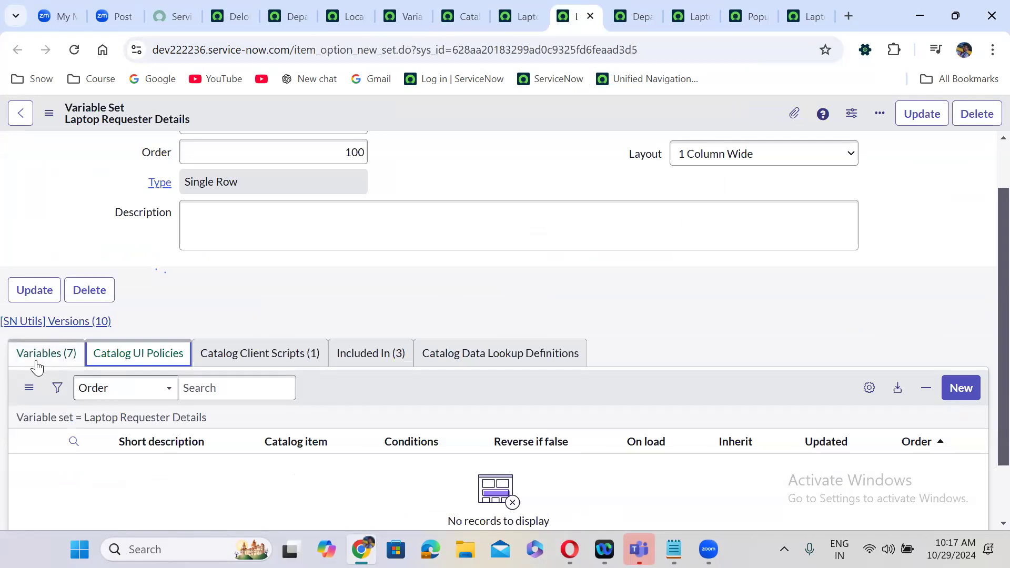
left_click(693, 16)
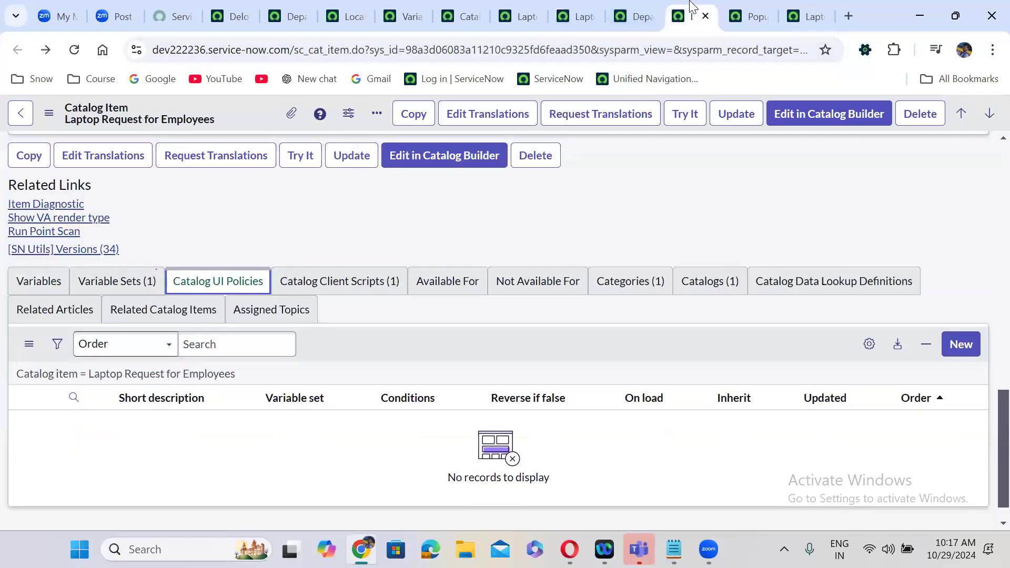
left_click(287, 231)
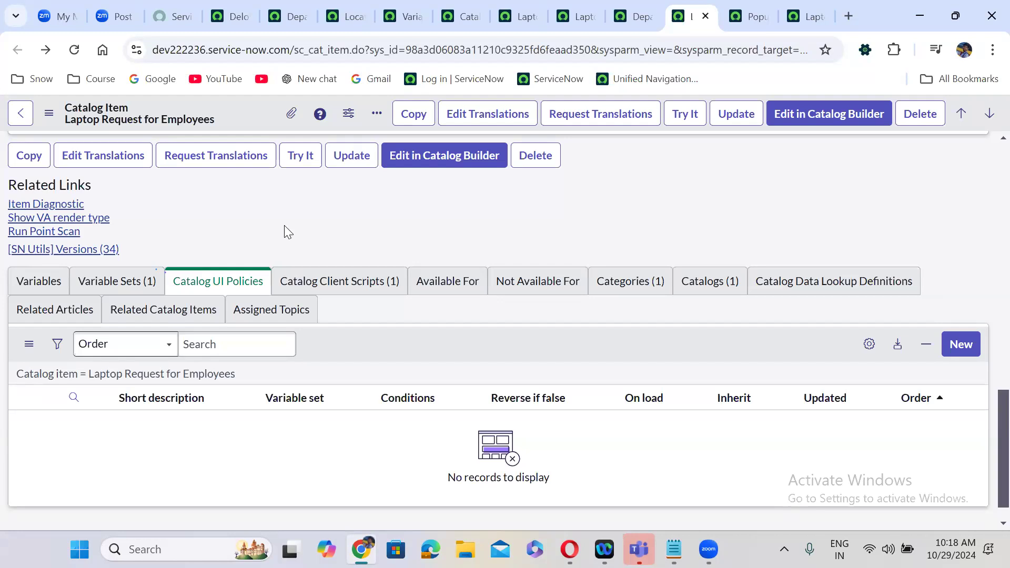
left_click(126, 286)
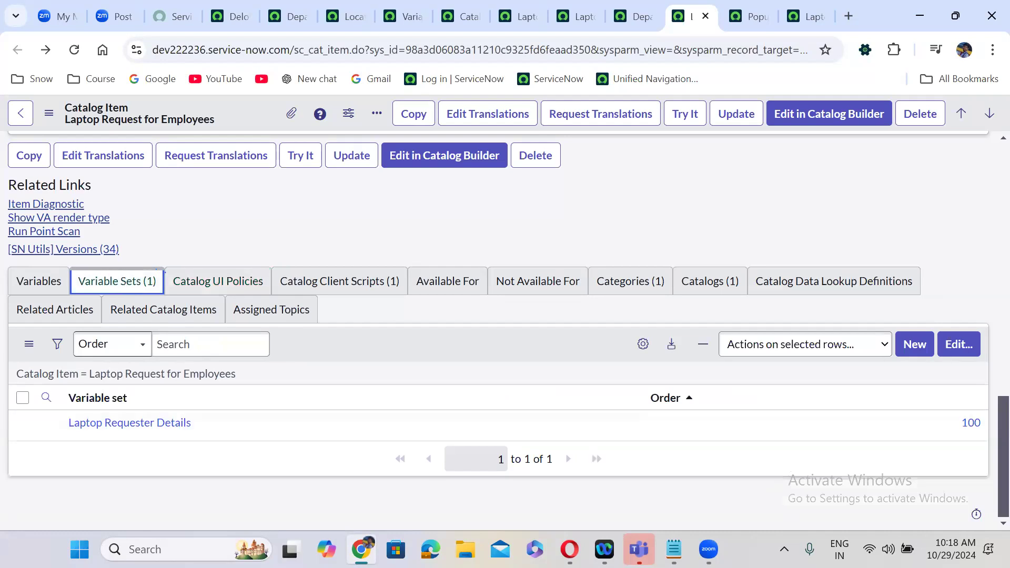
left_click(674, 550)
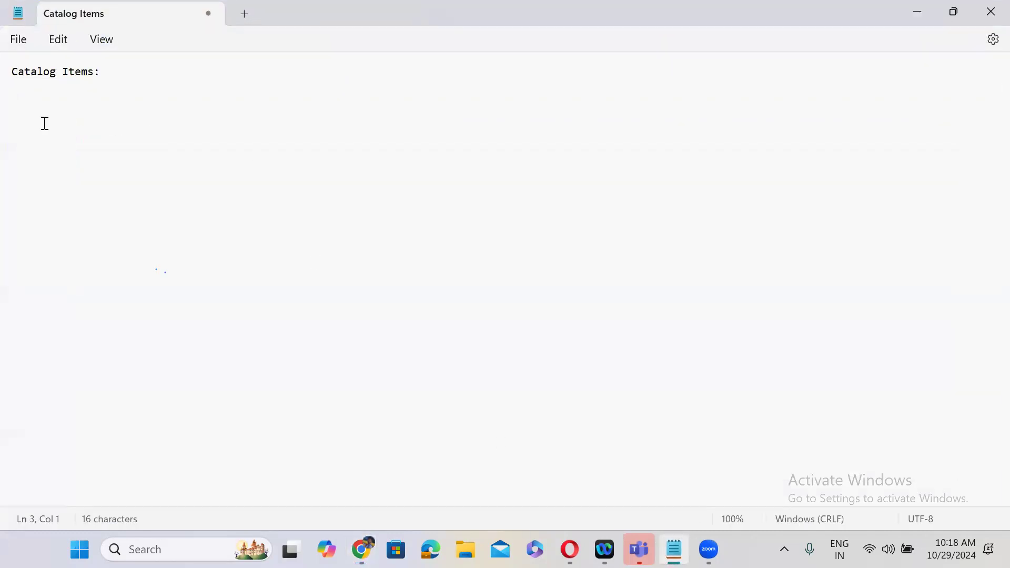
- Note 'Variable Sets: set of variables that can be reused' and list Single Row and Multi Row Variable Set
type("Variable Sets")
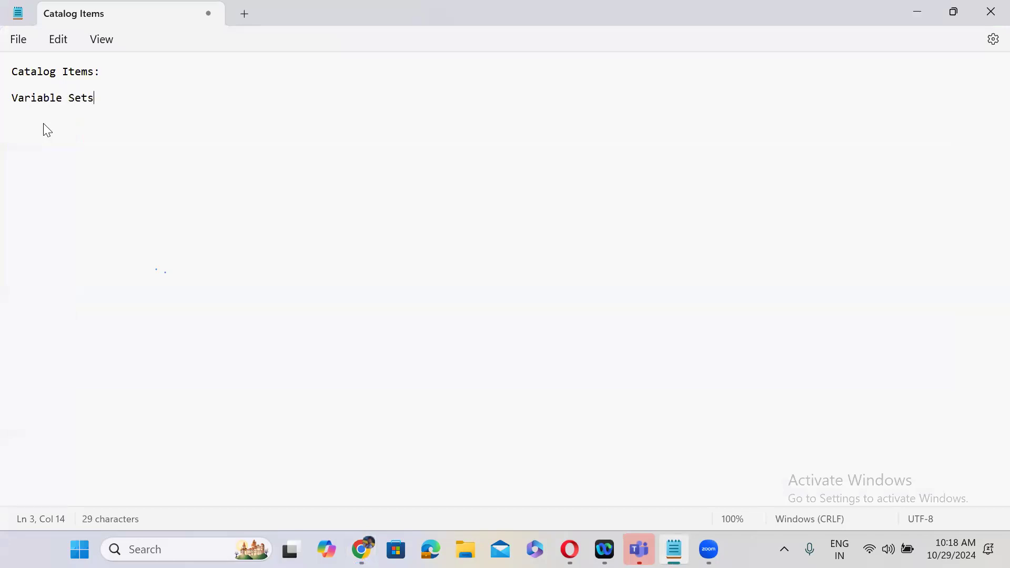
type(": set of variables that ")
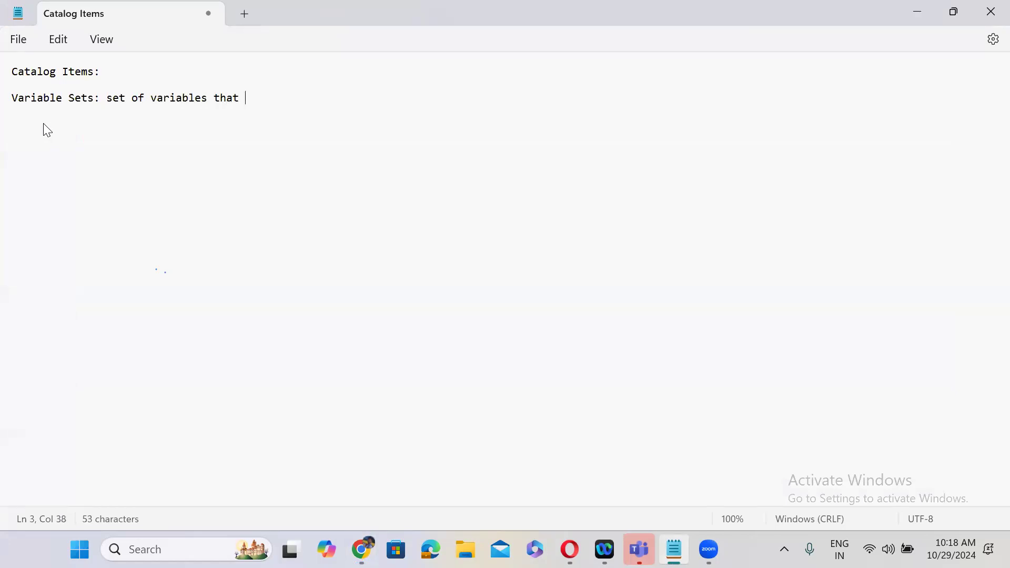
type("can be reused")
key("Return")
key("Return")
type("Single Row V")
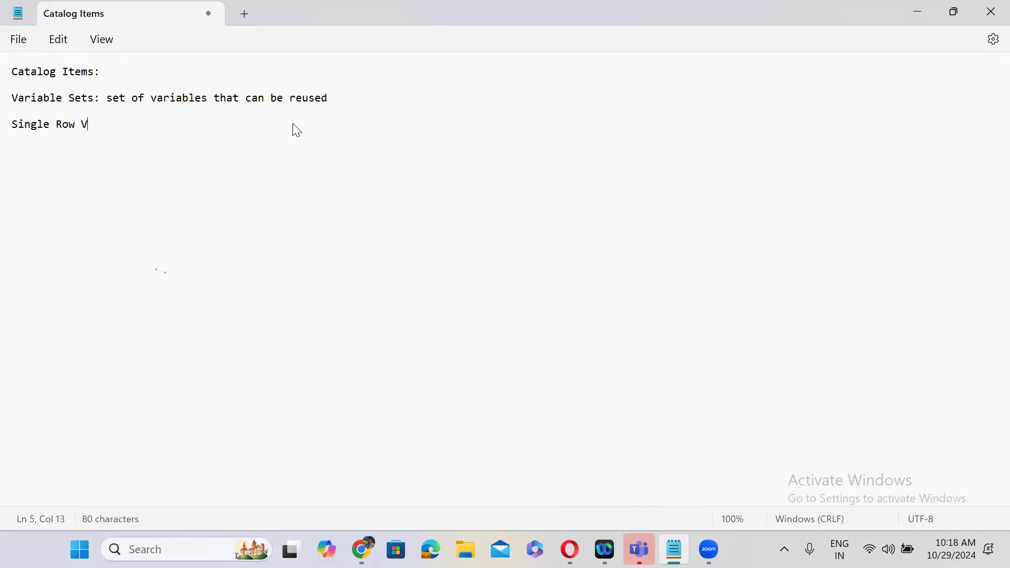
type("ariable Set")
key("Return")
key("Return")
type("Multi Row Variable Set")
key("Return")
key("Return")
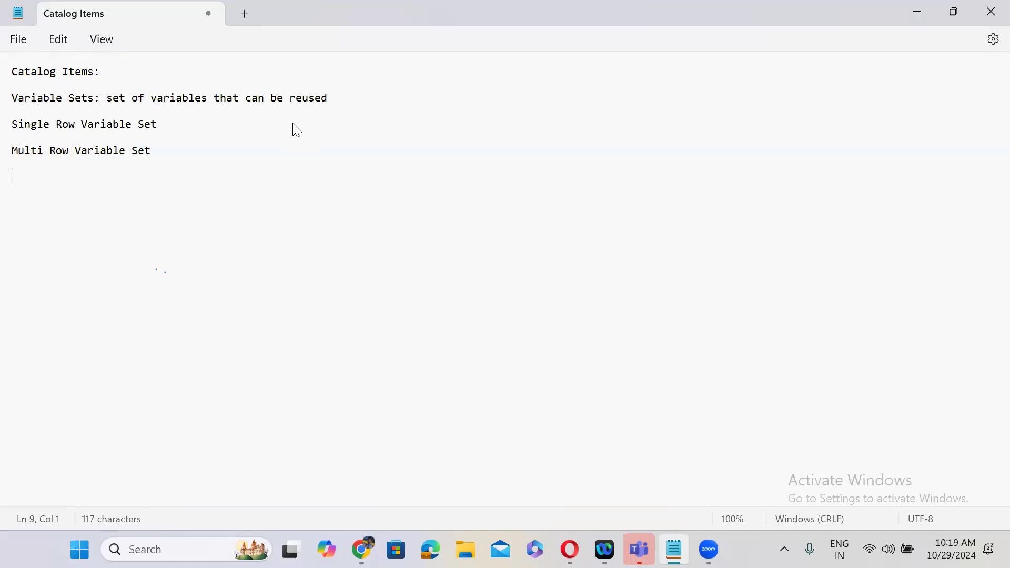
left_click(917, 12)
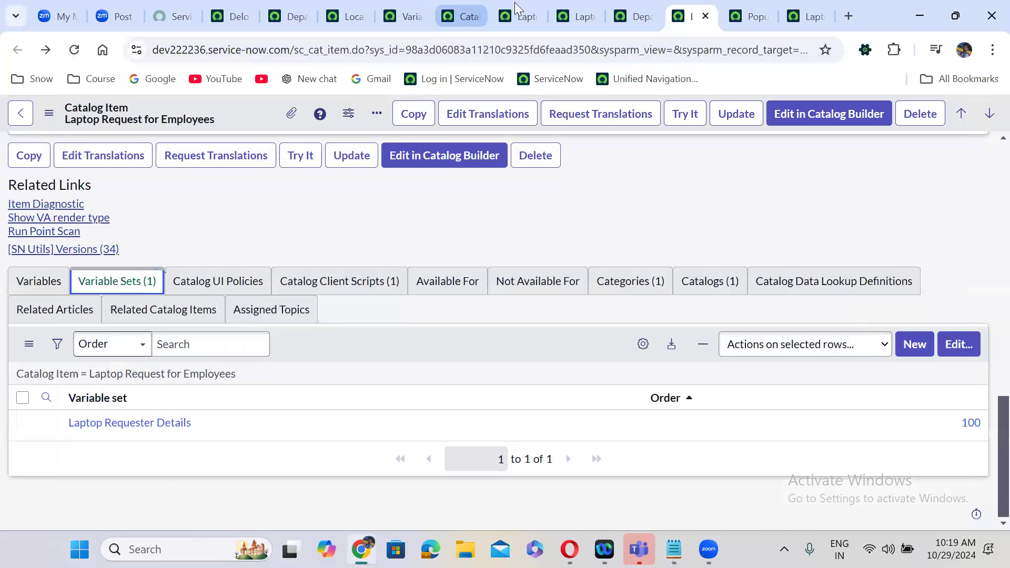
left_click(521, 12)
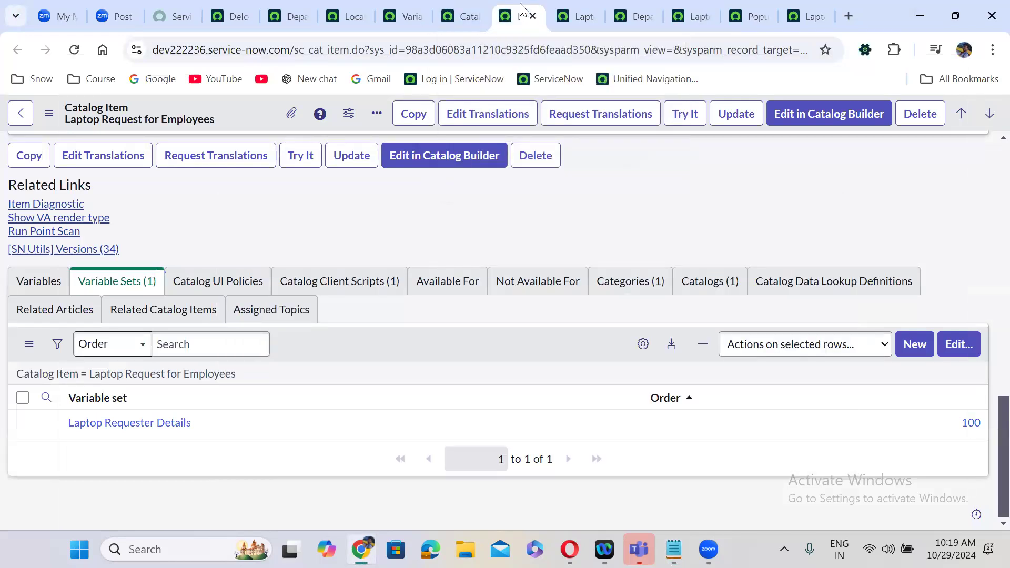
left_click(557, 6)
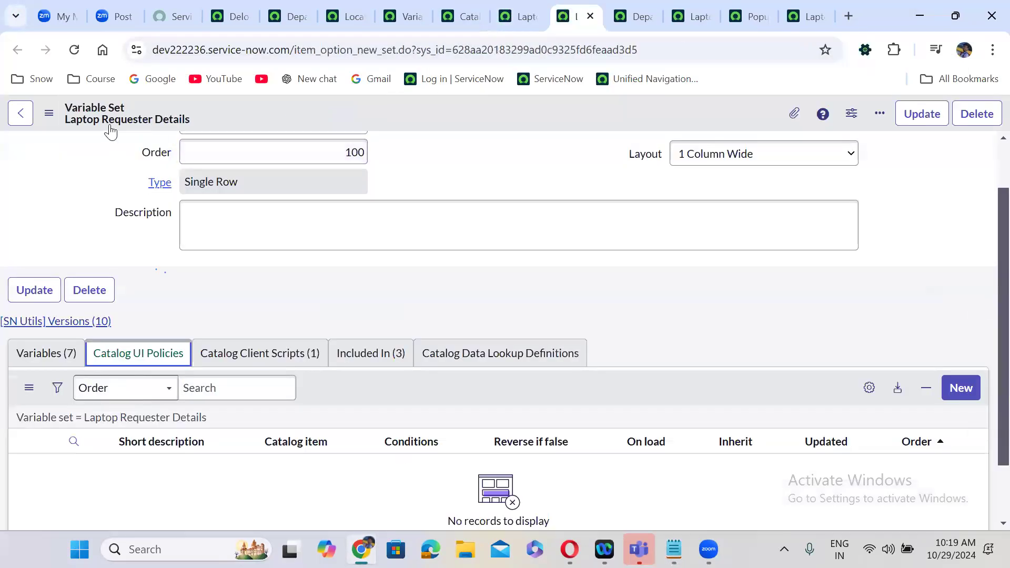
left_click(212, 184)
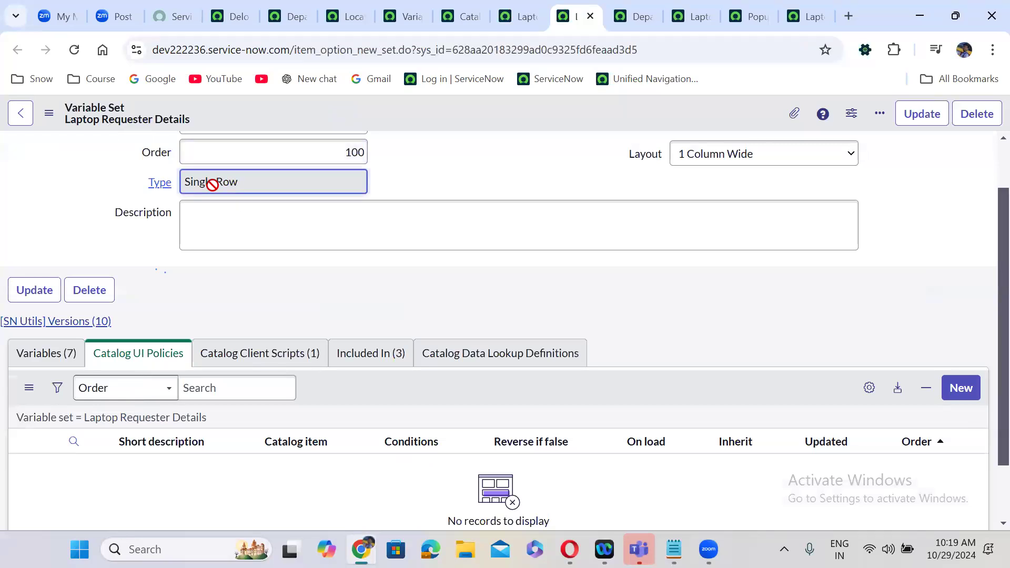
left_click(451, 178)
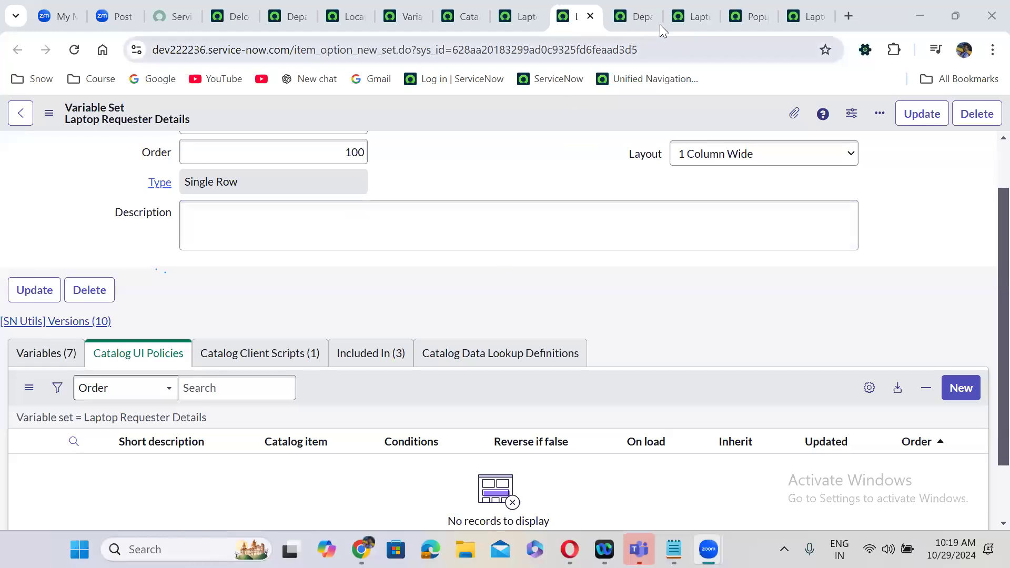
left_click(684, 16)
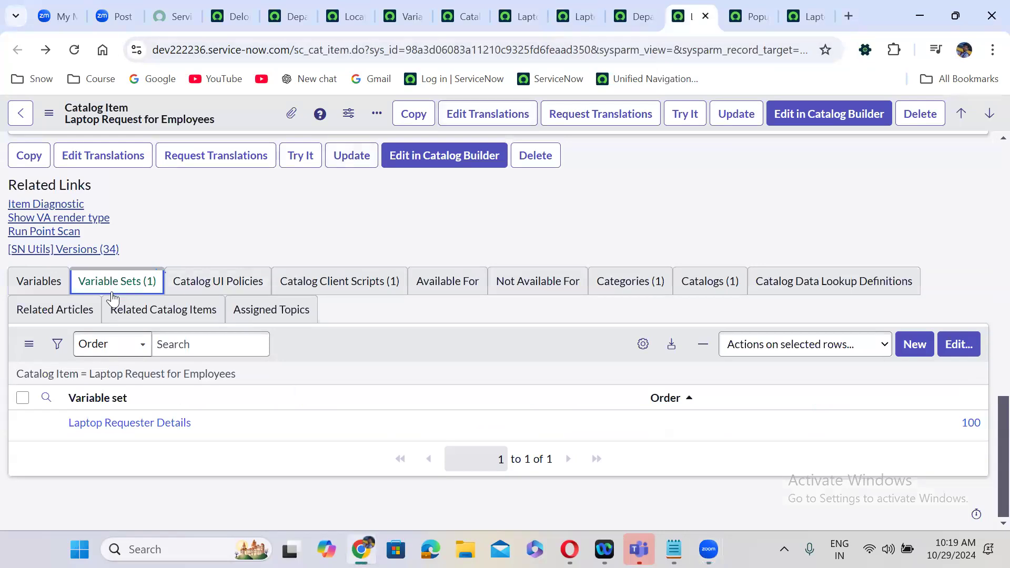
- Select all of the Laptop item's catalog client scripts and delete Populate requester details
left_click(331, 282)
left_click(22, 398)
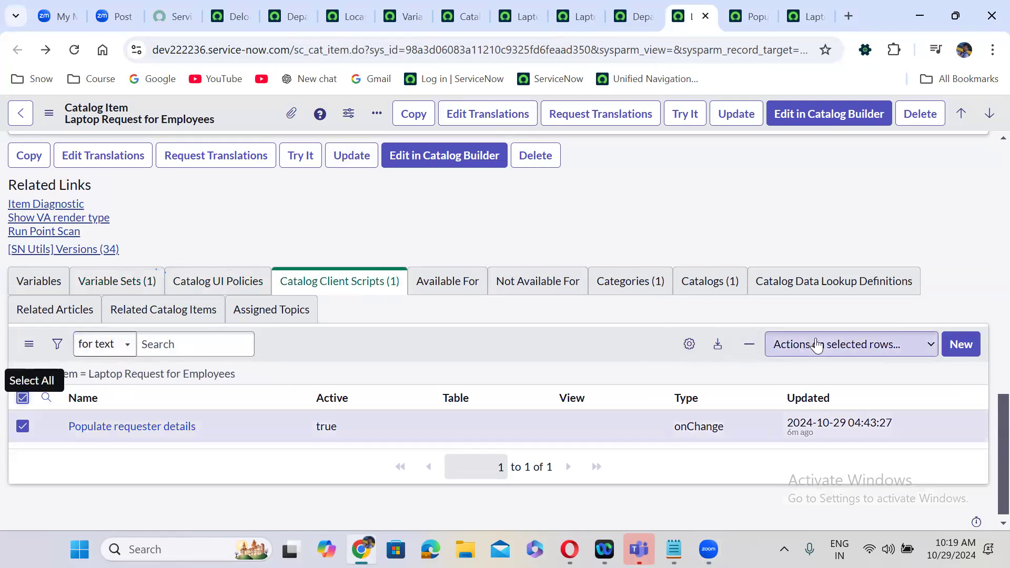
left_click(817, 344)
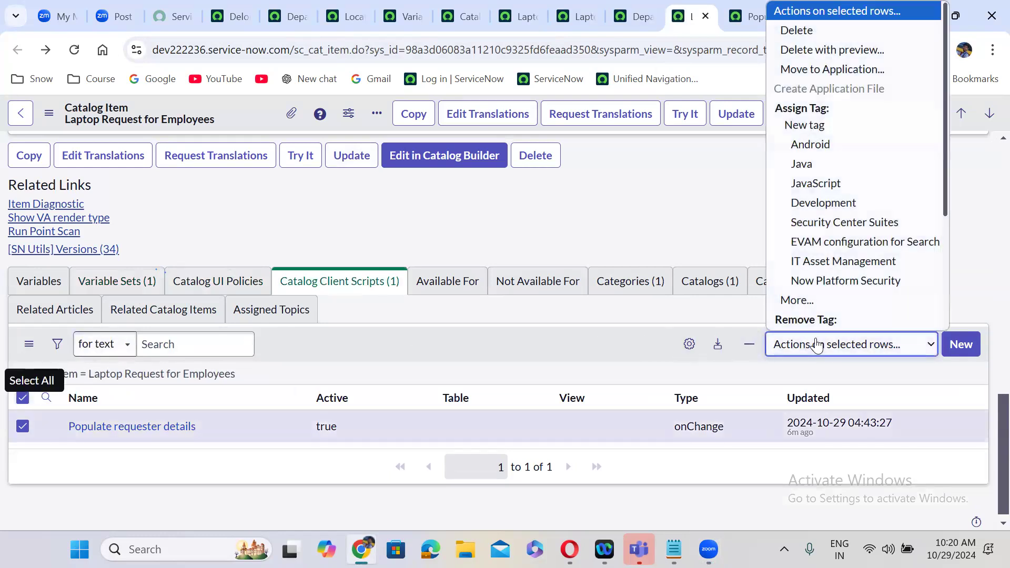
left_click(826, 33)
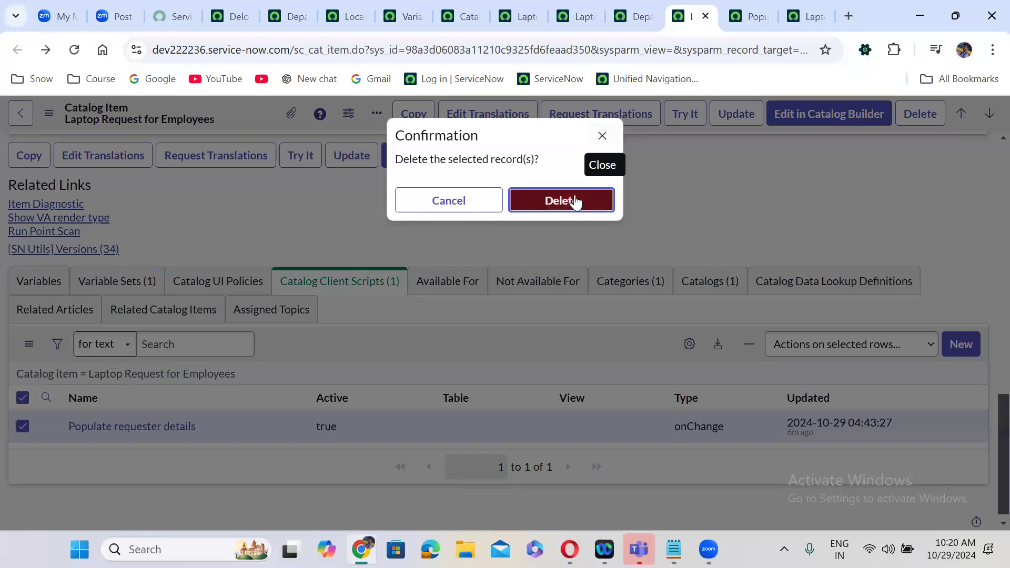
left_click(576, 202)
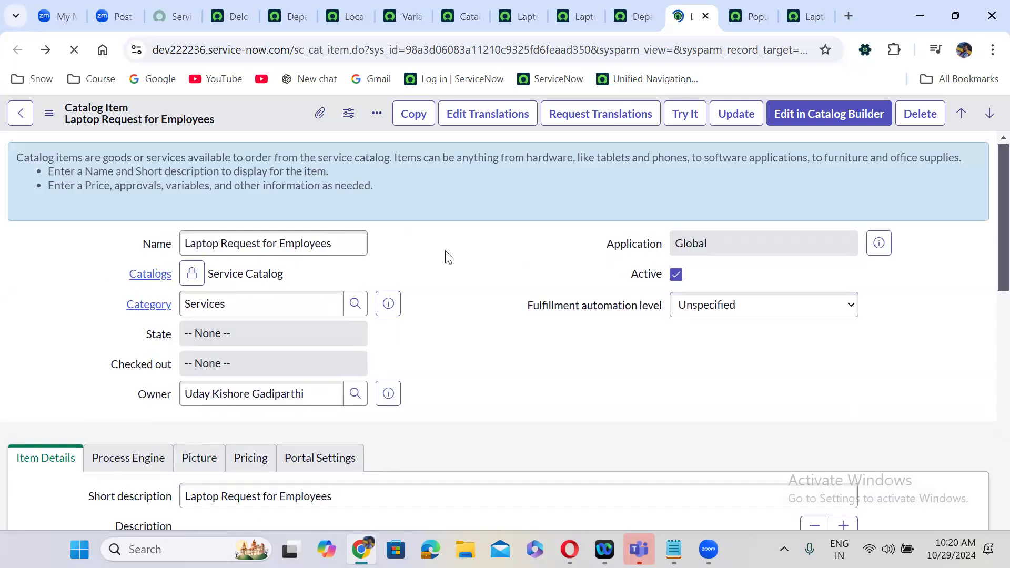
scroll(449, 257, "down", 10)
scroll(447, 258, "down", 5)
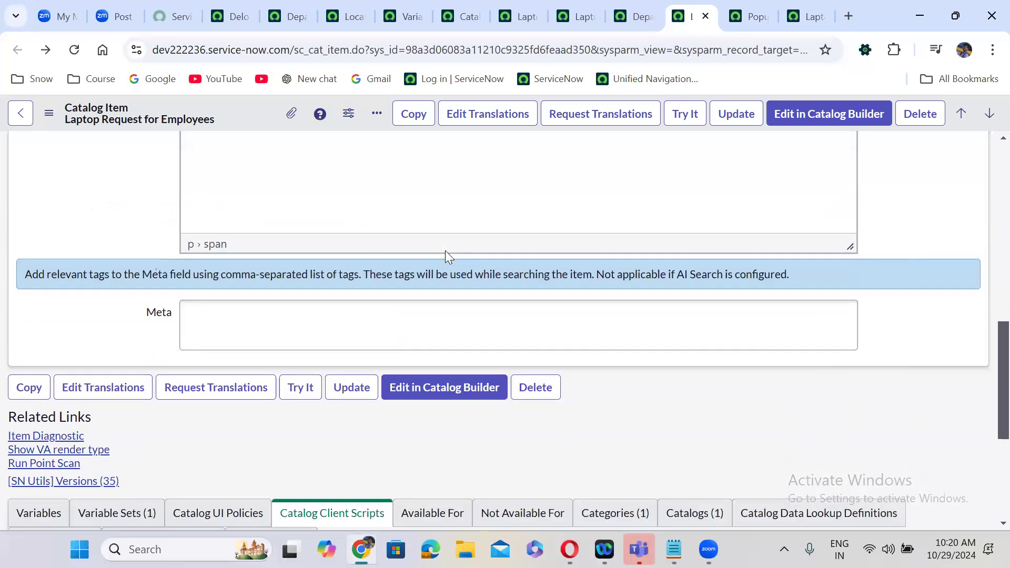
left_click(153, 253)
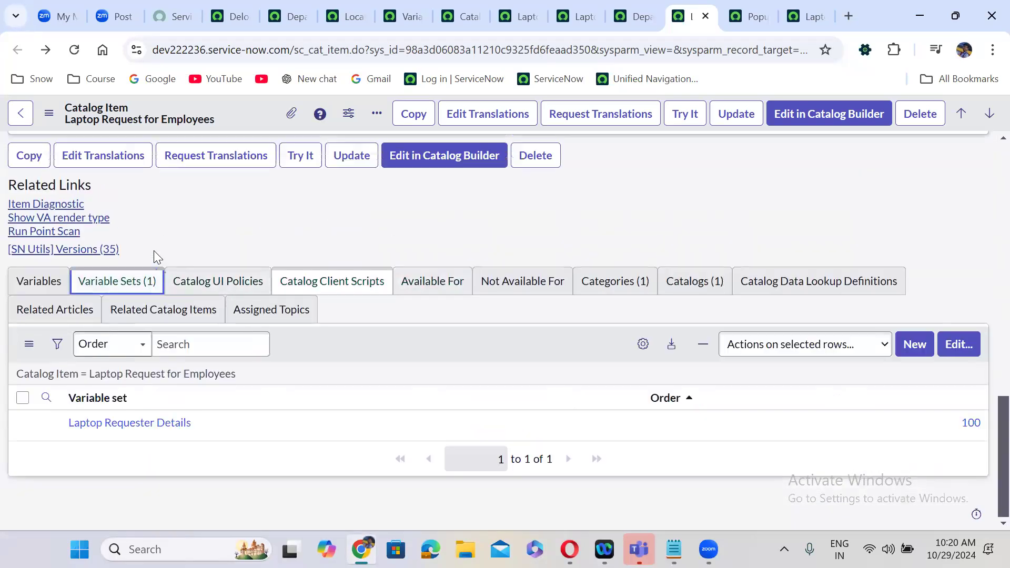
- Detach the Laptop Requester Details variable set from Laptop Request for Employees and save
left_click(956, 345)
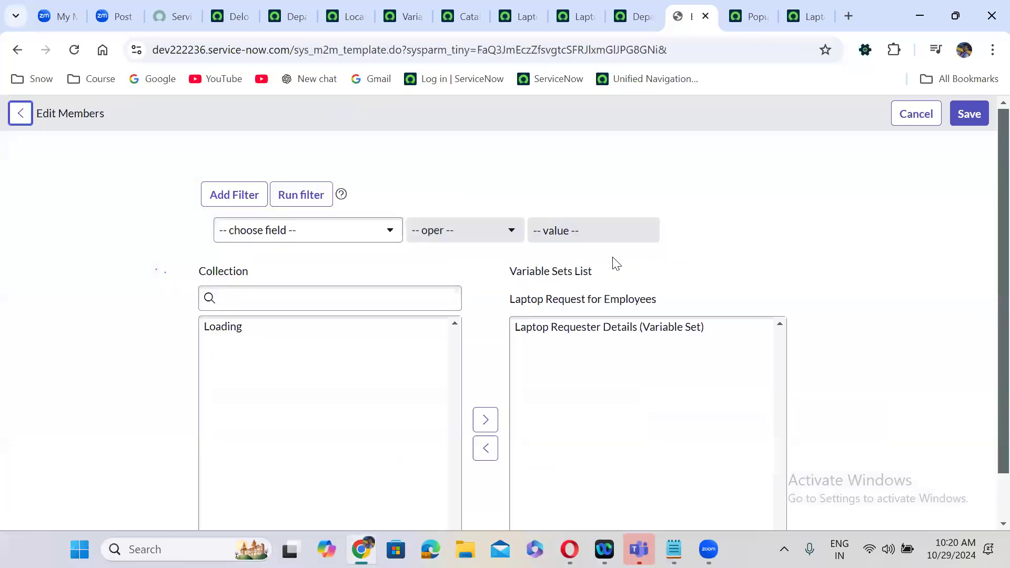
left_click(591, 332)
double_click(596, 332)
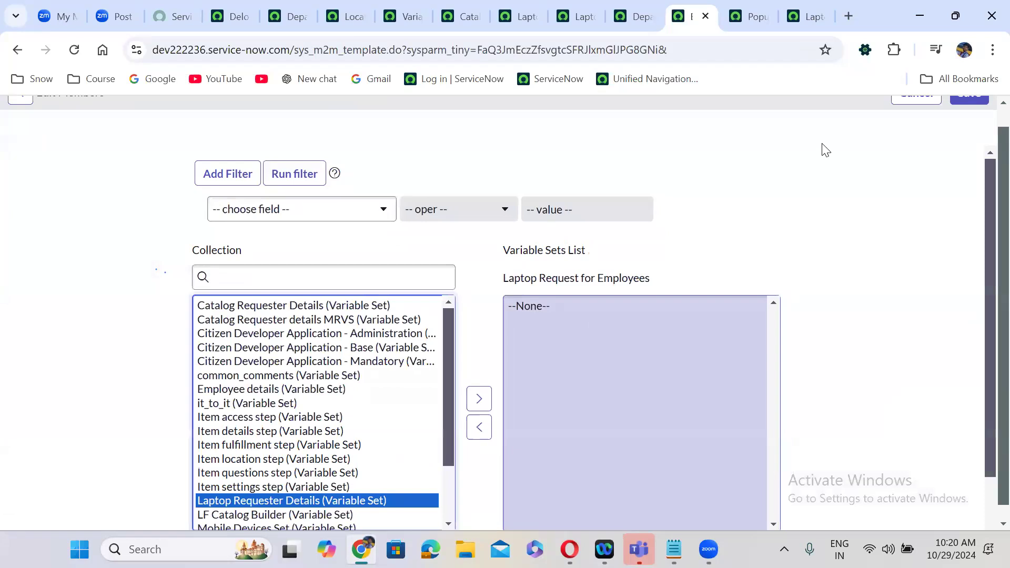
scroll(986, 115, "up", 1)
left_click(976, 111)
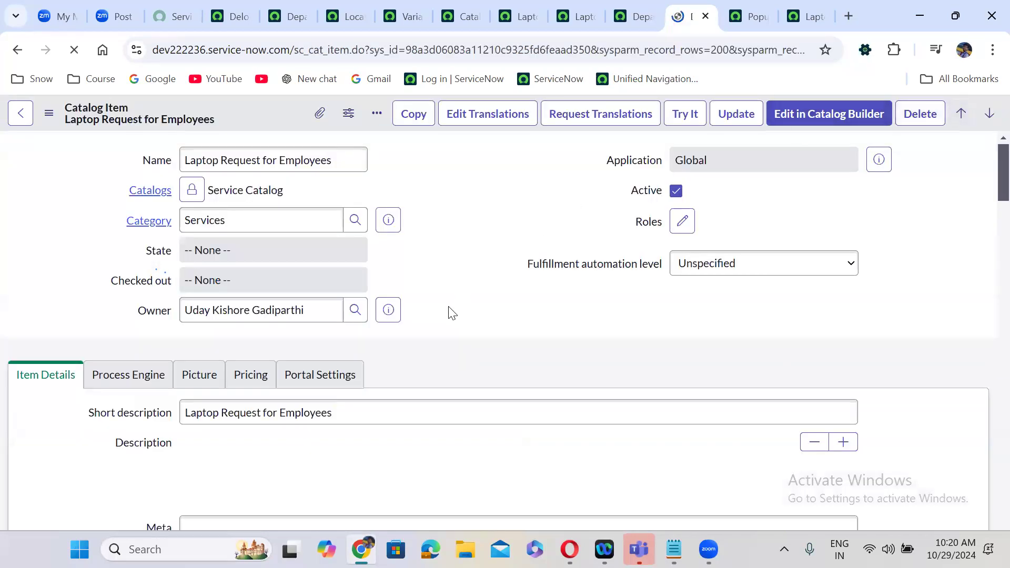
- Confirm the Laptop item has no variables of its own, then return to the Creator Studio tab
scroll(453, 313, "down", 8)
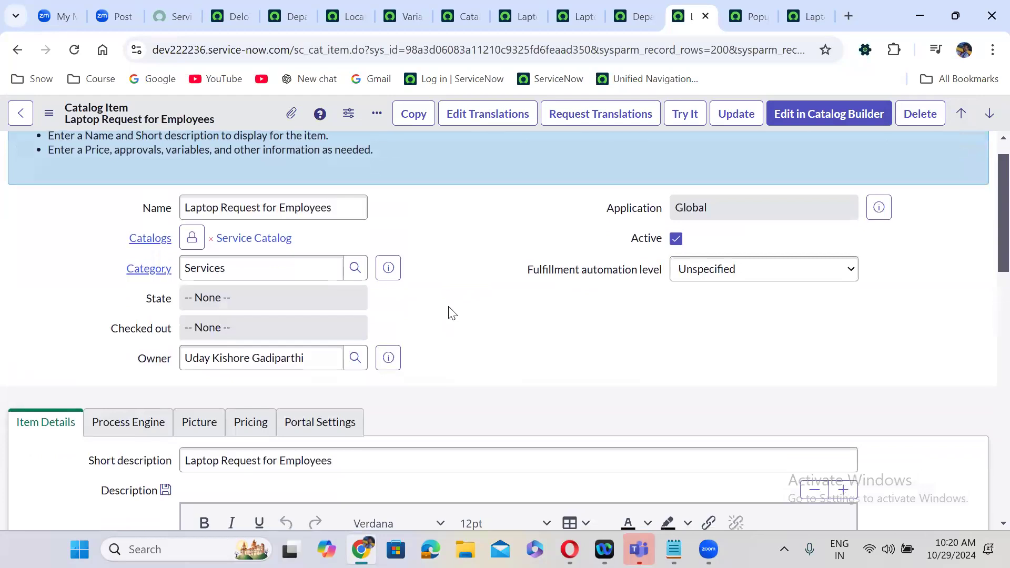
scroll(451, 311, "down", 6)
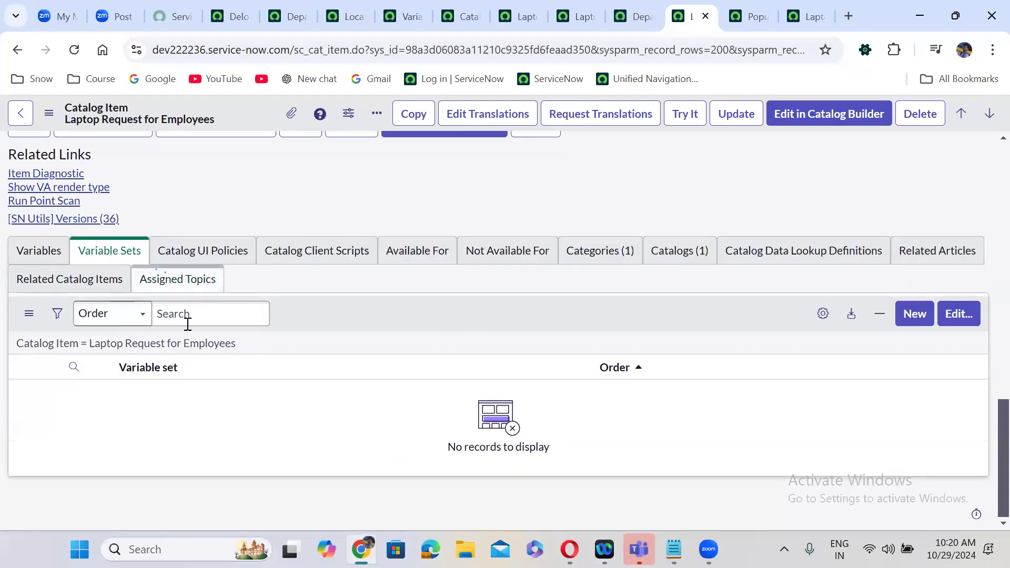
left_click(31, 255)
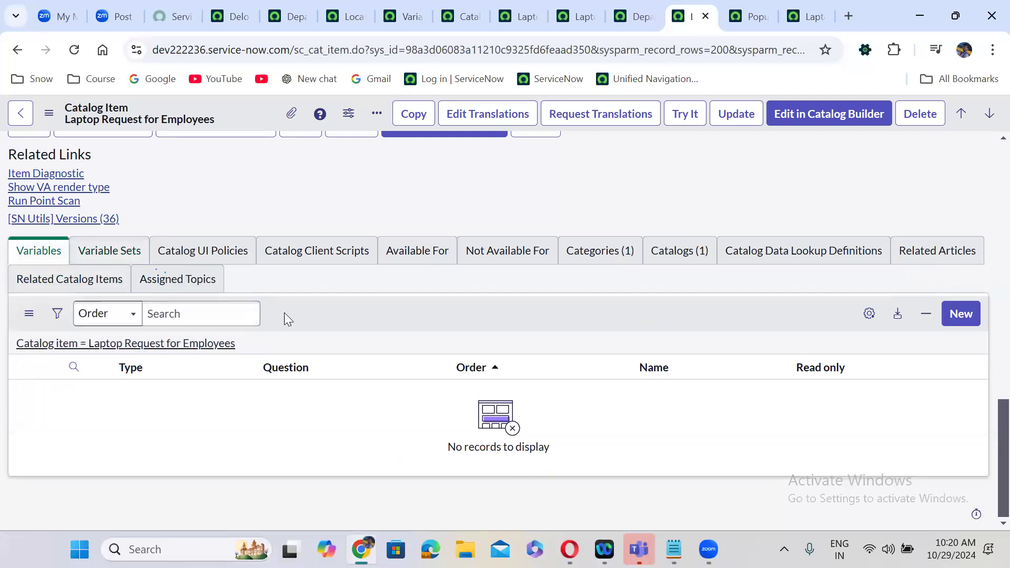
scroll(404, 310, "up", 10)
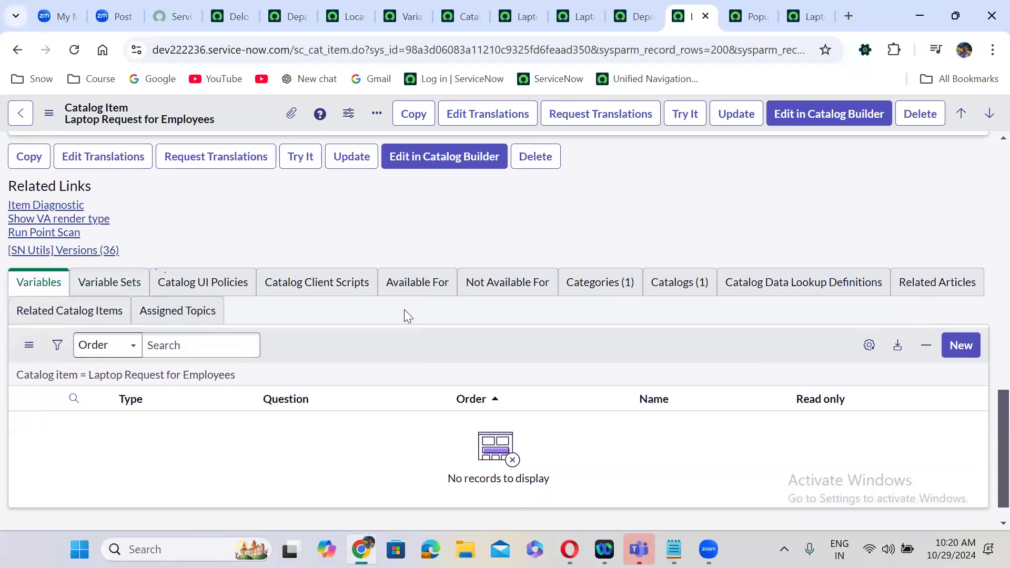
scroll(408, 316, "up", 2)
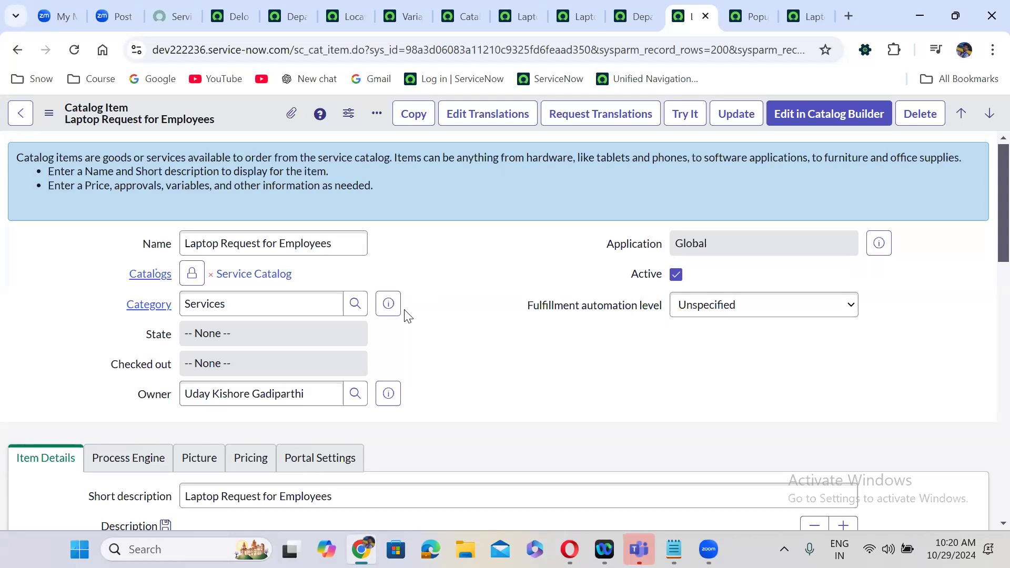
scroll(406, 315, "down", 13)
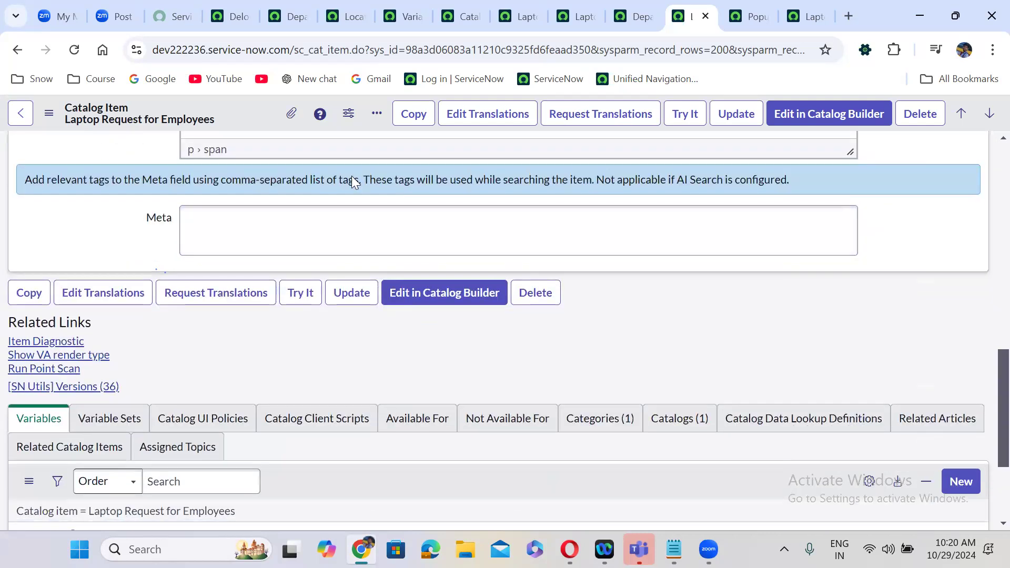
left_click(230, 16)
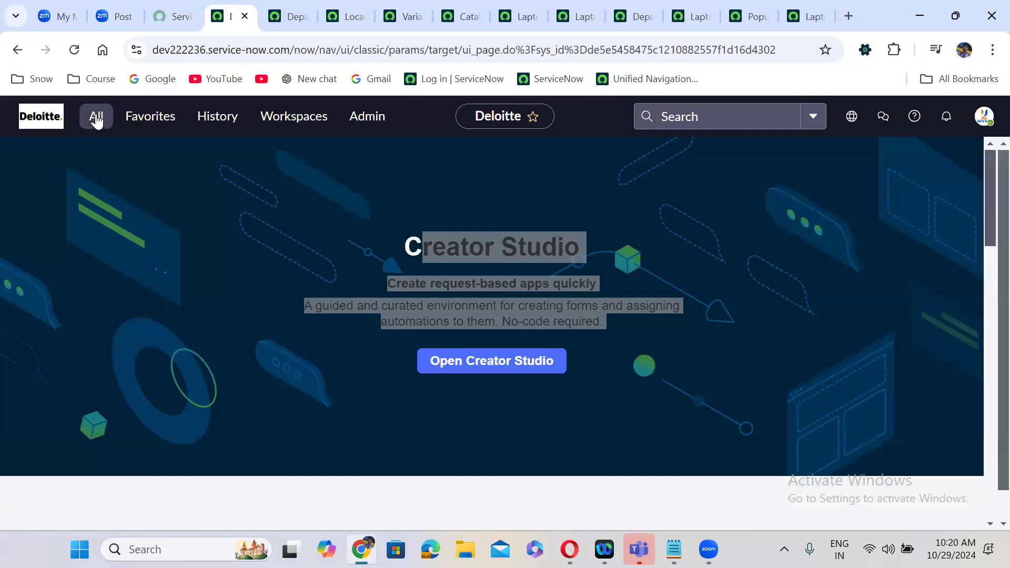
- Filter the All menu for 'variable sets', open Variable Sets and start a new one
left_click(96, 118)
double_click(88, 160)
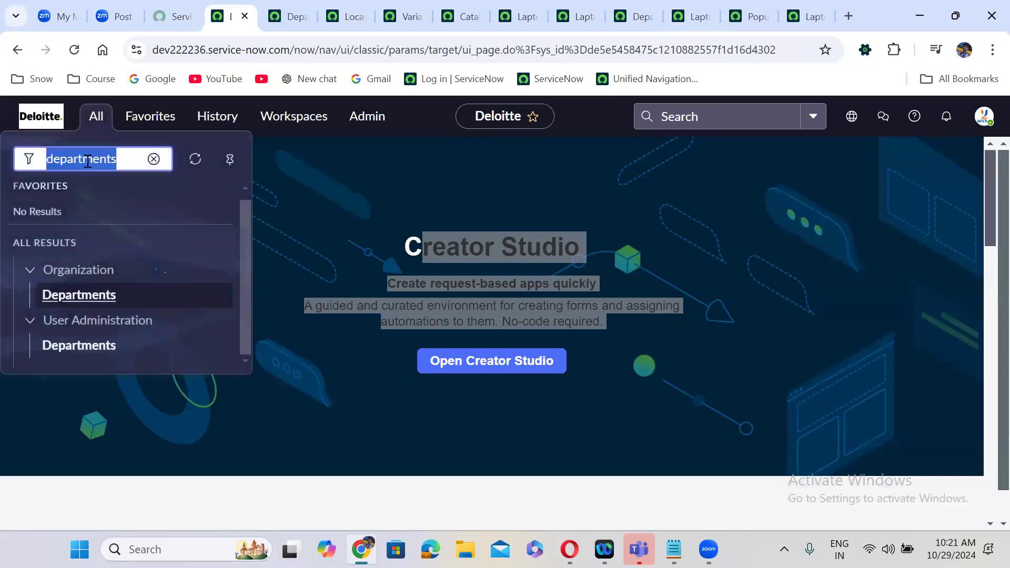
type("variable sets")
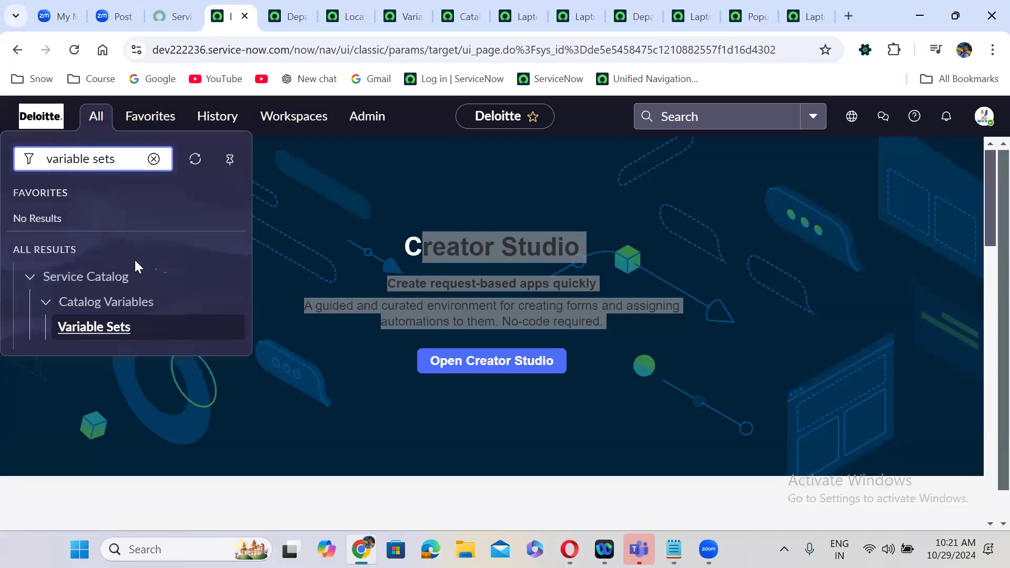
left_click(96, 323)
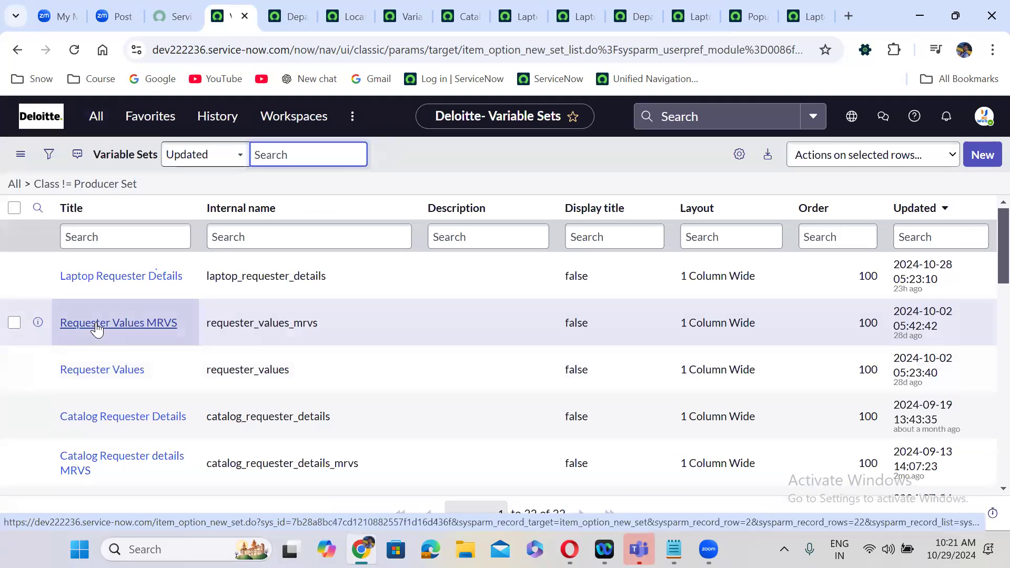
left_click(981, 155)
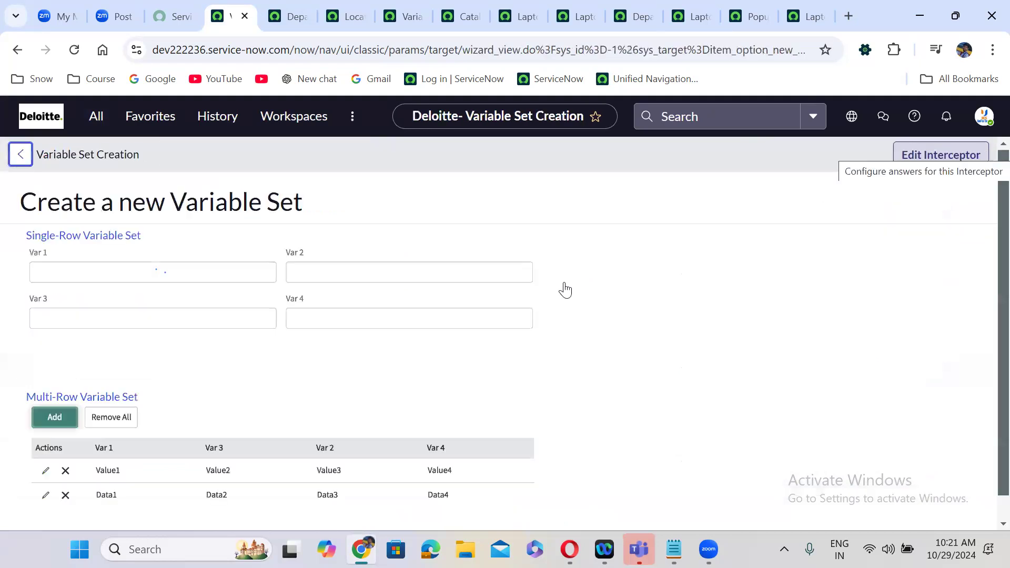
- Save a Multi-Row set 'Requeter Details for Catalog Items' with internal name requeter_details_for_catalog_items
left_click(93, 399)
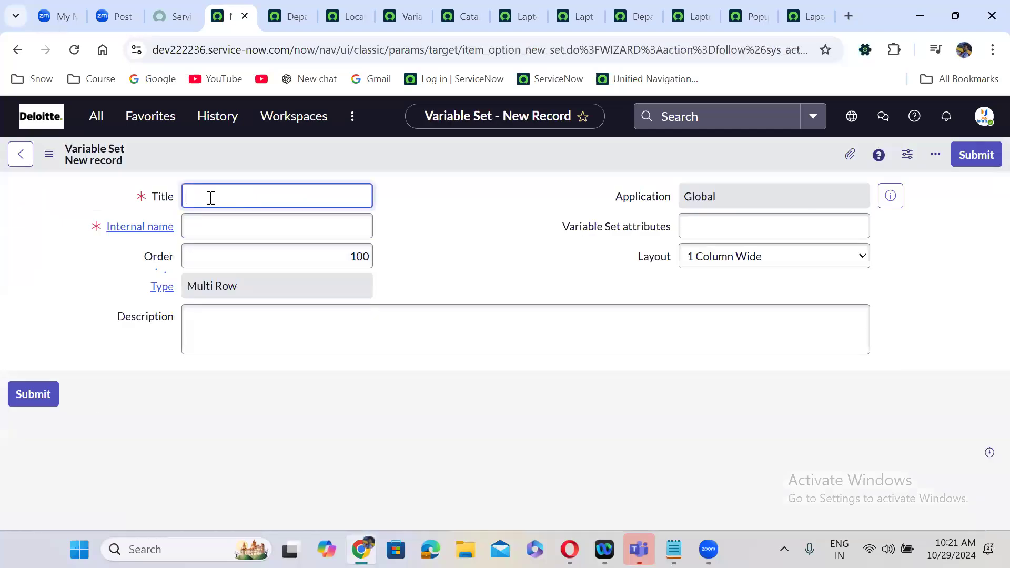
type("Requesre")
key("BackSpace")
key("BackSpace")
key("BackSpace")
type("ters")
key("BackSpace")
type("Details for Catalog It")
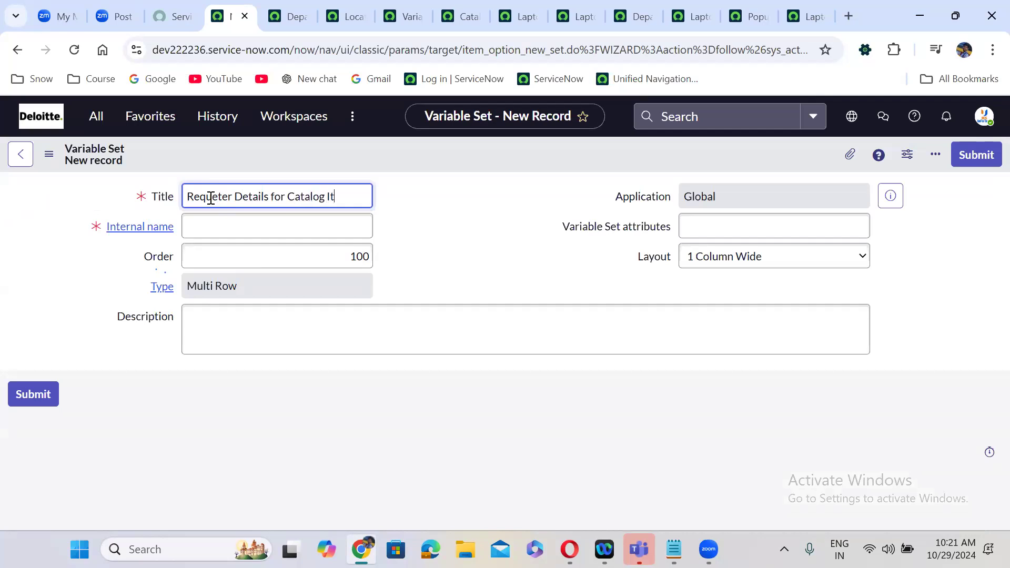
type("ems")
left_click(487, 239)
double_click(257, 226)
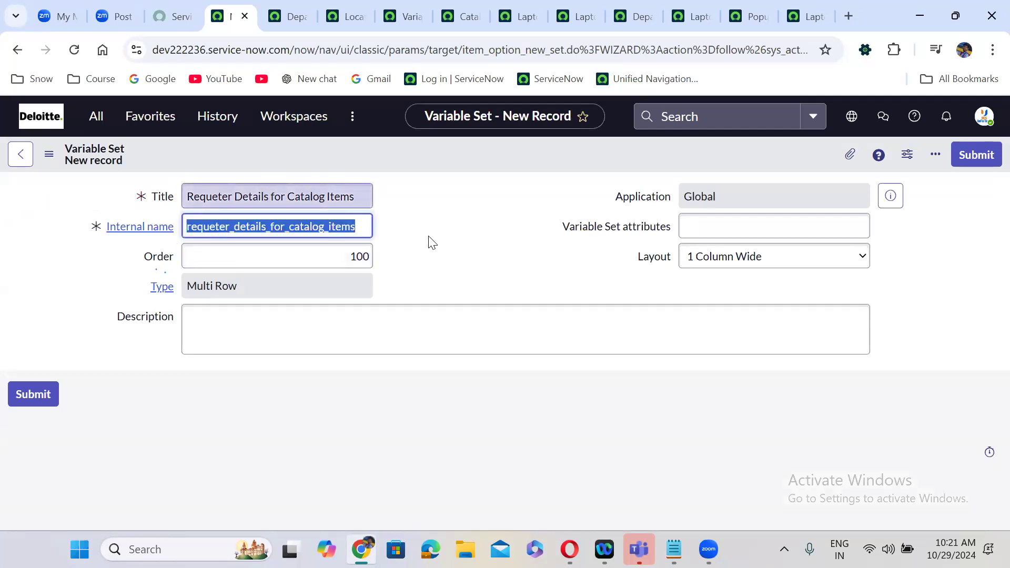
left_click(444, 247)
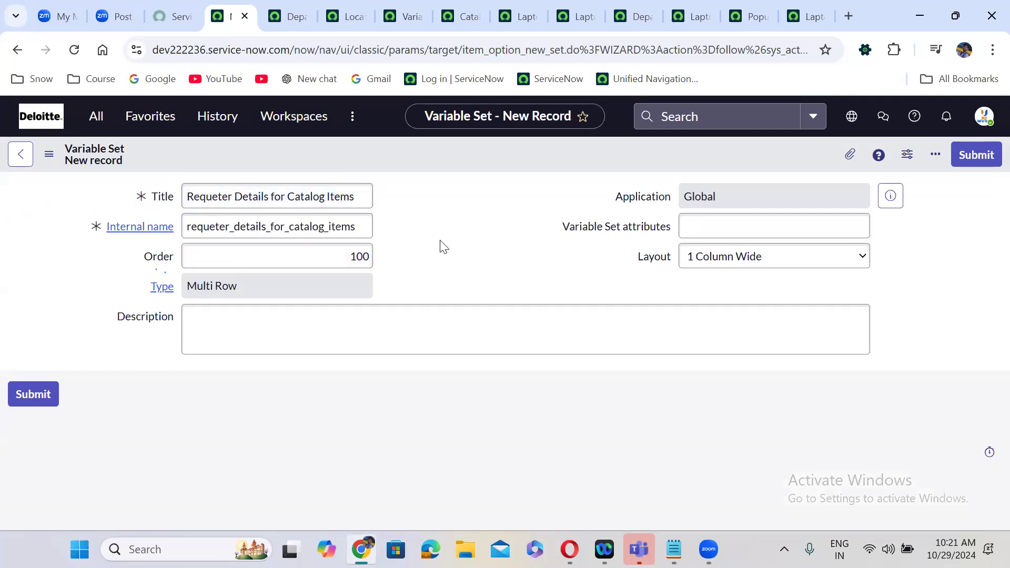
right_click(537, 153)
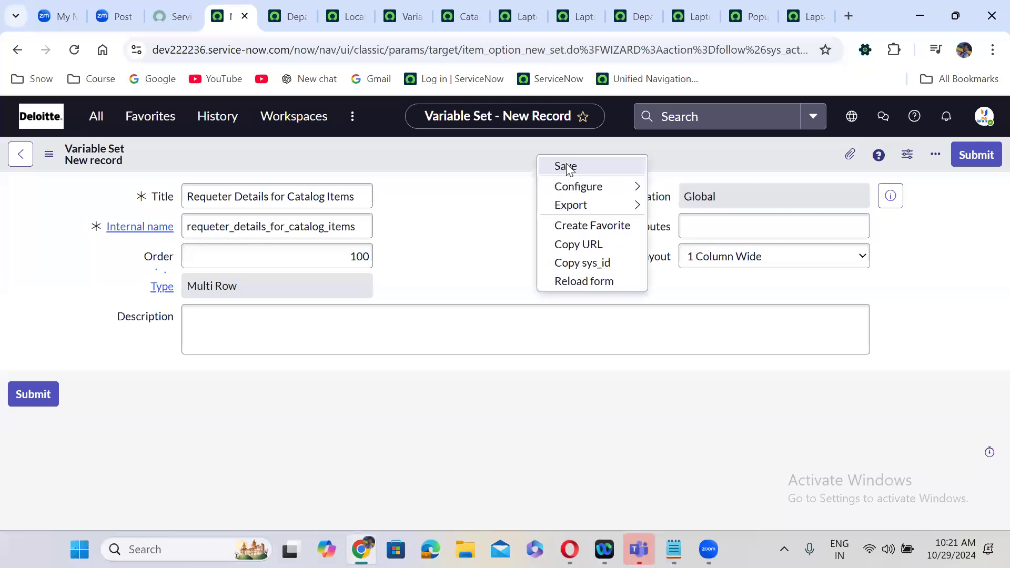
left_click(566, 166)
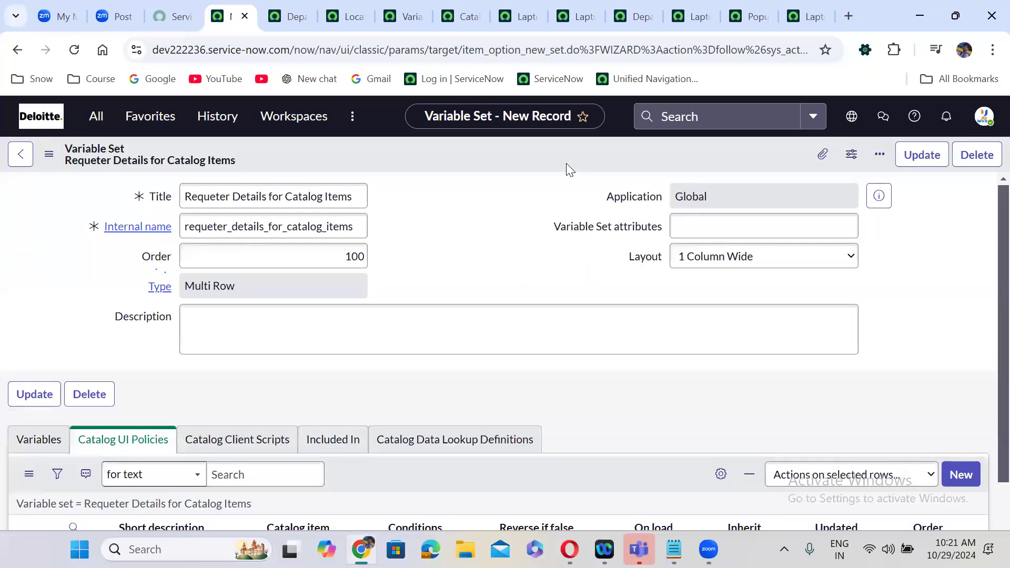
left_click(438, 240)
- Browse the new set's Catalog UI Policies and Data Lookup Definitions, then the Laptop item's lookup definitions
scroll(440, 241, "down", 2)
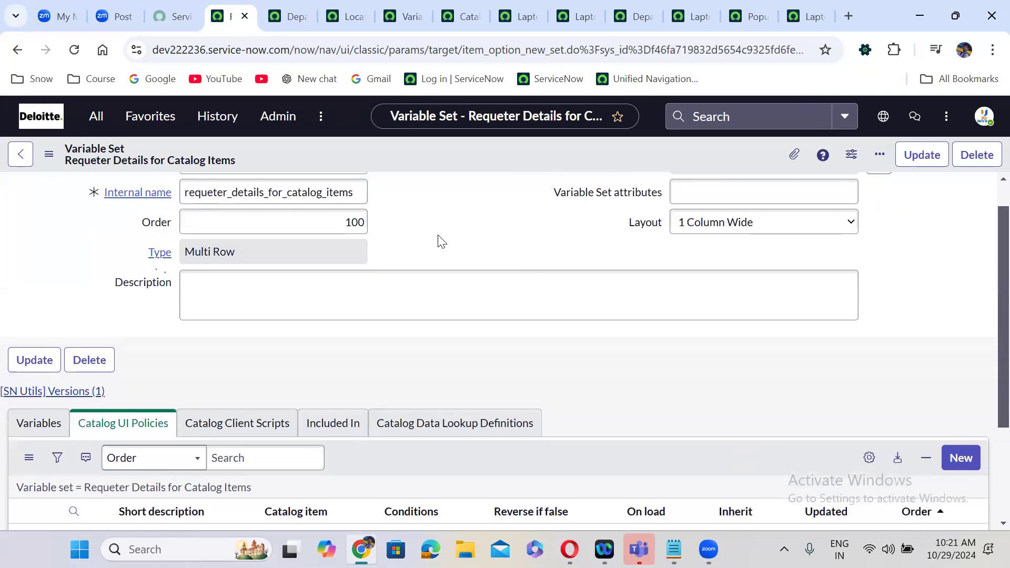
left_click(103, 332)
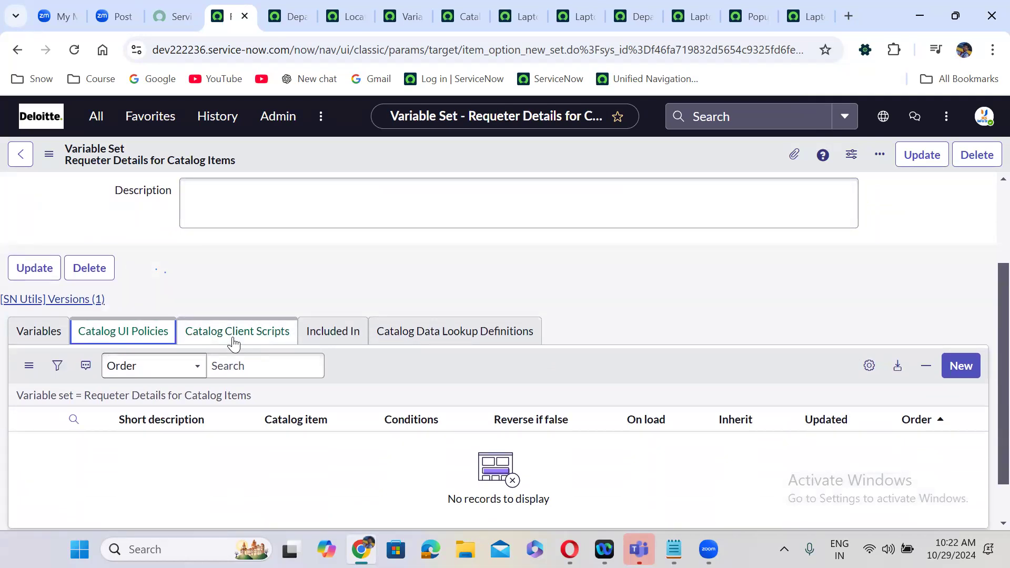
left_click(424, 334)
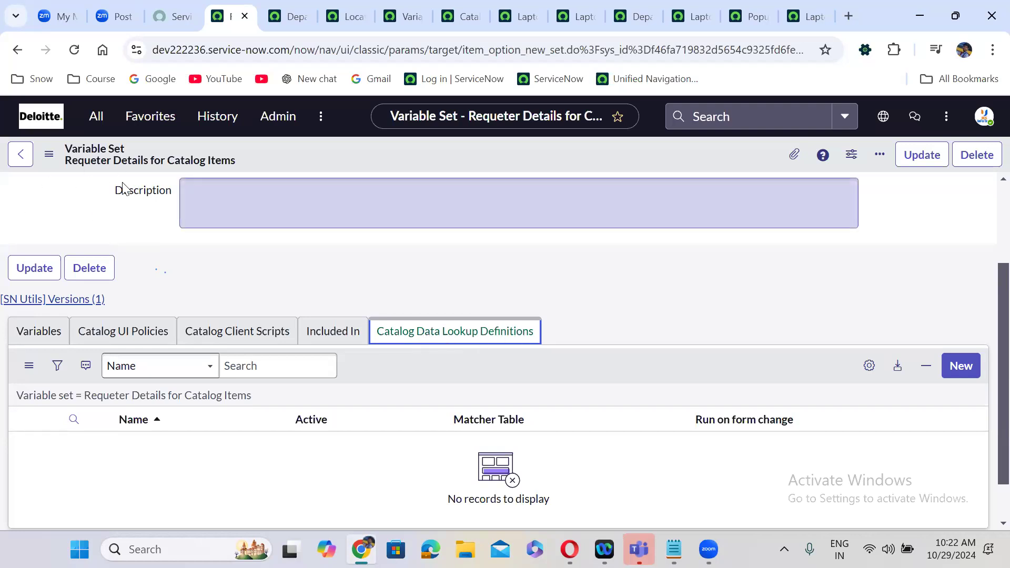
left_click(966, 366)
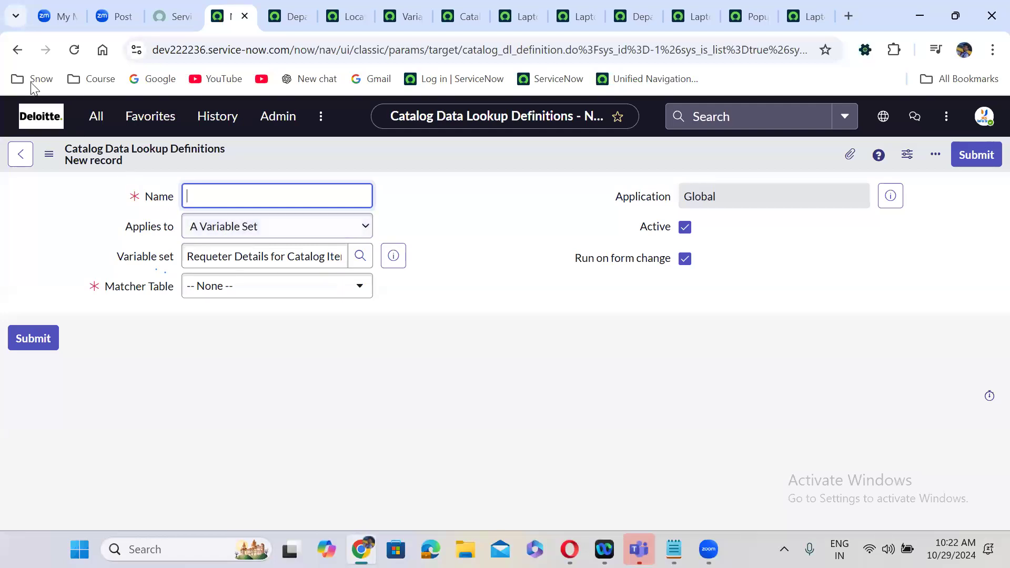
left_click(17, 50)
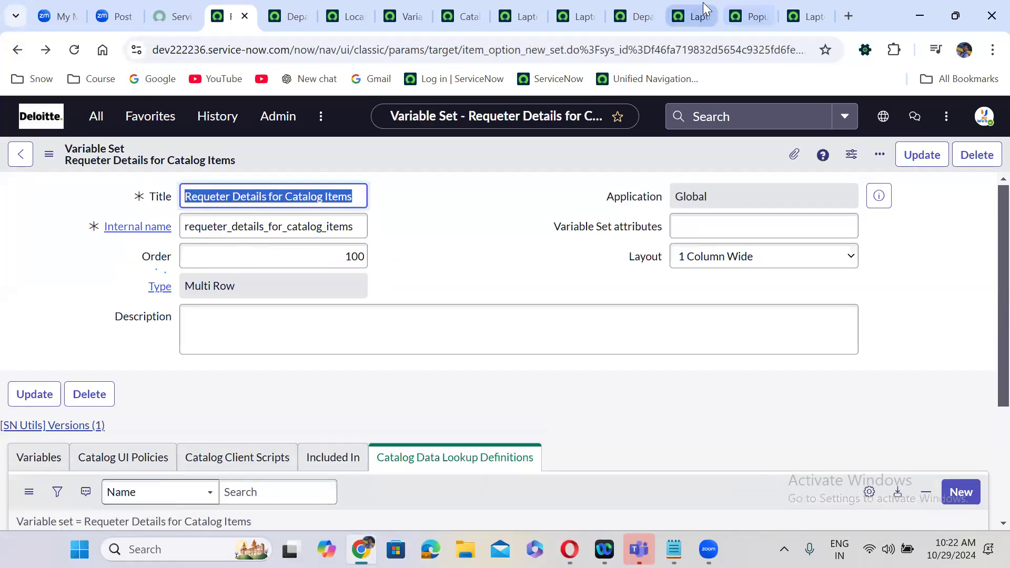
left_click(693, 15)
left_click(780, 422)
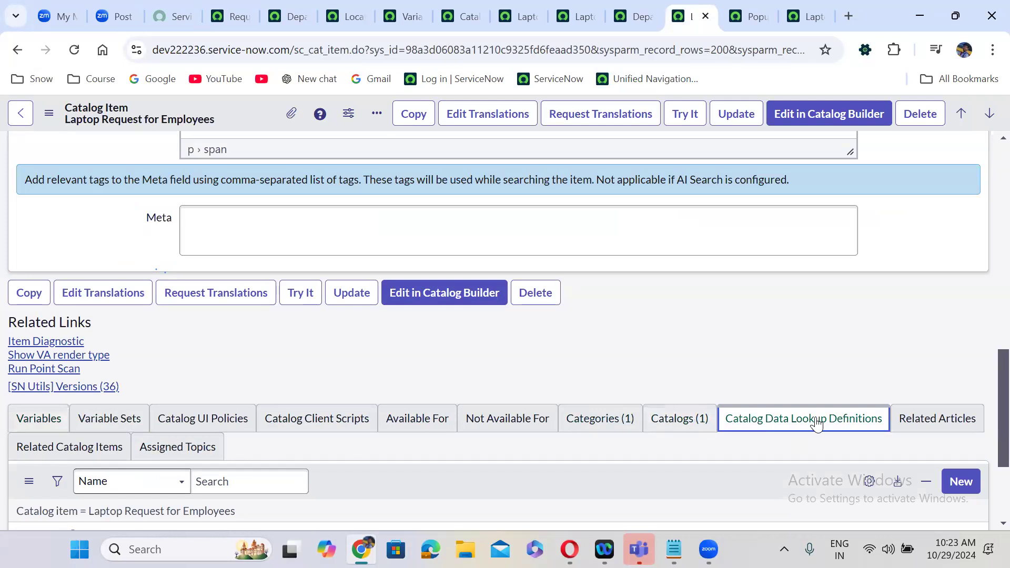
- From Requeter Details for Catalog Items' Variables list, start a new variable
left_click(226, 12)
left_click(431, 260)
scroll(429, 259, "down", 1)
left_click(225, 222)
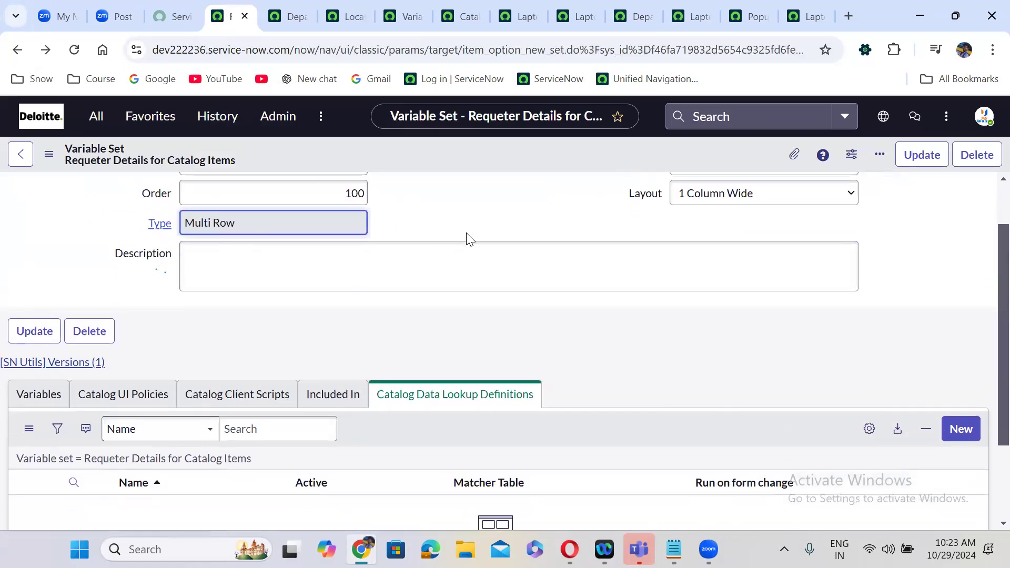
left_click(37, 396)
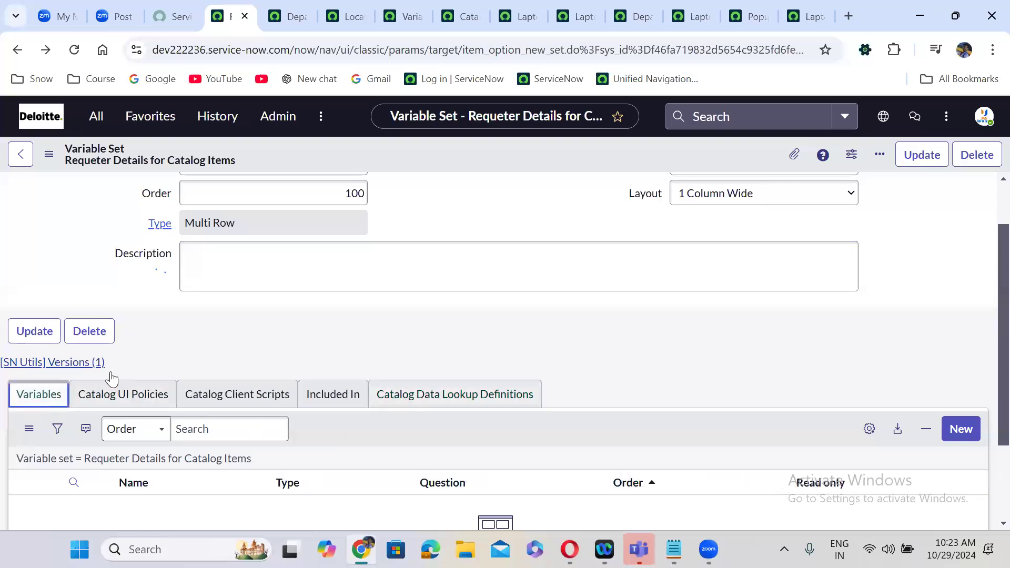
scroll(323, 327, "down", 2)
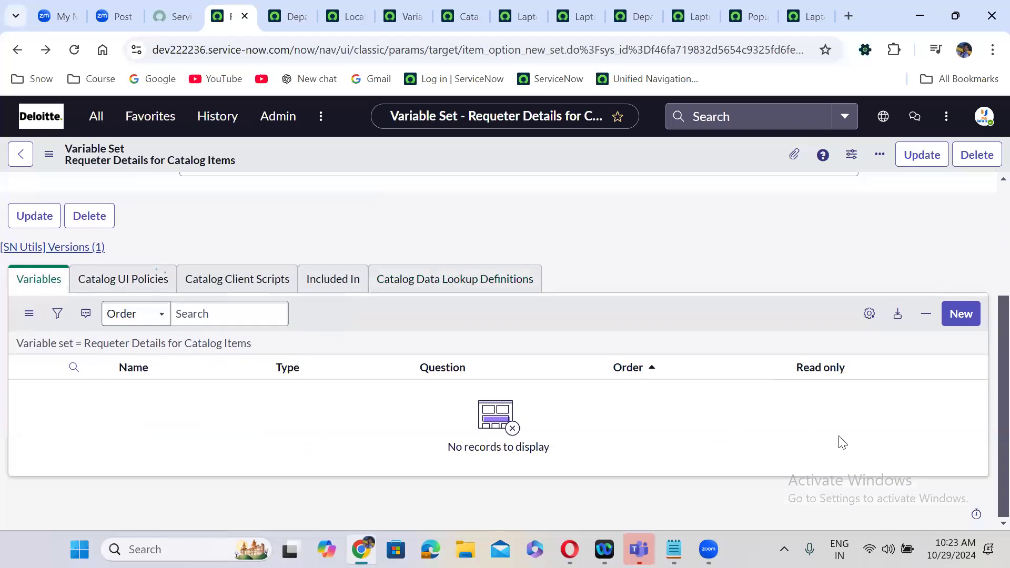
left_click(967, 315)
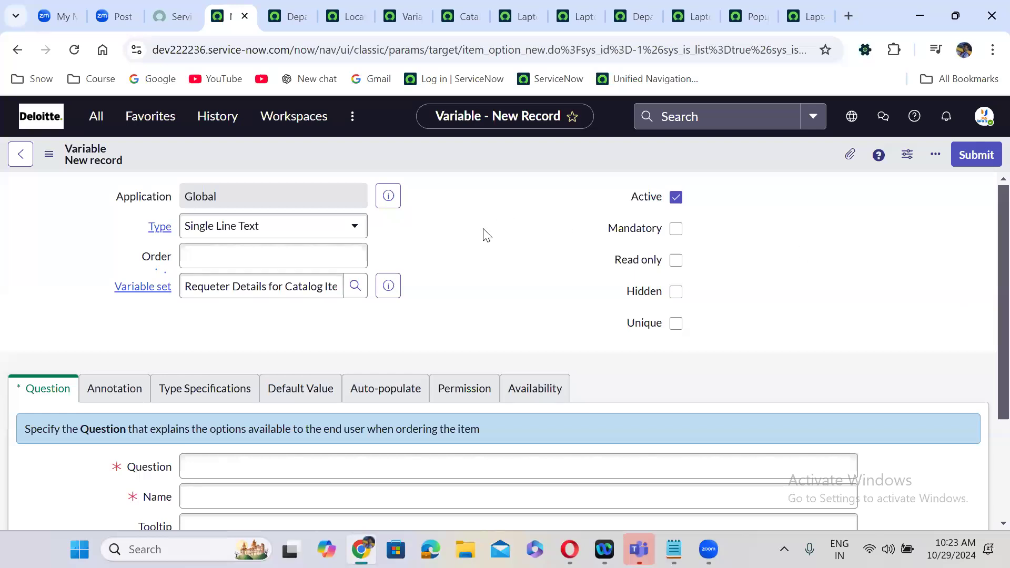
- Set the new variable's type to Container Start with order 50
left_click(250, 228)
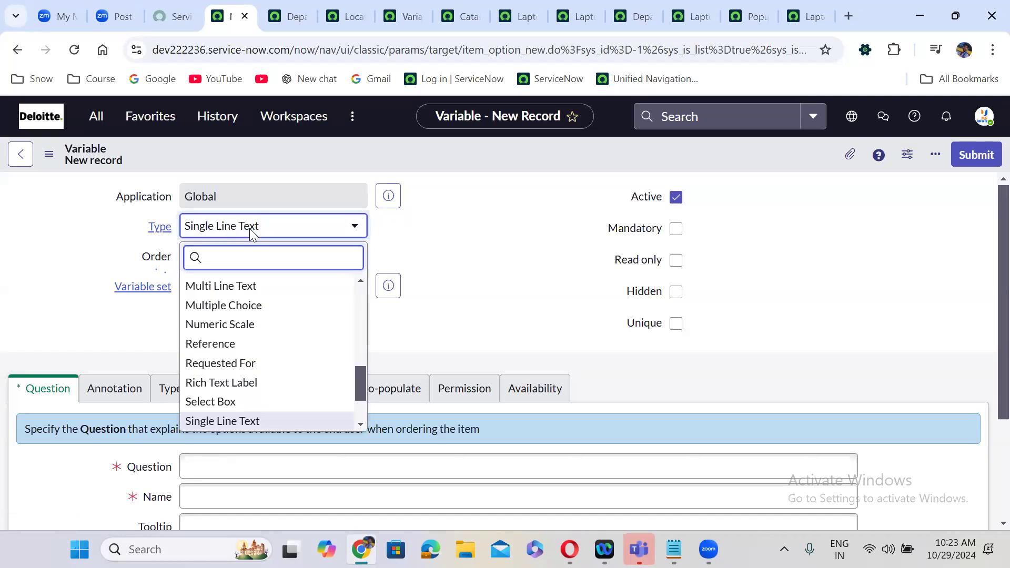
type("cont")
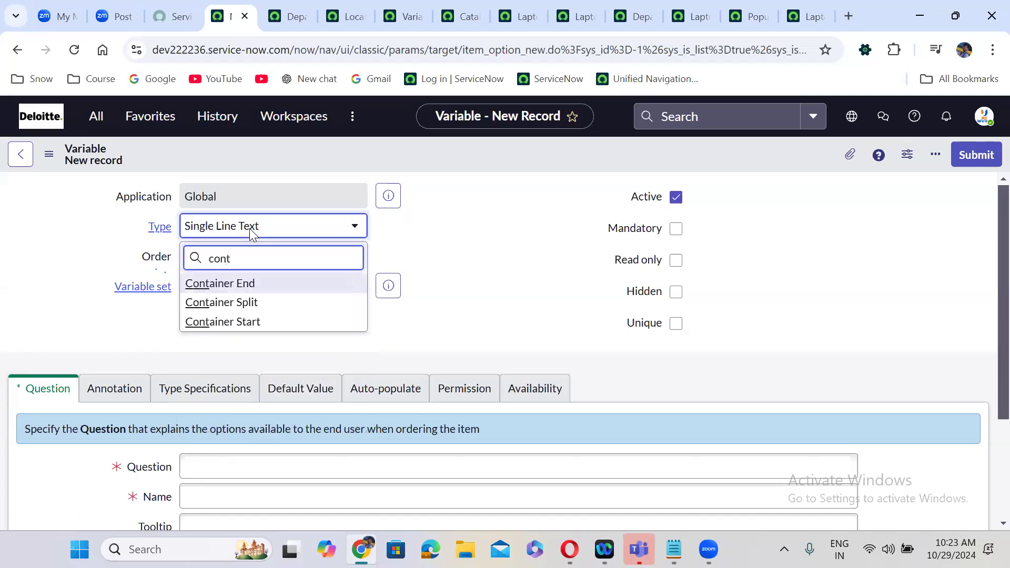
left_click(259, 321)
left_click(249, 257)
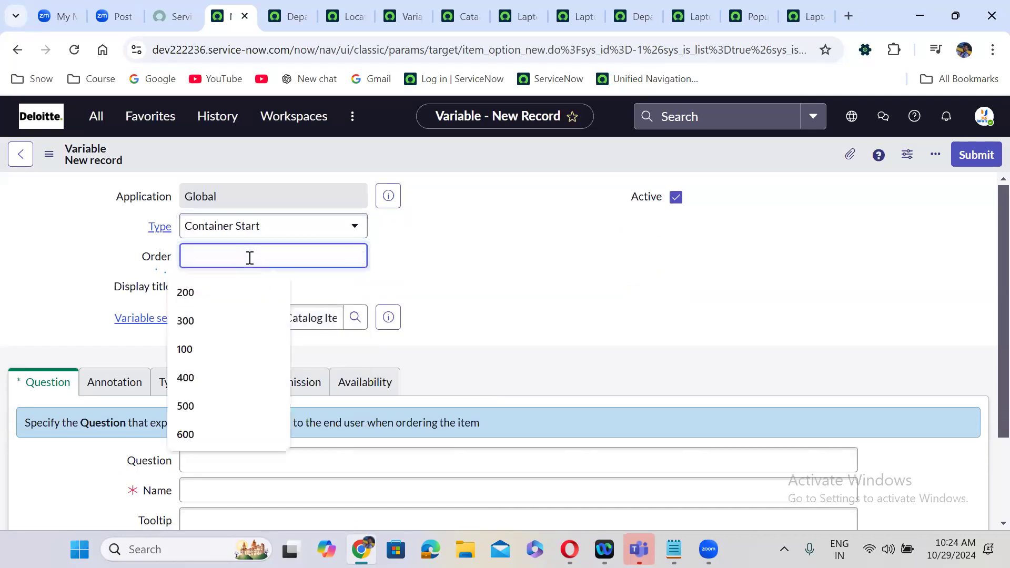
type("50")
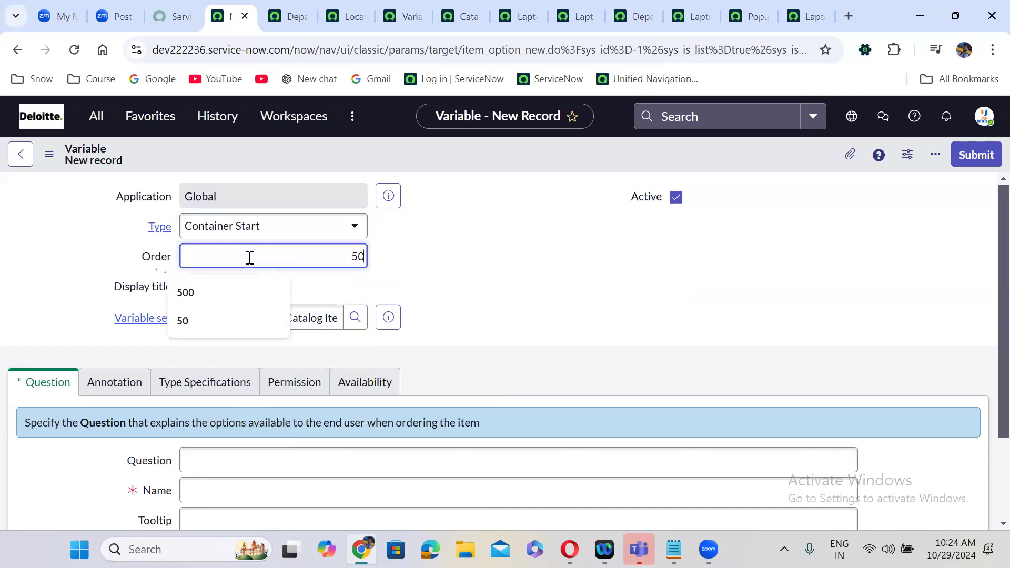
left_click(504, 297)
- Give it the question 'Start', letting the name fill in as start, and submit it
scroll(504, 297, "down", 3)
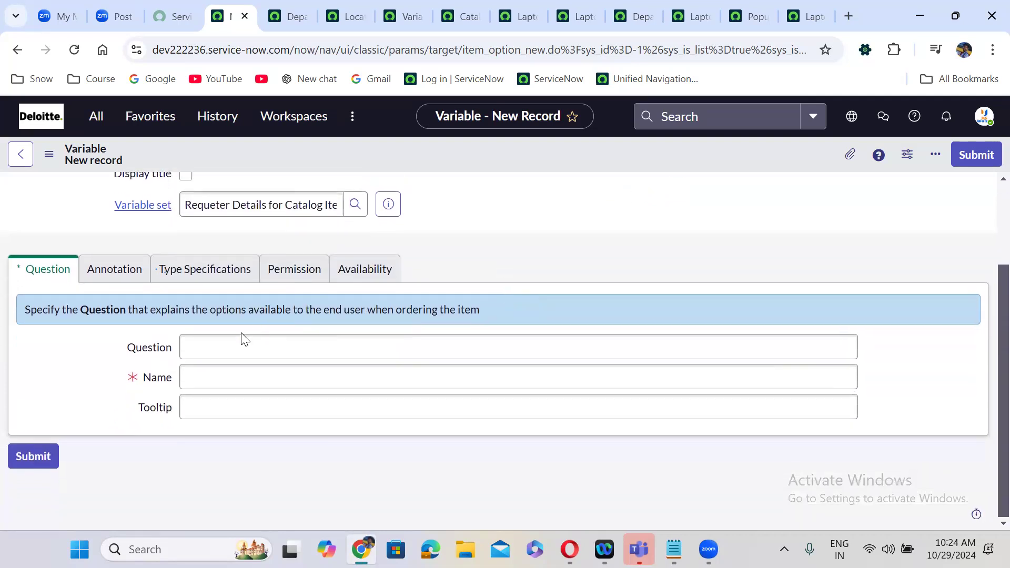
left_click(223, 346)
type("Start")
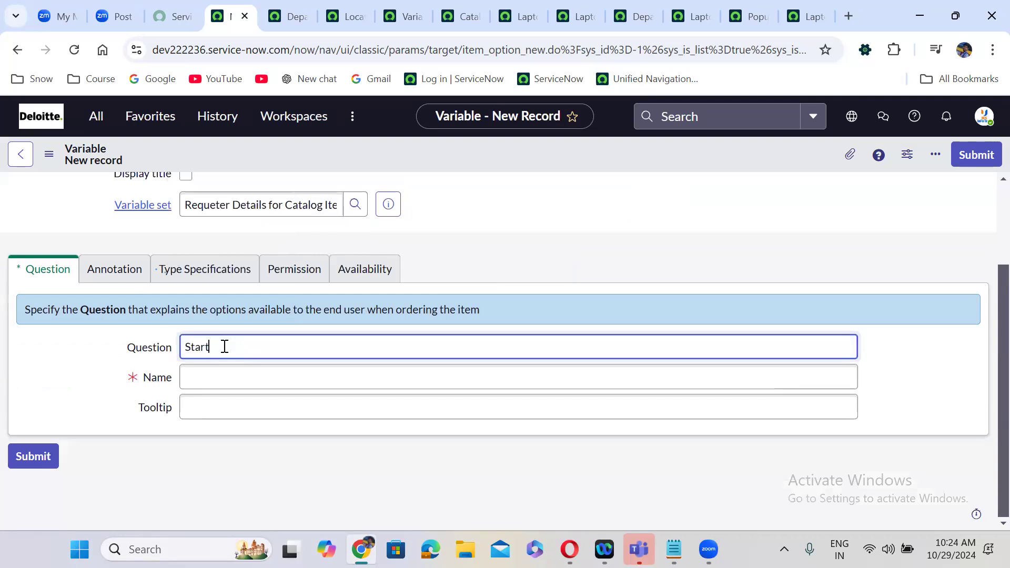
left_click(591, 228)
scroll(592, 229, "up", 2)
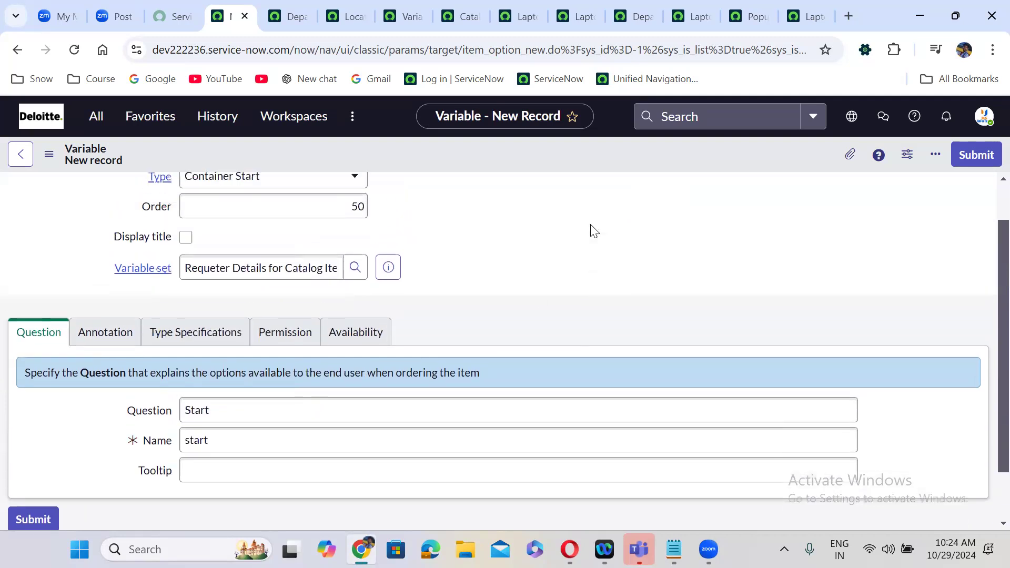
scroll(591, 227, "up", 1)
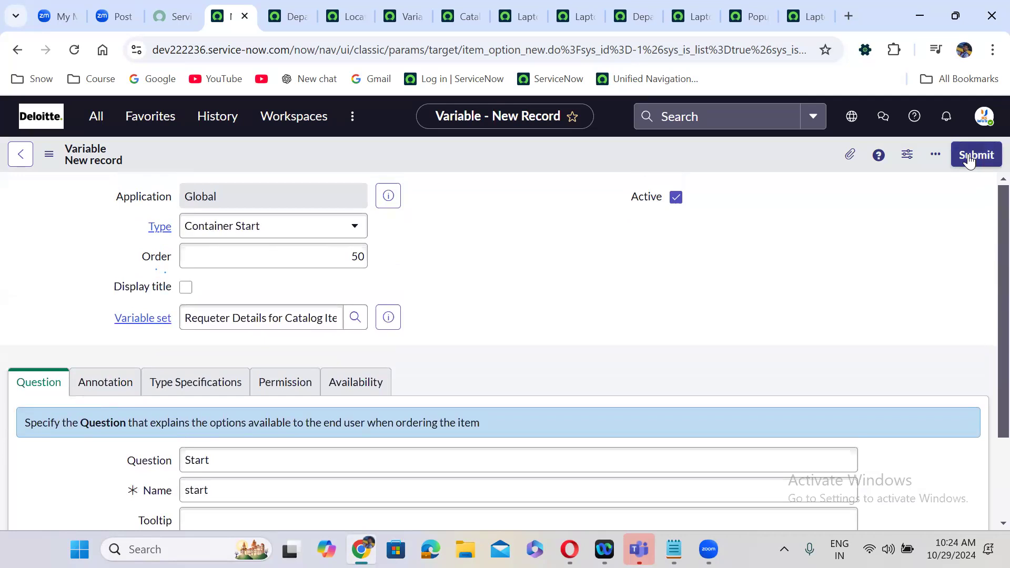
left_click(970, 158)
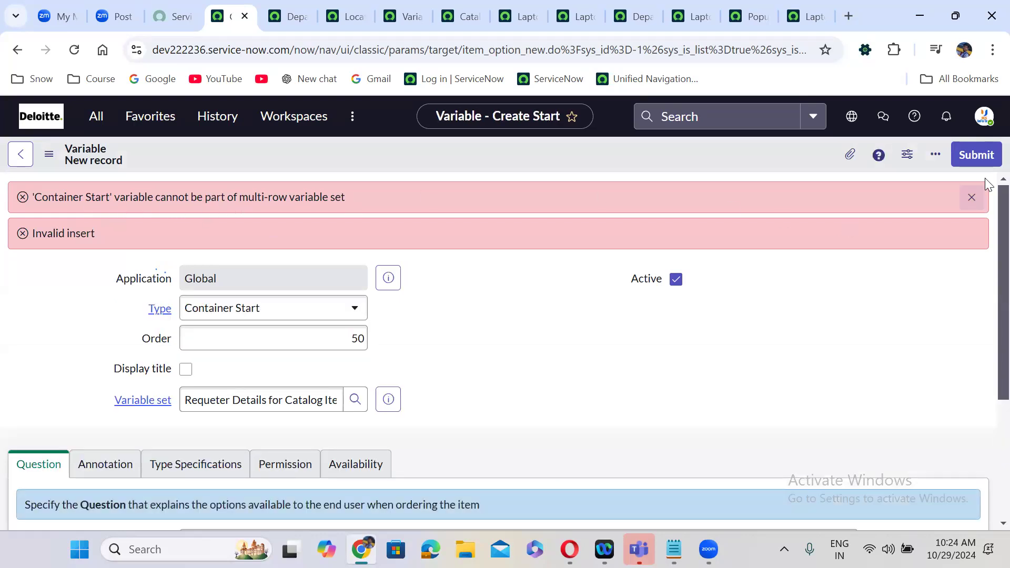
- Change the variable to type Reference with question 'Requested For' and name requested_for
left_click(972, 197)
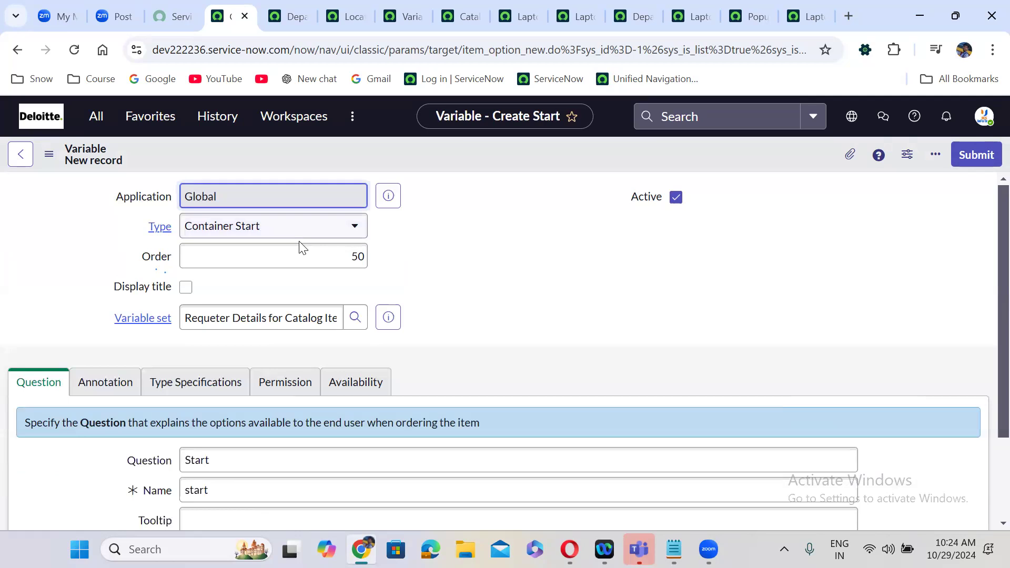
left_click(244, 225)
type("refe")
key("Return")
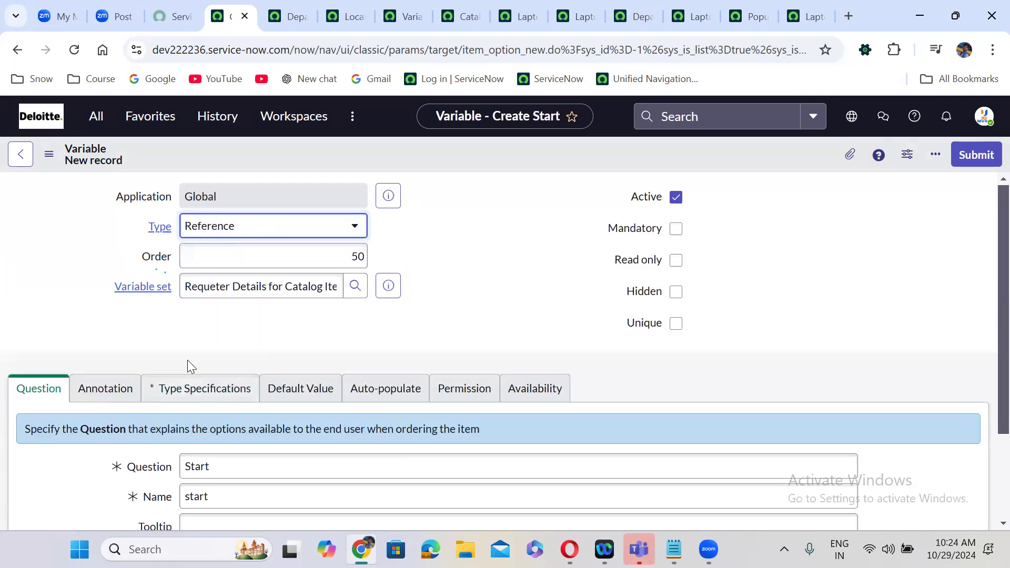
scroll(200, 350, "down", 3)
double_click(211, 349)
type("Requested For")
left_click(232, 372)
double_click(232, 372)
type("requested_for")
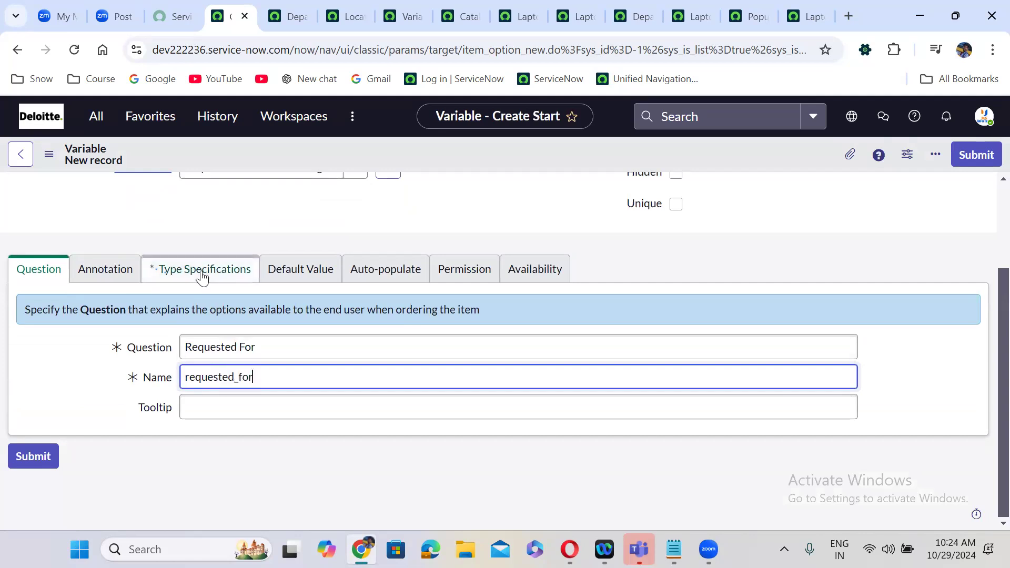
- Point the reference at the User [sys_user] table
left_click(203, 277)
scroll(442, 360, "down", 1)
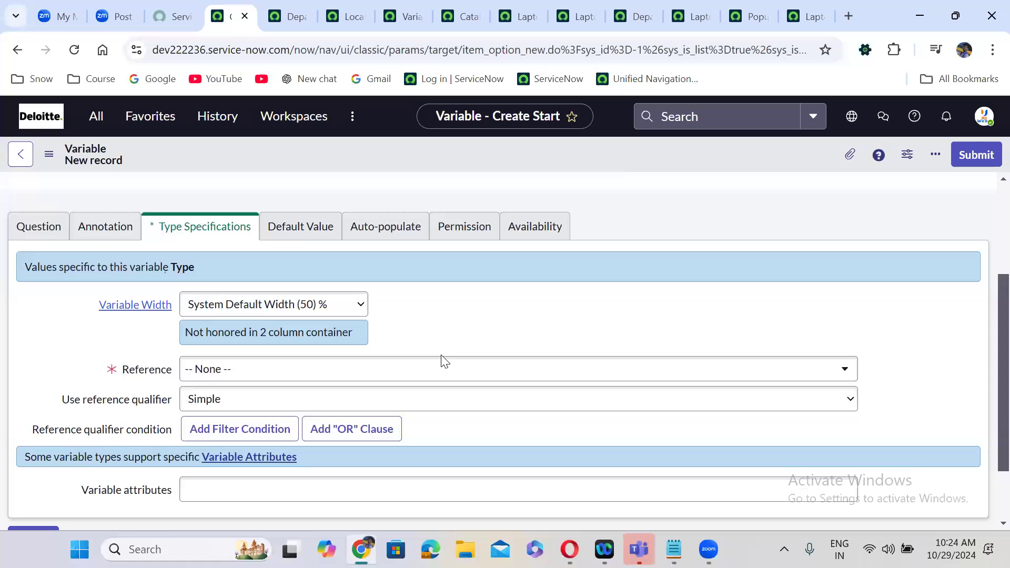
scroll(442, 360, "down", 2)
left_click(295, 285)
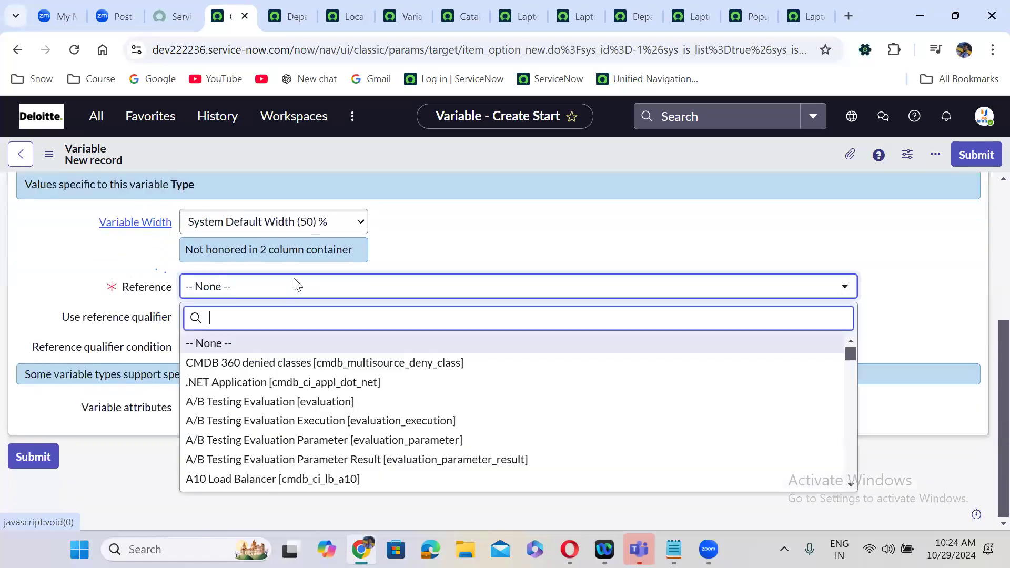
type("sys")
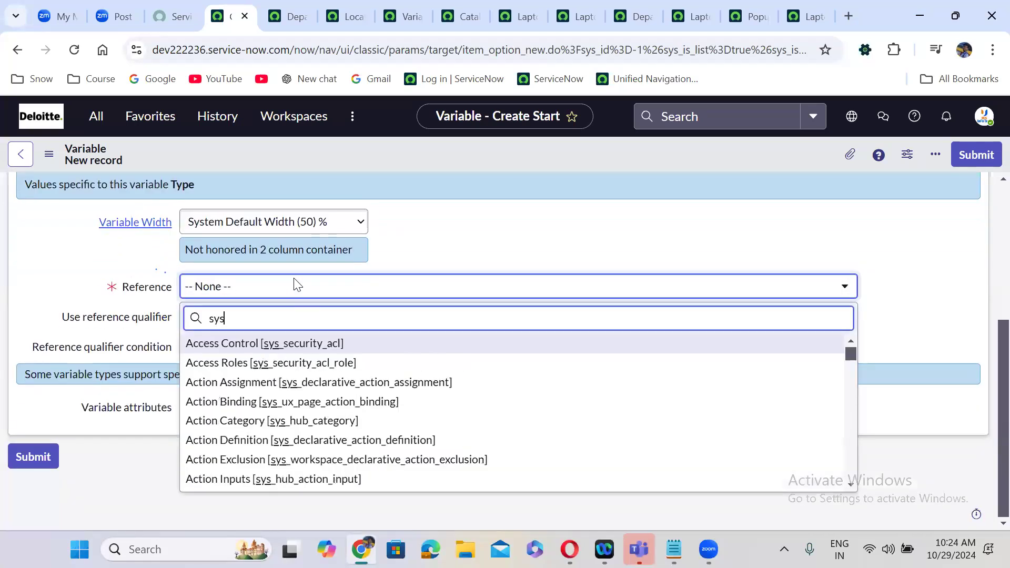
type("_user]")
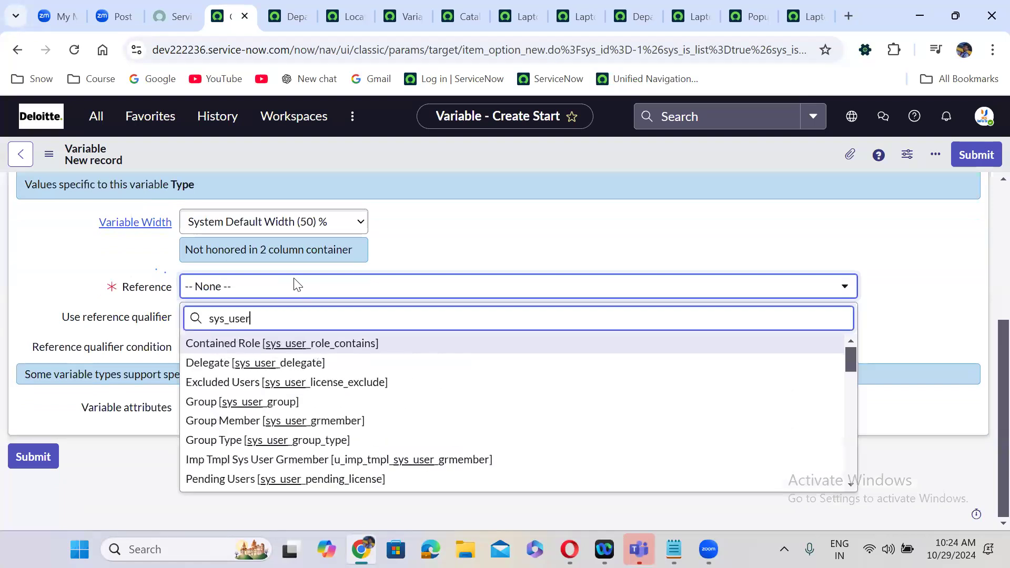
key("Down")
key("Return")
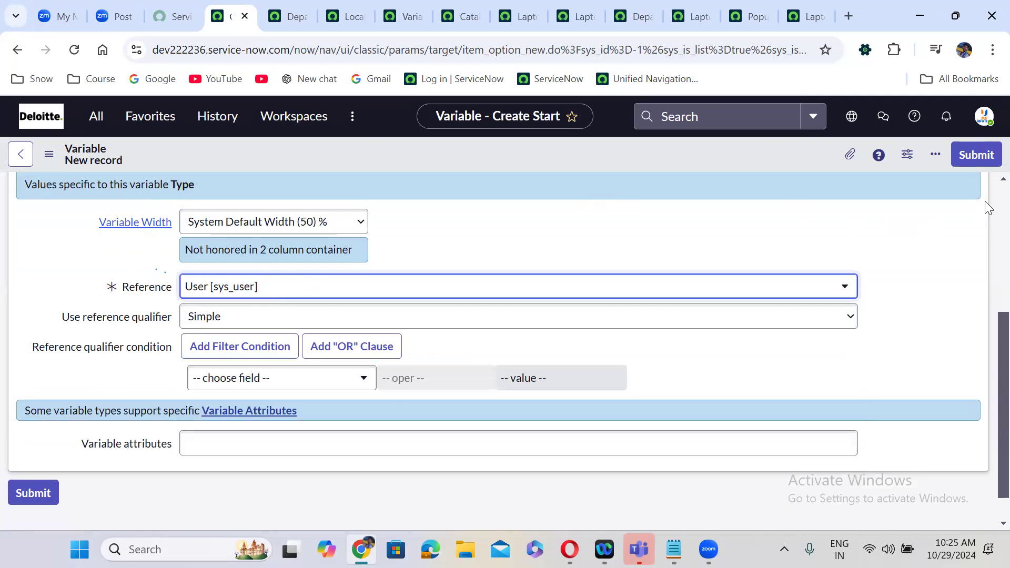
scroll(985, 202, "up", 5)
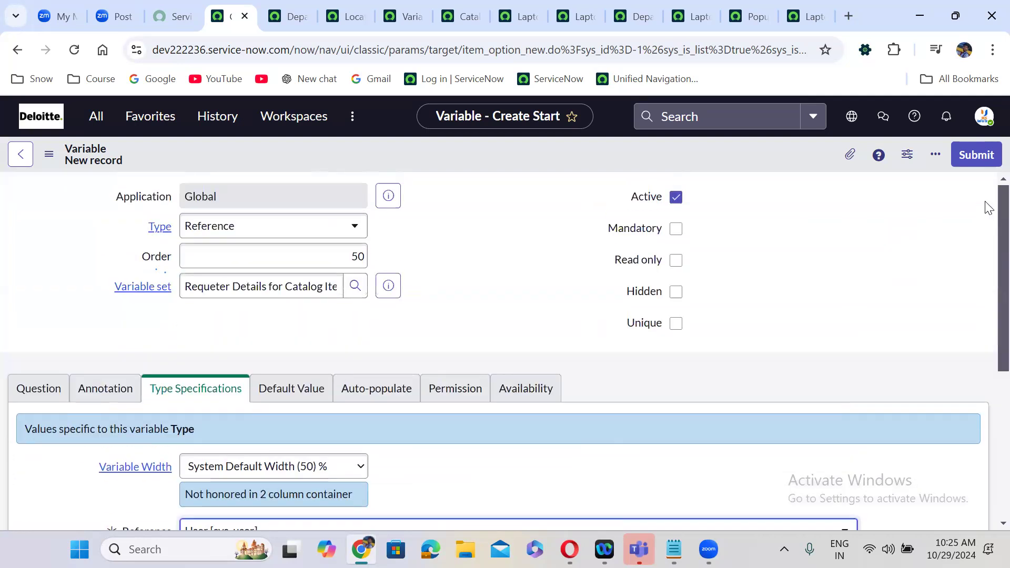
- Make it mandatory with default value javascript:gs.getUserID() and submit the variable
left_click(678, 232)
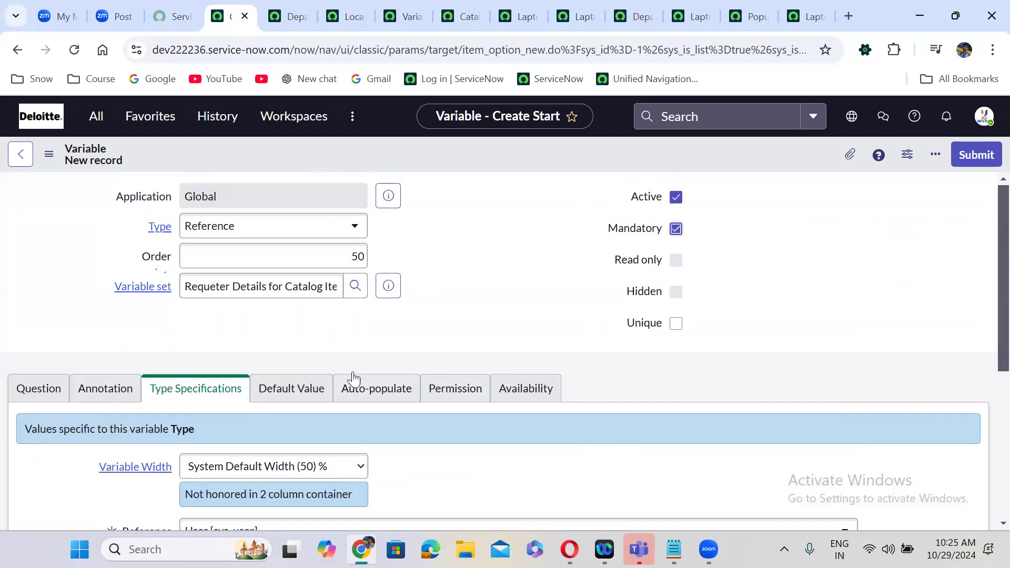
left_click(294, 394)
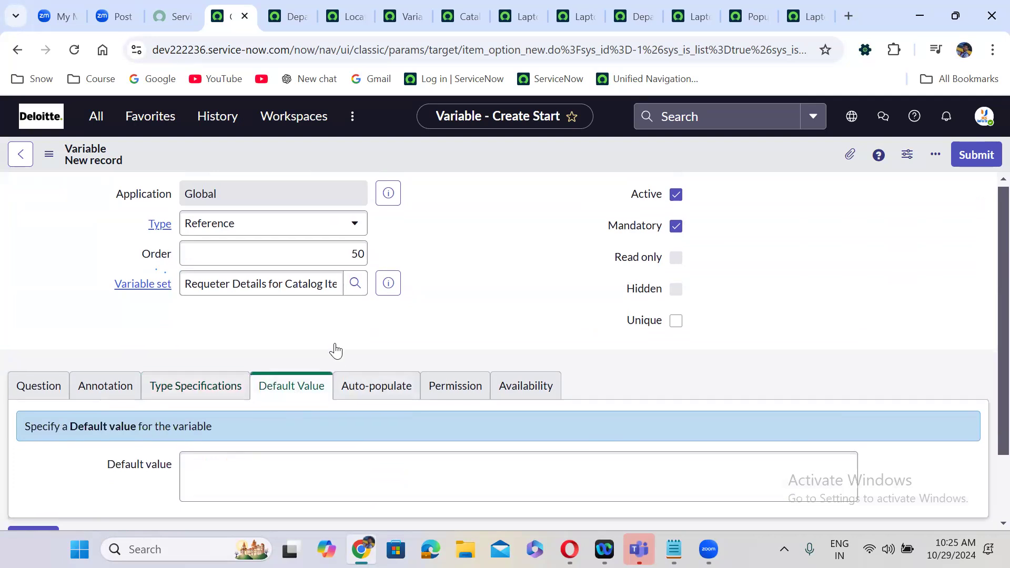
scroll(334, 350, "down", 2)
left_click(183, 397)
type("javascrip")
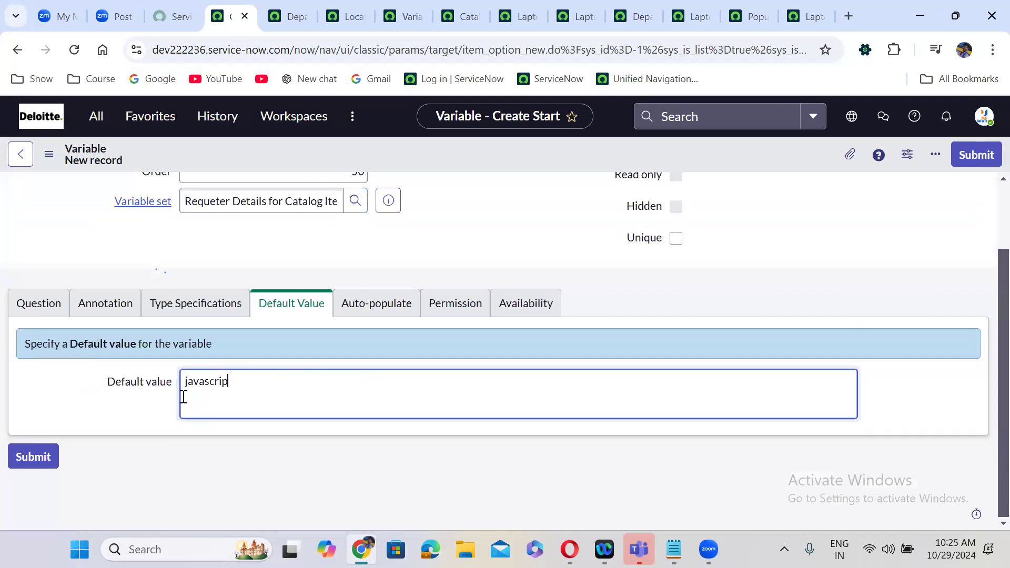
type("t:gs.getUserID()")
left_click(641, 303)
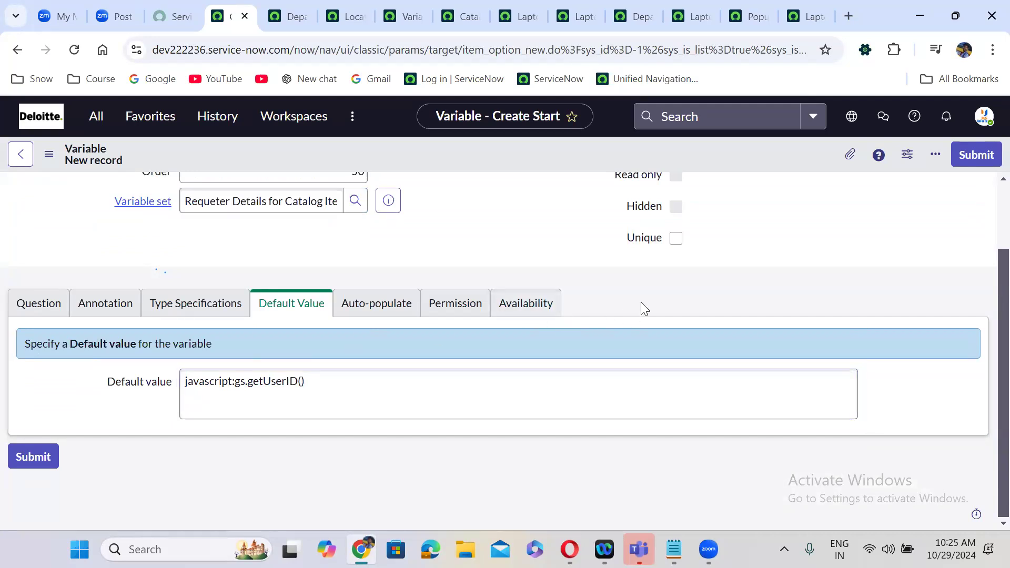
left_click(983, 155)
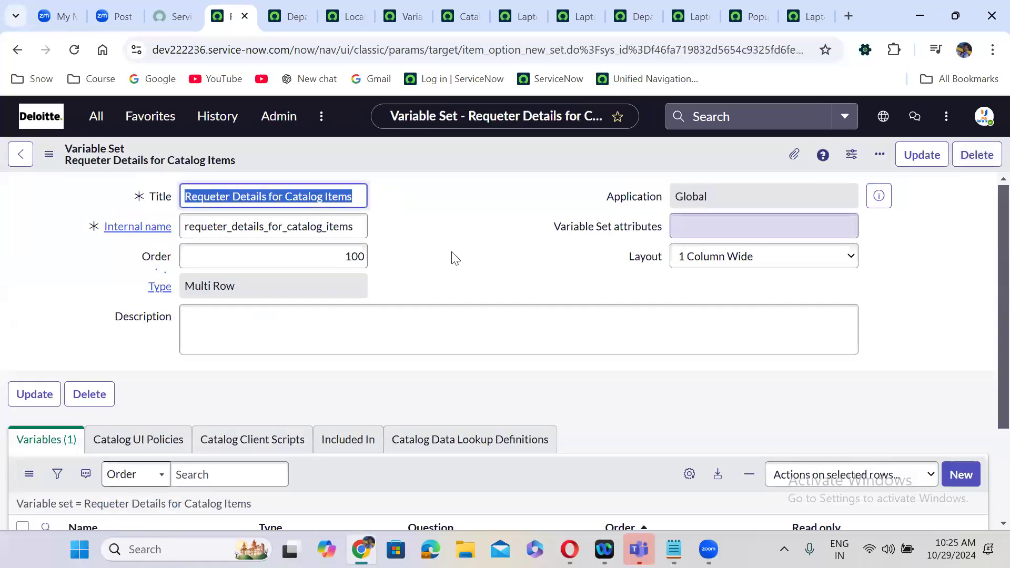
- Add another new variable to the Requeter Details for Catalog Items set from its Variables list
scroll(434, 262, "down", 3)
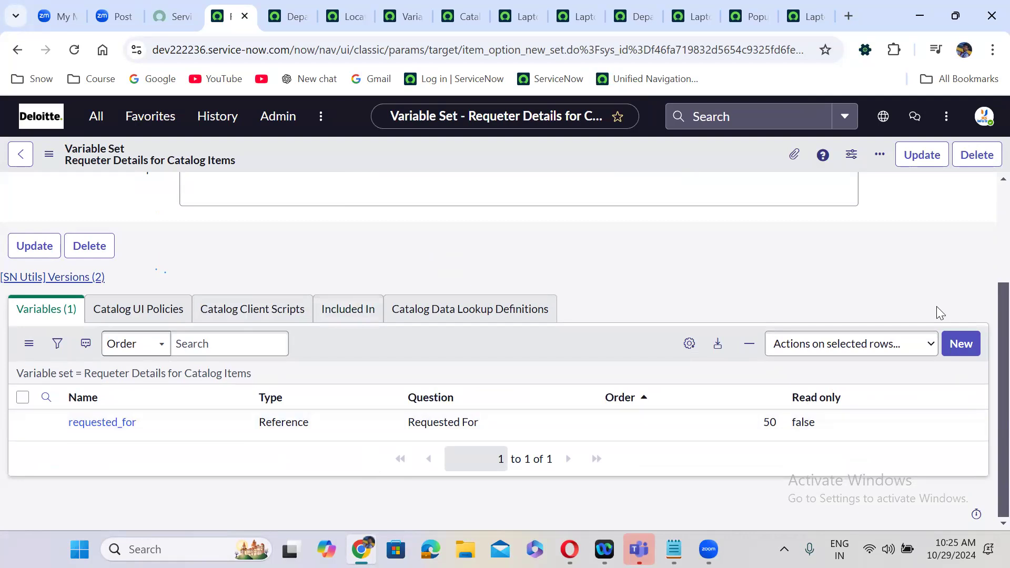
left_click(963, 344)
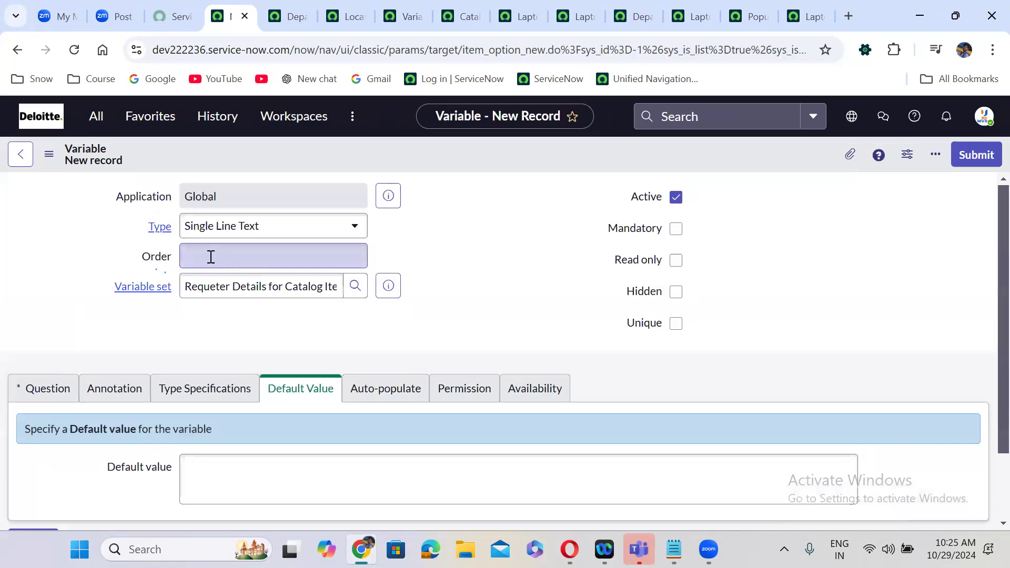
- Give the new variable order 200 and question 'Email' (name email), and make it read-only
left_click(210, 257)
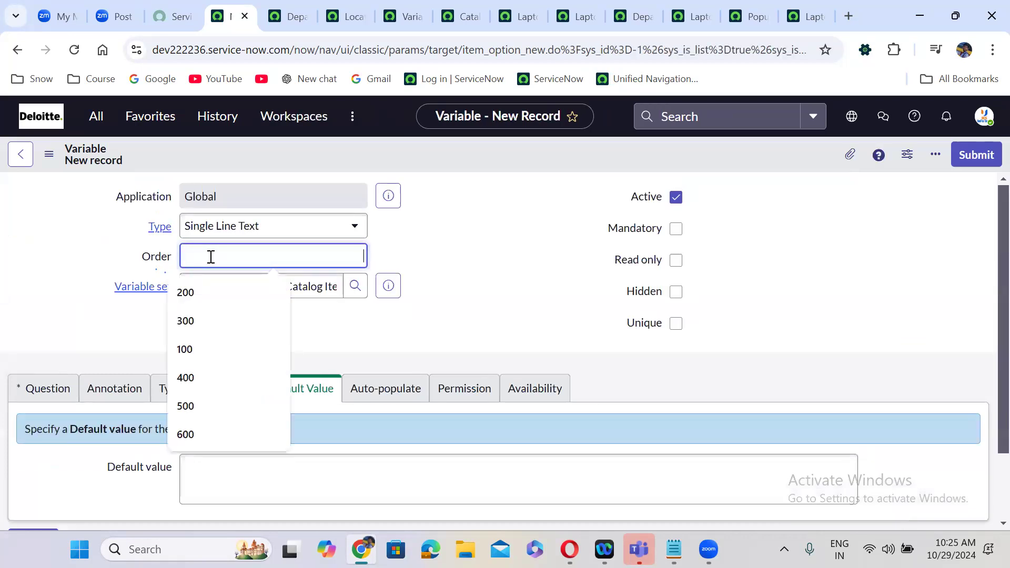
type("200")
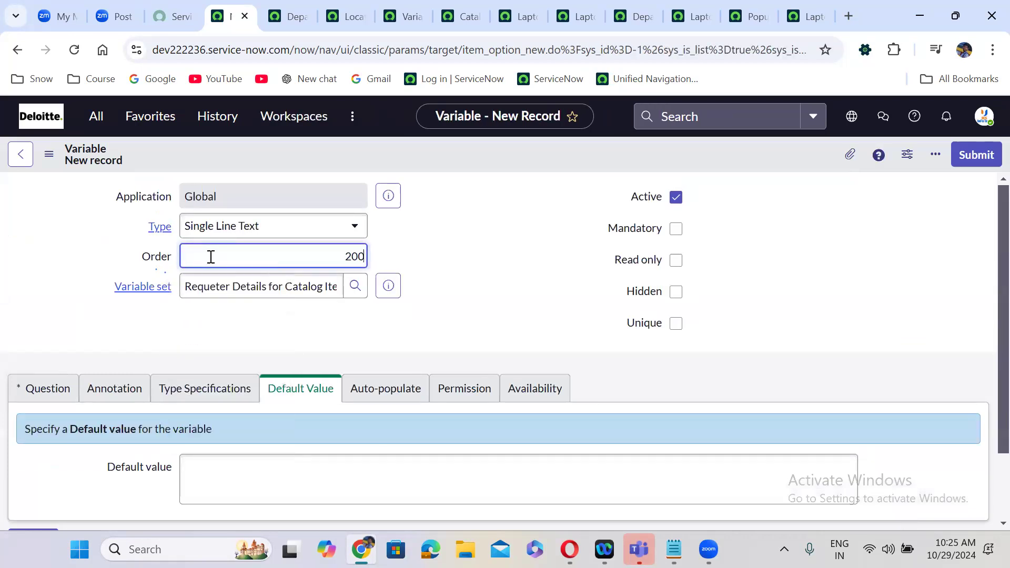
left_click(28, 405)
left_click(48, 388)
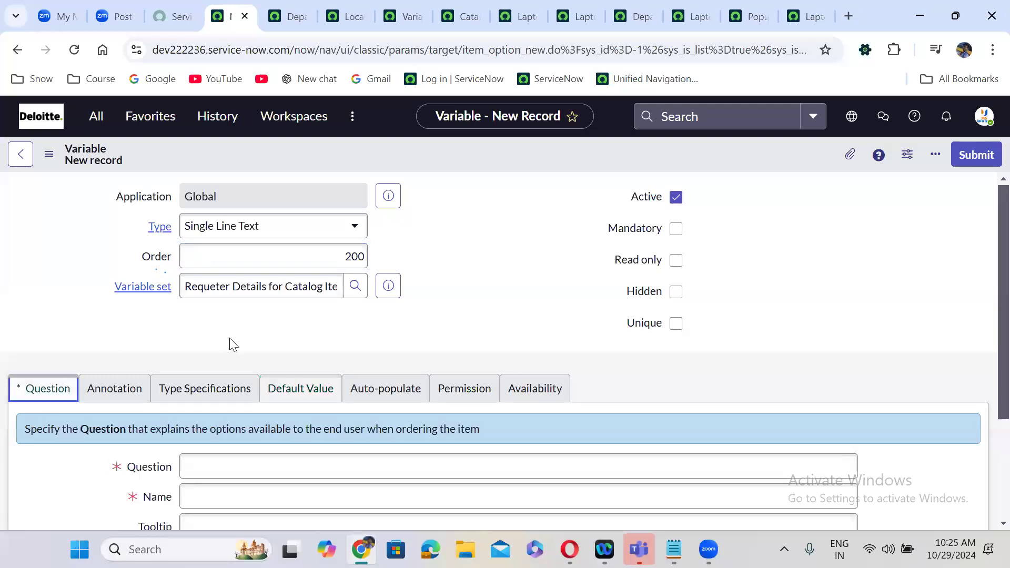
scroll(230, 343, "down", 1)
scroll(230, 343, "down", 2)
left_click(236, 377)
type("Email")
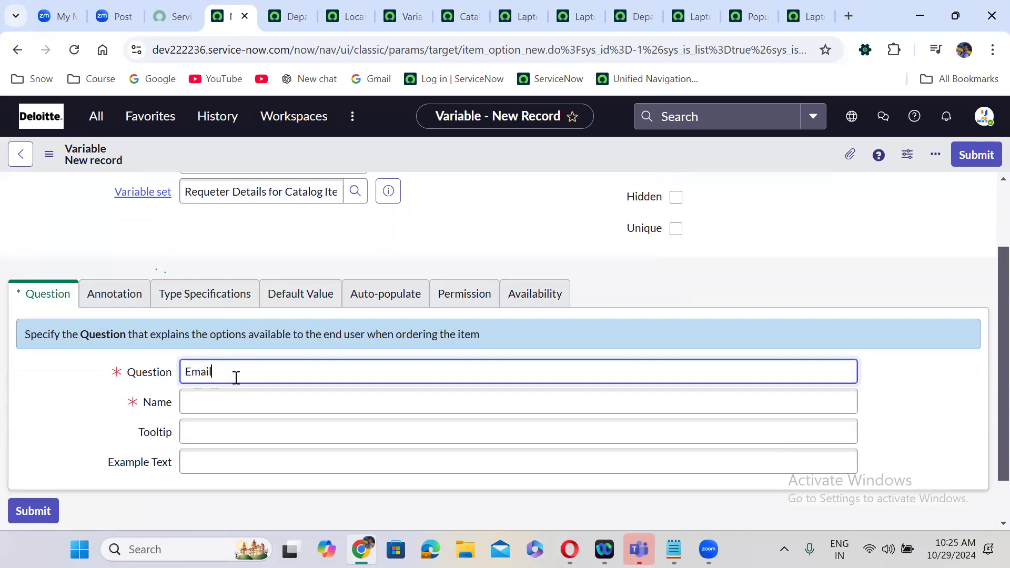
left_click(522, 331)
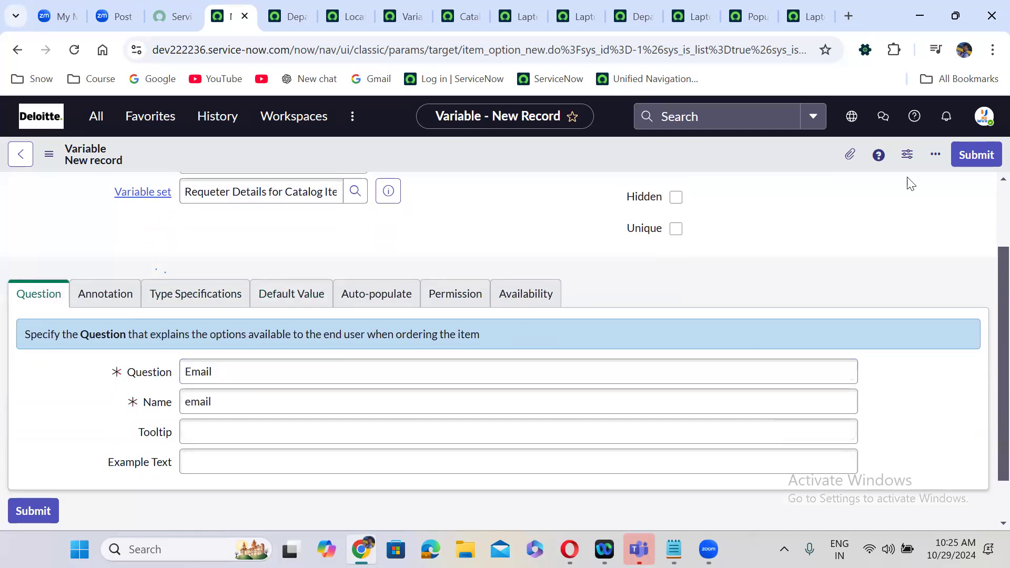
scroll(985, 211, "up", 2)
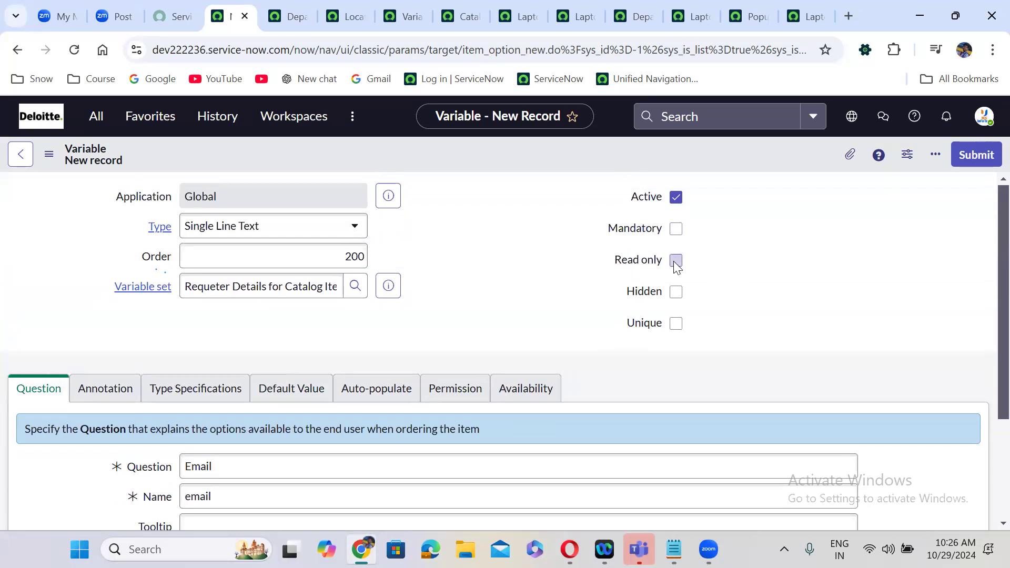
left_click(676, 260)
left_click(394, 388)
left_click(287, 427)
type("req")
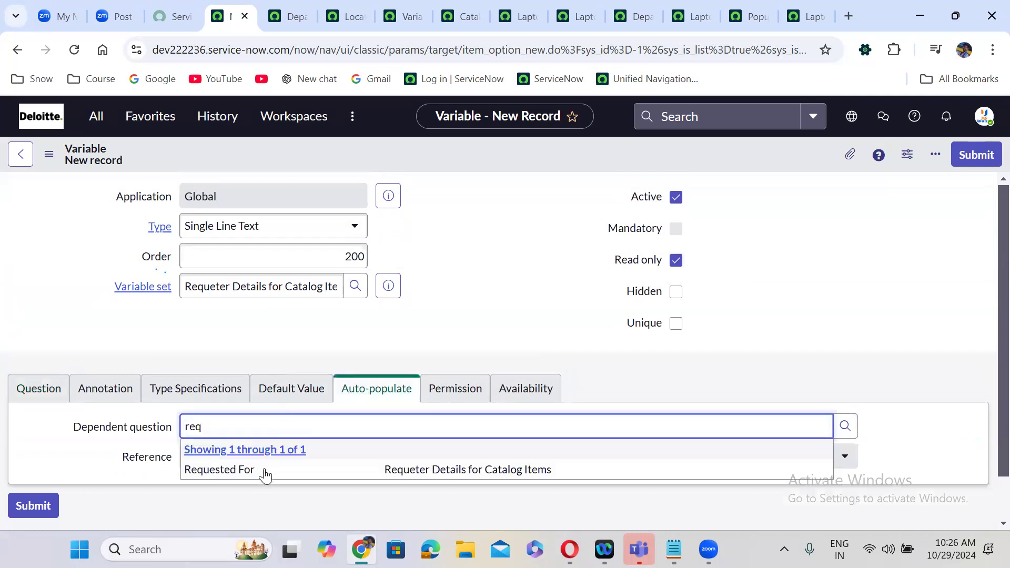
left_click(264, 469)
left_click(245, 488)
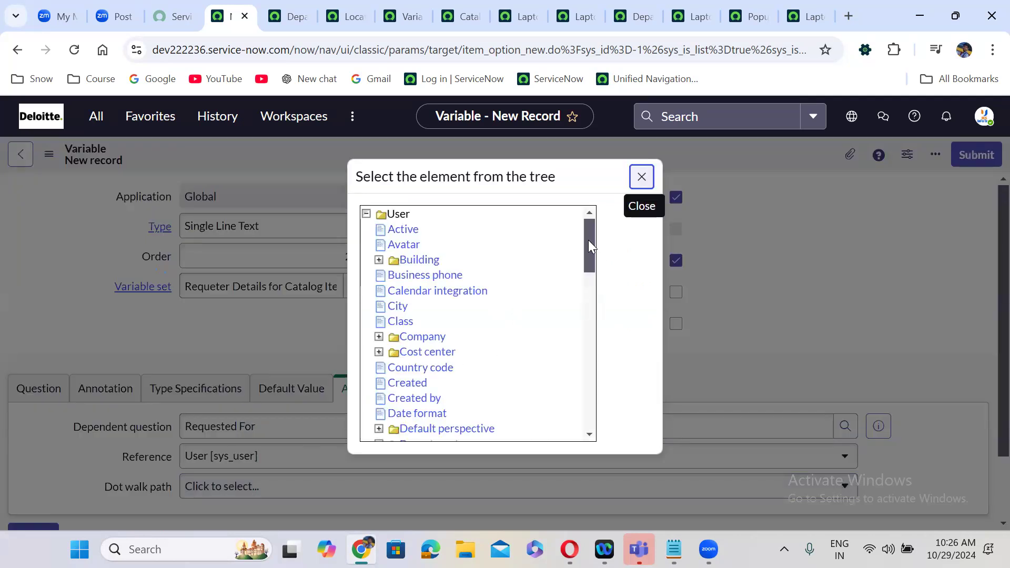
scroll(588, 260, "down", 3)
left_click(401, 311)
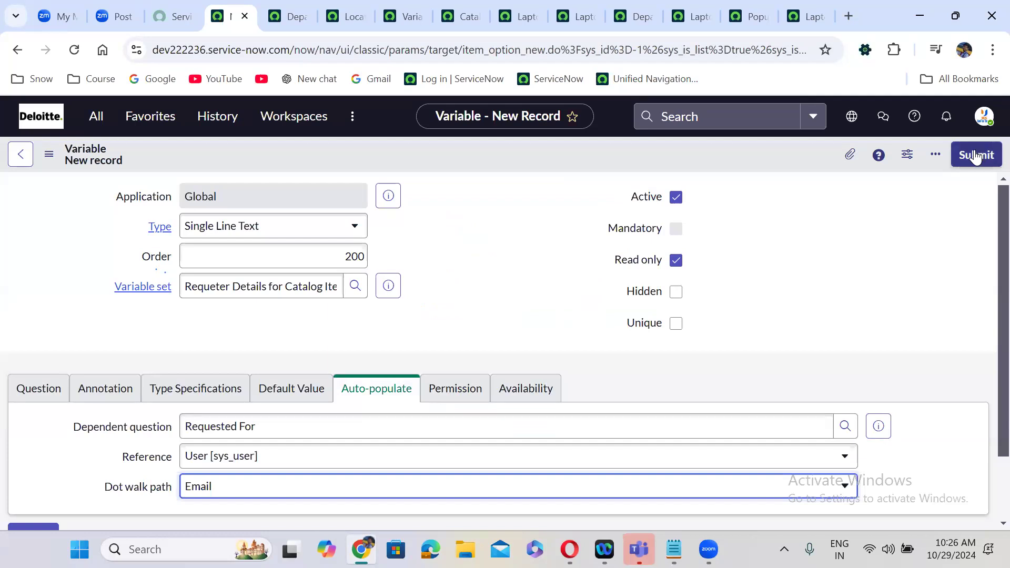
left_click(969, 153)
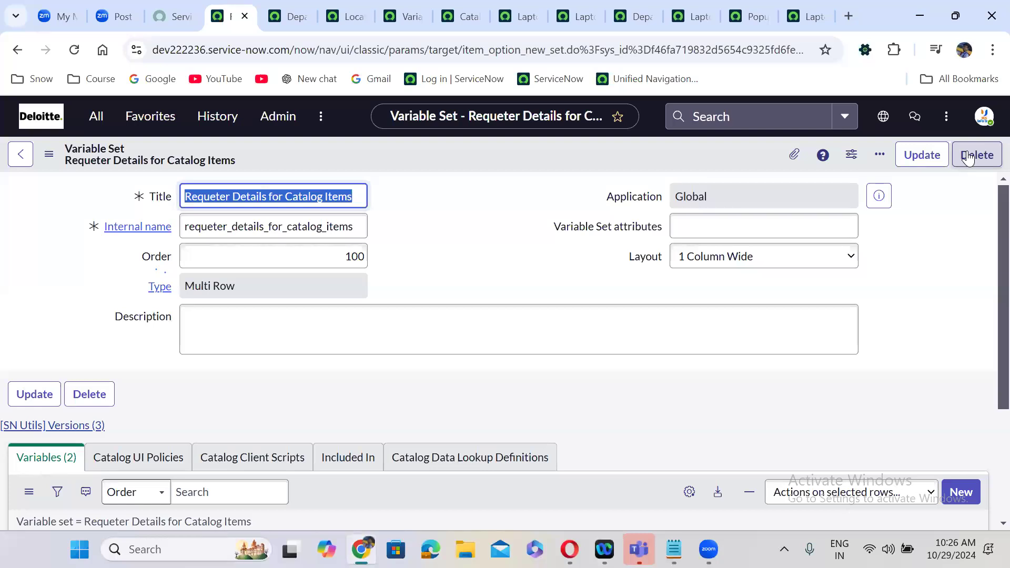
- Add a third new variable to the Requeter Details for Catalog Items set from its Variables list
left_click(404, 374)
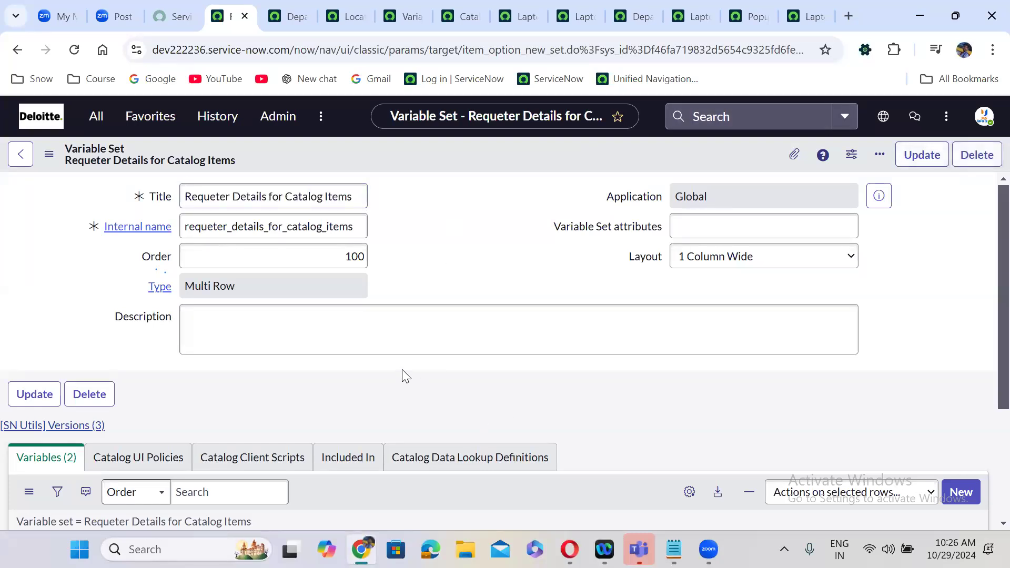
scroll(404, 374, "down", 1)
scroll(404, 374, "down", 3)
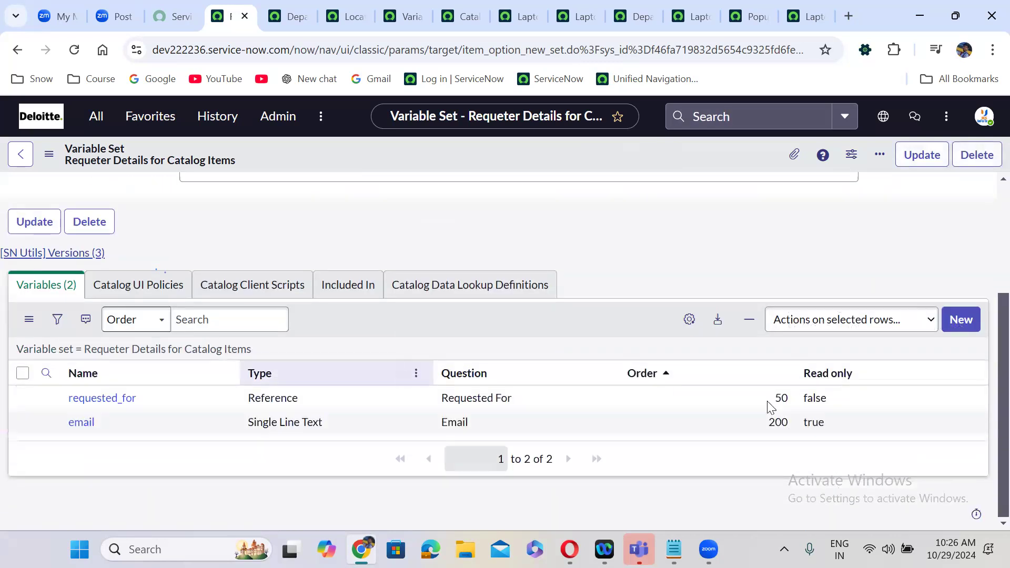
left_click(961, 320)
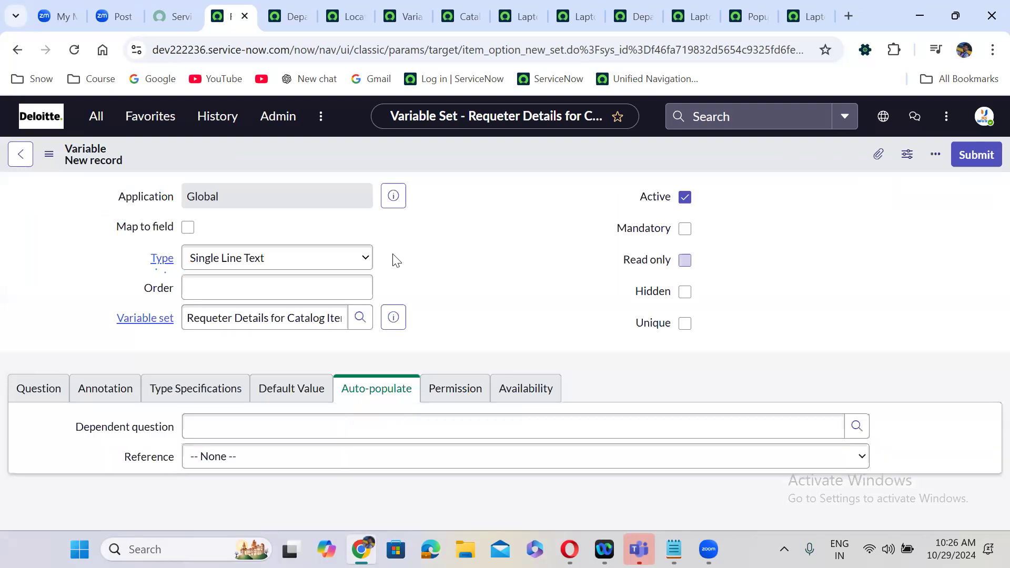
- Set the variable type to Reference with order 300
left_click(276, 259)
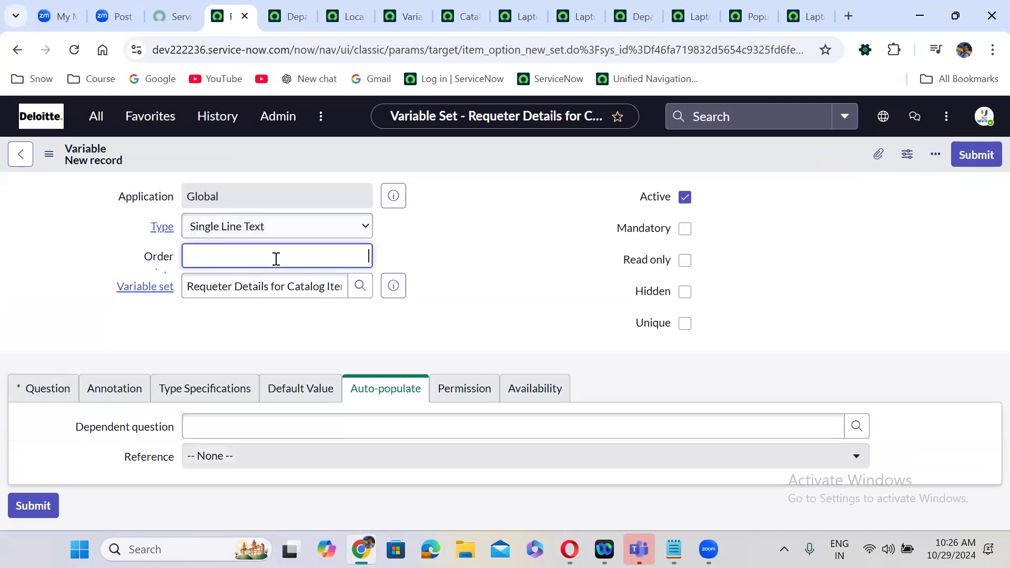
left_click(265, 225)
type("refe")
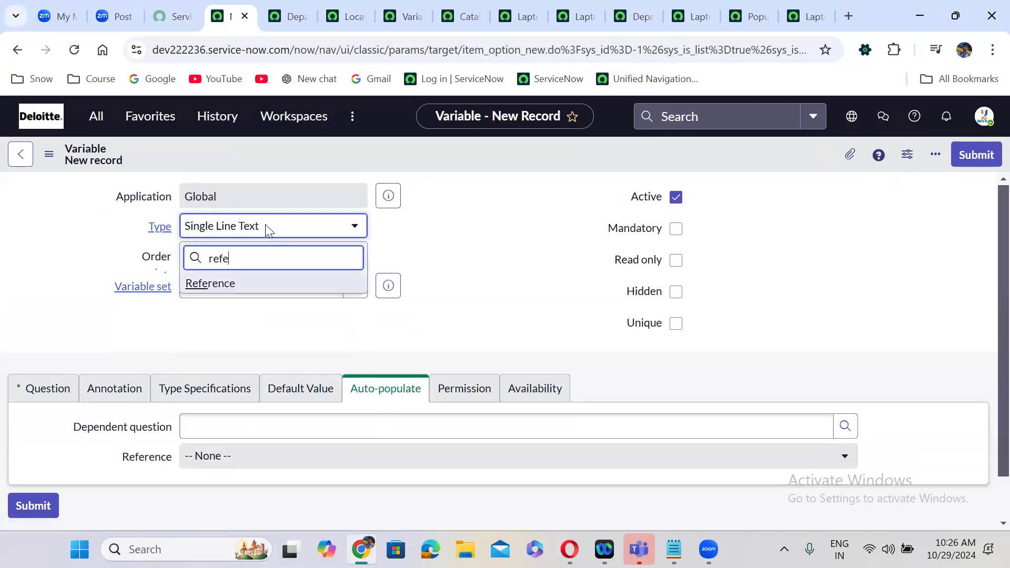
key("Return")
left_click(258, 251)
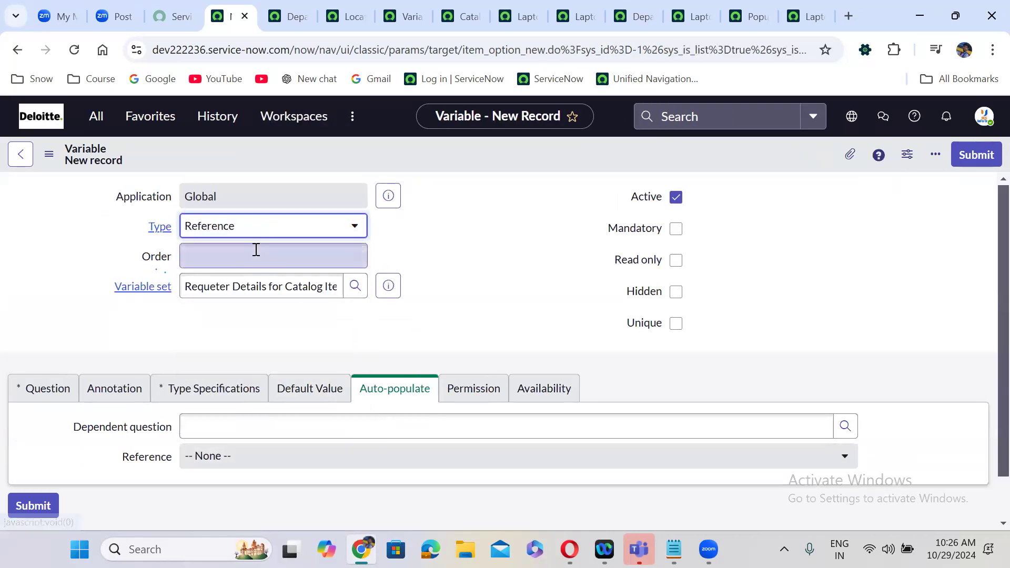
type("300")
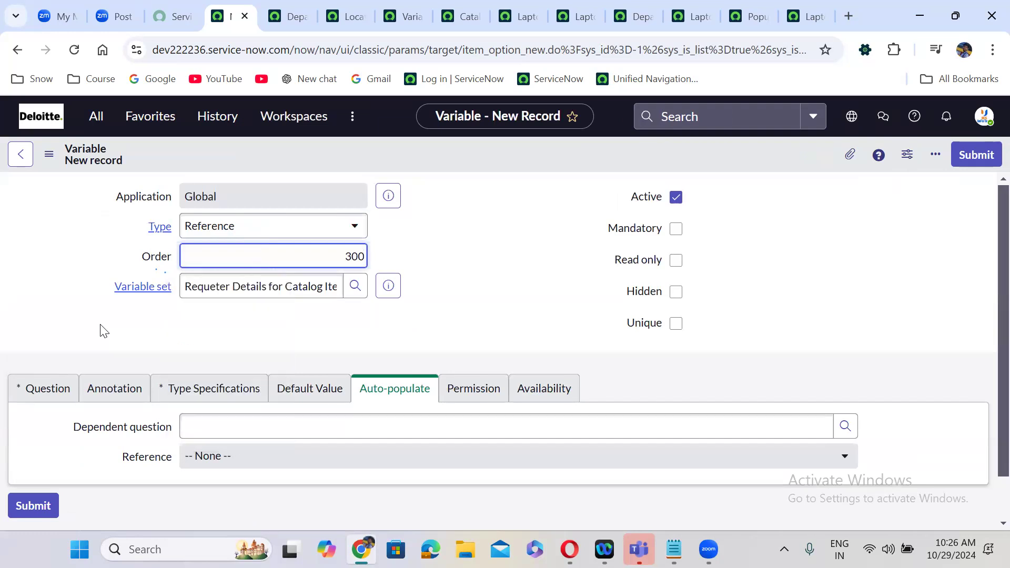
- Enter 'Location' as the question so the name fills in as location
left_click(49, 394)
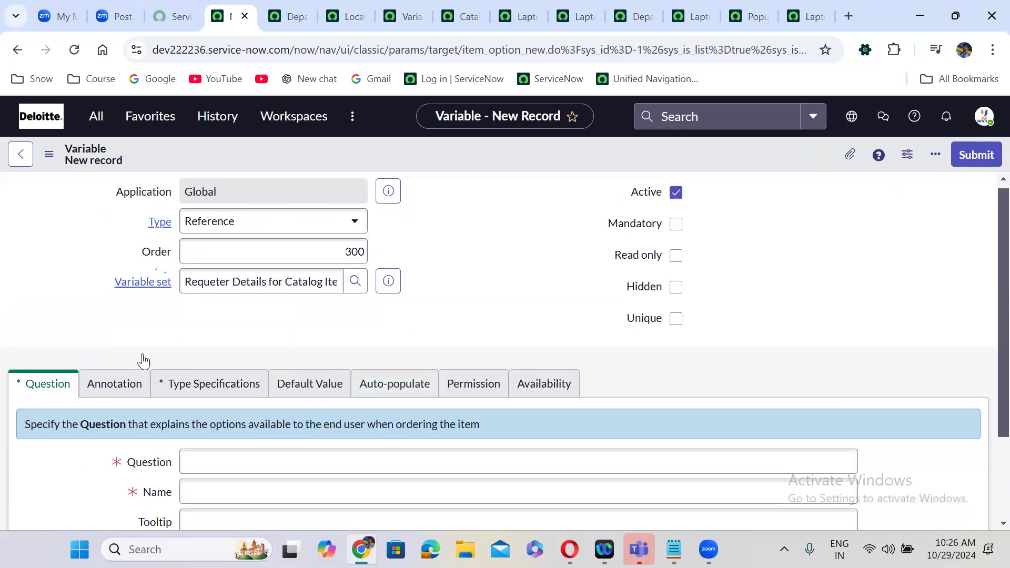
scroll(142, 358, "down", 2)
left_click(223, 370)
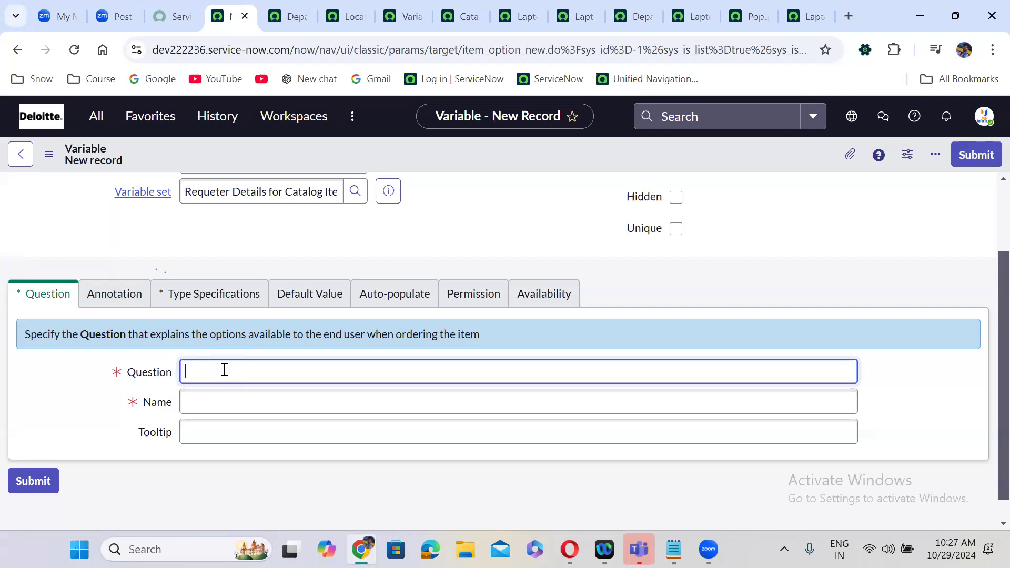
type("Location")
left_click(224, 258)
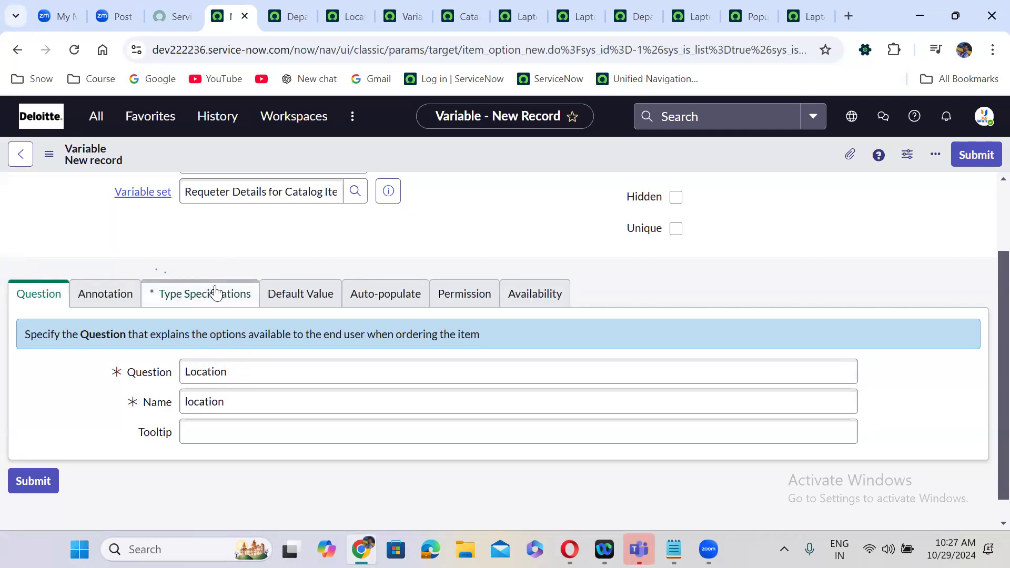
- Point the reference at the Location [cmn_location] table
left_click(216, 293)
scroll(410, 388, "down", 3)
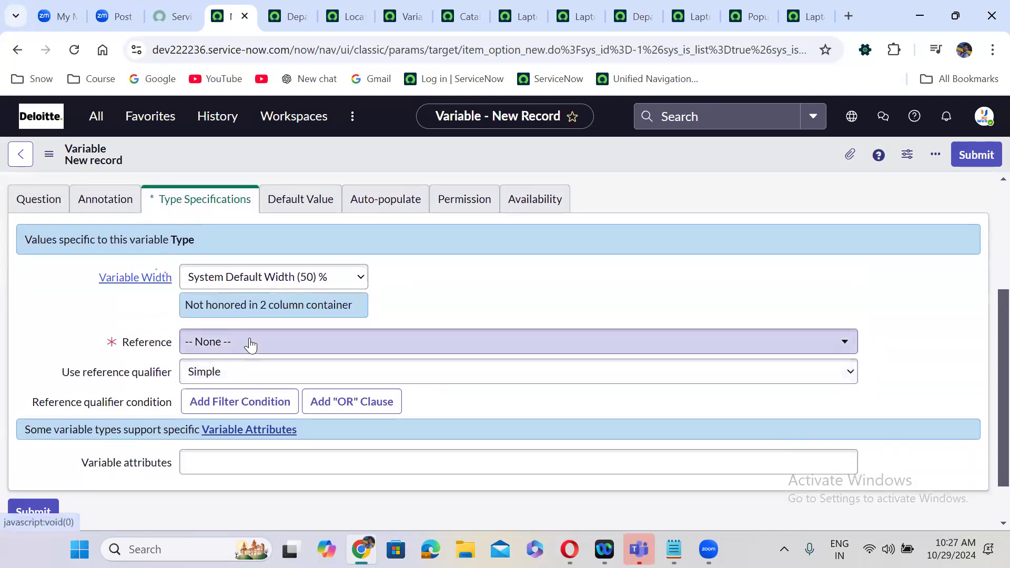
left_click(250, 343)
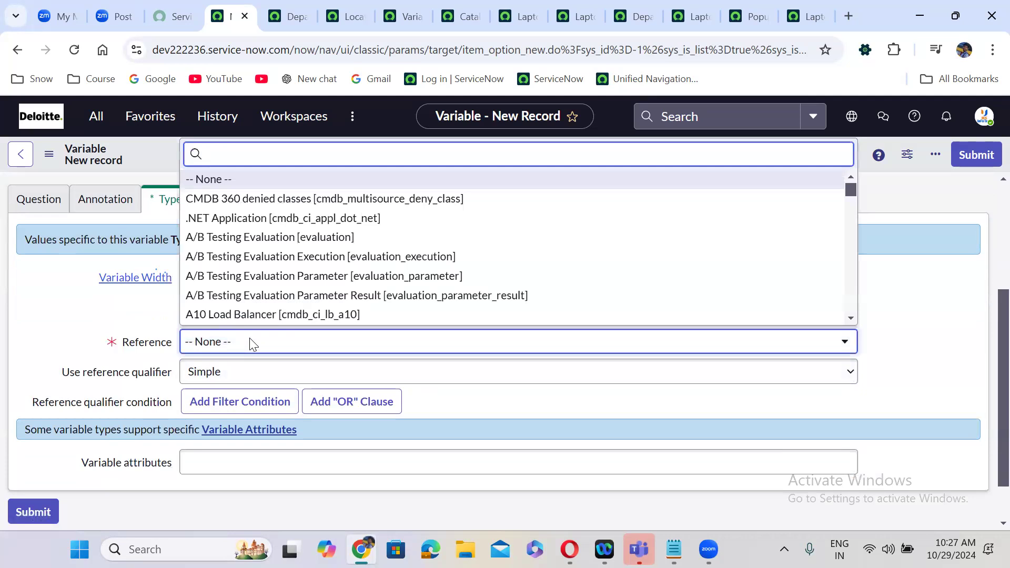
type("cmn_location")
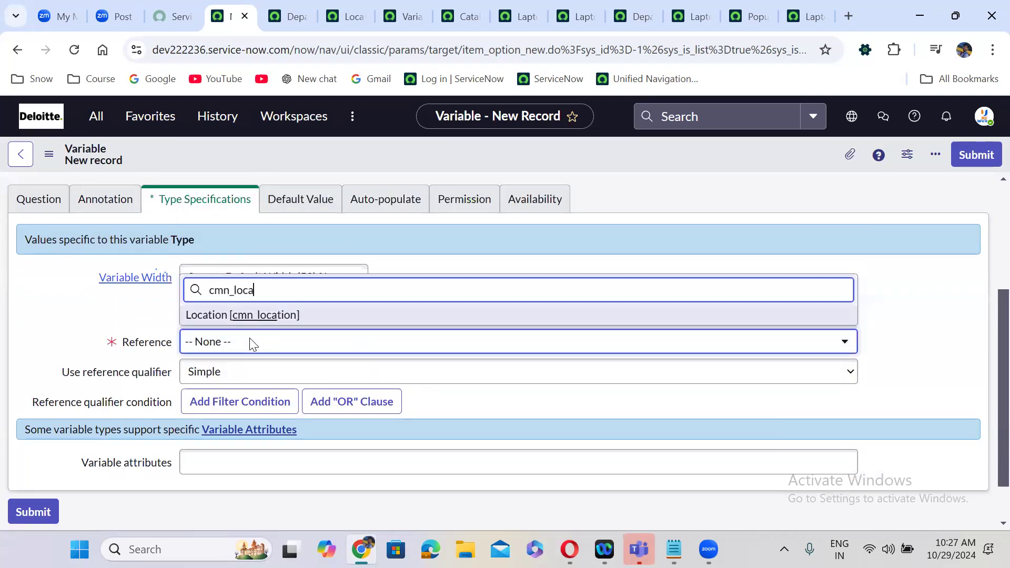
left_click(284, 315)
scroll(608, 237, "up", 4)
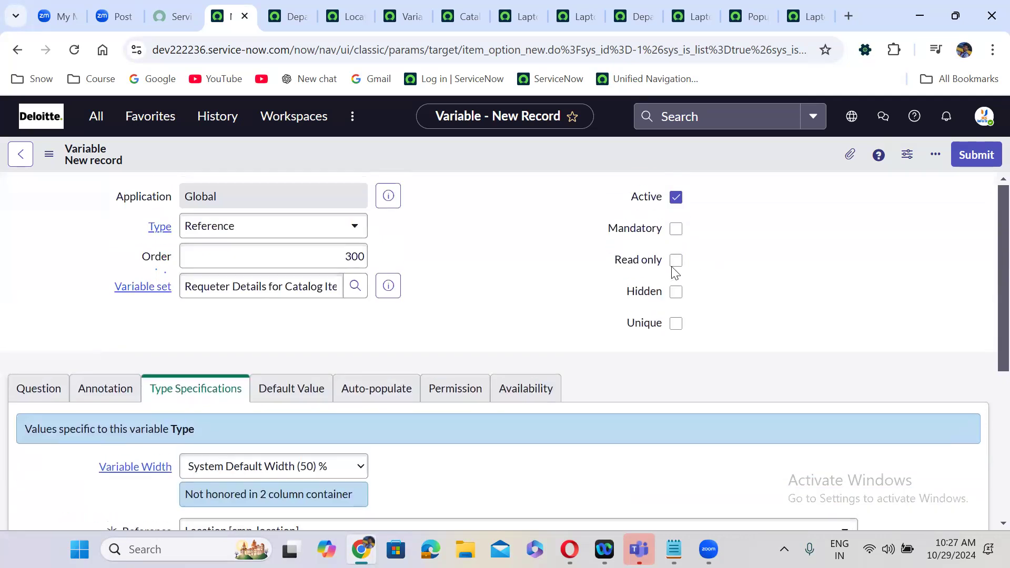
- Make the variable read-only and auto-populate it from the Requested For question
left_click(677, 260)
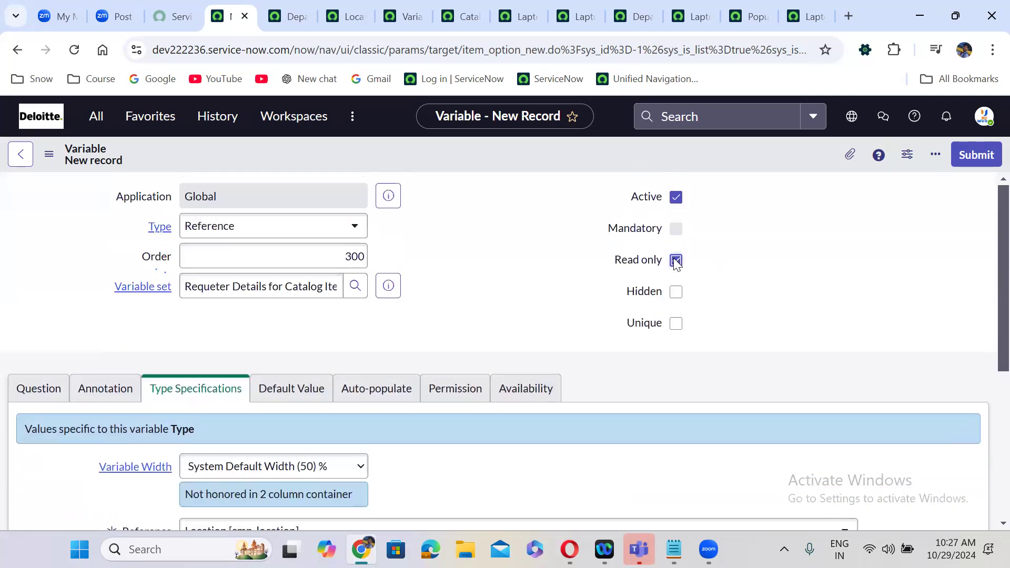
left_click(372, 391)
scroll(430, 330, "down", 1)
left_click(303, 378)
type("req")
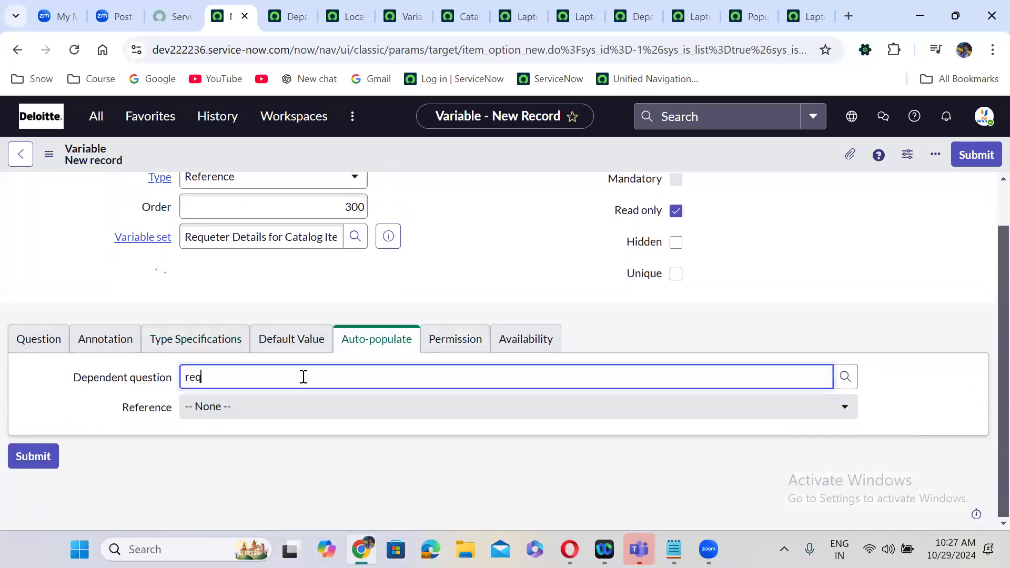
left_click(256, 423)
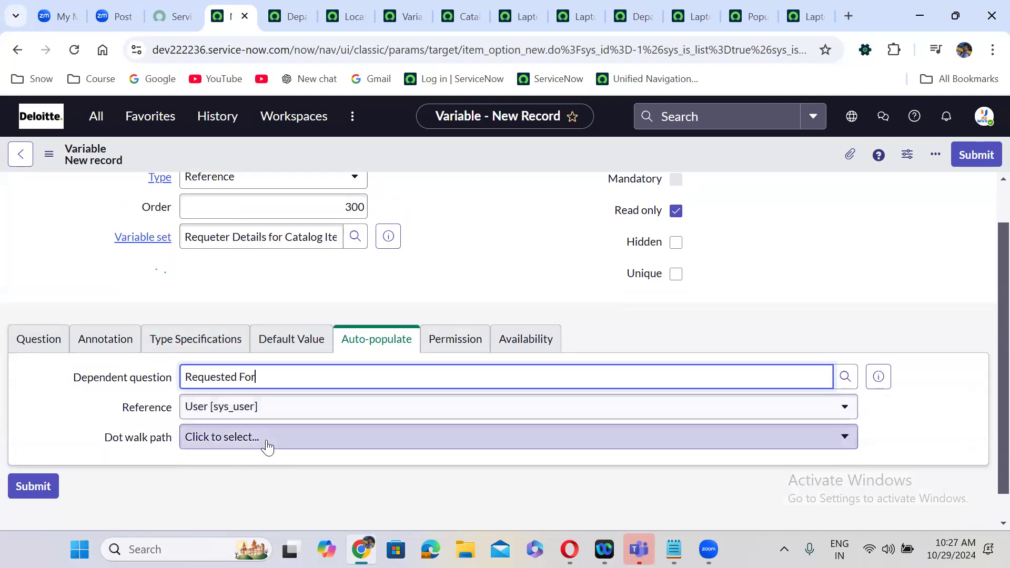
- Set the auto-populate dot-walk path to Location and submit the variable
left_click(266, 443)
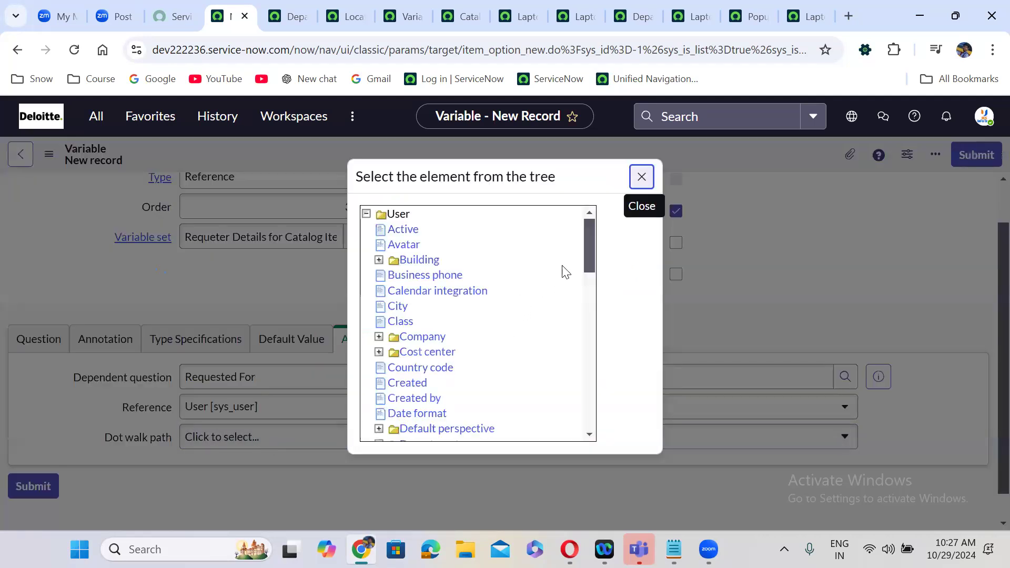
scroll(590, 247, "down", 4)
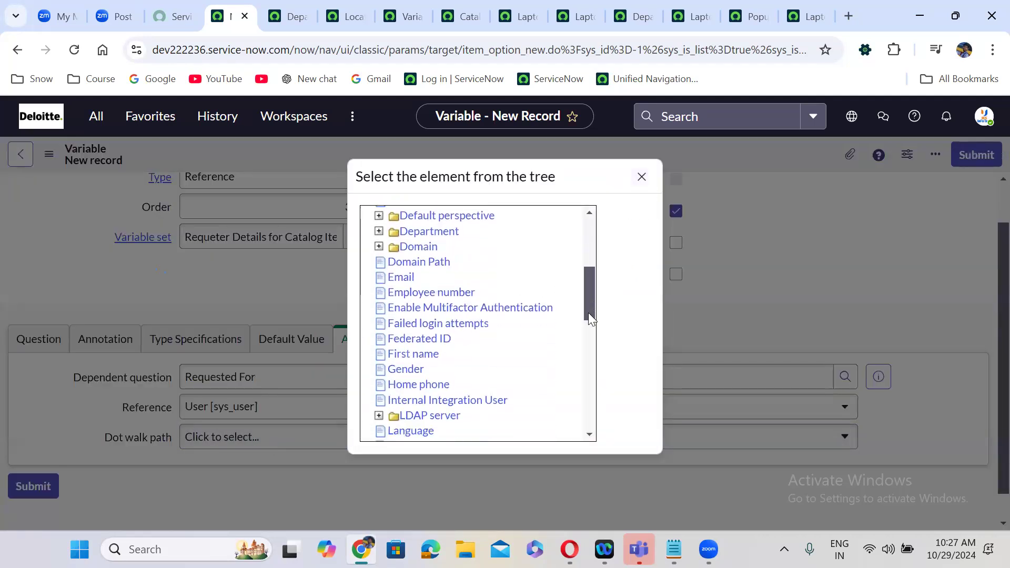
scroll(590, 315, "down", 3)
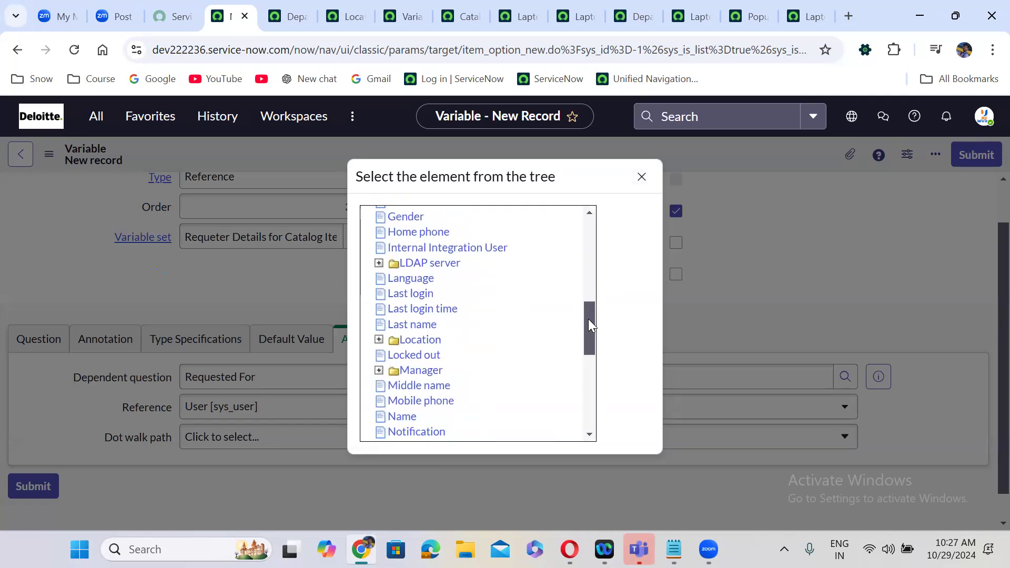
left_click_drag(589, 323, 588, 333)
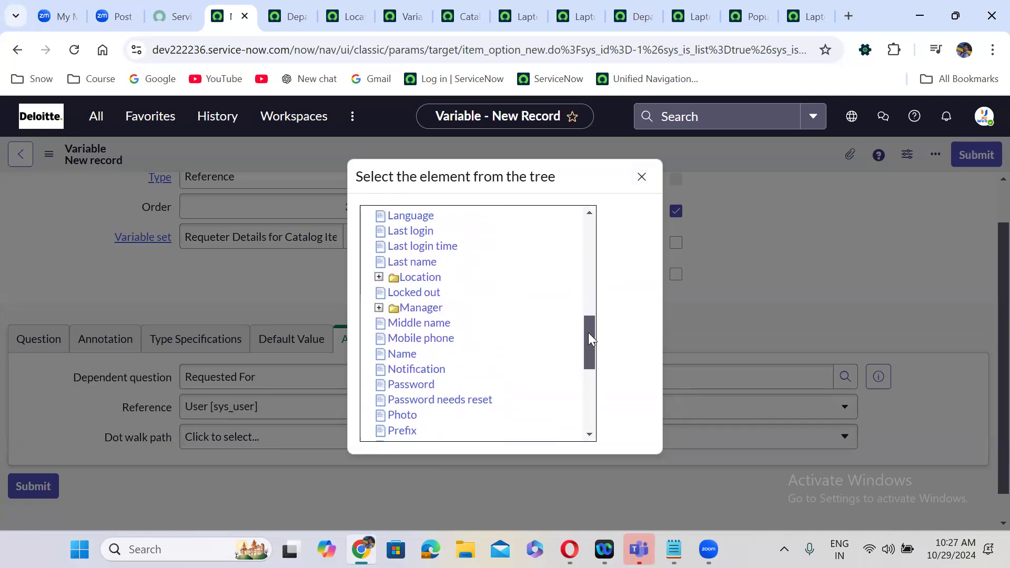
left_click(419, 280)
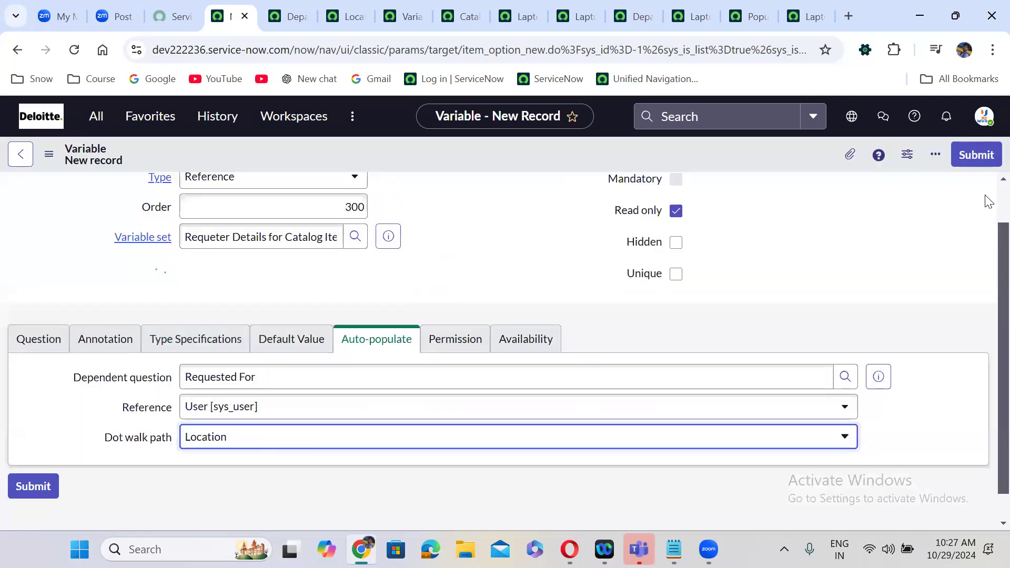
scroll(988, 201, "up", 1)
left_click(979, 154)
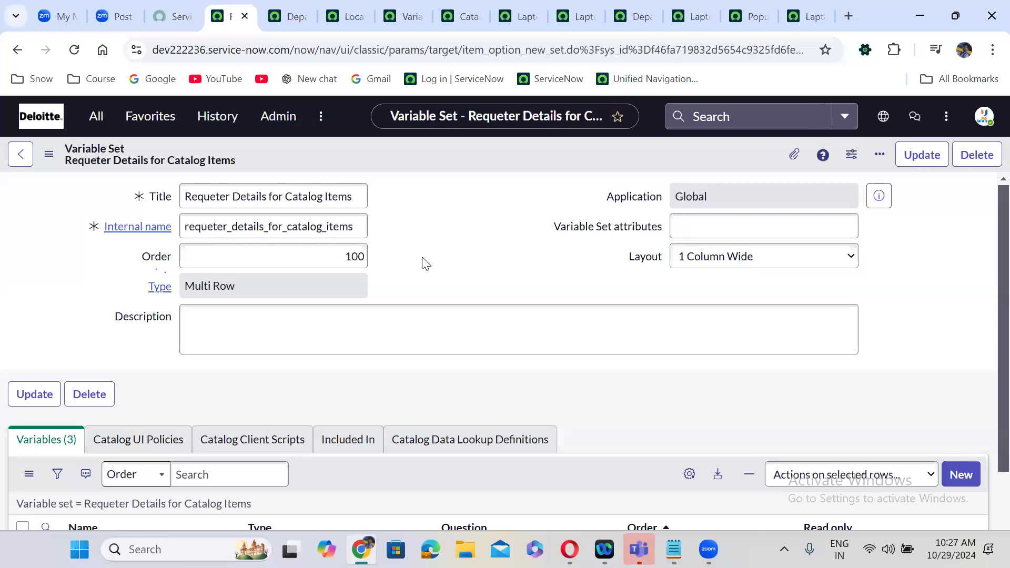
scroll(426, 263, "down", 4)
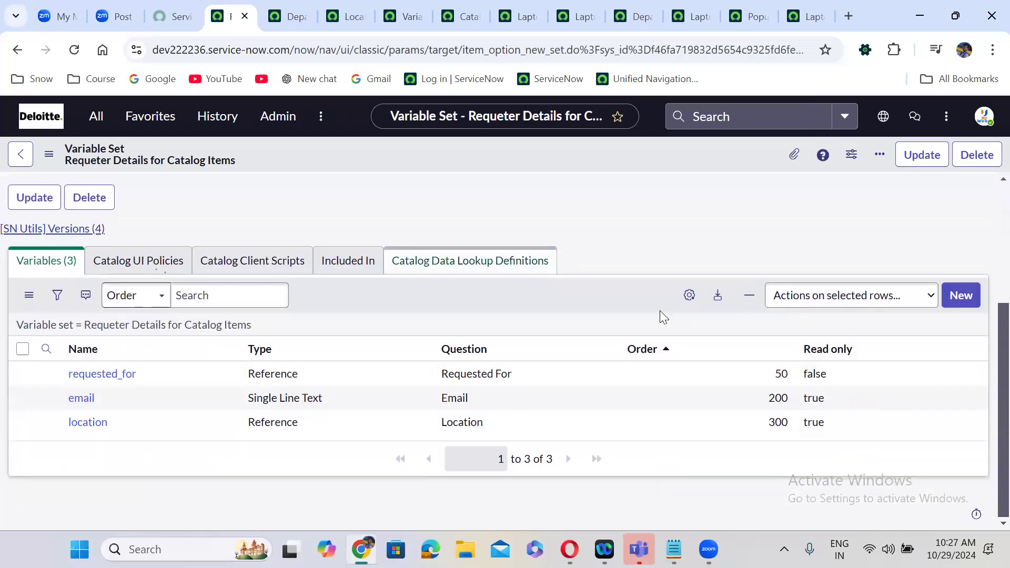
left_click(962, 294)
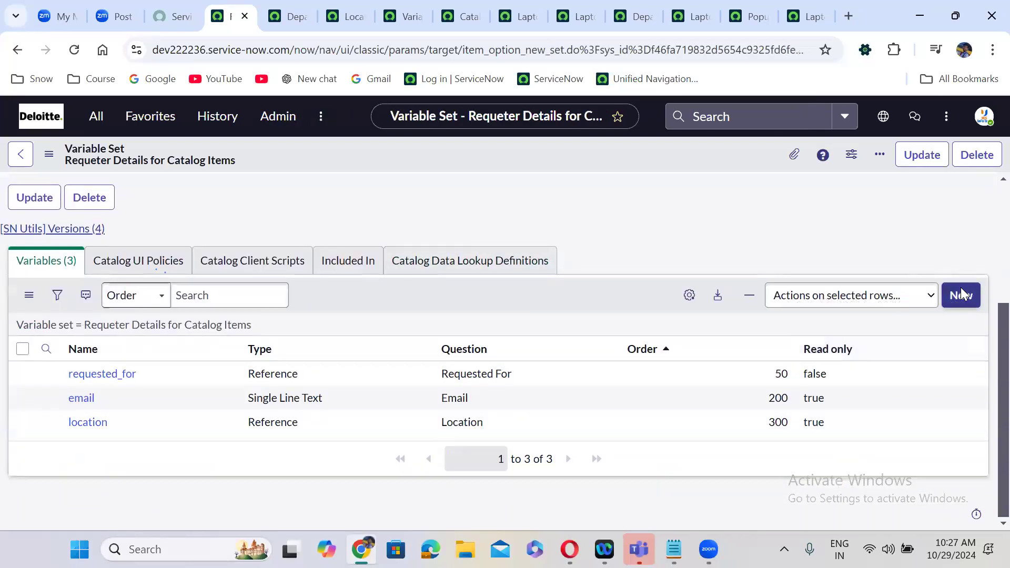
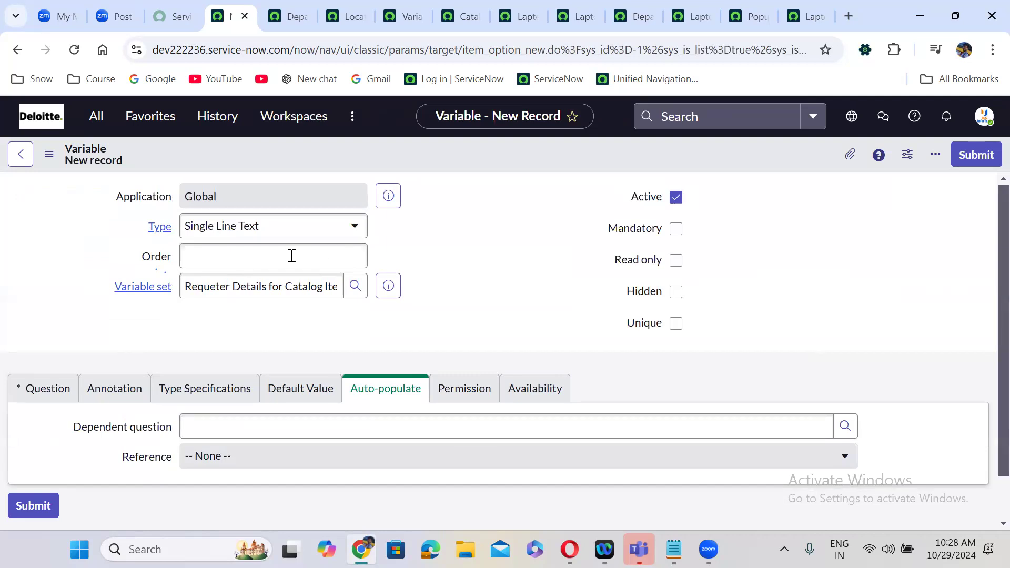
- Give the new variable order 400 and the question 'Department'
left_click(256, 258)
left_click(256, 258)
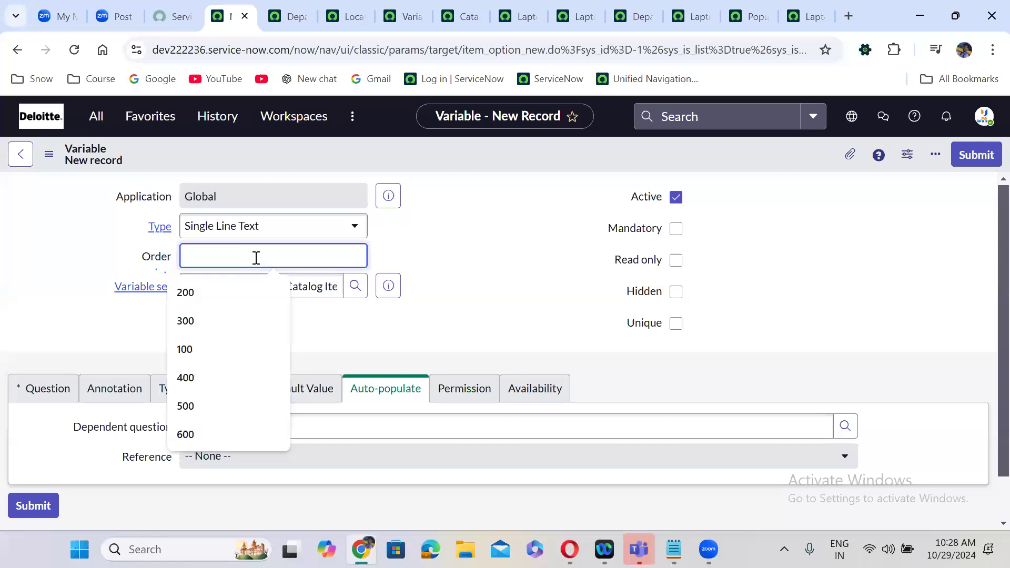
type("400")
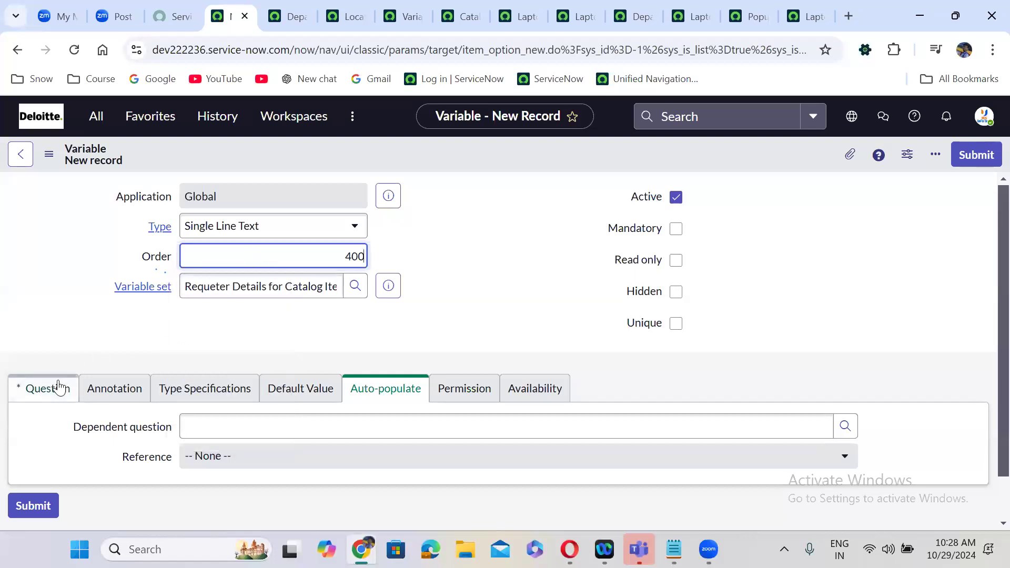
left_click(59, 388)
scroll(246, 331, "down", 2)
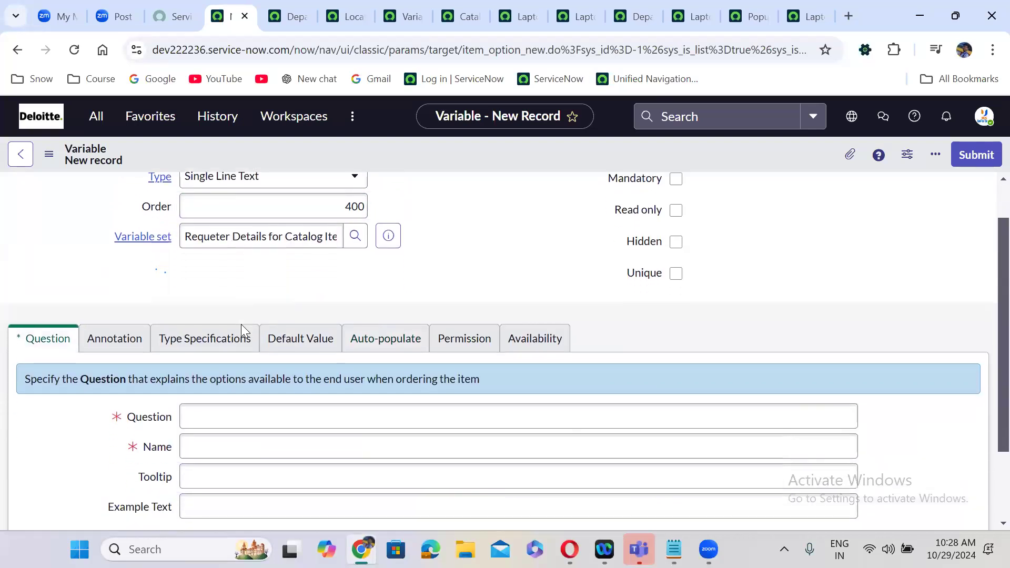
left_click(229, 377)
type("De")
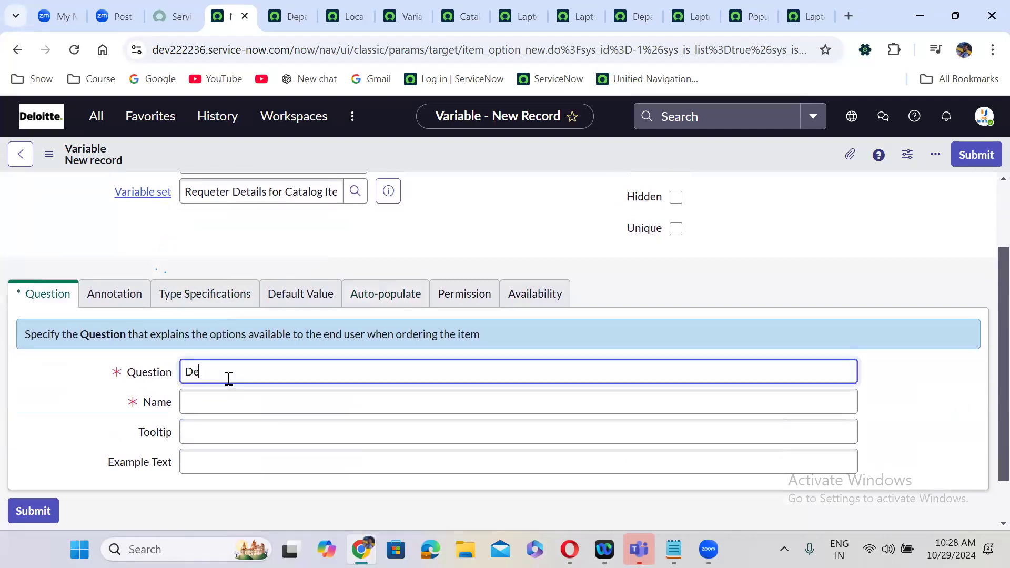
type("partment")
left_click(374, 347)
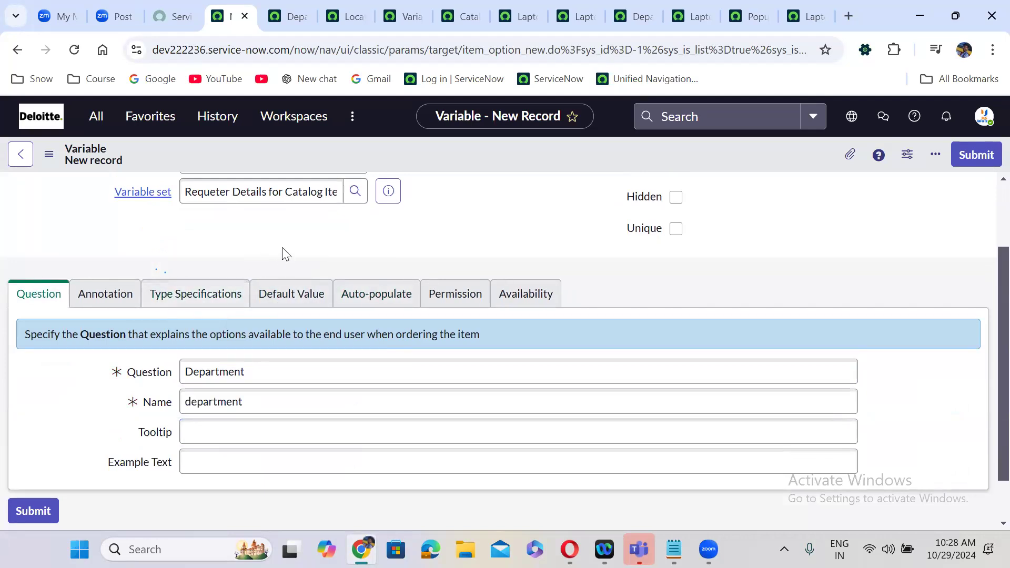
- Make it a Reference variable pointing to the Department [cmn_department] table
scroll(282, 247, "up", 2)
left_click(246, 226)
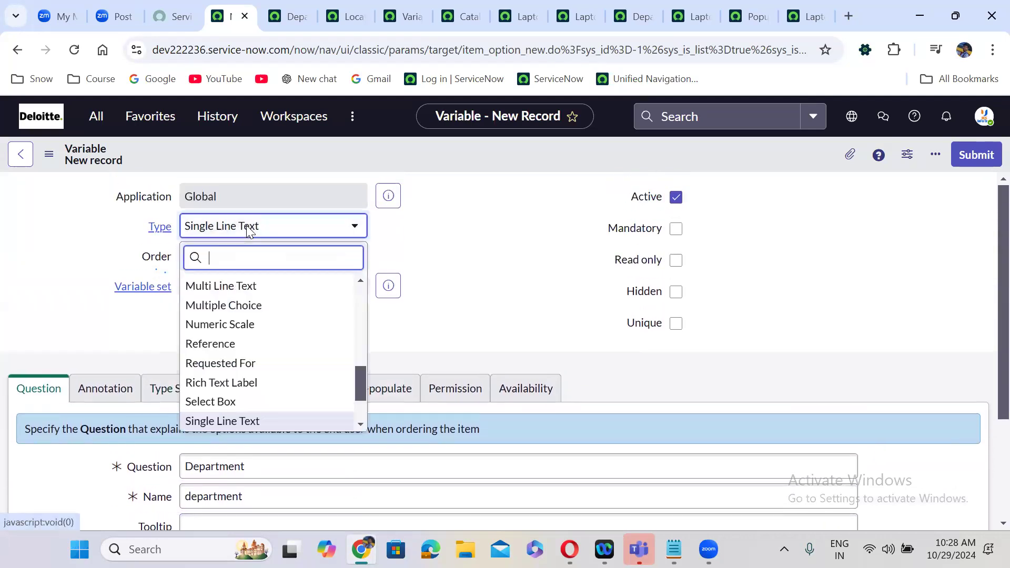
type("refe")
key("Return")
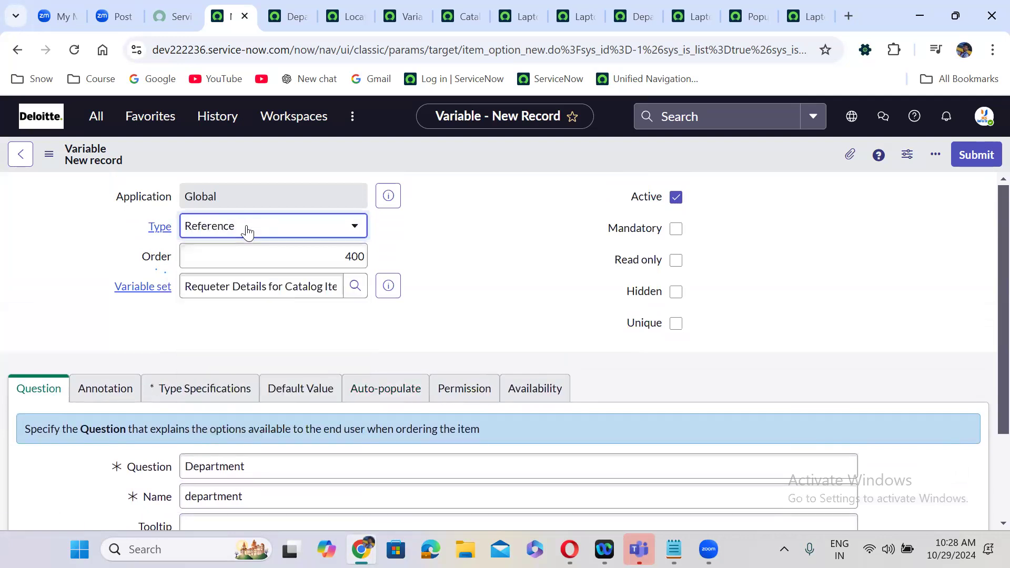
left_click(242, 388)
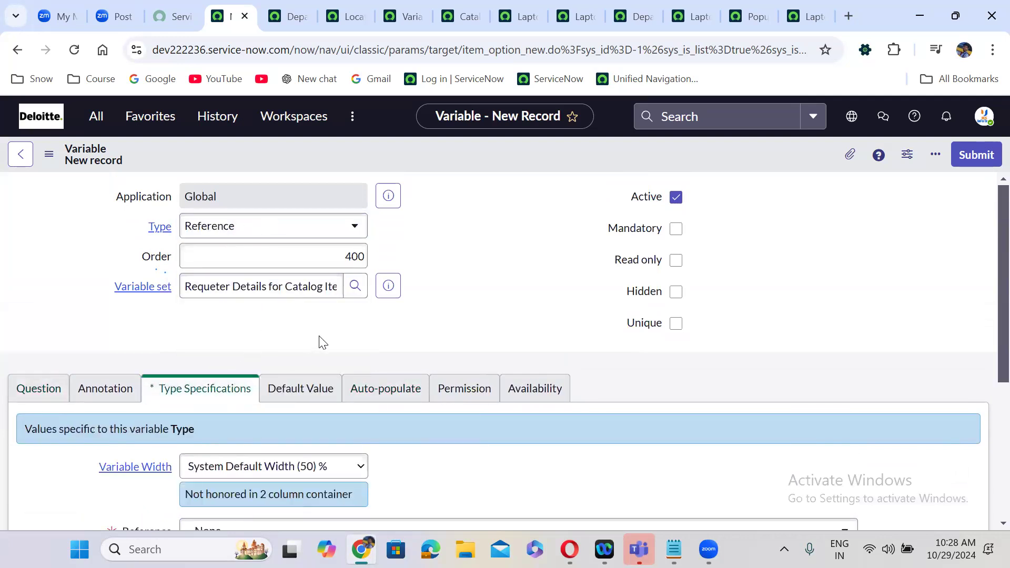
scroll(321, 341, "down", 4)
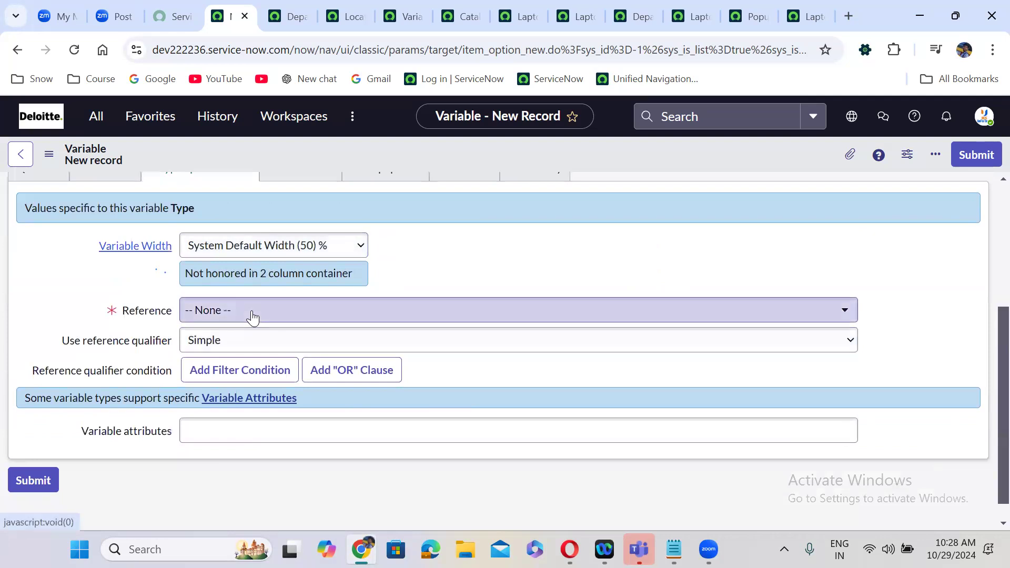
left_click(252, 315)
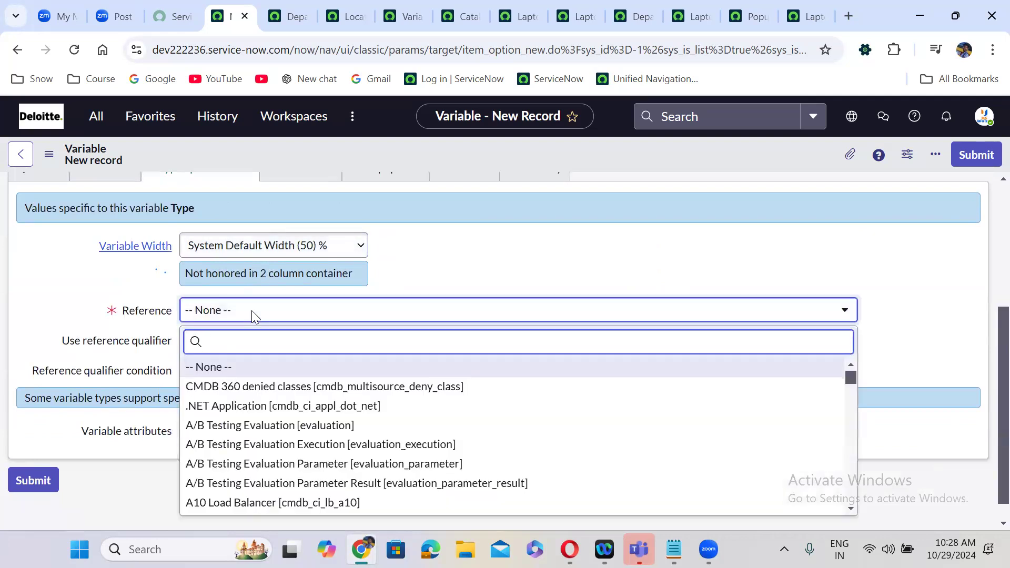
type("cmn_depart")
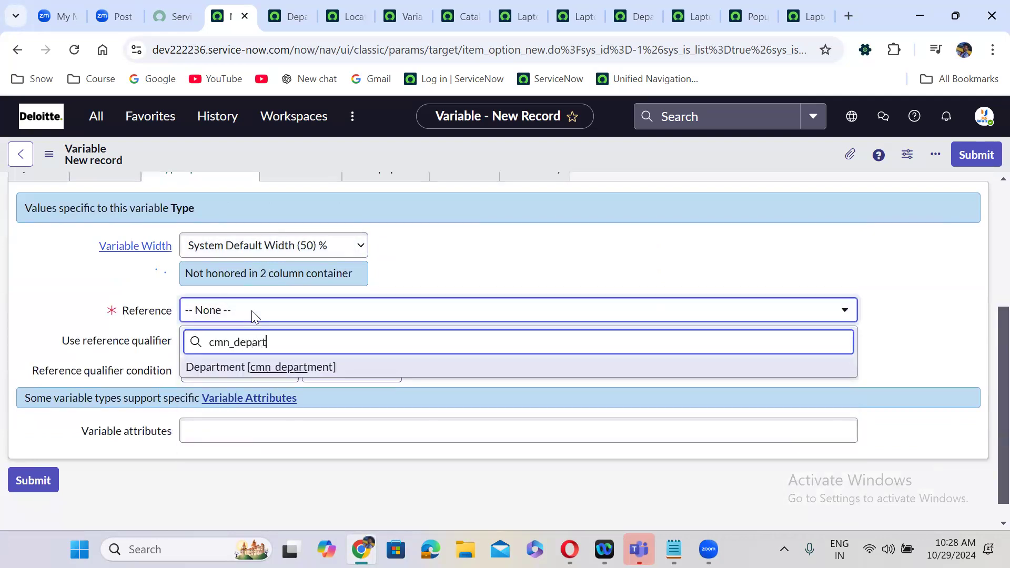
key("Return")
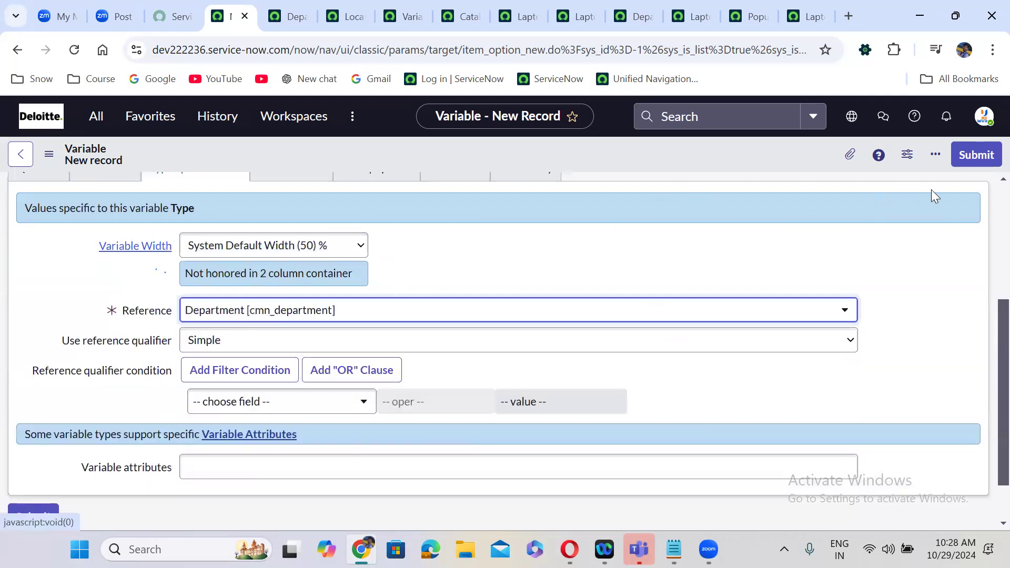
scroll(985, 191, "up", 4)
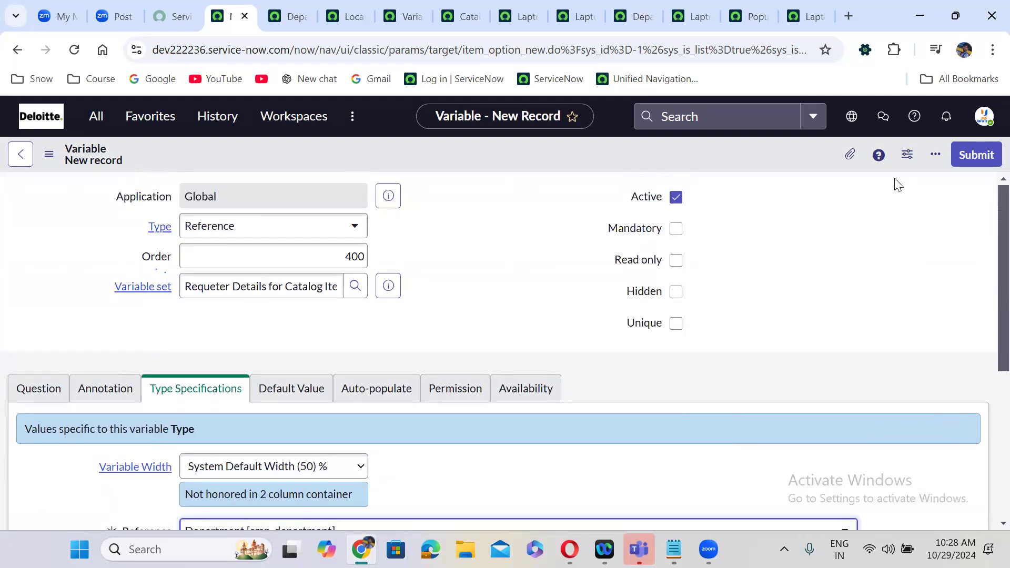
- Mark the Department variable read-only and submit it
left_click(420, 77)
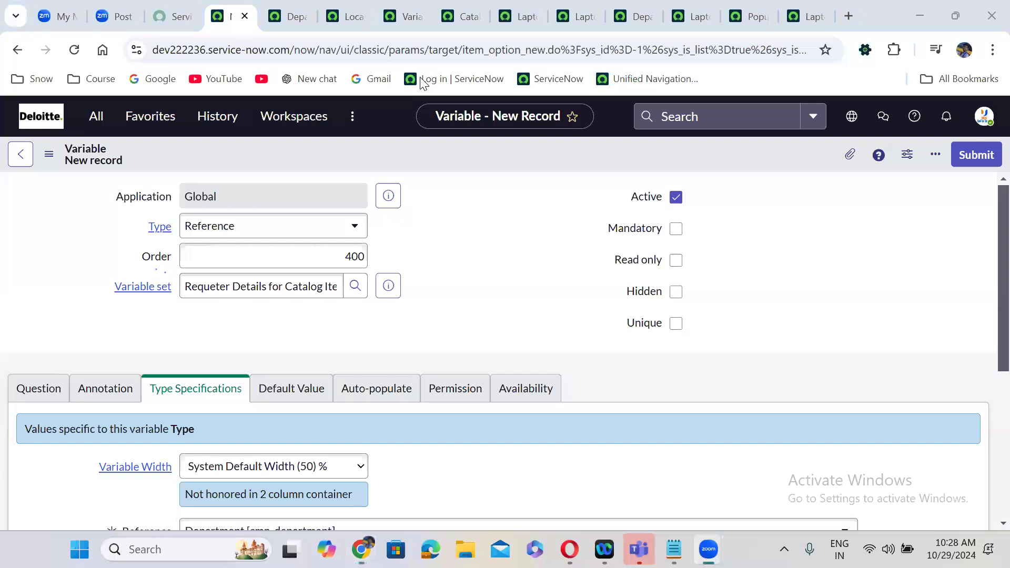
left_click(451, 283)
left_click(677, 261)
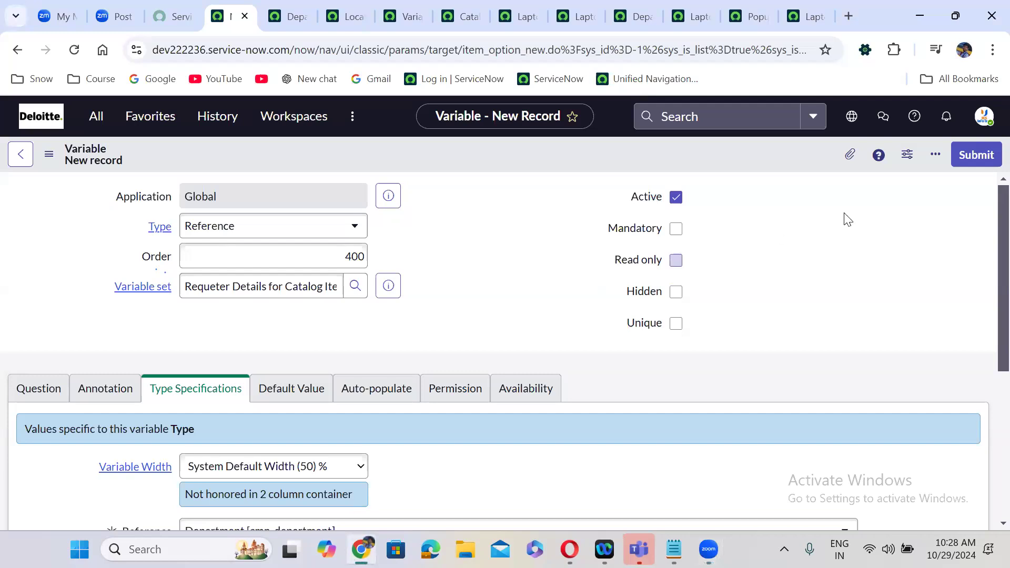
left_click(985, 156)
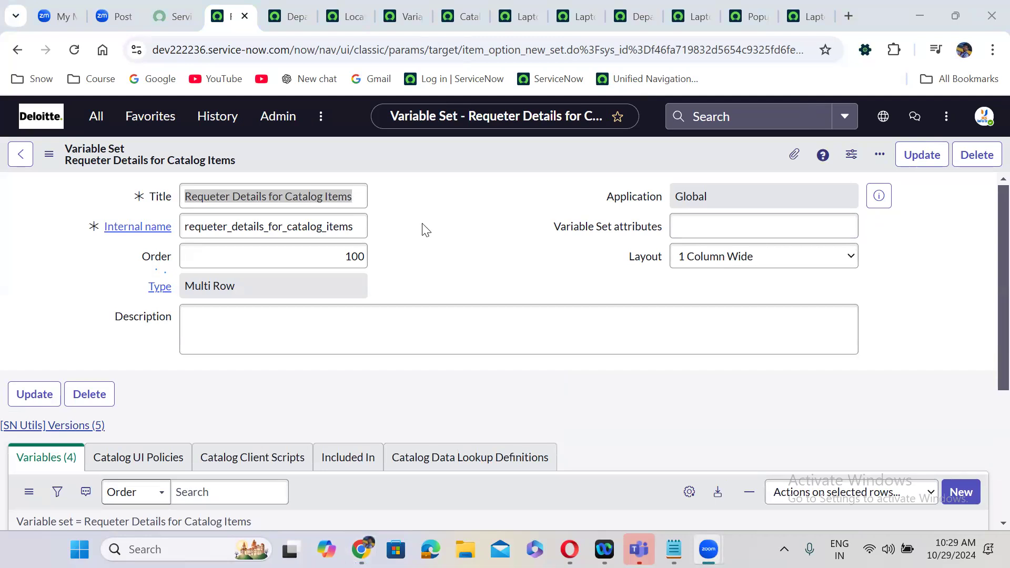
- Review the variables, then show the Variable Sets related list on Laptop Request for Employees
scroll(426, 230, "down", 4)
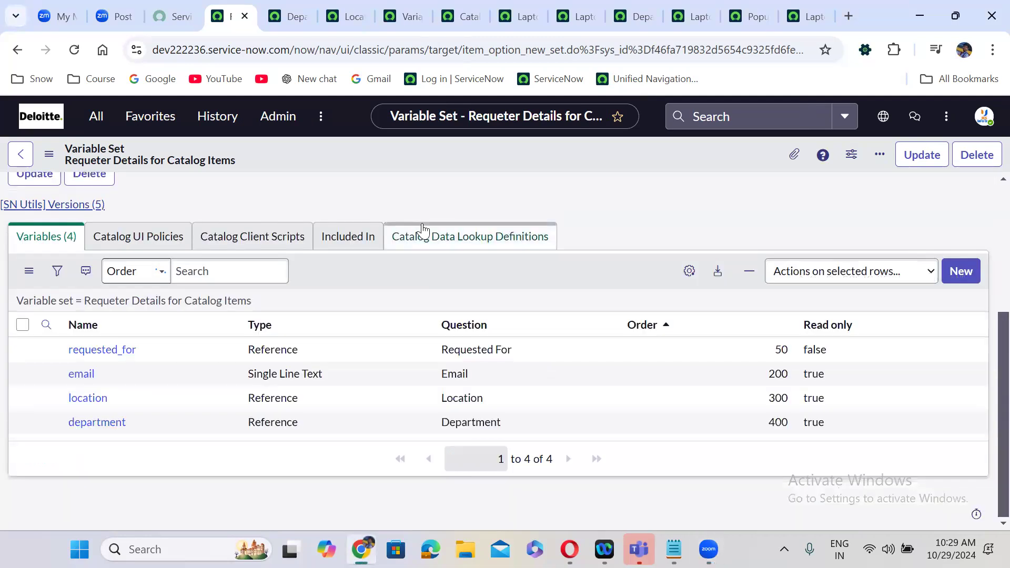
scroll(422, 228, "up", 4)
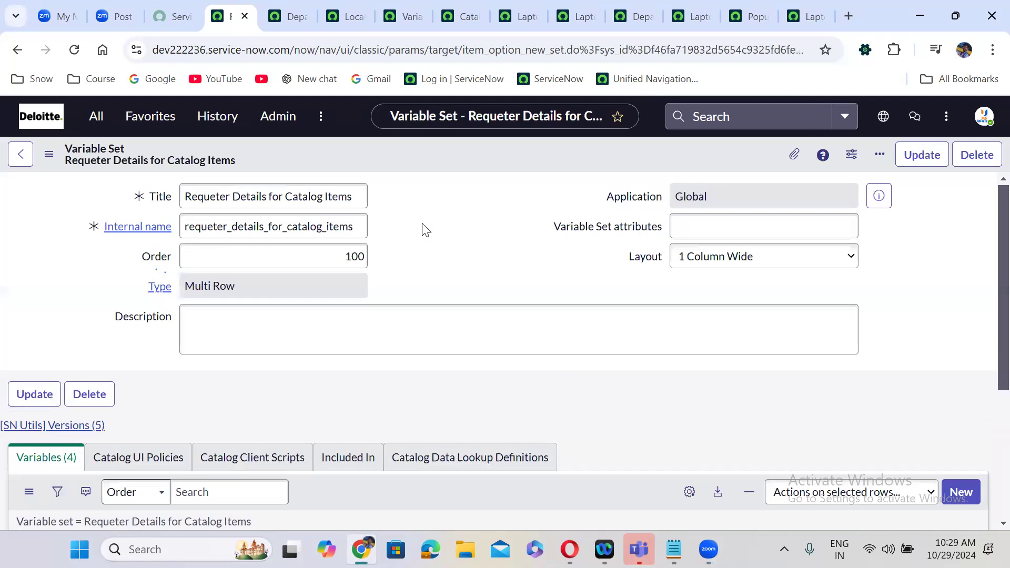
left_click(676, 5)
left_click(117, 414)
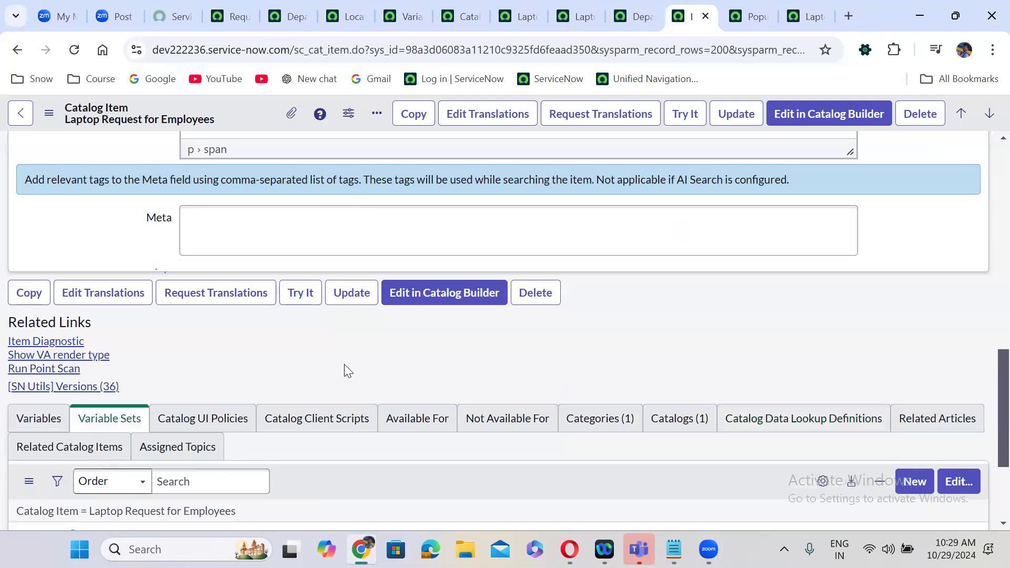
scroll(345, 366, "down", 2)
- Add 'Requeter Details for Catalog Items' to the item's variable sets and save
left_click(946, 385)
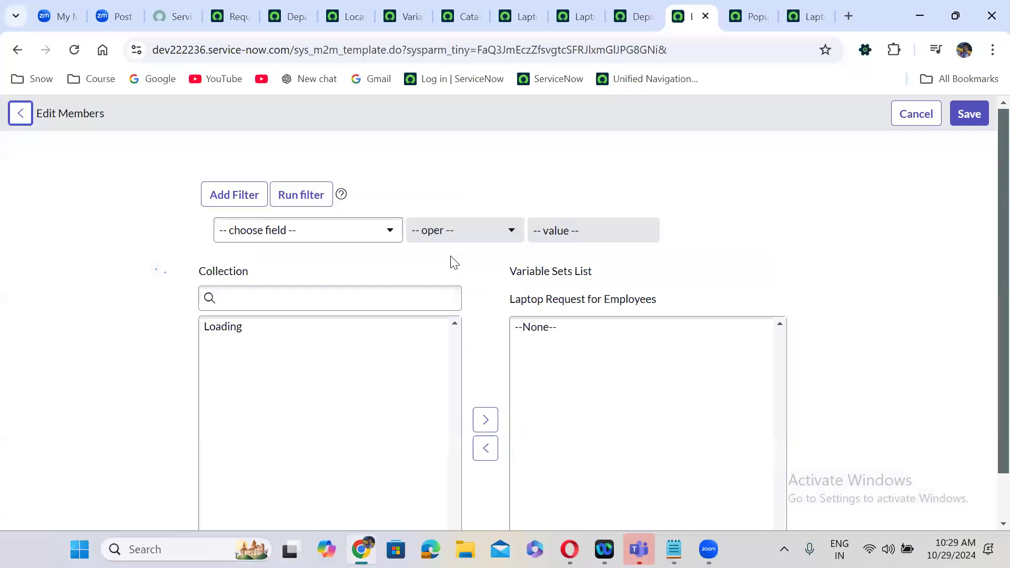
left_click(236, 299)
type("reques")
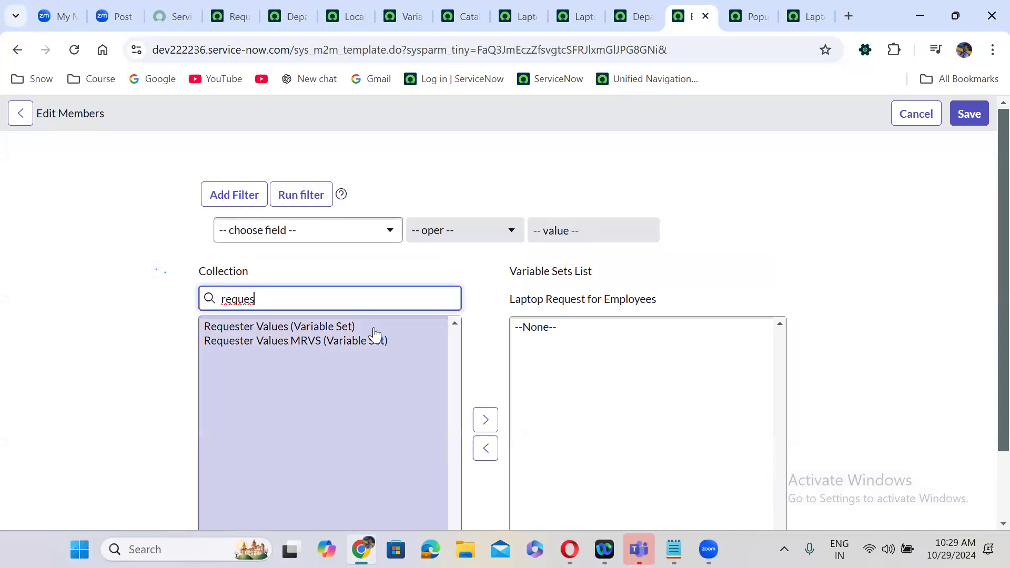
key("BackSpace")
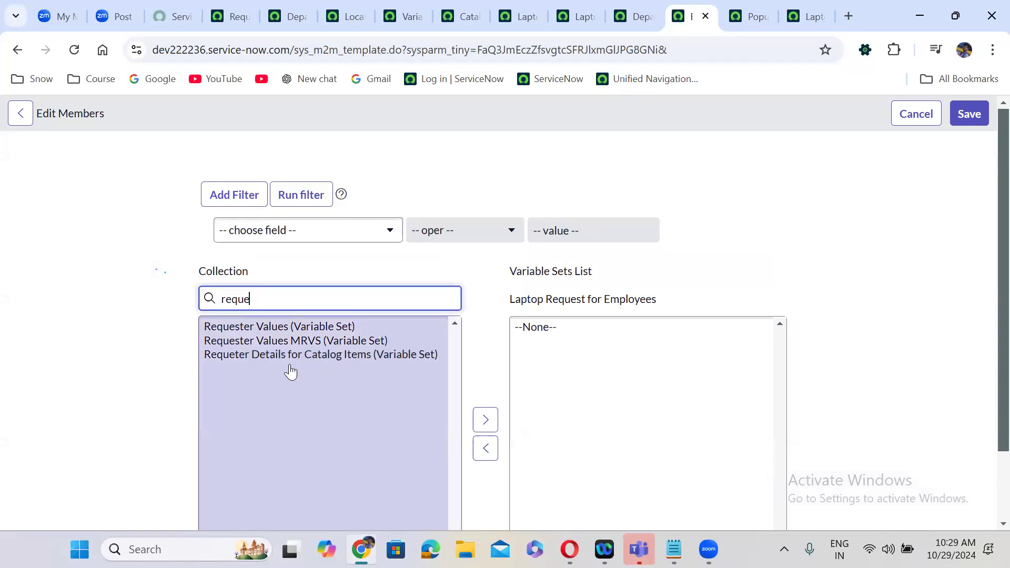
left_click(268, 362)
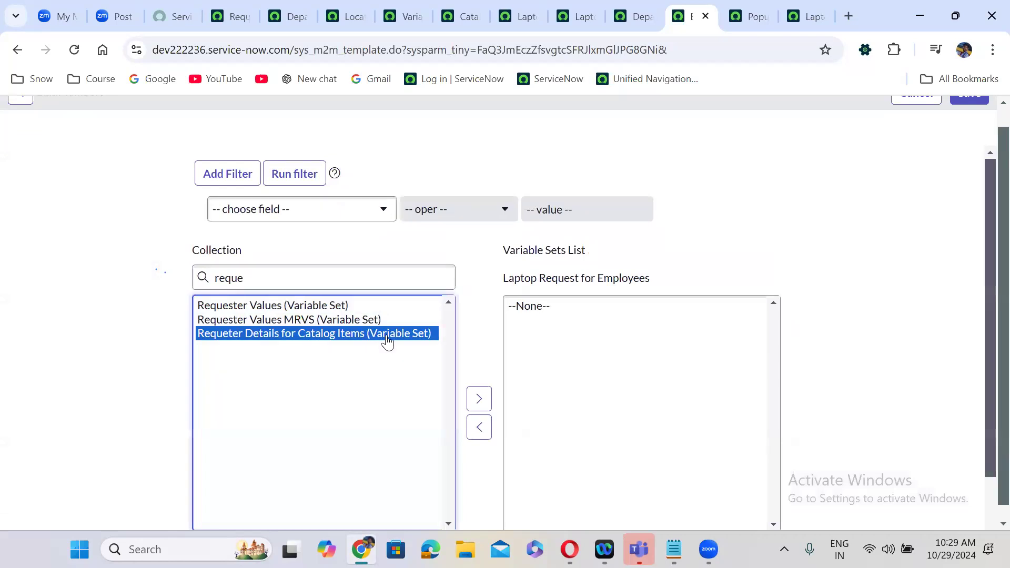
left_click(479, 399)
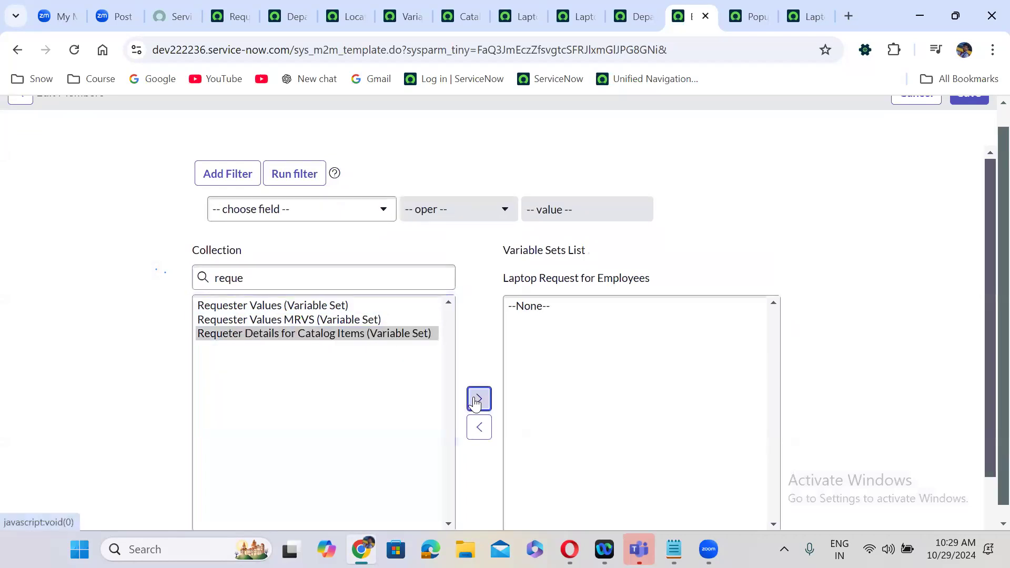
left_click(986, 108)
scroll(986, 110, "up", 1)
left_click(971, 111)
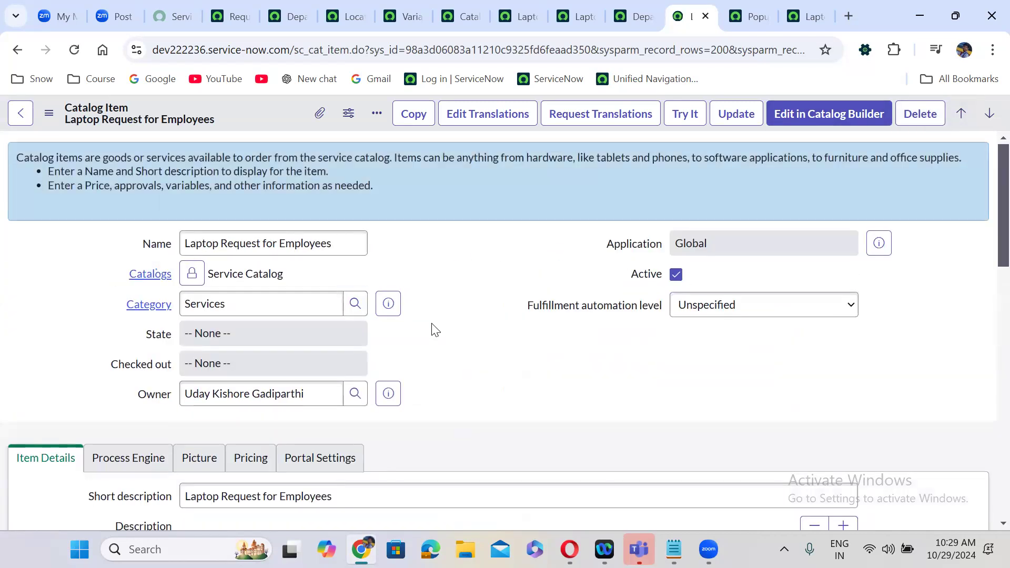
- Reload the Laptop Request for Employees order page to pick up the variable set
left_click(743, 8)
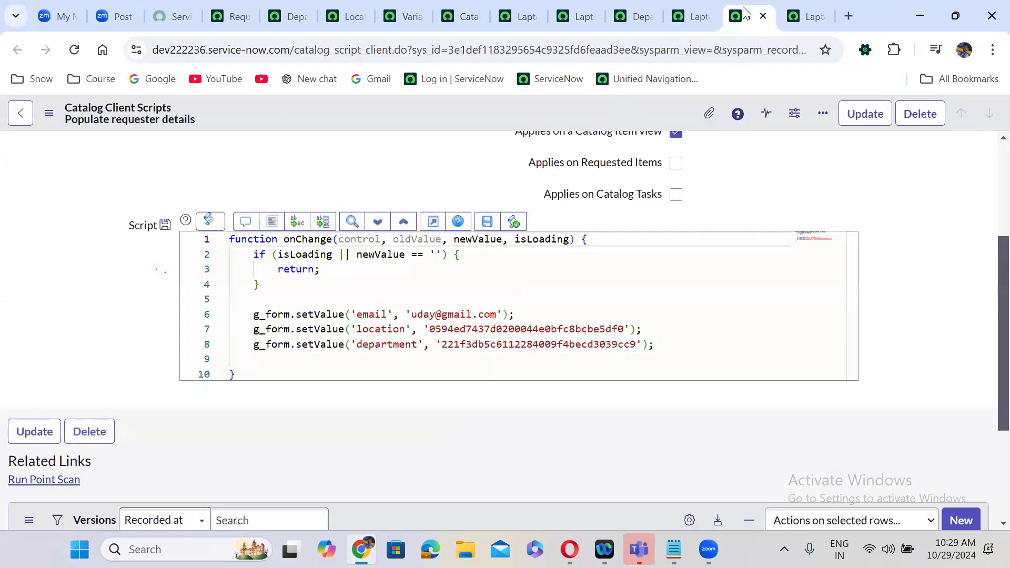
left_click(805, 15)
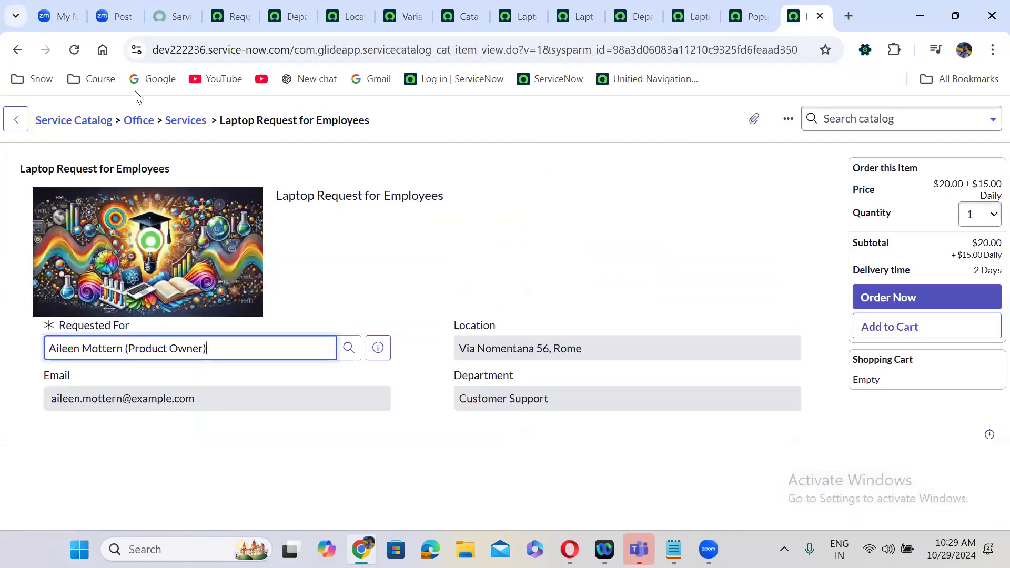
left_click(73, 49)
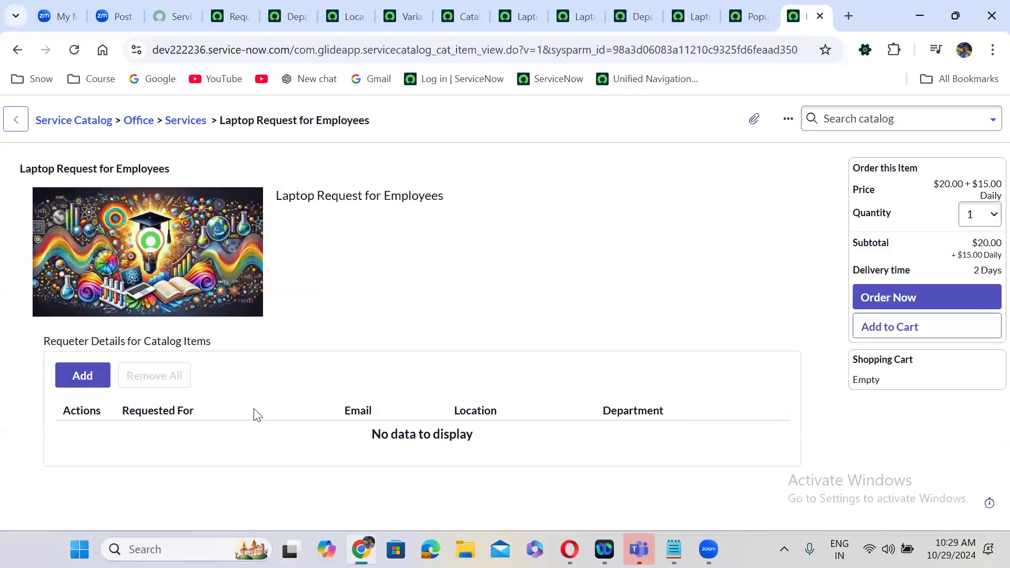
- Add requester rows for the user matching 'abel' and for the prefilled user
left_click(82, 378)
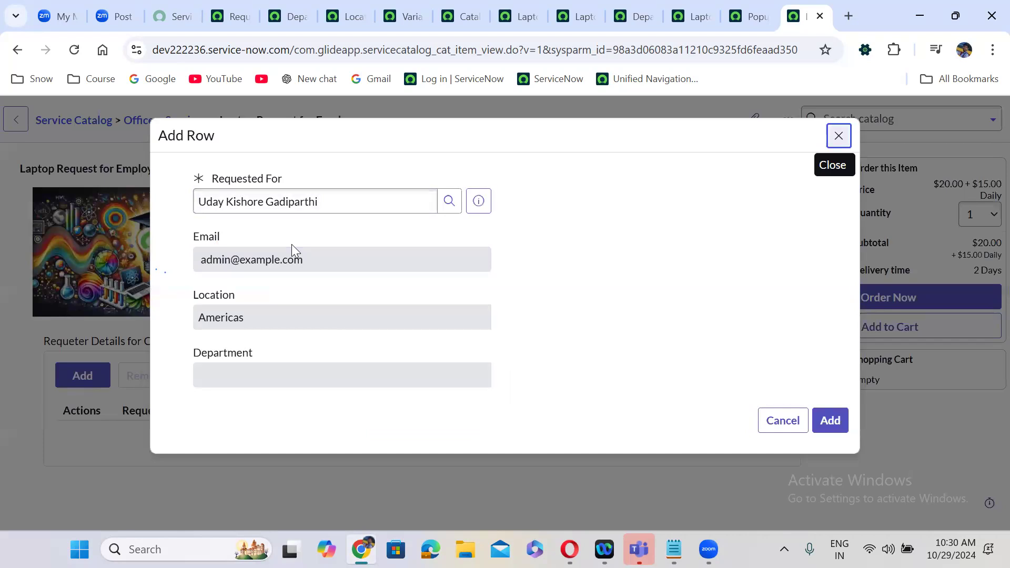
left_click(349, 193)
type("abel")
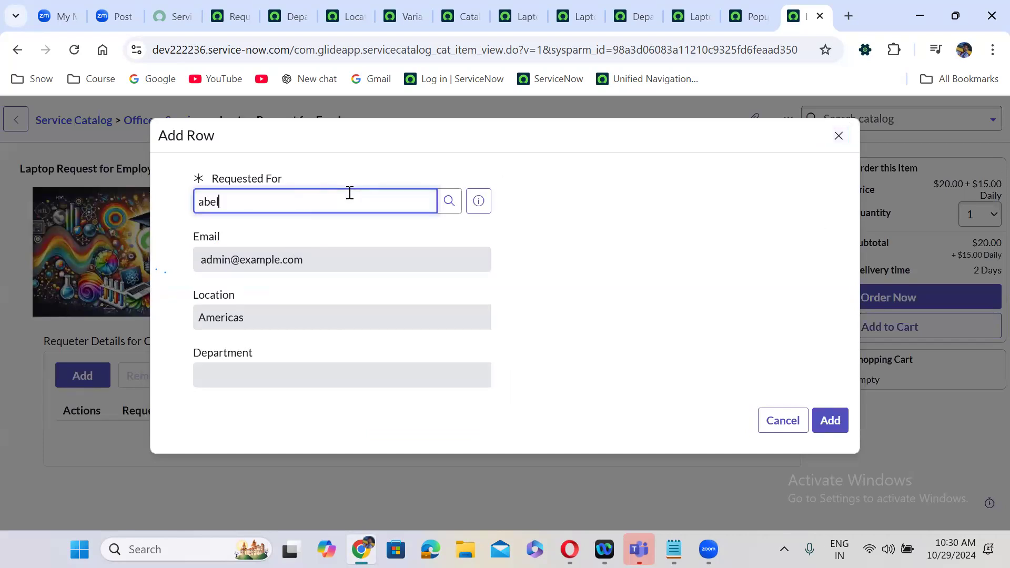
left_click(285, 254)
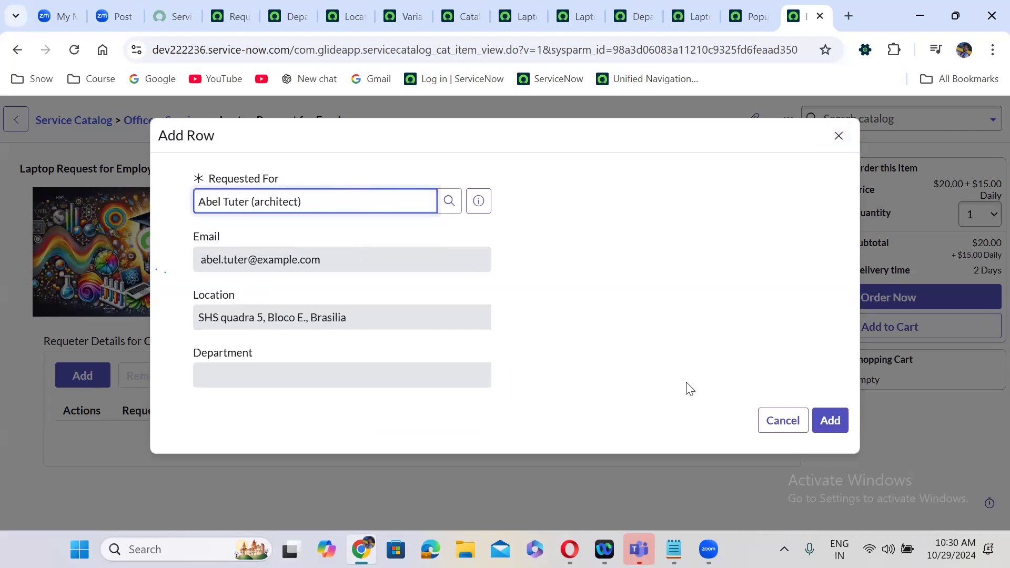
left_click(830, 421)
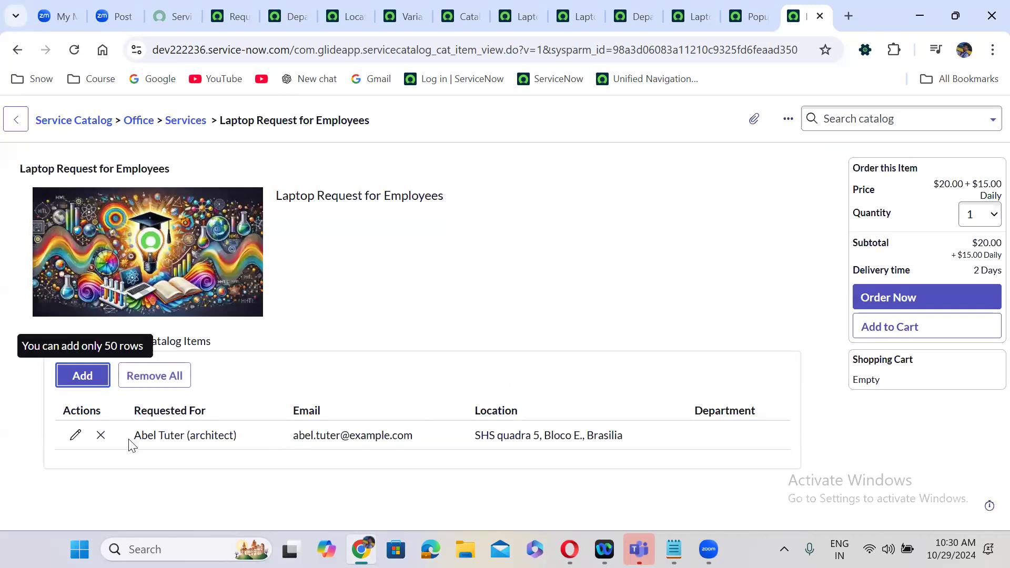
left_click(390, 299)
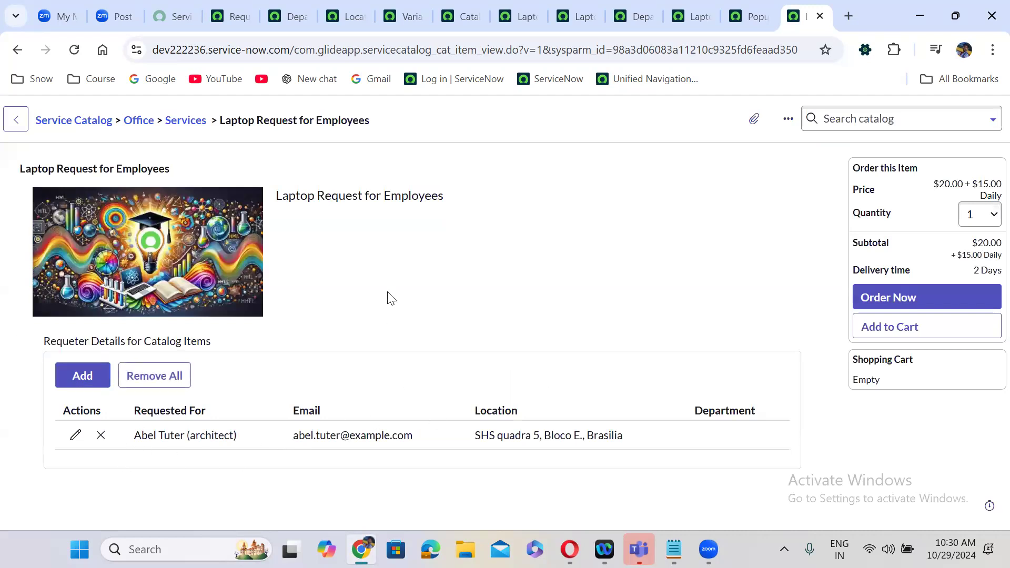
left_click(78, 375)
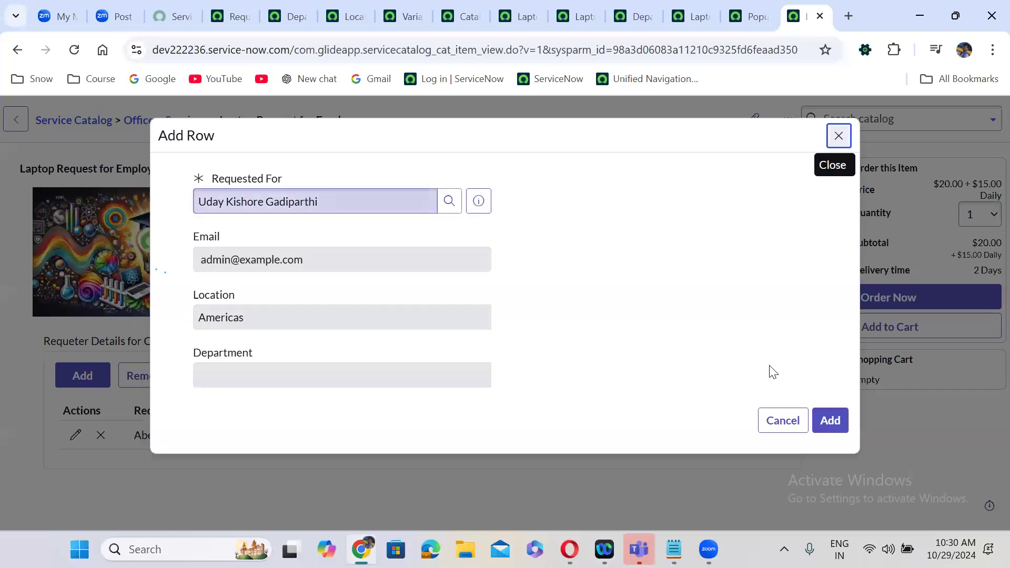
left_click(837, 421)
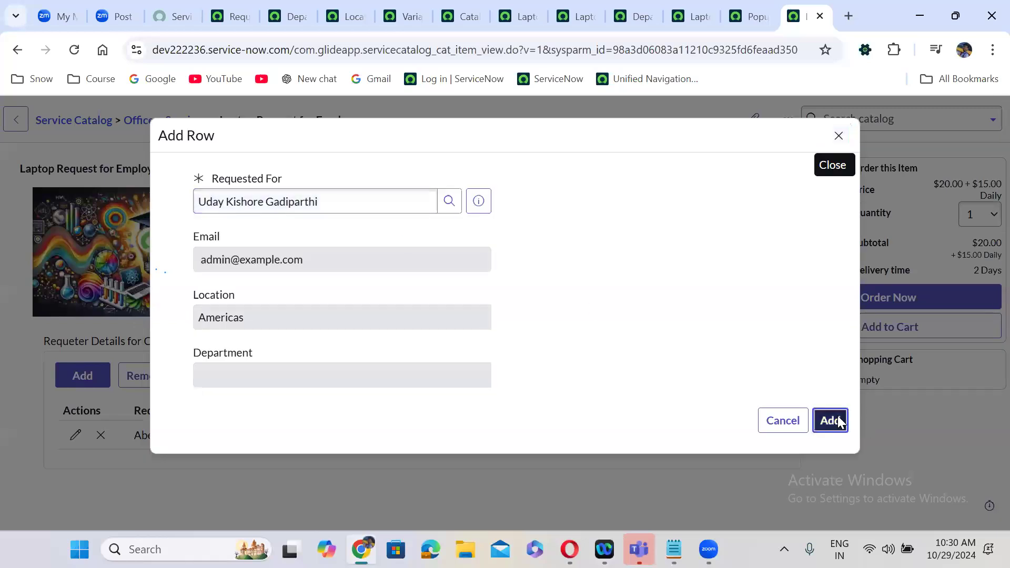
- Add a third requester row for the user matching 'abra'
left_click(95, 361)
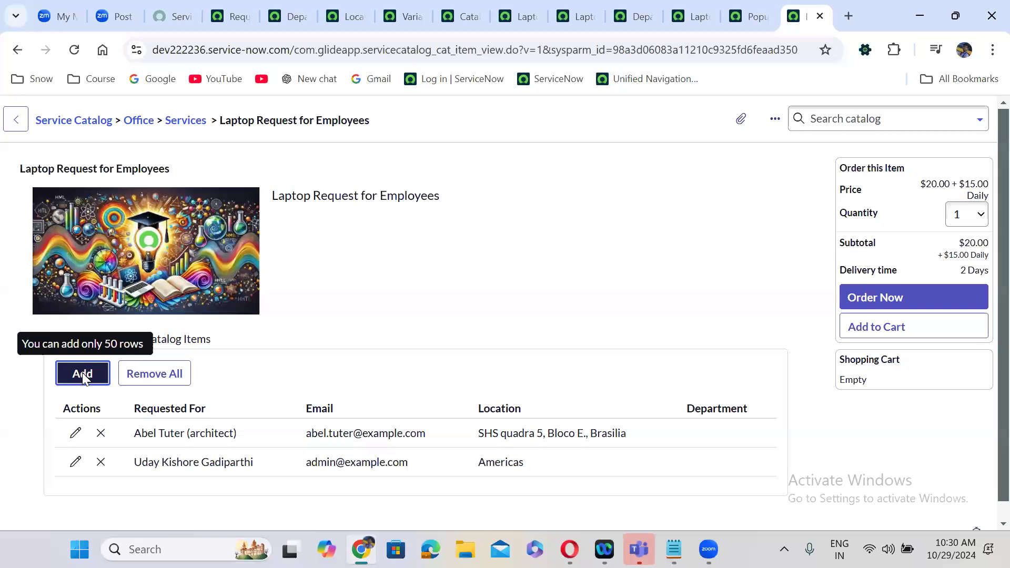
triple_click(307, 207)
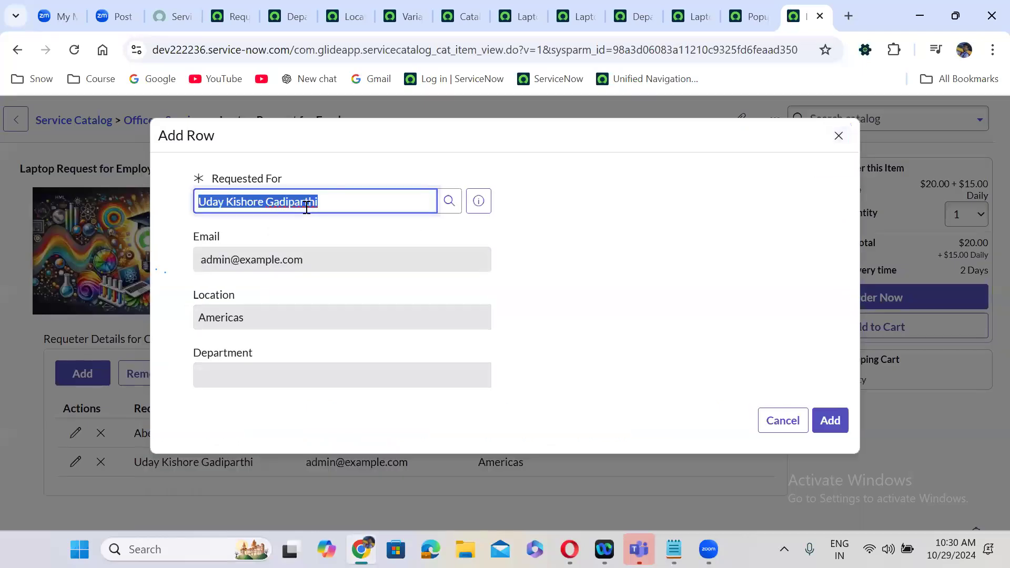
type("abra")
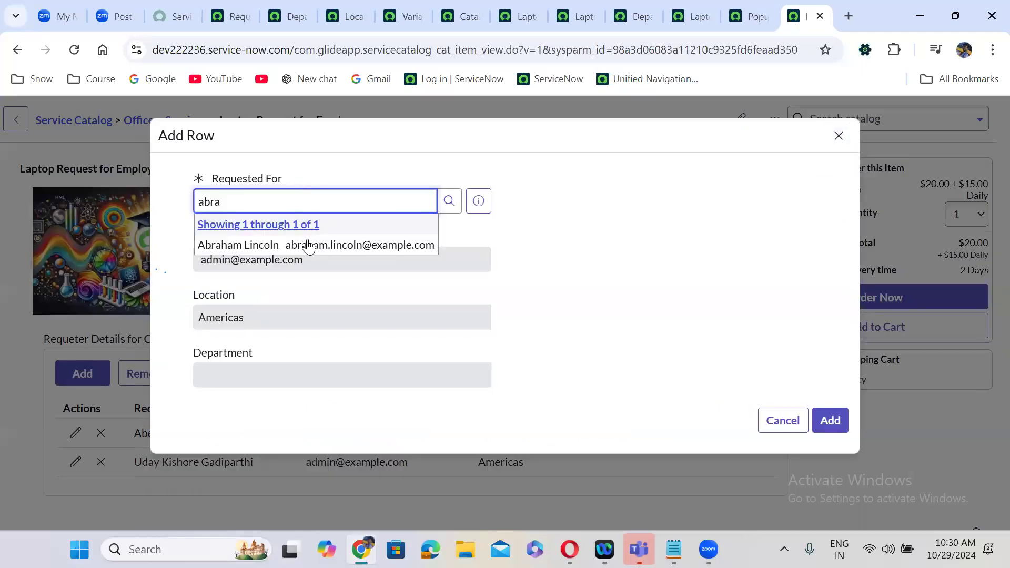
left_click(307, 240)
left_click(829, 419)
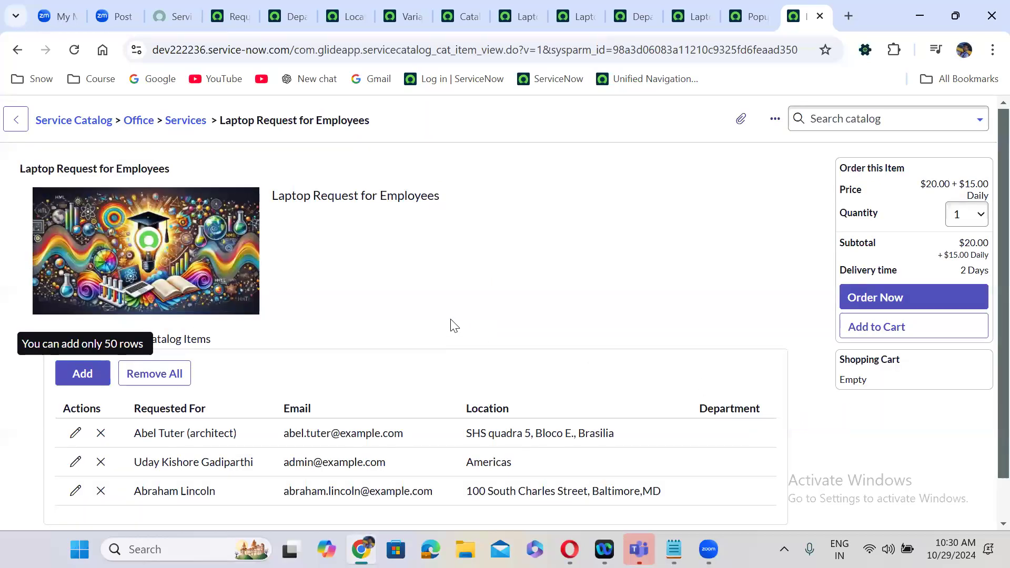
scroll(451, 322, "down", 1)
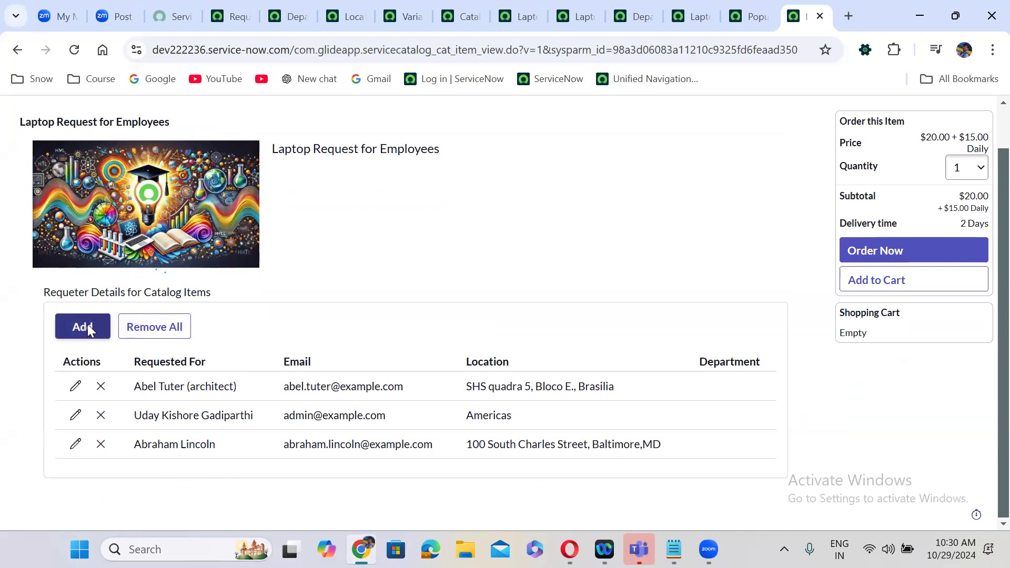
left_click(230, 15)
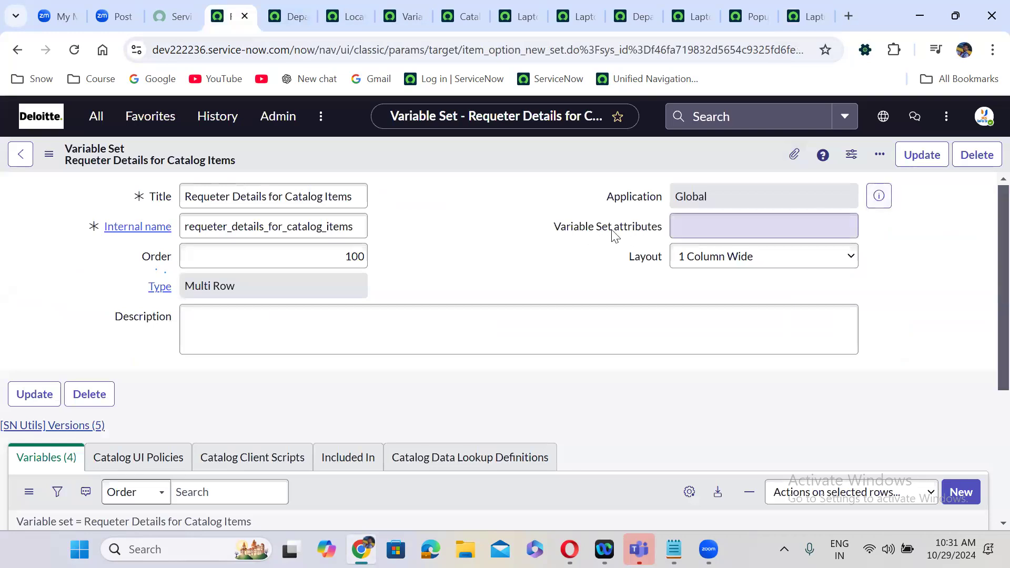
- Set the Variable Set attributes to max_rows=4 and save the record
left_click(680, 227)
type("max")
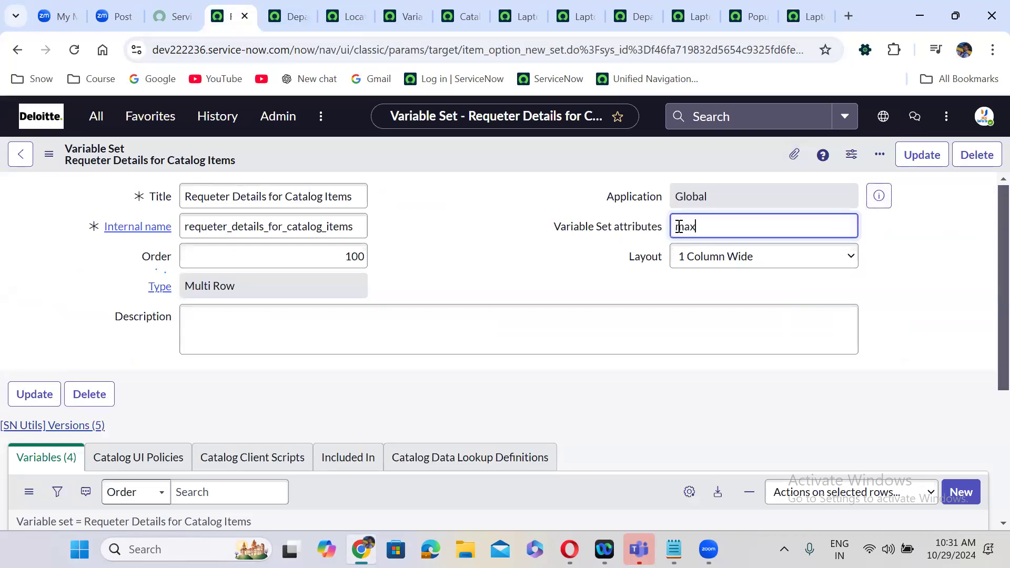
type("_rows=3")
key("BackSpace")
type("4")
right_click(463, 149)
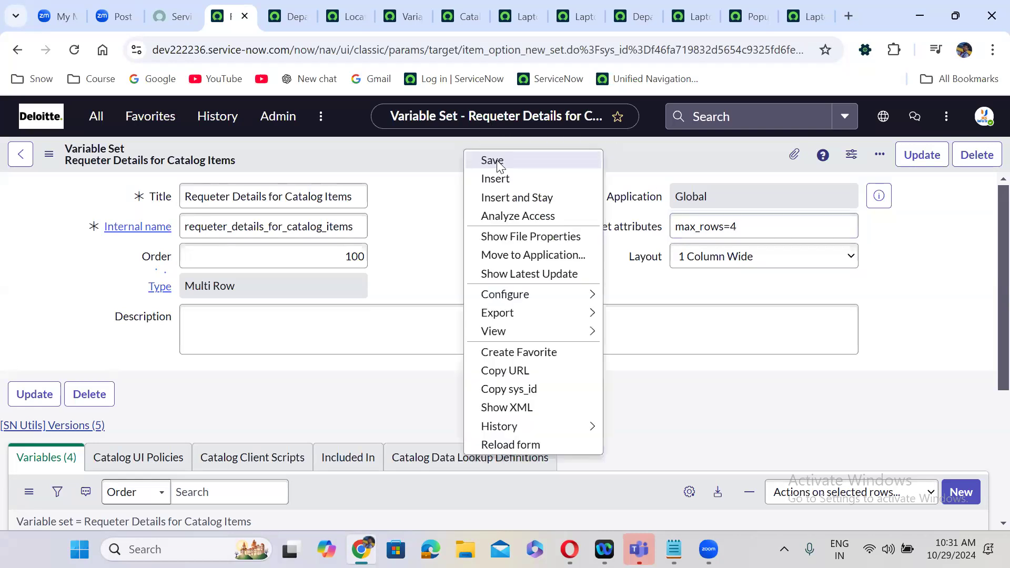
left_click(497, 161)
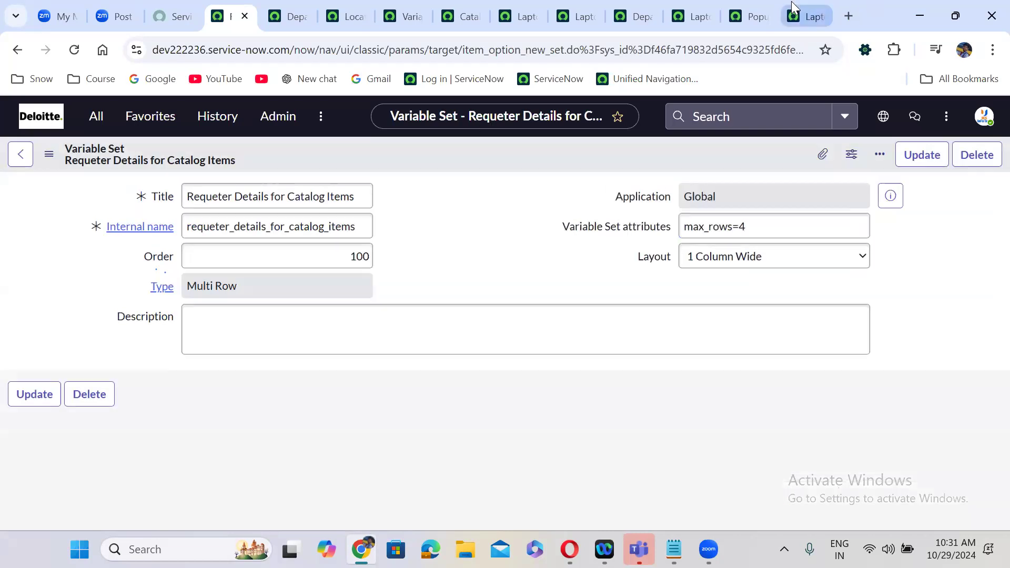
- Reload the Laptop Request for Employees order page, confirming the reload prompt
left_click(805, 16)
left_click(75, 49)
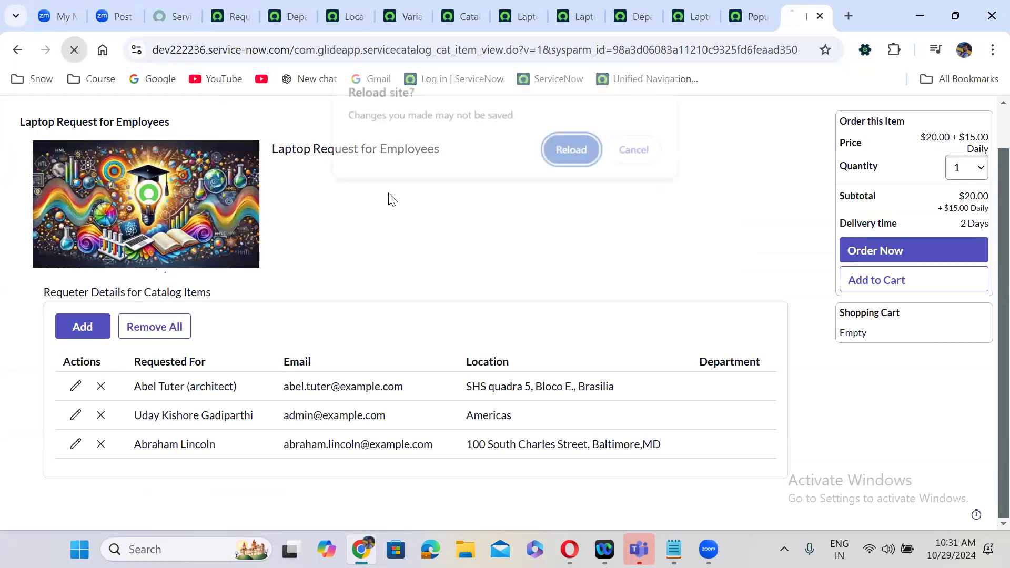
left_click(585, 148)
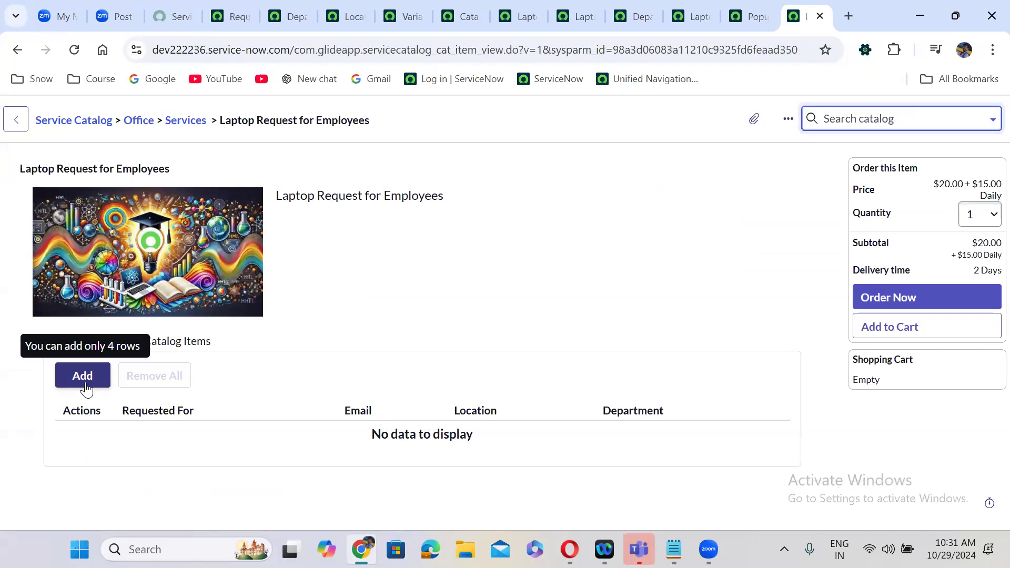
left_click(396, 285)
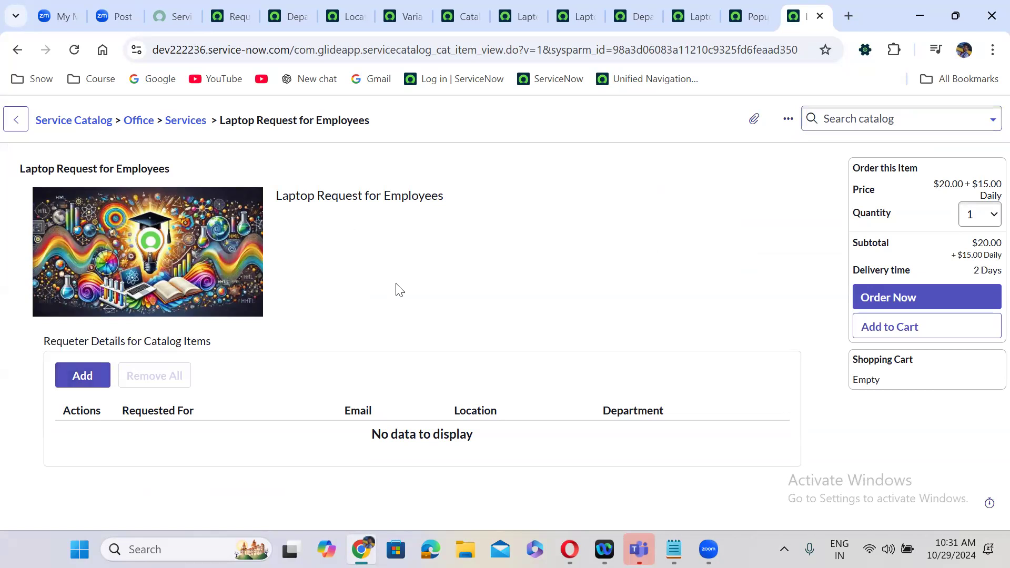
- Add the first two requester rows: the prefilled user and the 'abra' match
left_click(81, 375)
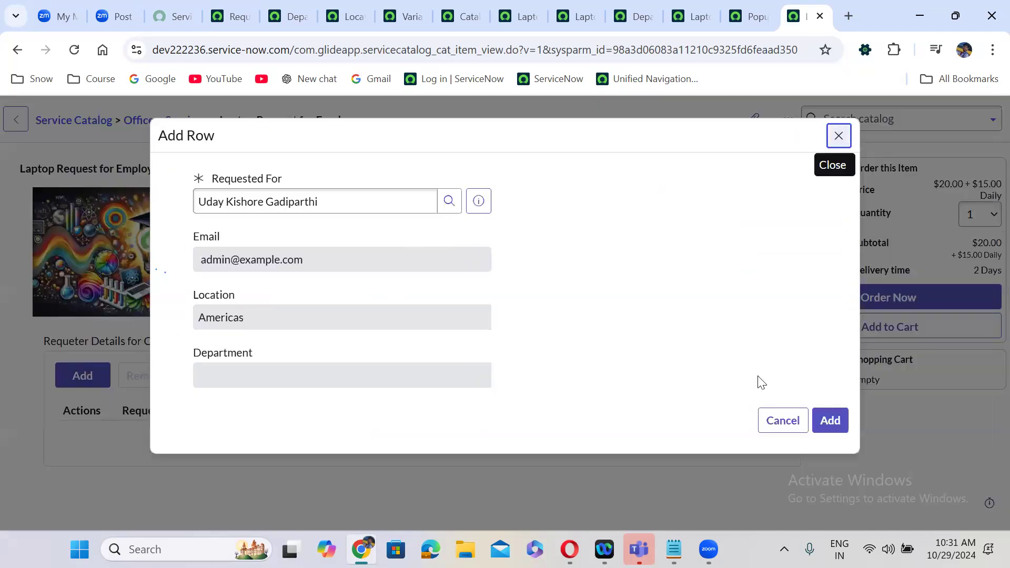
left_click(843, 427)
left_click(84, 375)
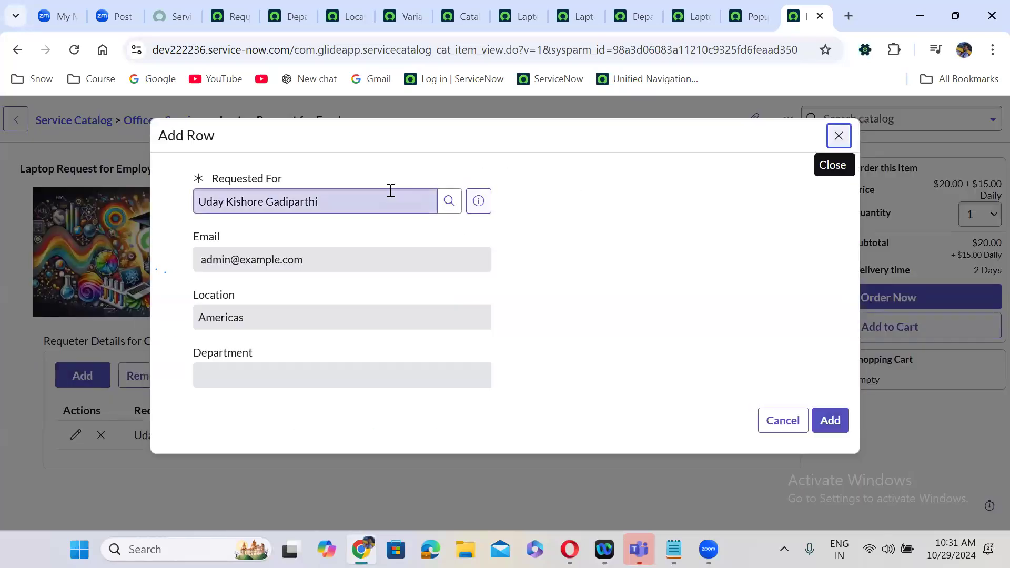
triple_click(391, 191)
type("abra")
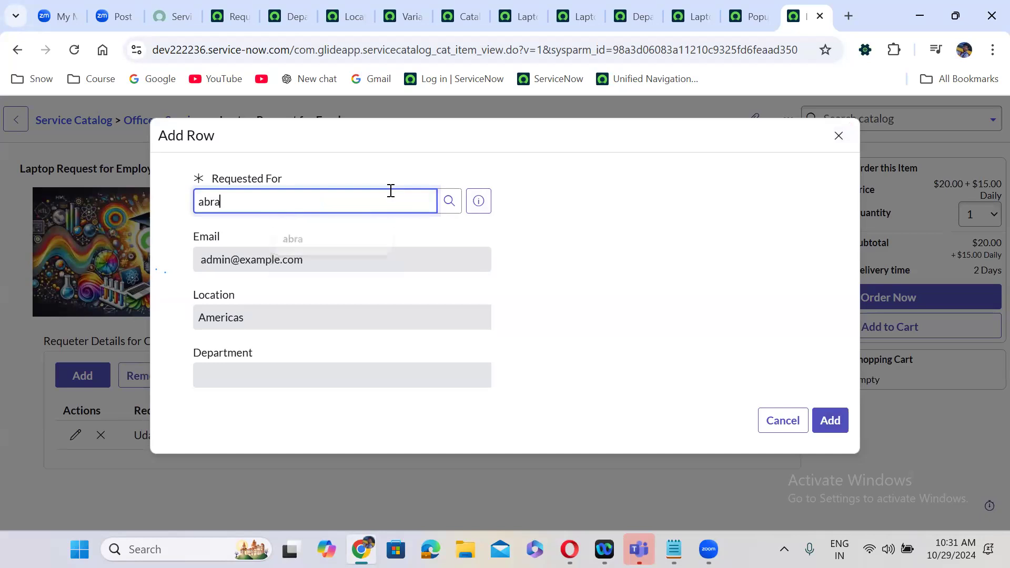
left_click(295, 245)
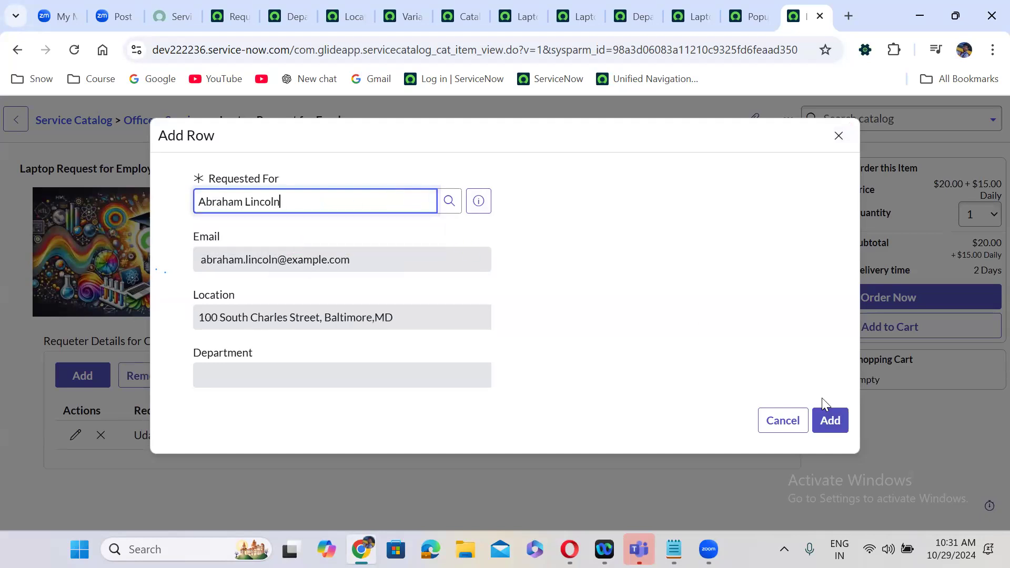
left_click(836, 421)
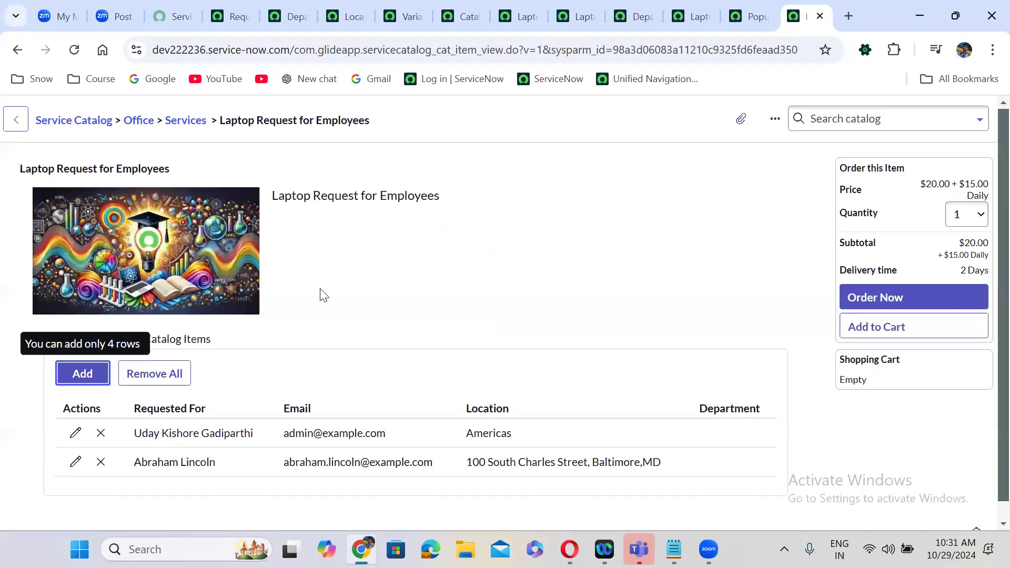
scroll(324, 295, "down", 1)
- Add third and fourth rows for users matching 'abel' and 'ni', reaching the limit
left_click(85, 354)
triple_click(290, 203)
type("abel")
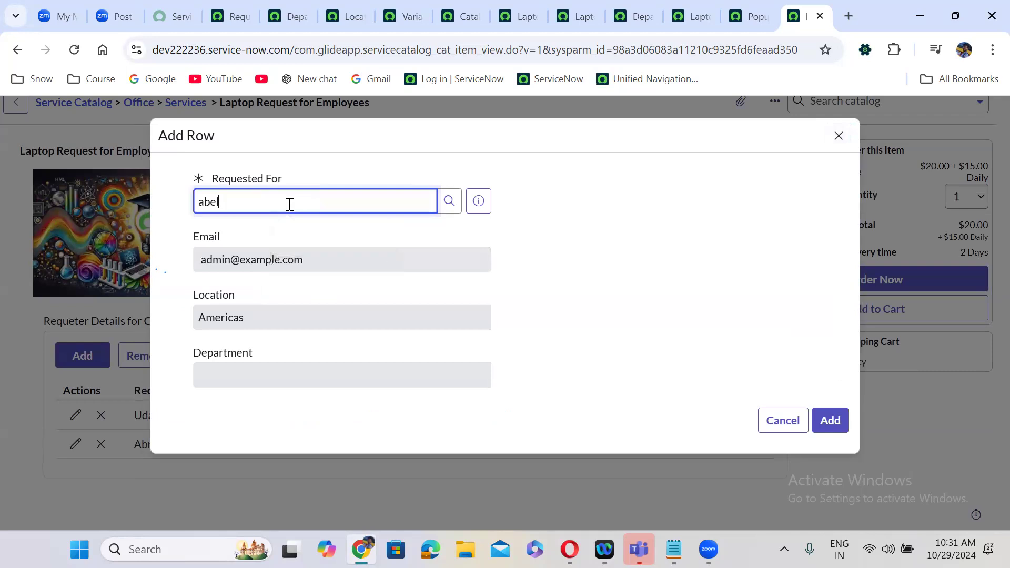
left_click(272, 241)
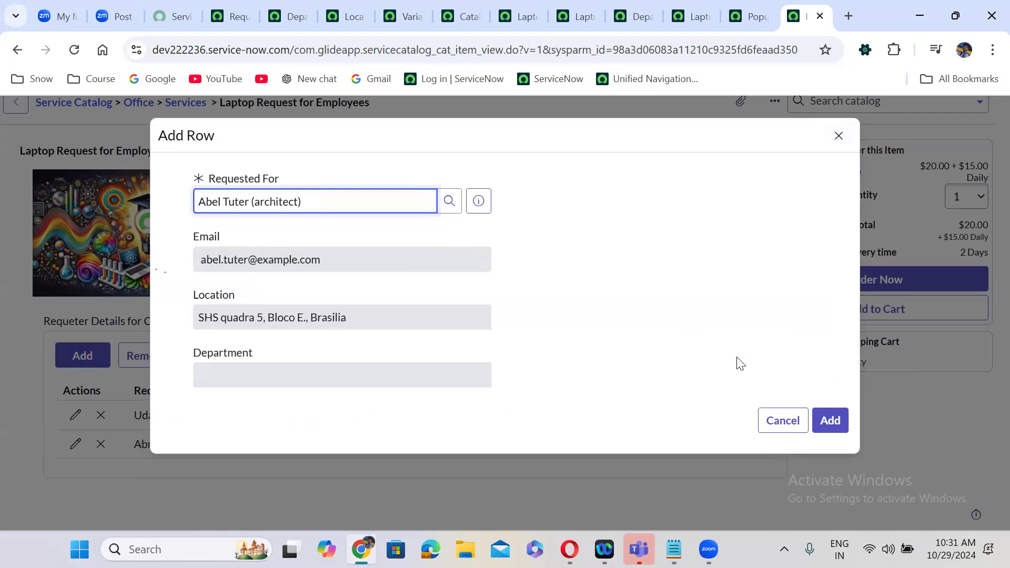
left_click(821, 420)
left_click(83, 356)
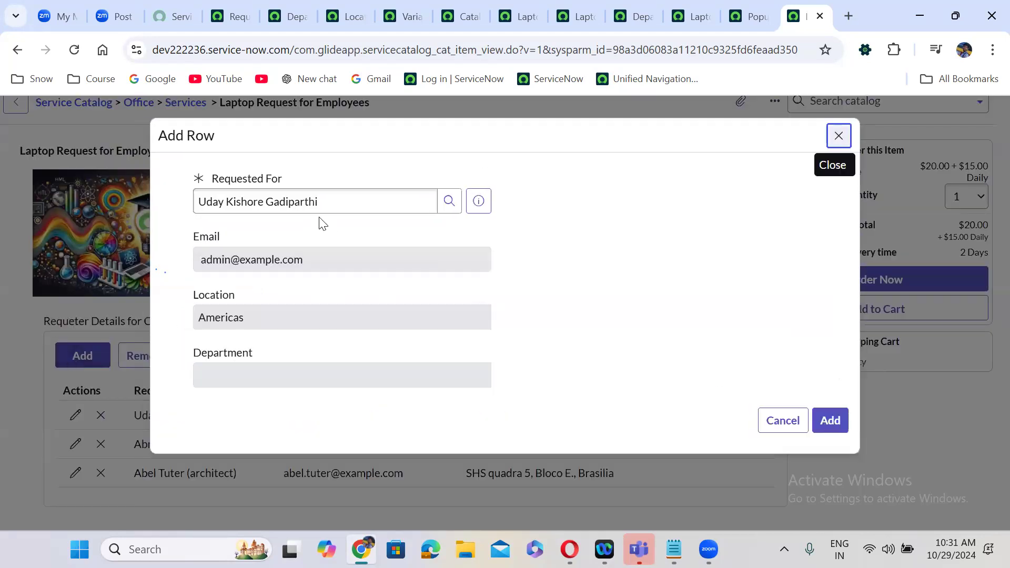
double_click(313, 201)
triple_click(313, 202)
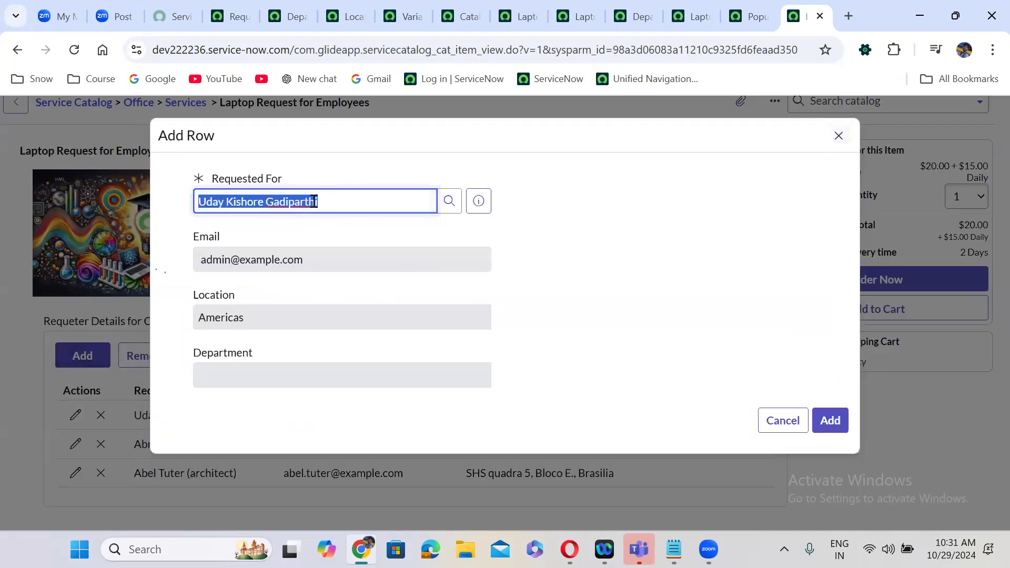
key("BackSpace")
type("ni")
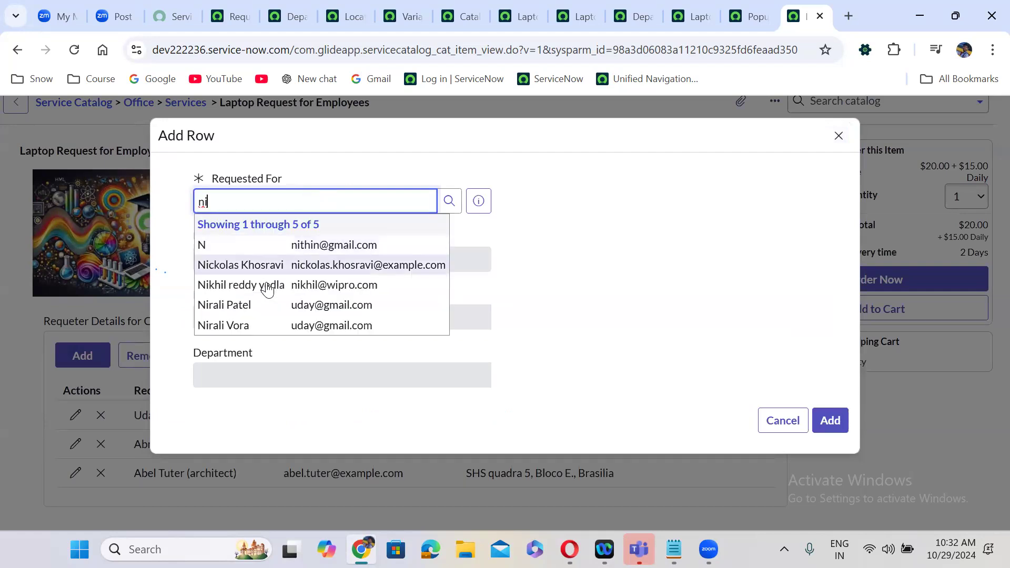
left_click(269, 285)
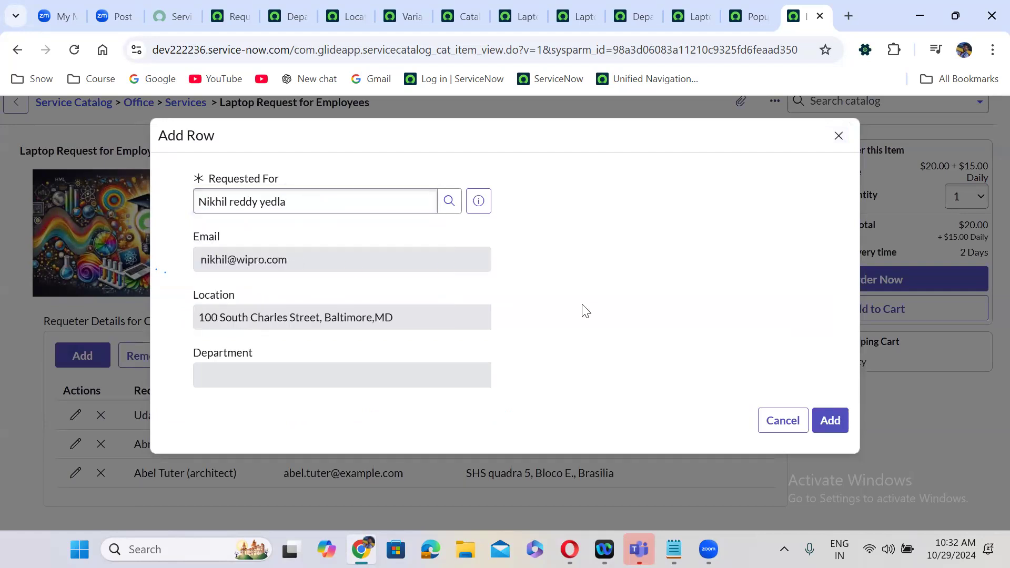
left_click(831, 420)
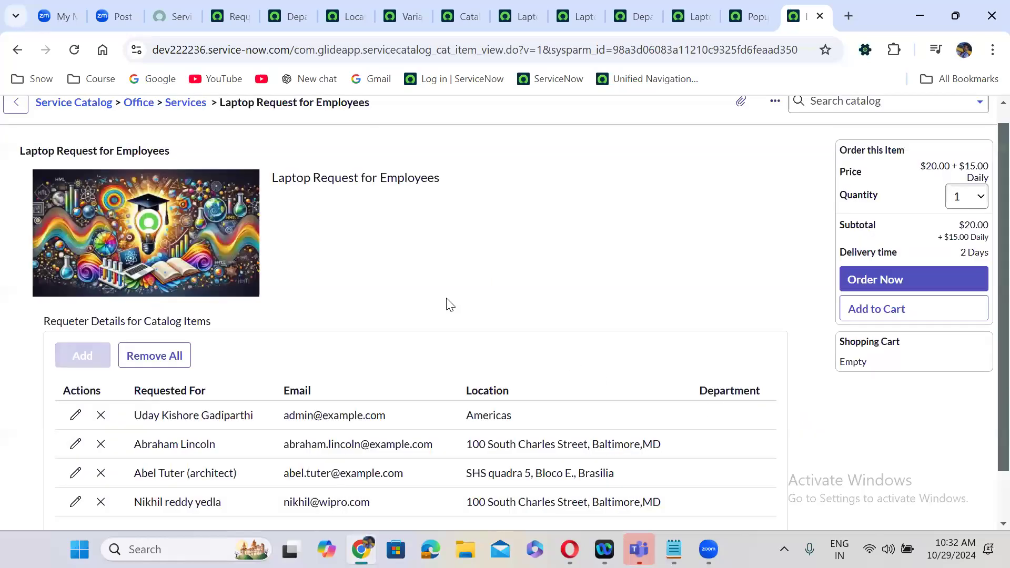
scroll(450, 305, "down", 1)
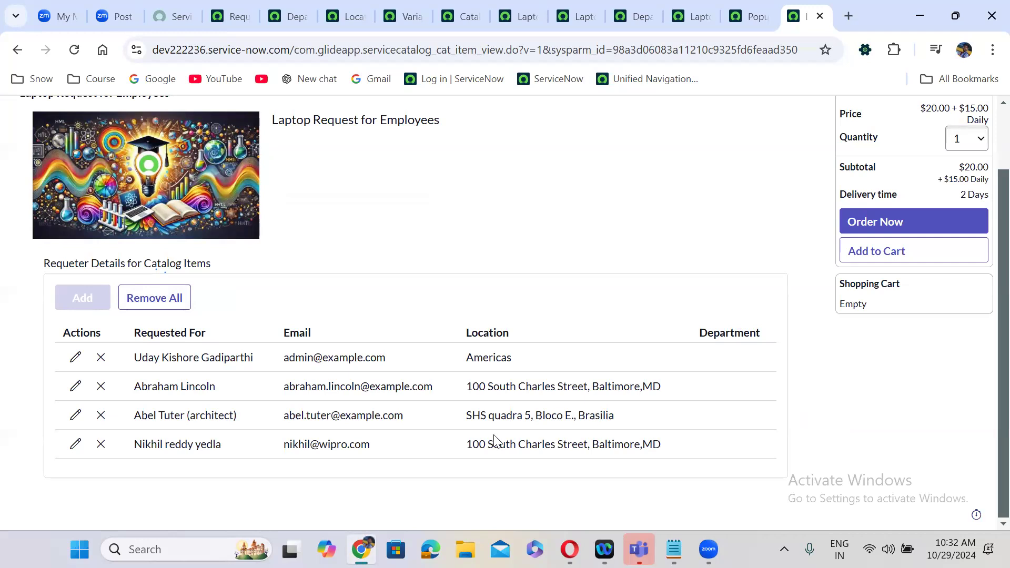
left_click_drag(467, 444, 662, 445)
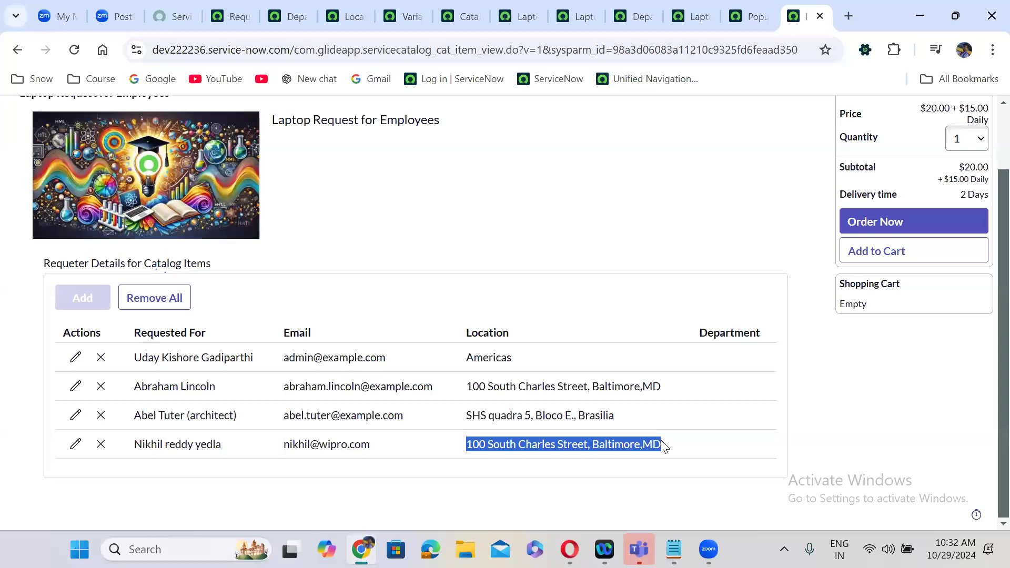
left_click(585, 427)
left_click_drag(466, 416, 625, 429)
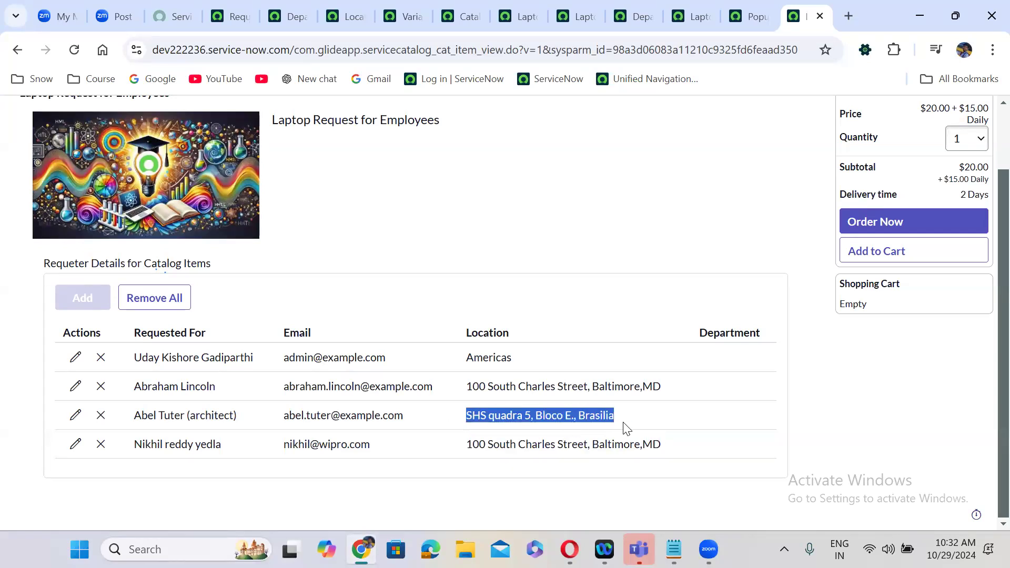
left_click_drag(468, 358, 525, 364)
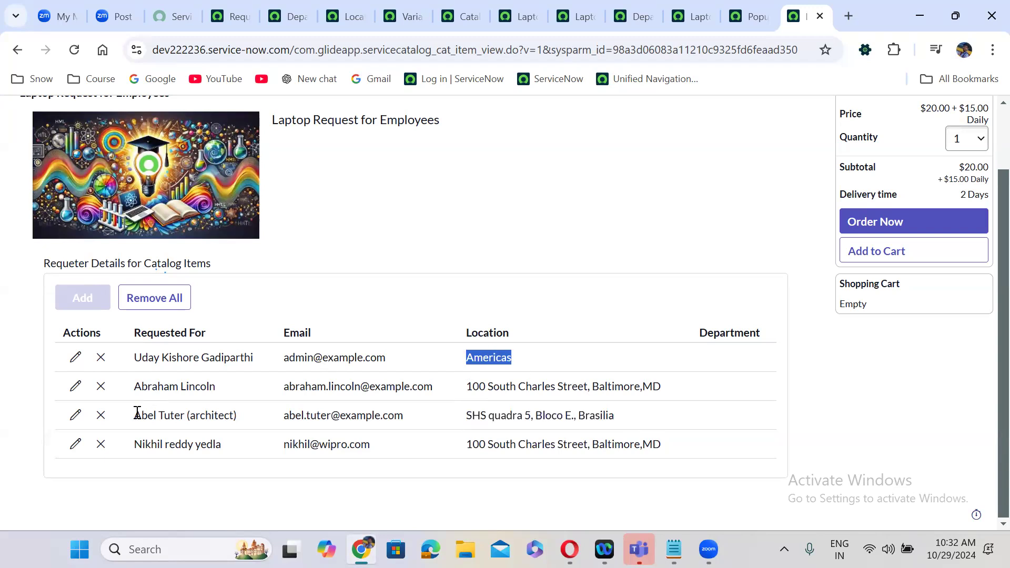
left_click_drag(135, 416, 251, 419)
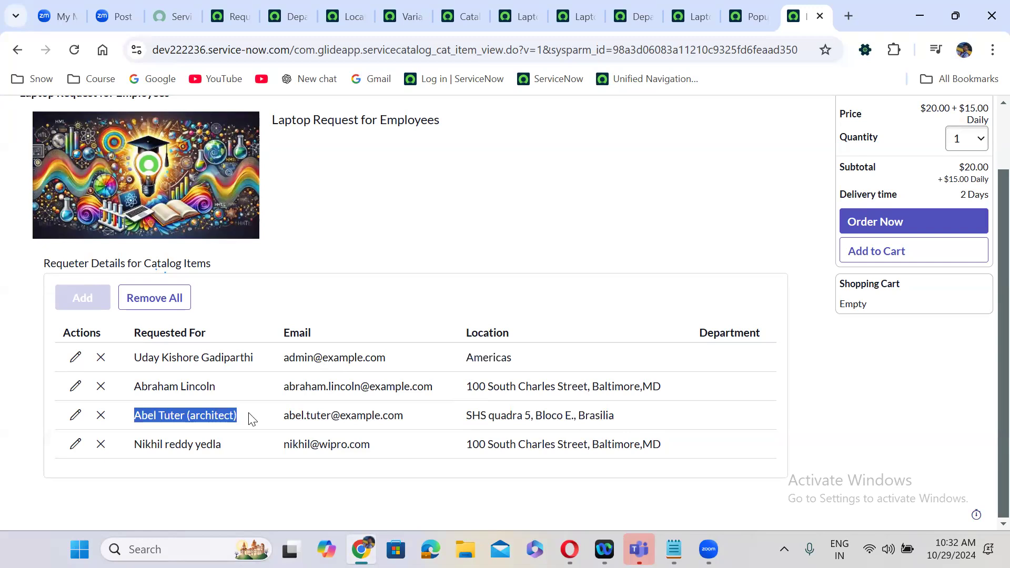
left_click_drag(137, 447, 231, 451)
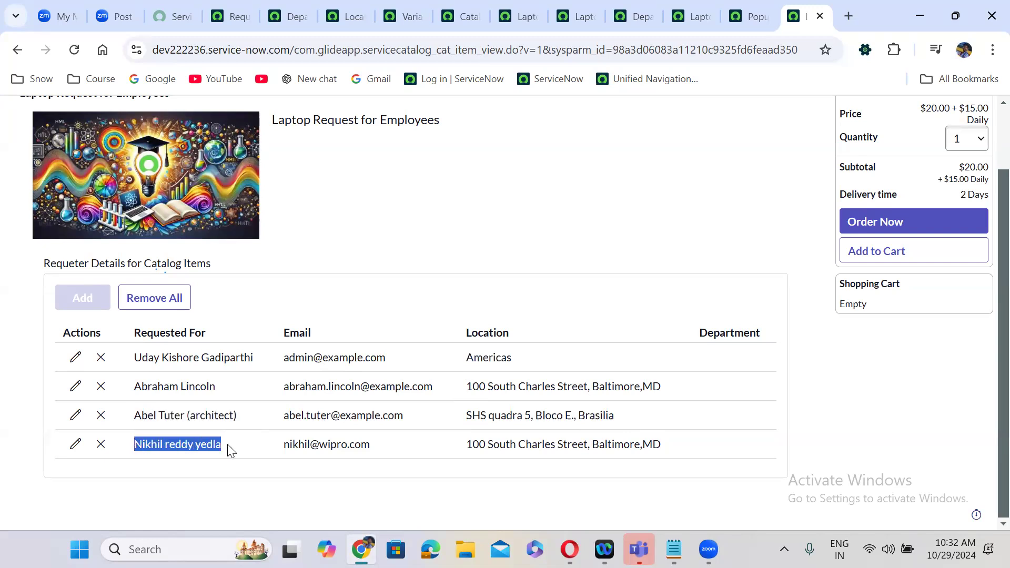
left_click(418, 425)
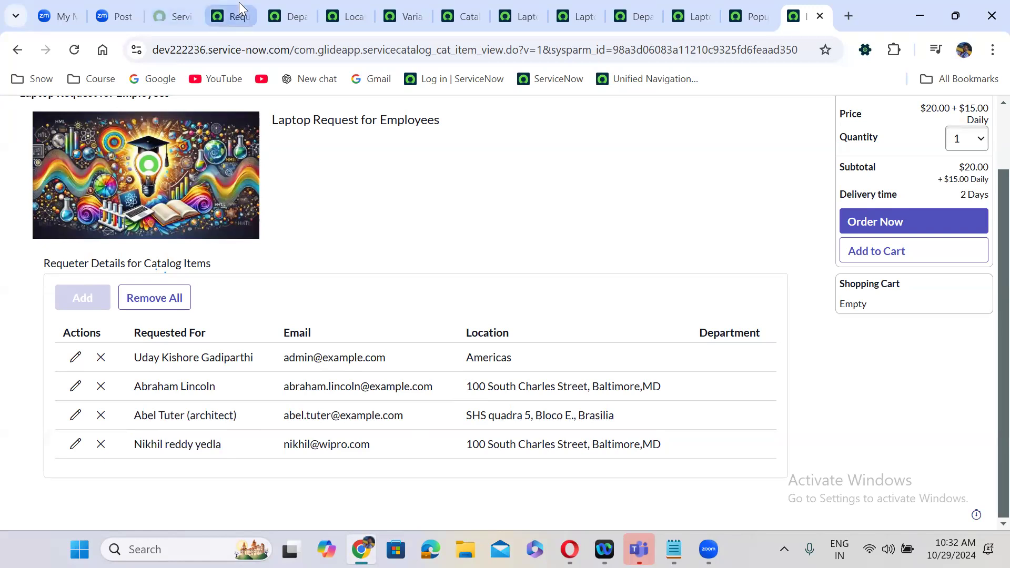
left_click(232, 17)
double_click(270, 224)
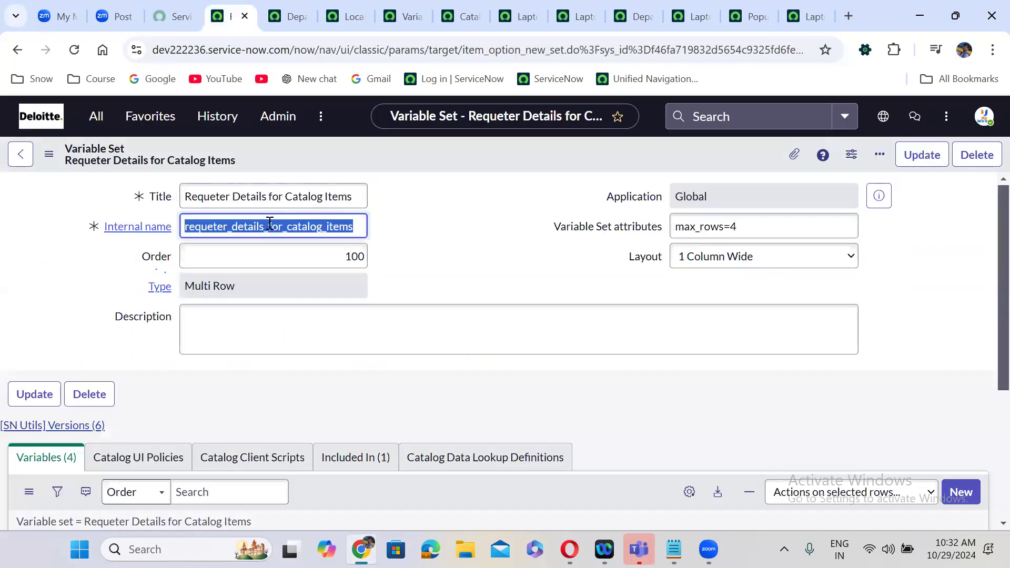
left_click(805, 17)
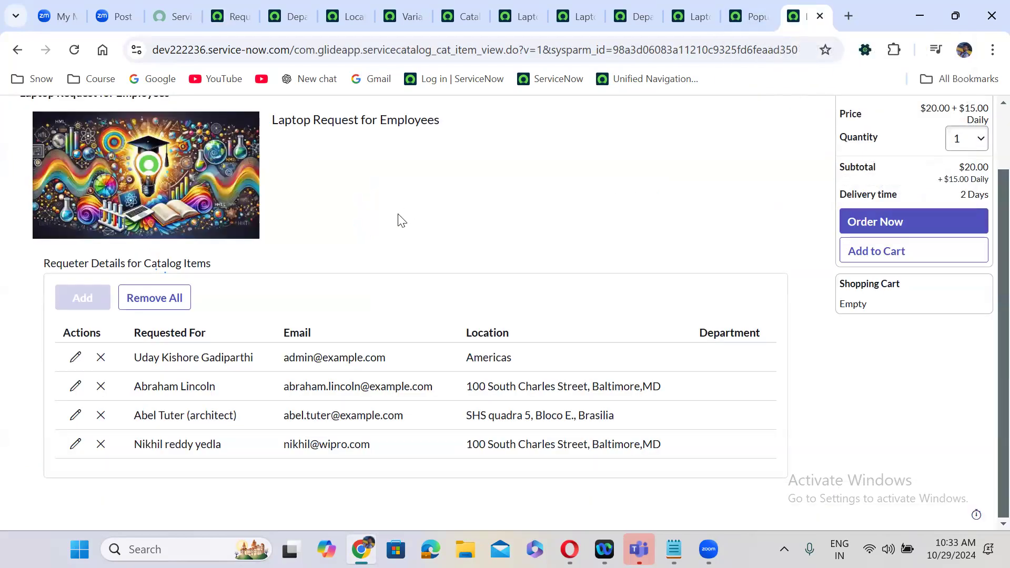
- Run g_form.addInfoMessage(g_form.getValue('<variable set name>')) in the SN Utils JavaScript Executor
key("ctrl+alt+shift+j")
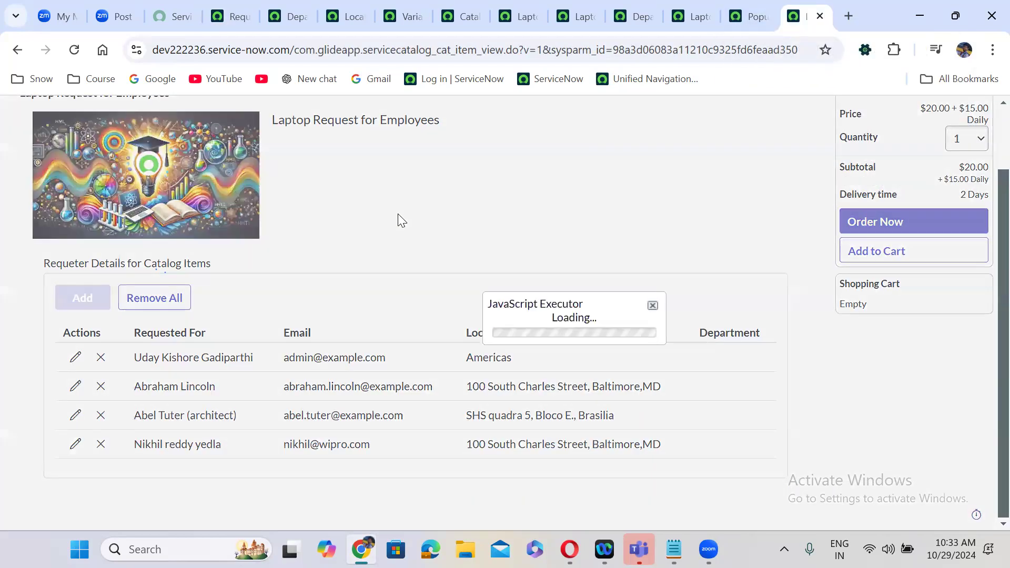
left_click(996, 107)
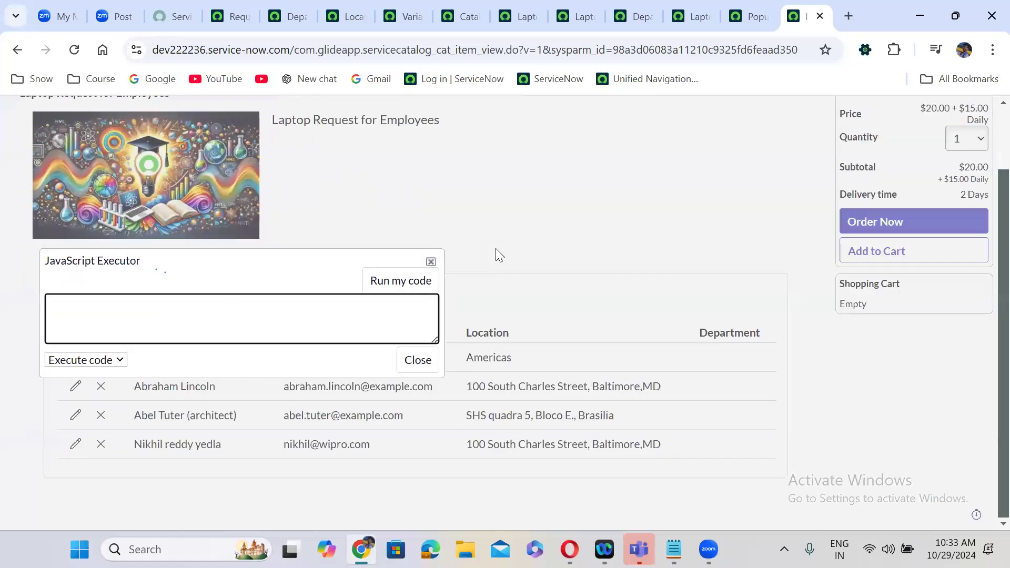
type("g_form.addInfoMessage();")
key("Left")
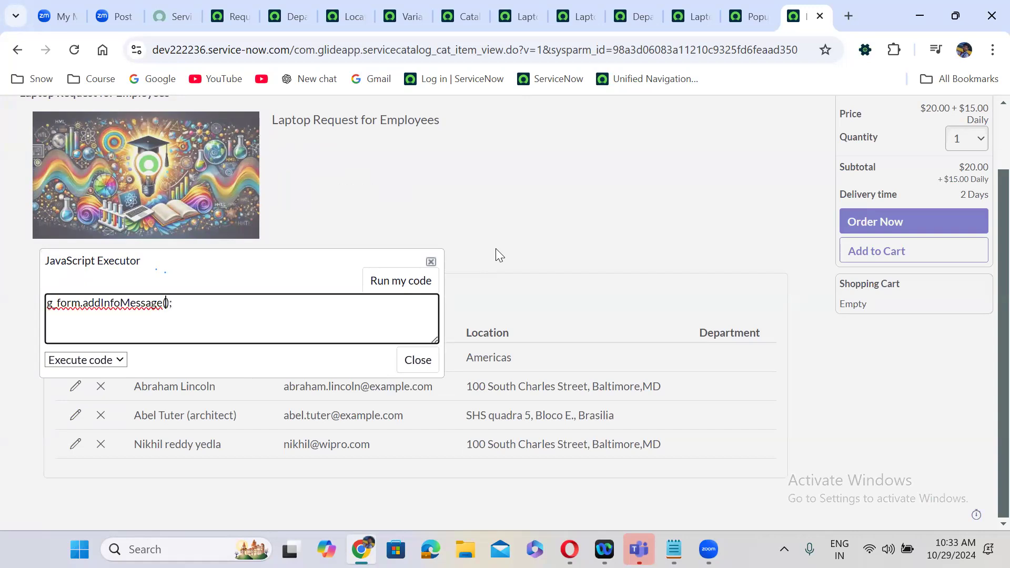
type("g_for")
type("m.get")
type("Value")
type("(')")
key("Left")
type("''")
key("Left")
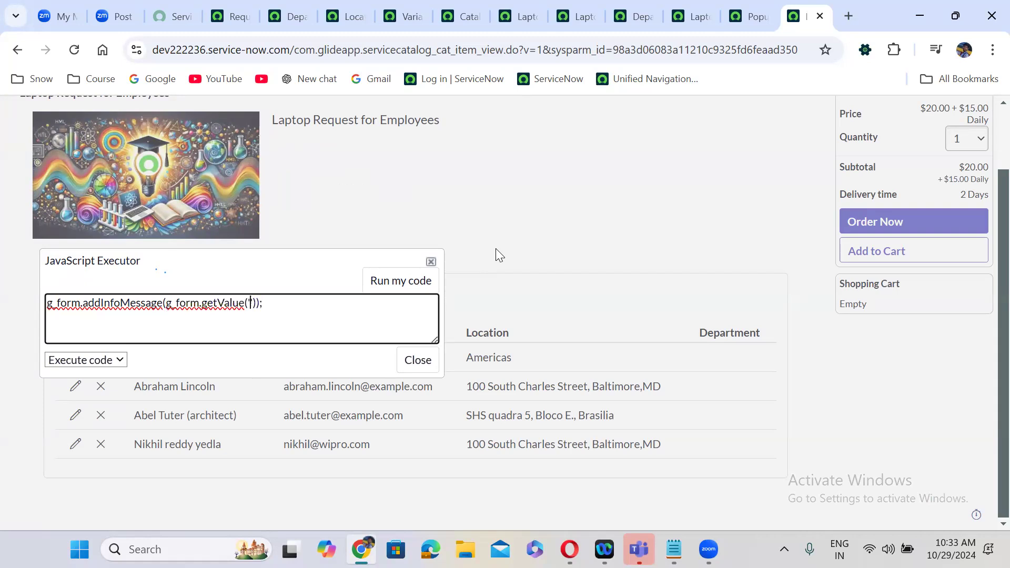
type("requeter_details_for_catalog_items")
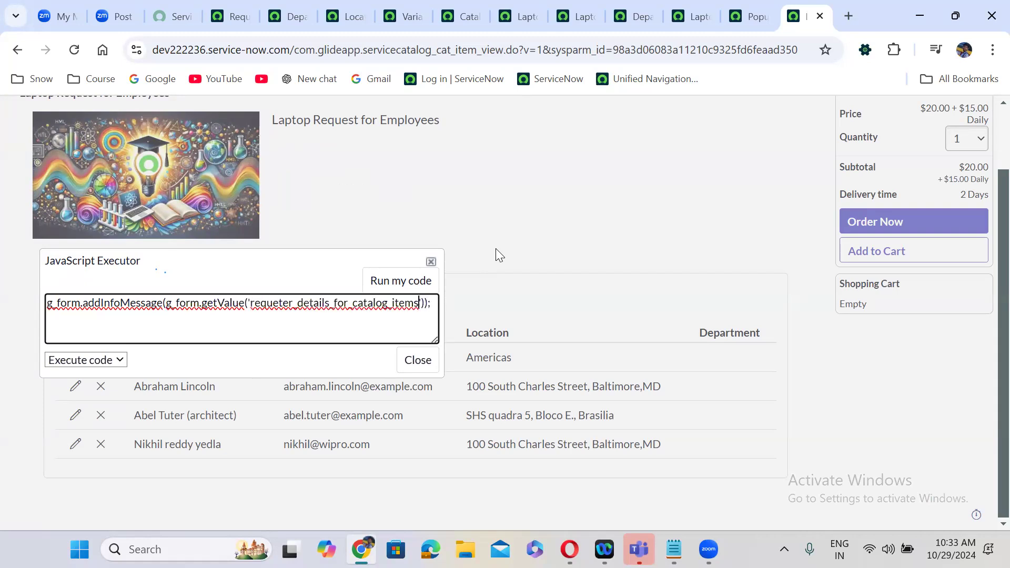
left_click(407, 281)
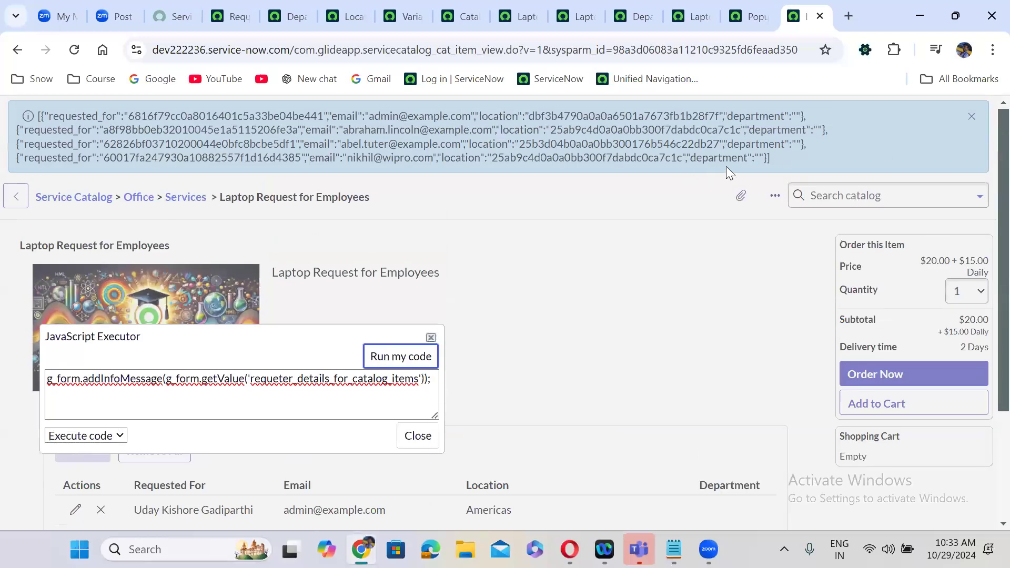
- Close the executor, select the JSON in the info message, and start a new browser tab
left_click(427, 443)
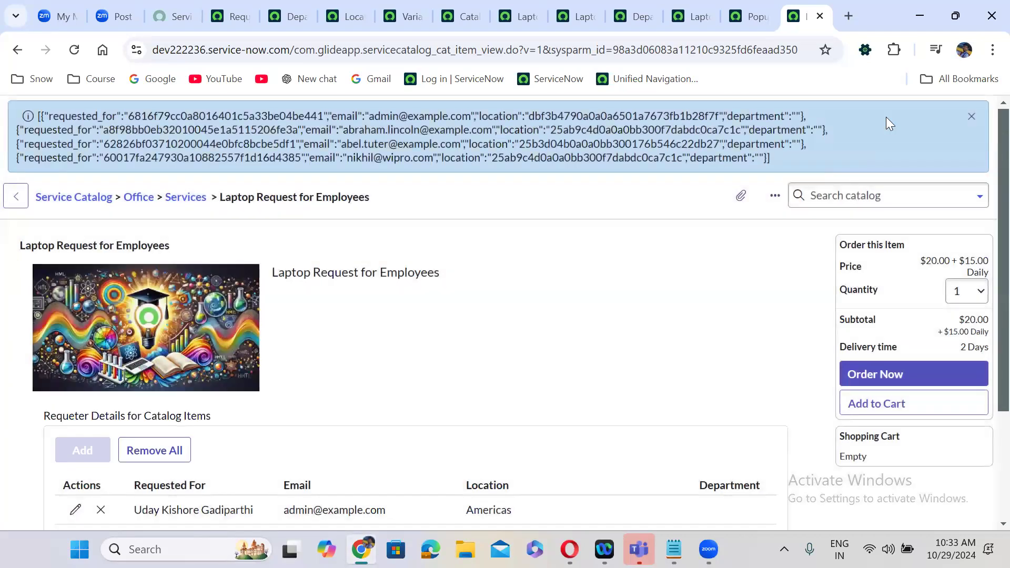
left_click_drag(777, 160, 37, 118)
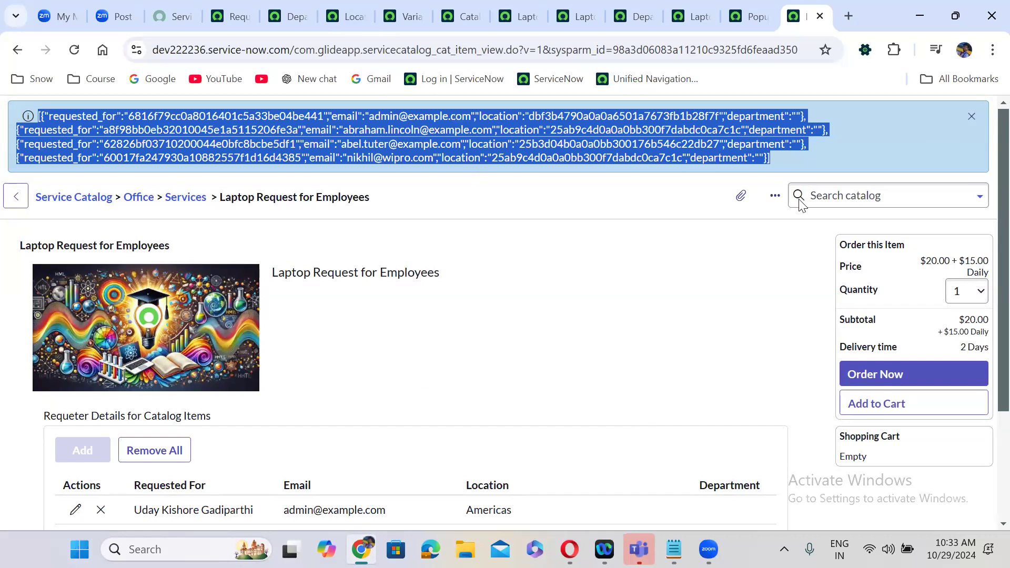
left_click(848, 16)
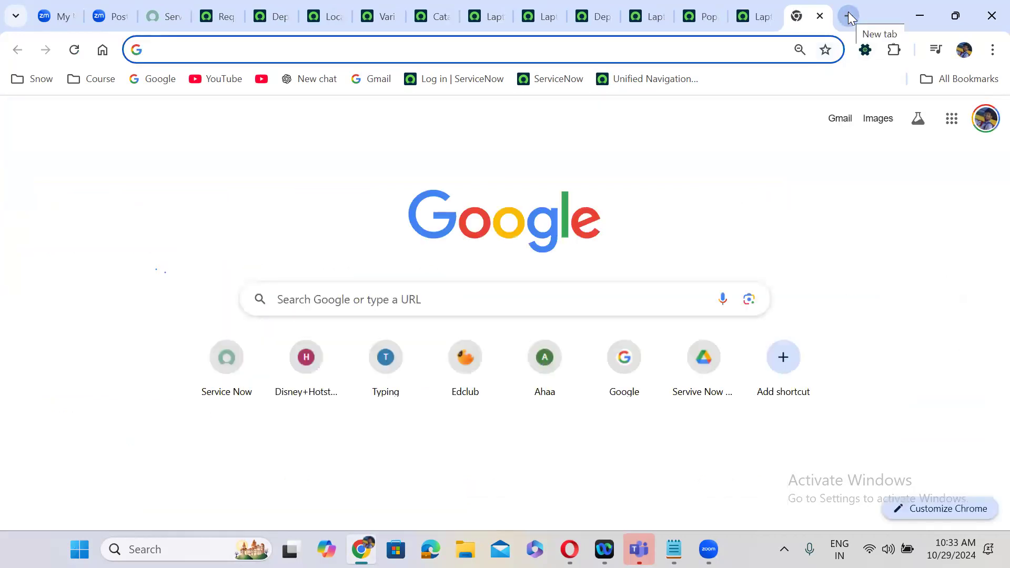
- Go to jsonformatter.org via the 'json' address-bar suggestion
type("jso")
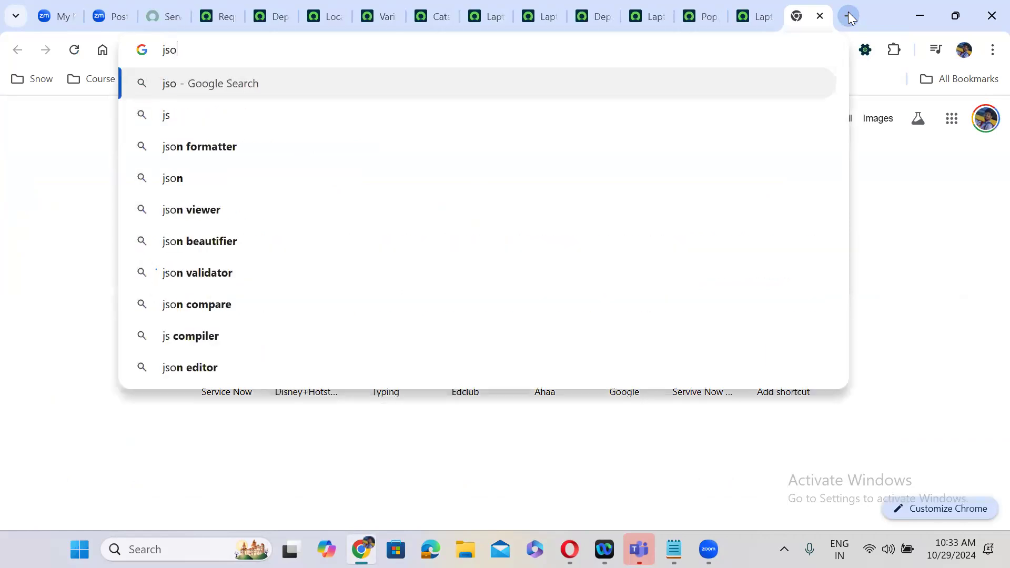
type("n")
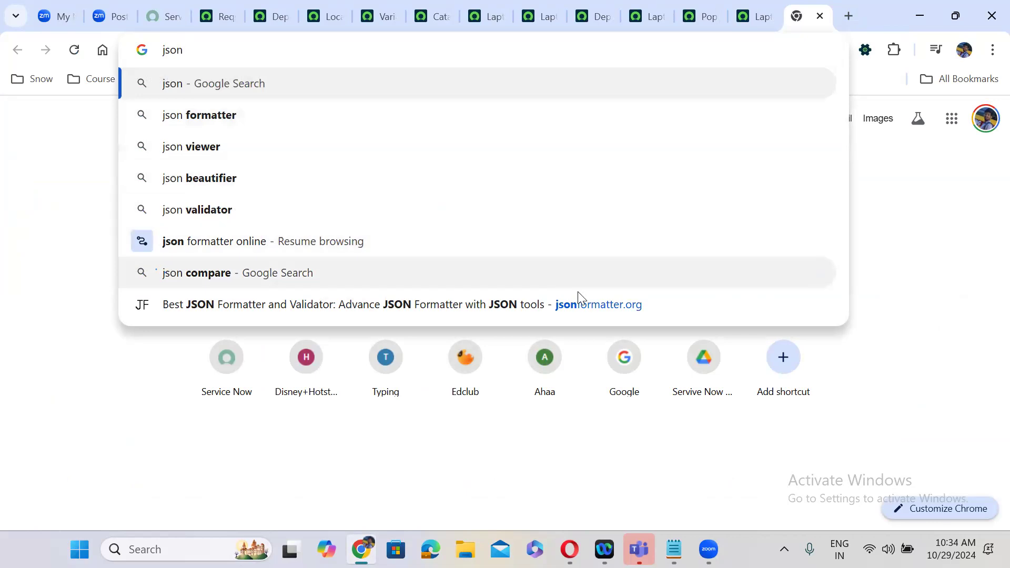
left_click(589, 304)
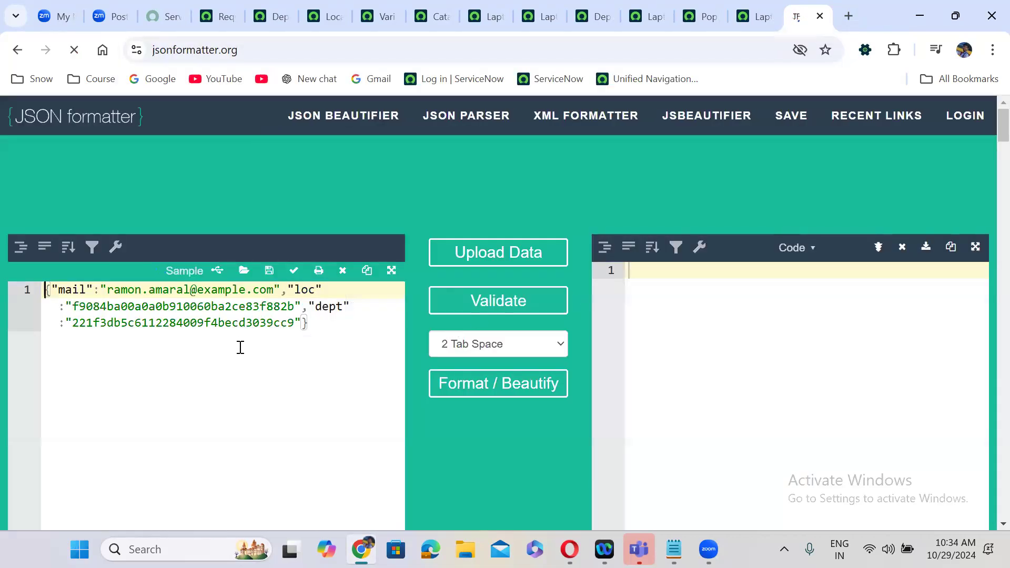
- Replace the sample input with the copied requester JSON and format it full screen
key("ctrl+a")
key("BackSpace")
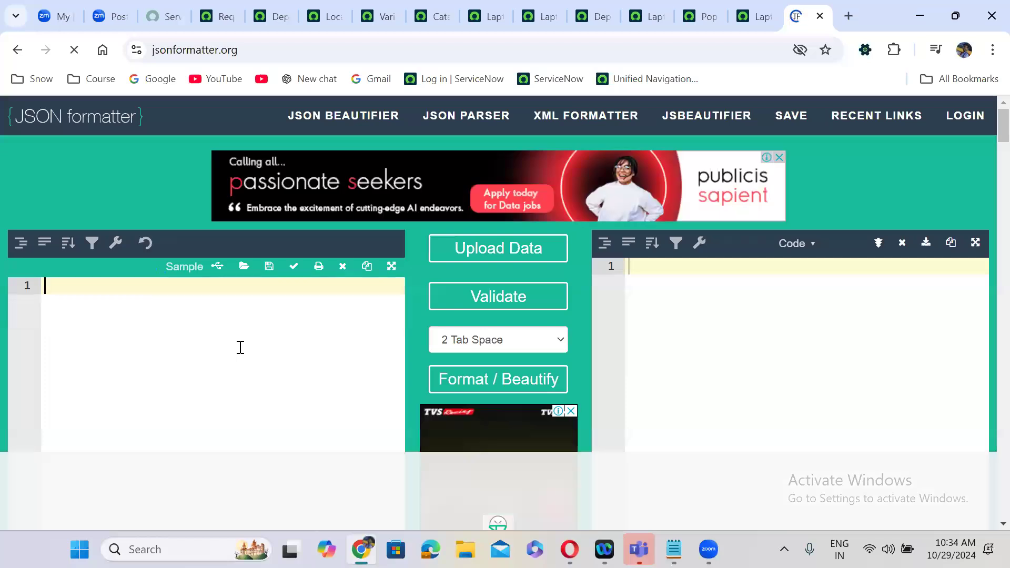
key("ctrl+v")
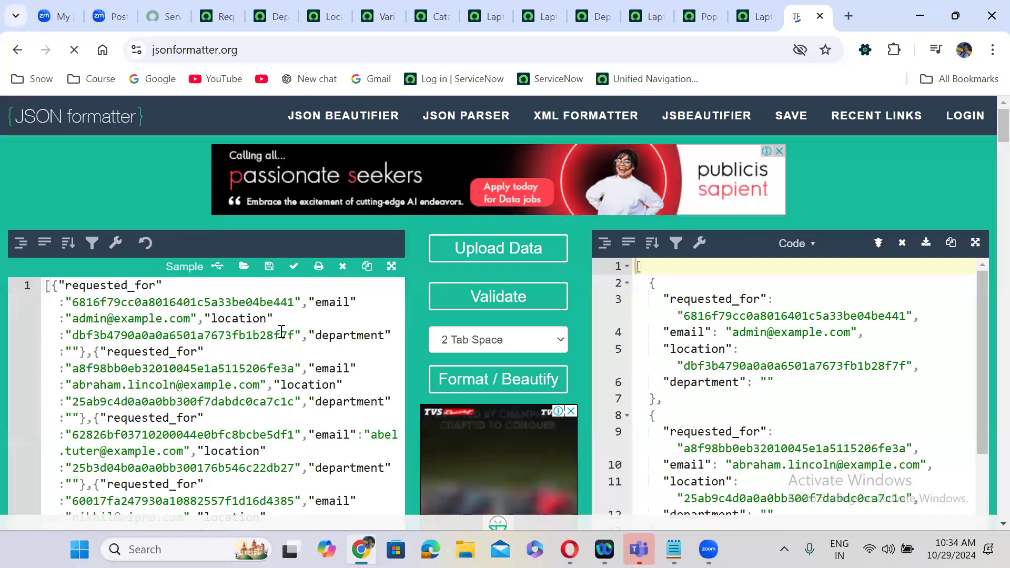
left_click(517, 377)
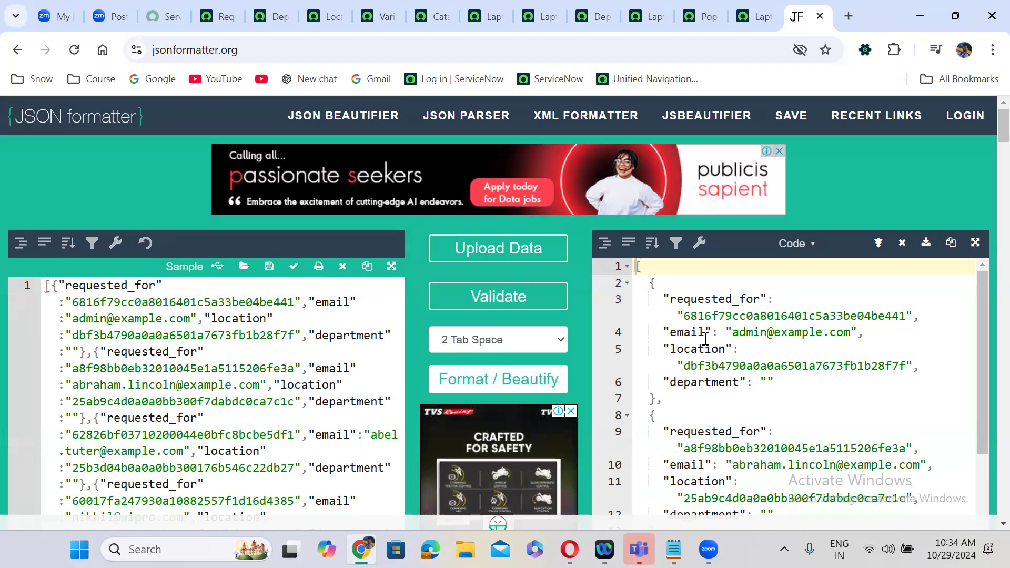
left_click(976, 242)
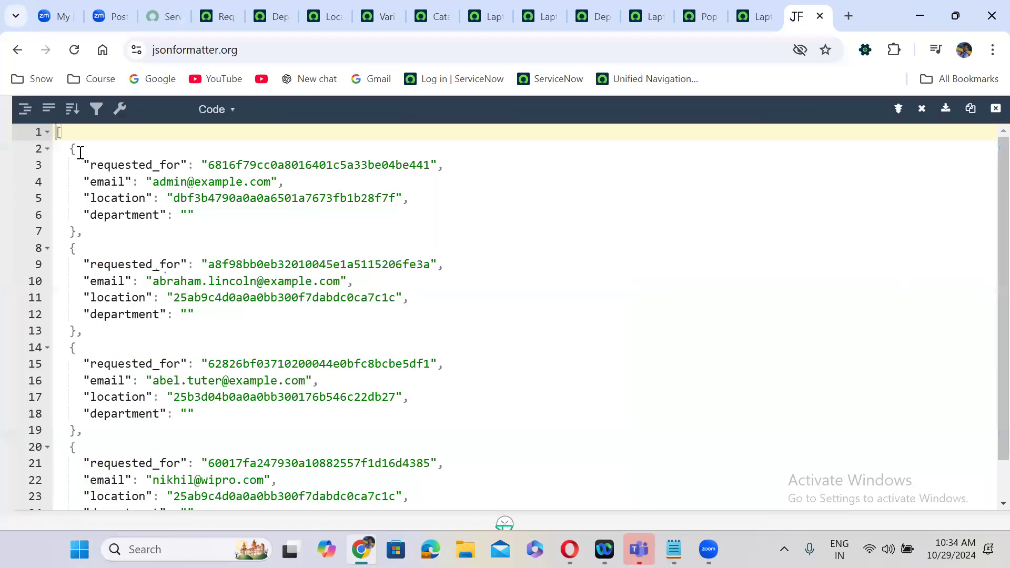
- Collapse, expand and select the formatted output to review the four requester records
left_click_drag(68, 149, 78, 231)
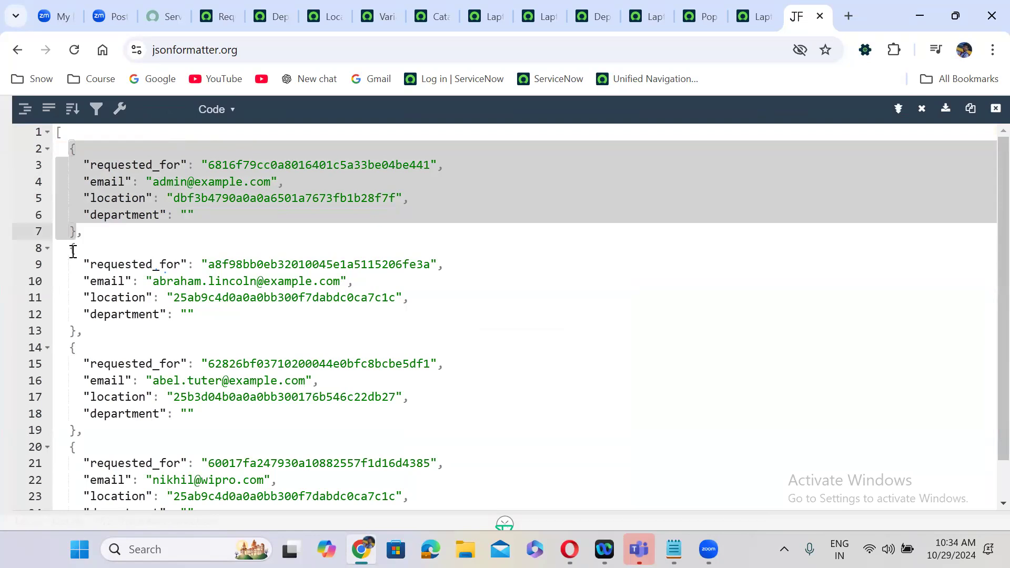
left_click(46, 133)
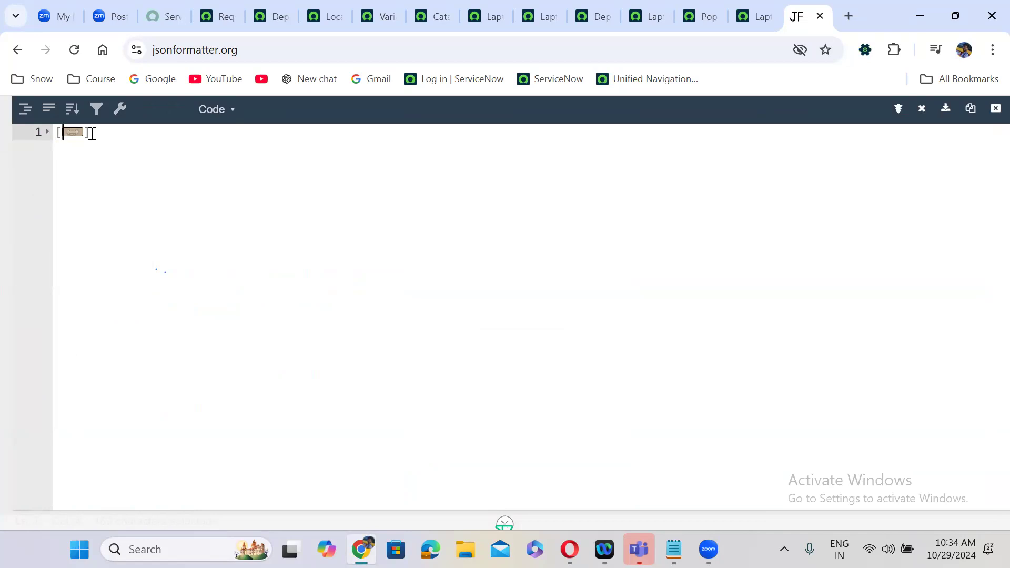
left_click(75, 134)
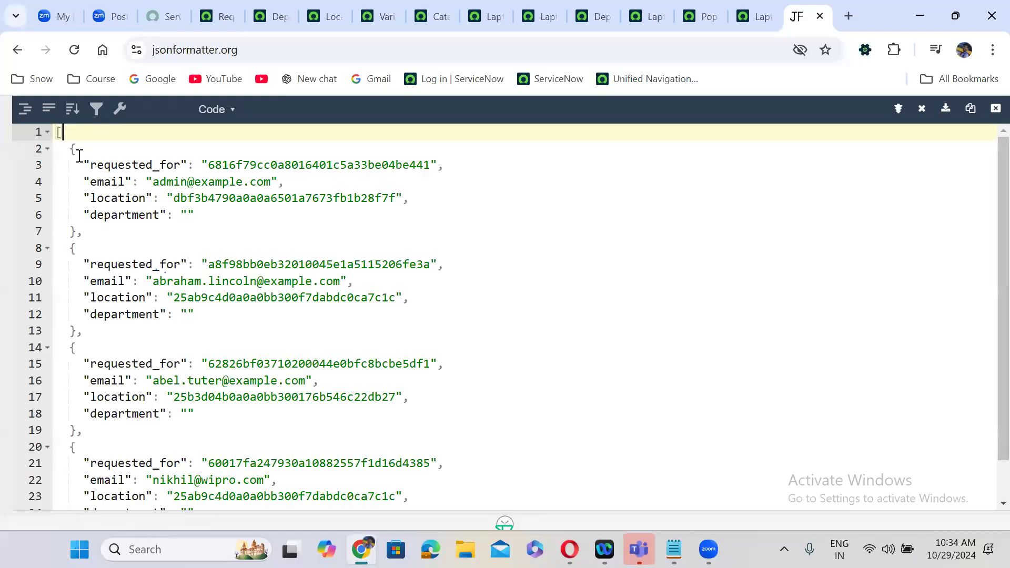
left_click(73, 152)
left_click_drag(87, 176, 95, 232)
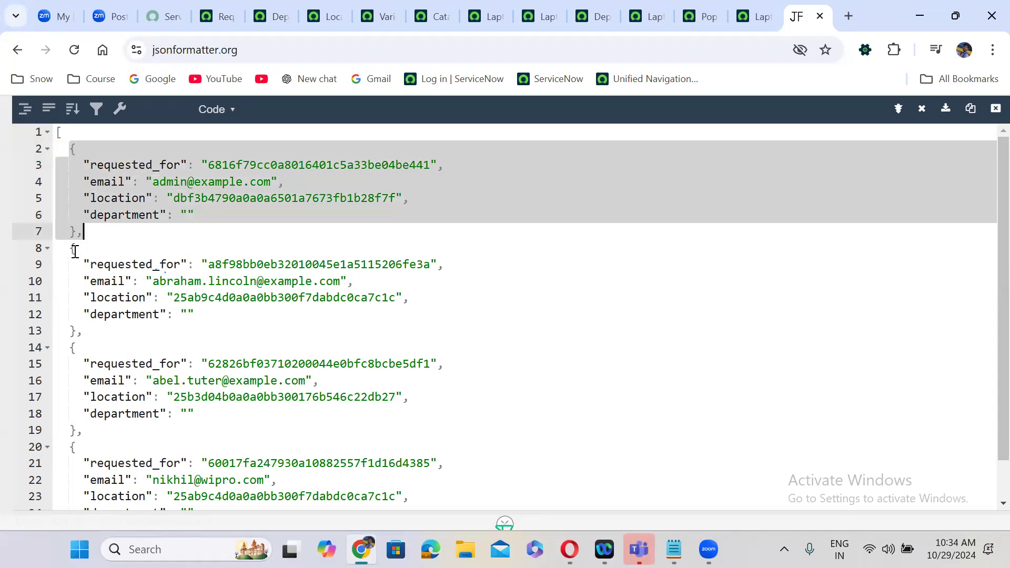
left_click_drag(70, 248, 77, 430)
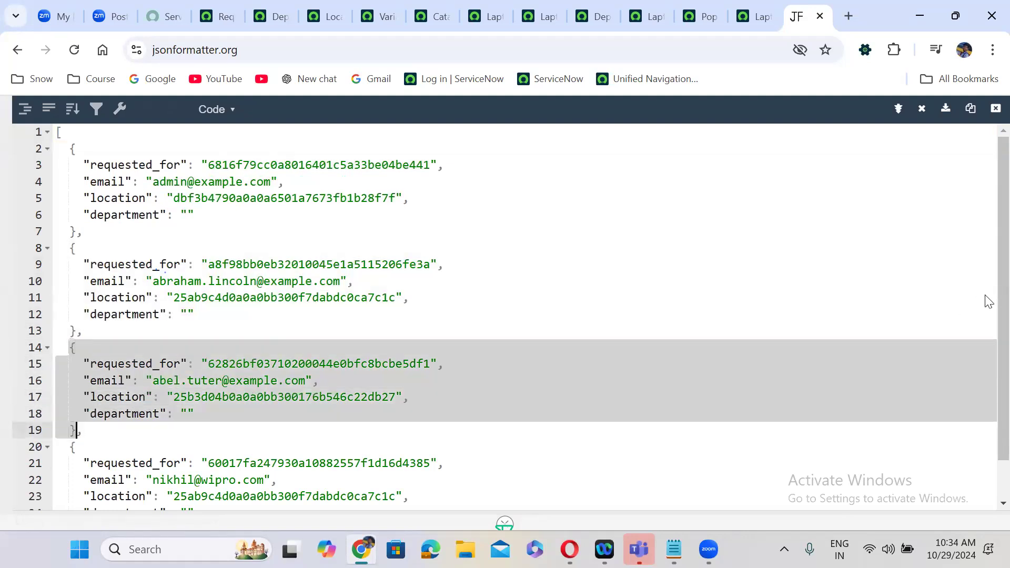
scroll(985, 377, "down", 2)
left_click_drag(70, 403, 87, 487)
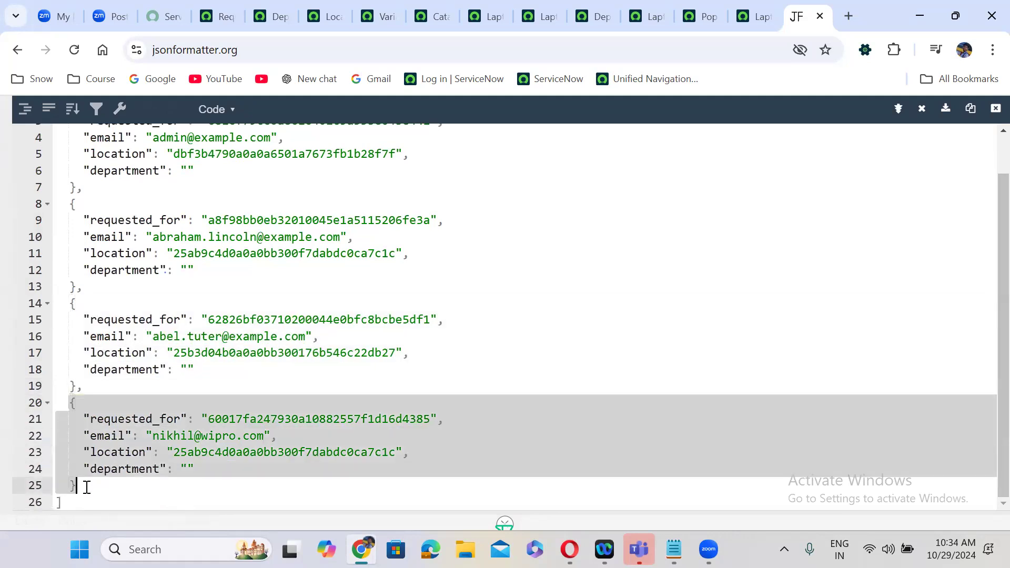
left_click(214, 451)
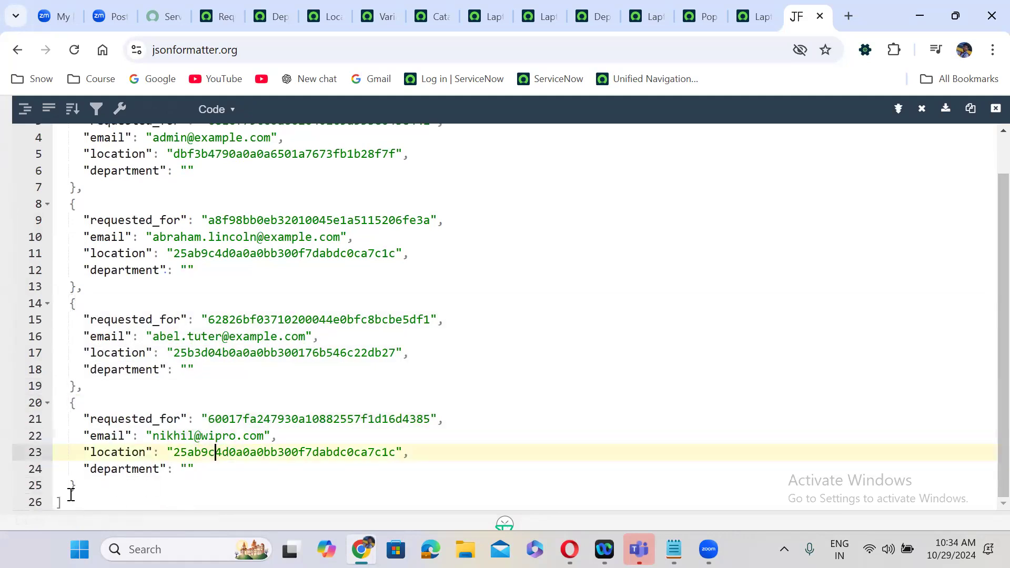
left_click_drag(68, 501, 48, 113)
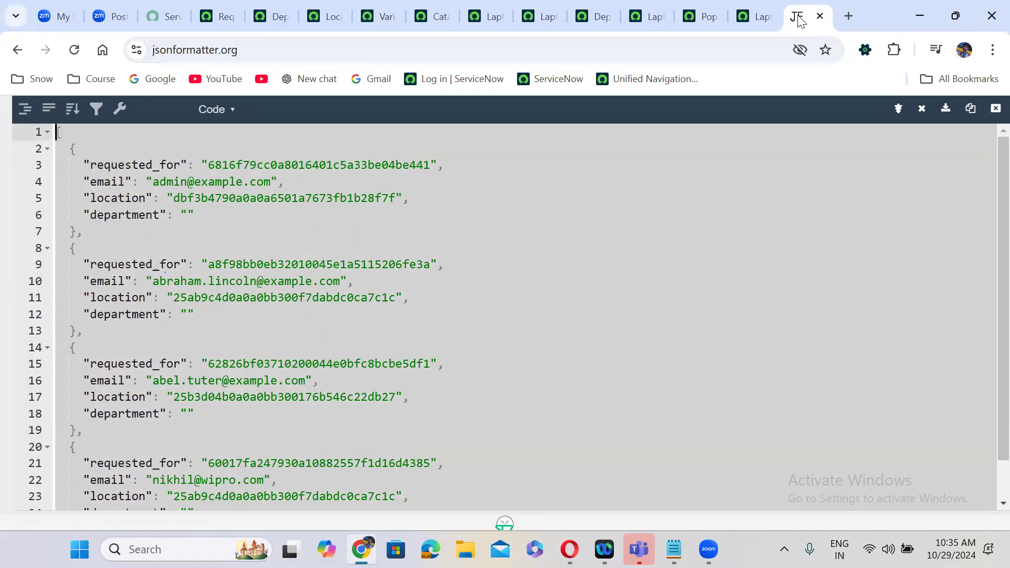
- Undo the accidental '/bg' edit to restore the JSON, then return to Laptop Request
type("/bg")
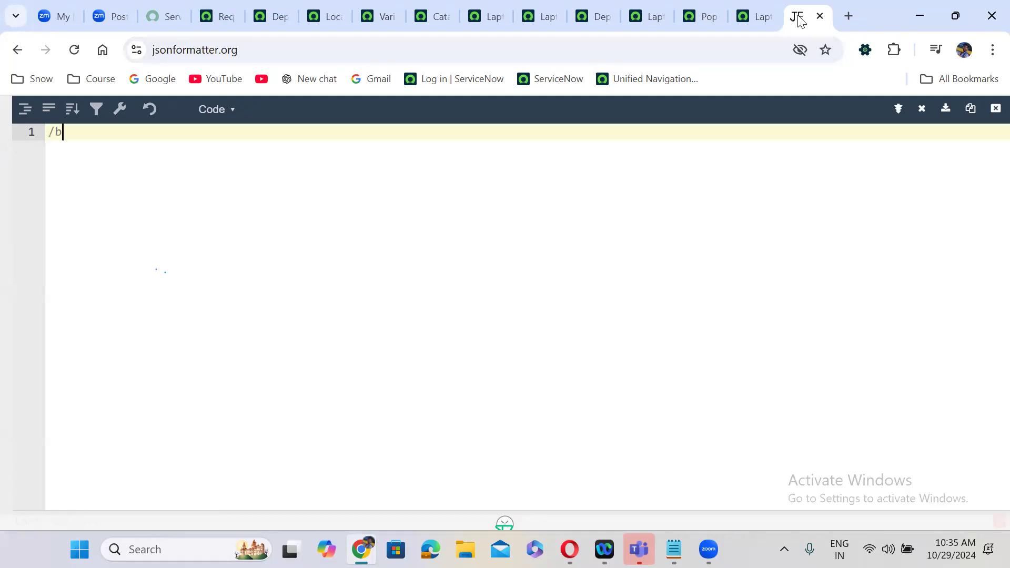
key("BackSpace")
key("BackSpace")
key("BackSpace")
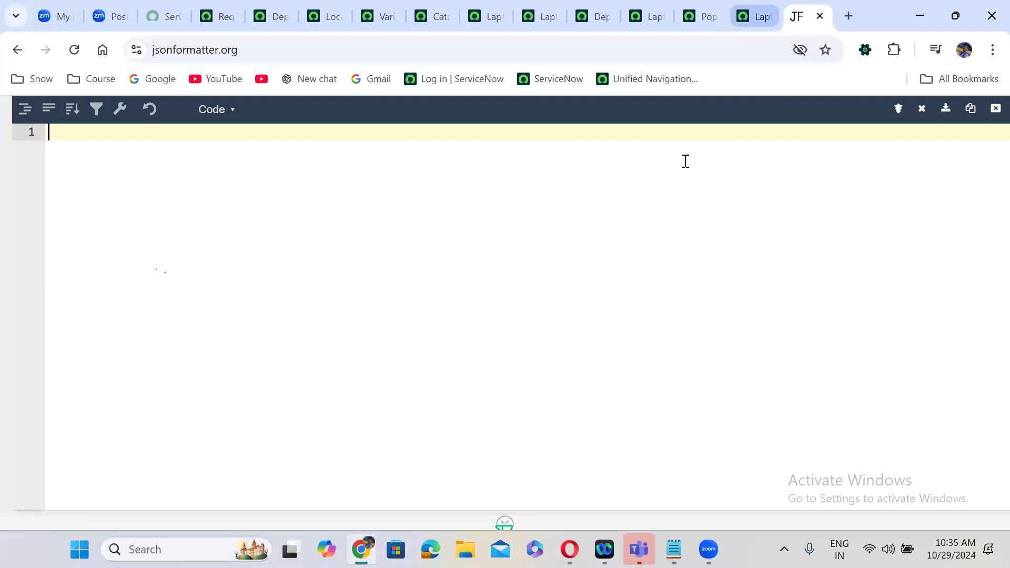
key("ctrl+z")
key("ctrl+z")
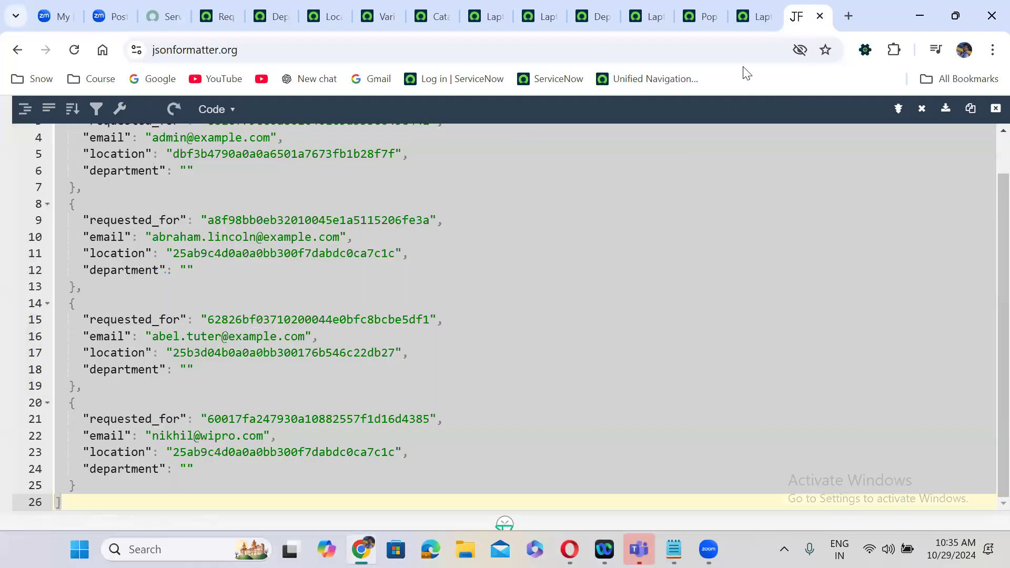
left_click(742, 19)
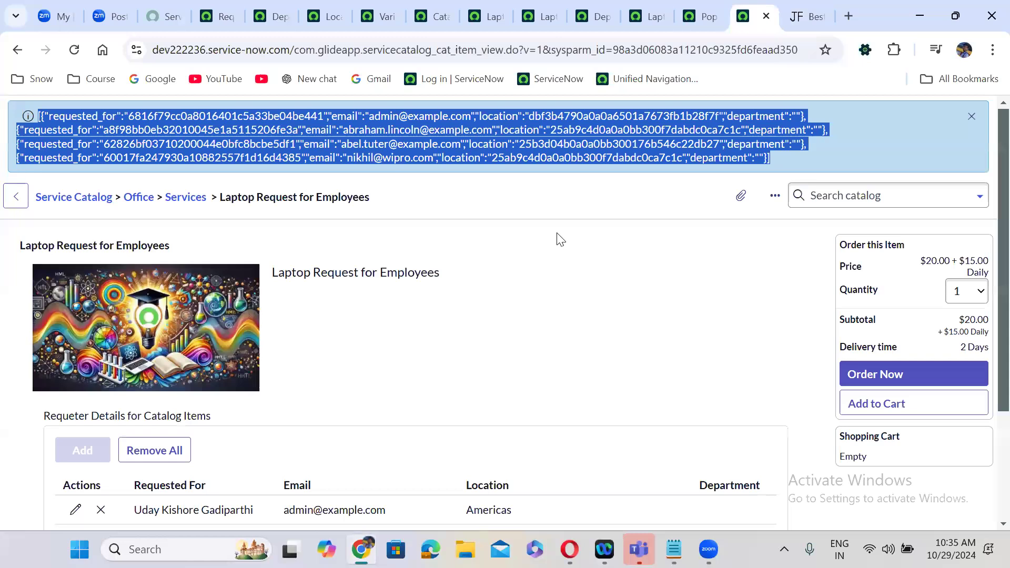
- Open Scripts - Background with /bg and declare var mrvs as the pasted requester JSON array
left_click(559, 240)
type("/bg")
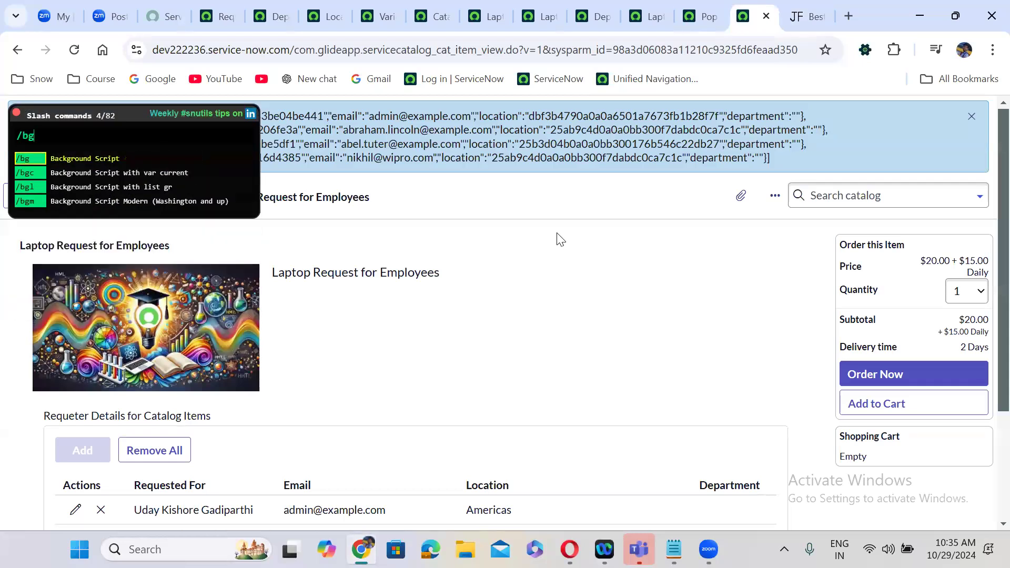
key("Return")
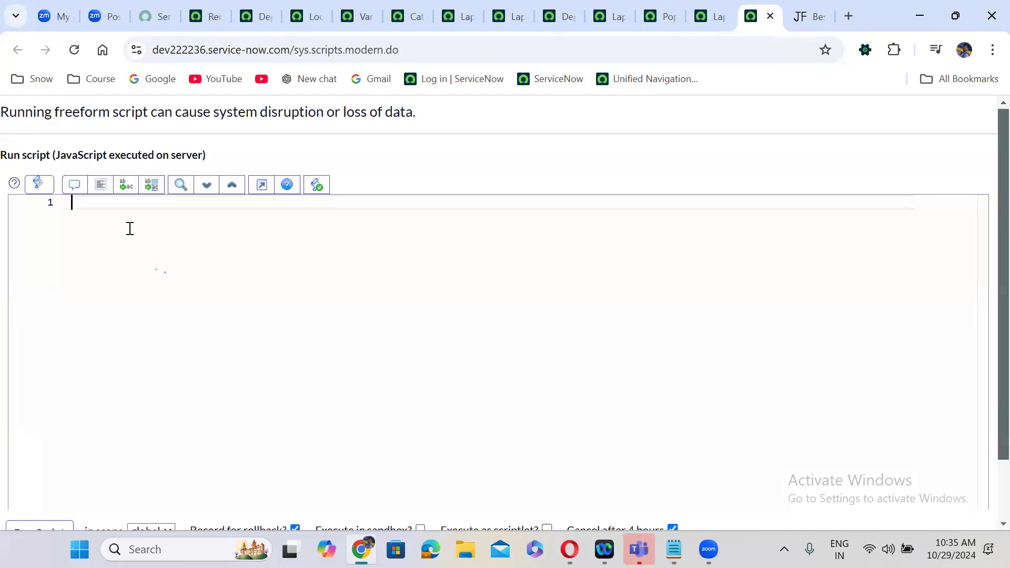
type("var mrvs =")
key("ctrl+v")
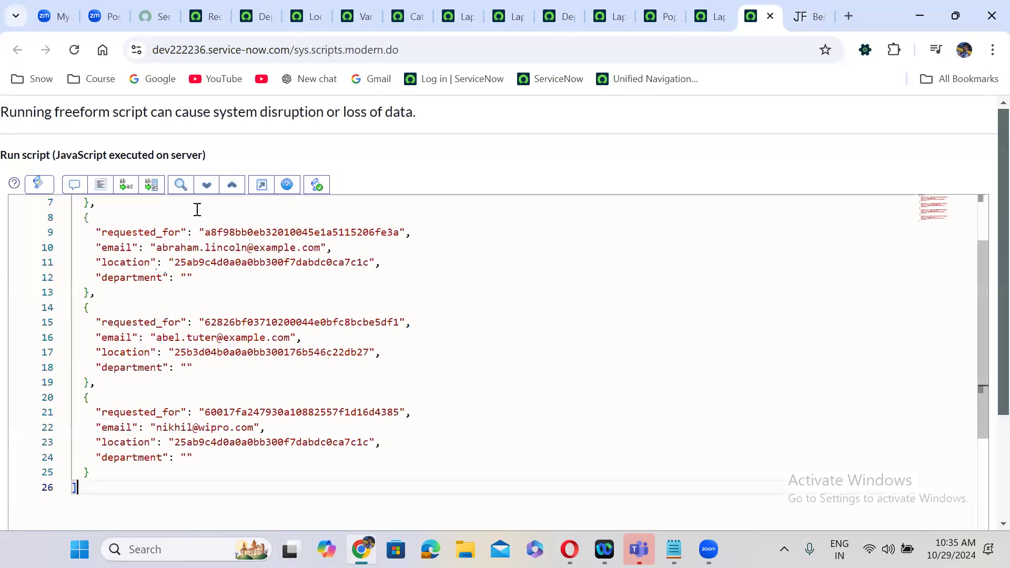
type(";")
- Review the requester records in the mrvs array one by one
scroll(979, 368, "up", 2)
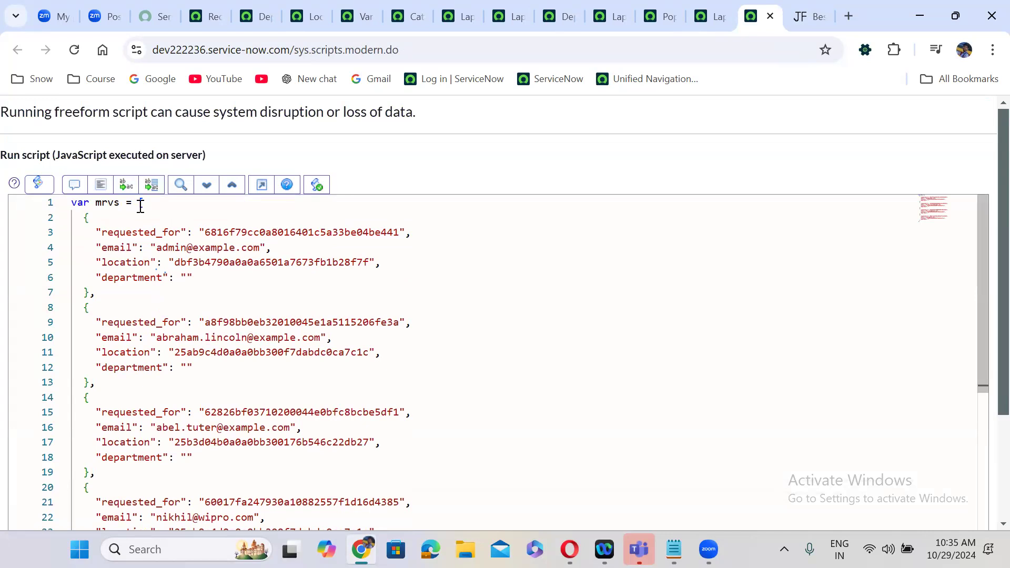
left_click_drag(78, 218, 91, 291)
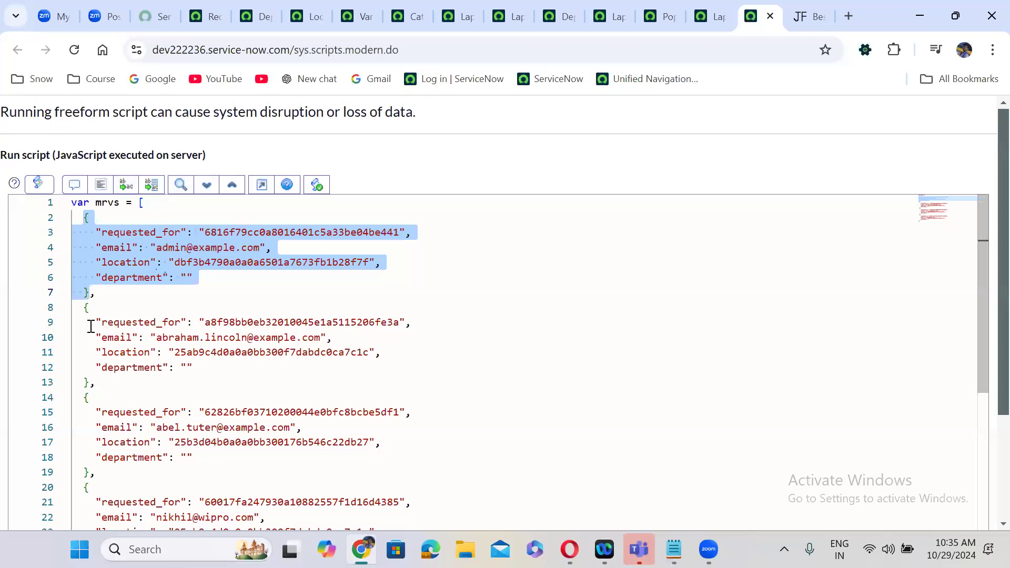
left_click_drag(83, 308, 94, 383)
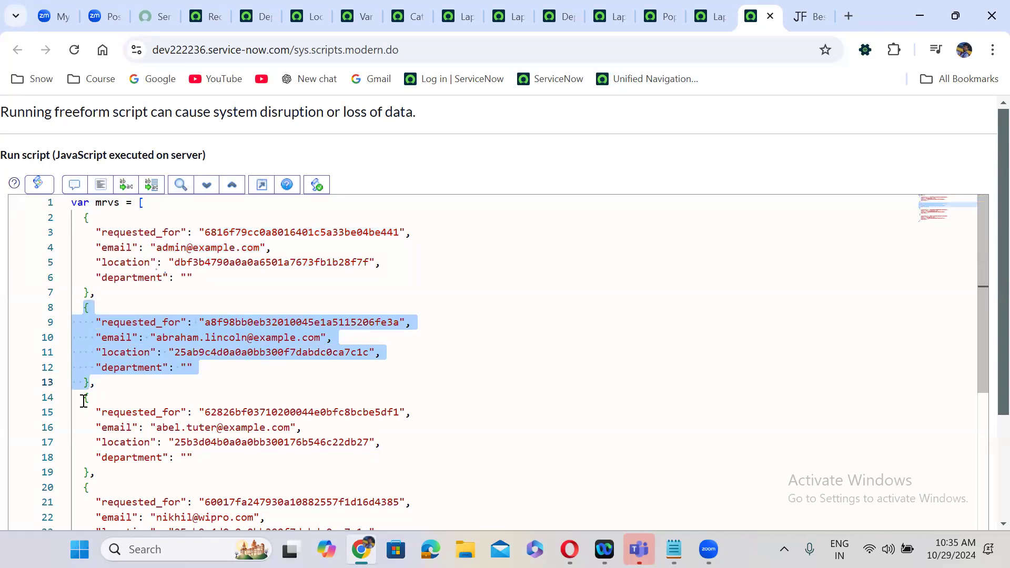
left_click(83, 398)
left_click_drag(85, 451, 96, 493)
left_click(96, 493)
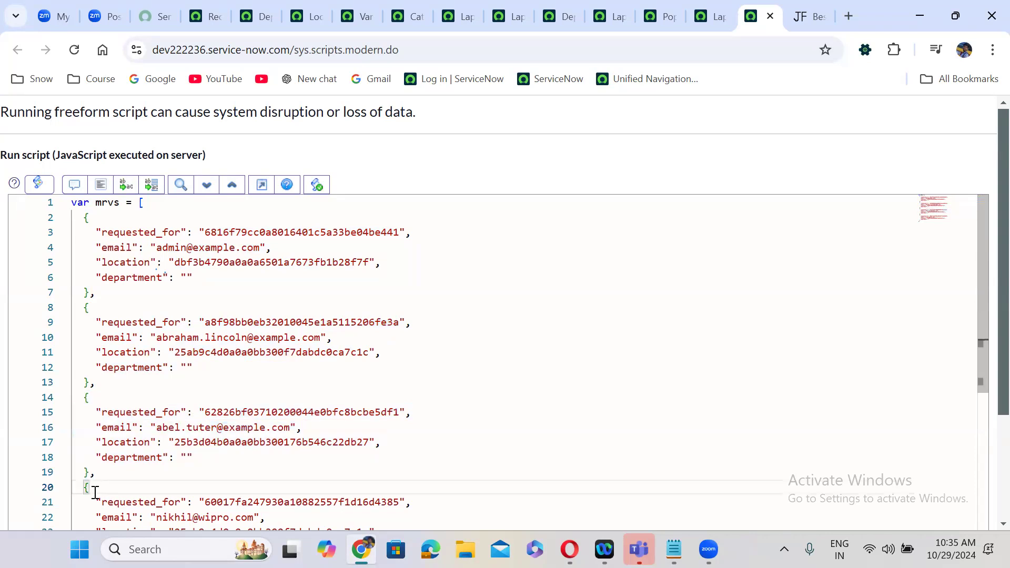
scroll(96, 493, "down", 1)
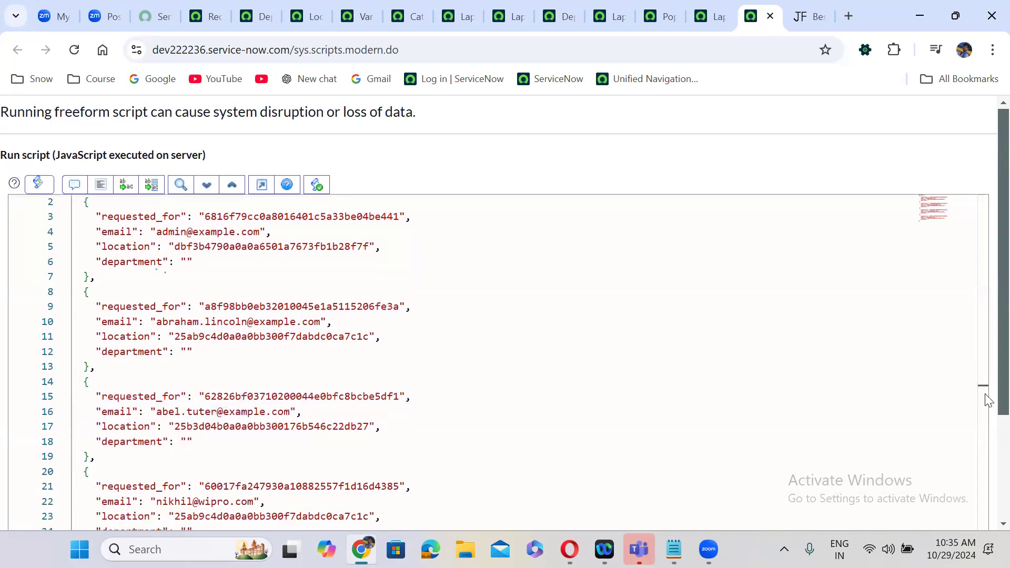
scroll(985, 387, "down", 4)
- Add blank lines below the array and select the first record's email value
left_click(674, 412)
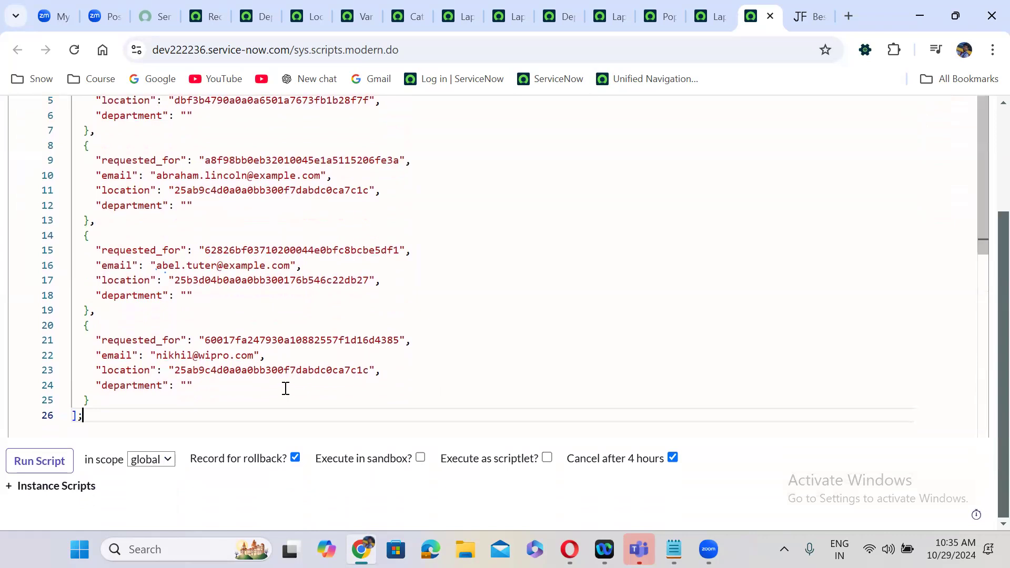
key("Return")
key("Return")
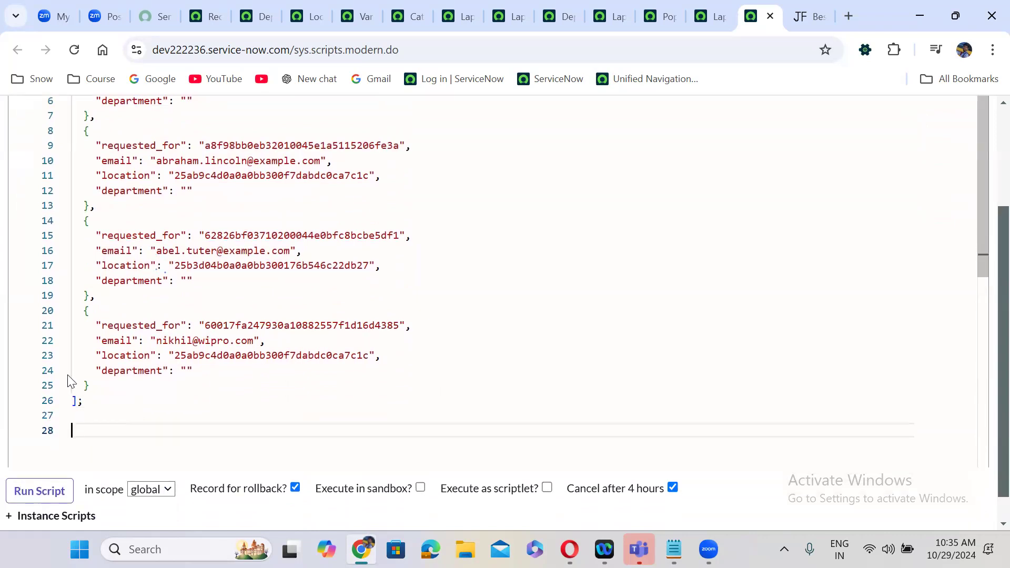
scroll(989, 429, "up", 1)
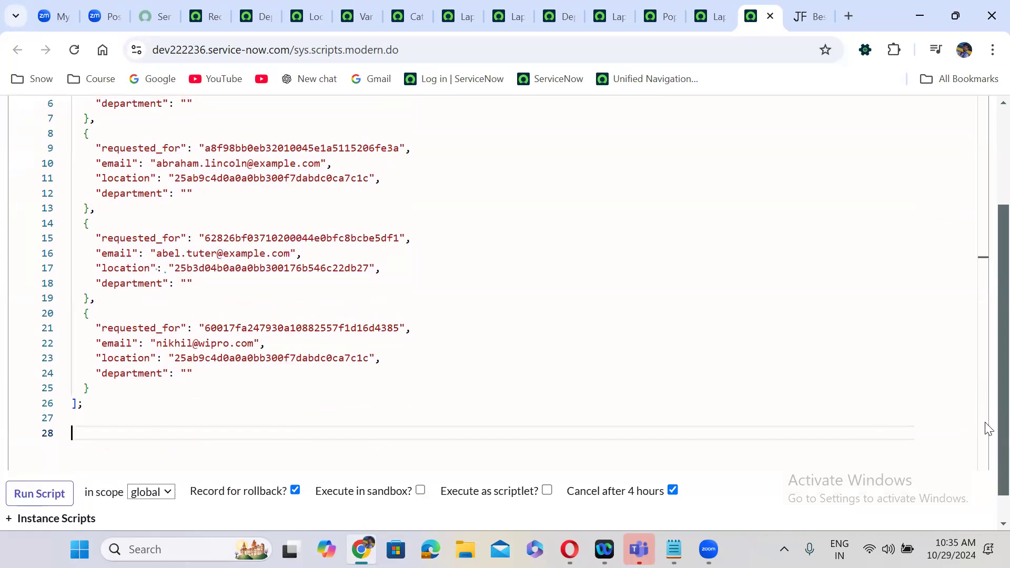
scroll(988, 429, "up", 2)
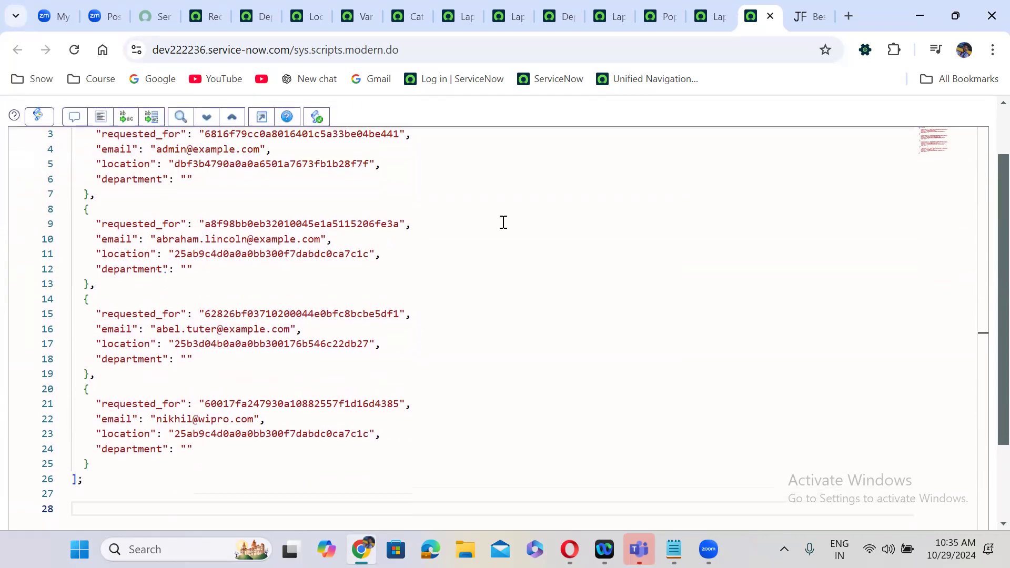
left_click(171, 152)
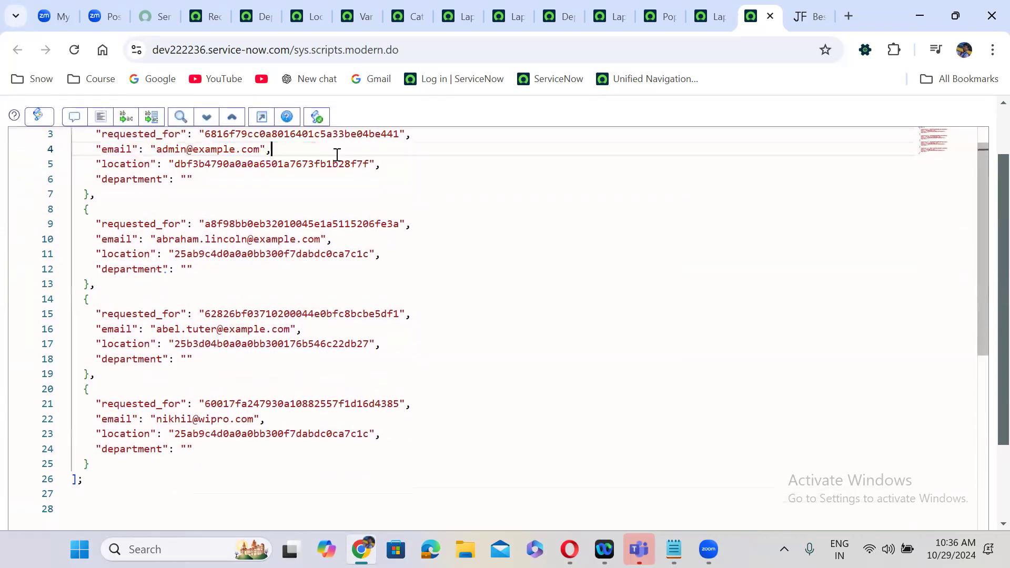
double_click(170, 153)
- Write gs.print(mrvs[0].email); on line 27 of the script
left_click(94, 498)
type("g")
key("BackSpace")
type("gs.print();")
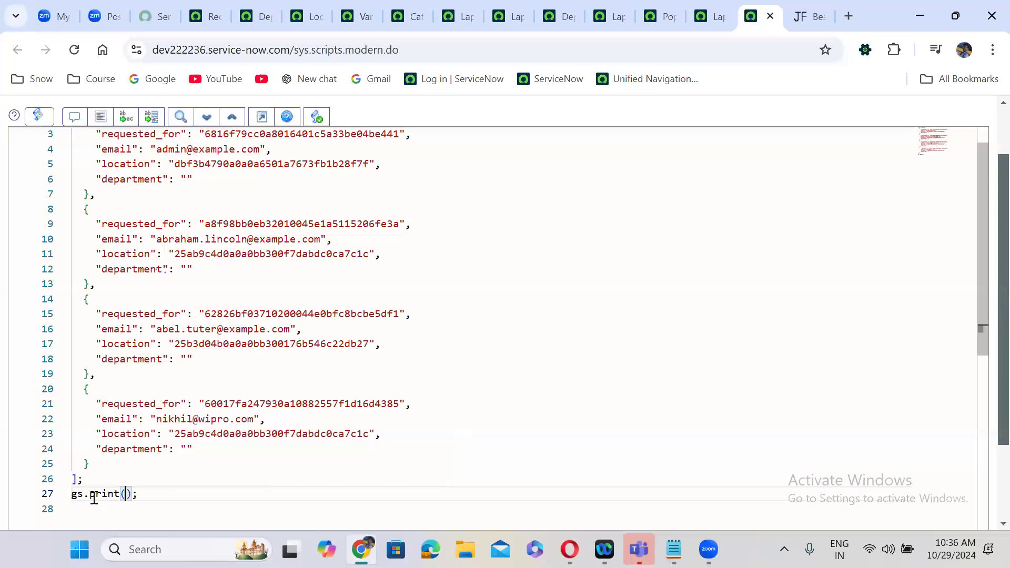
type("mrvs[0")
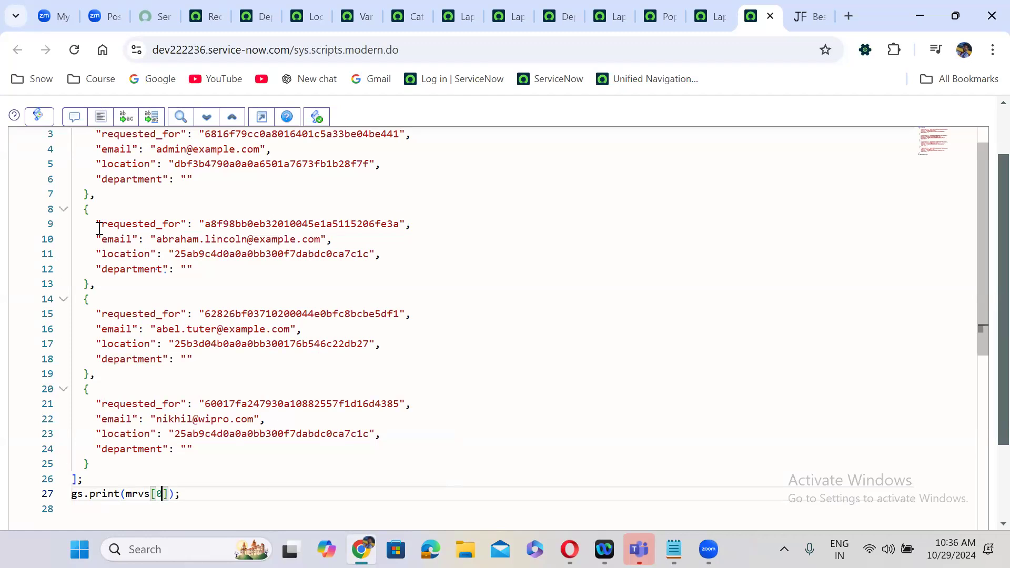
left_click_drag(90, 194, 82, 137)
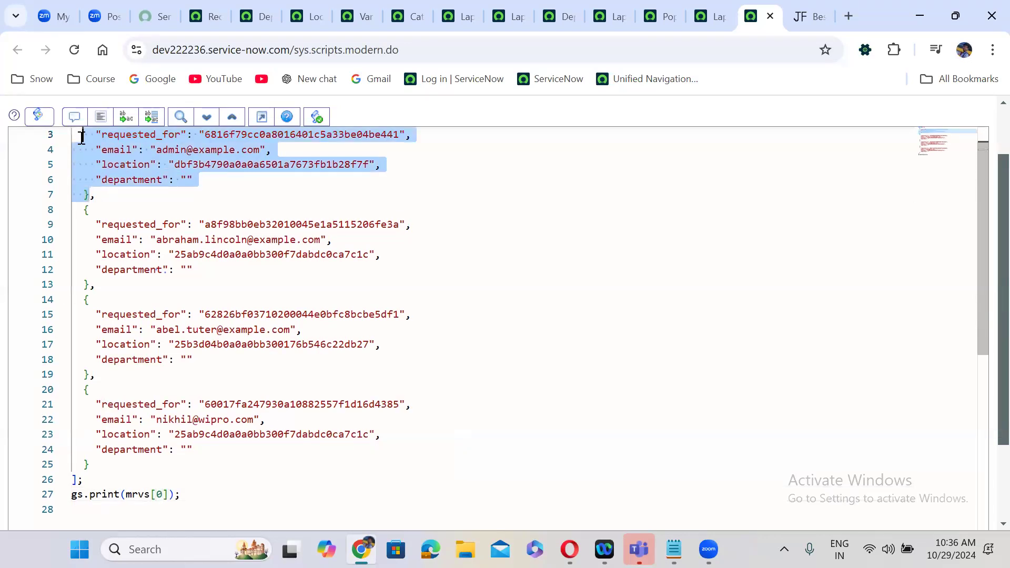
left_click(170, 495)
type(".")
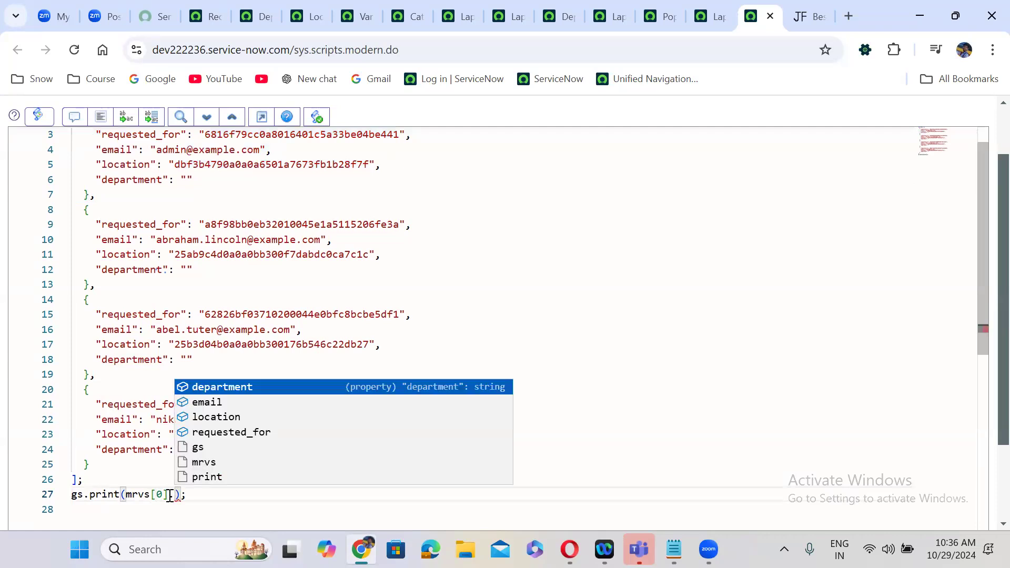
type("email")
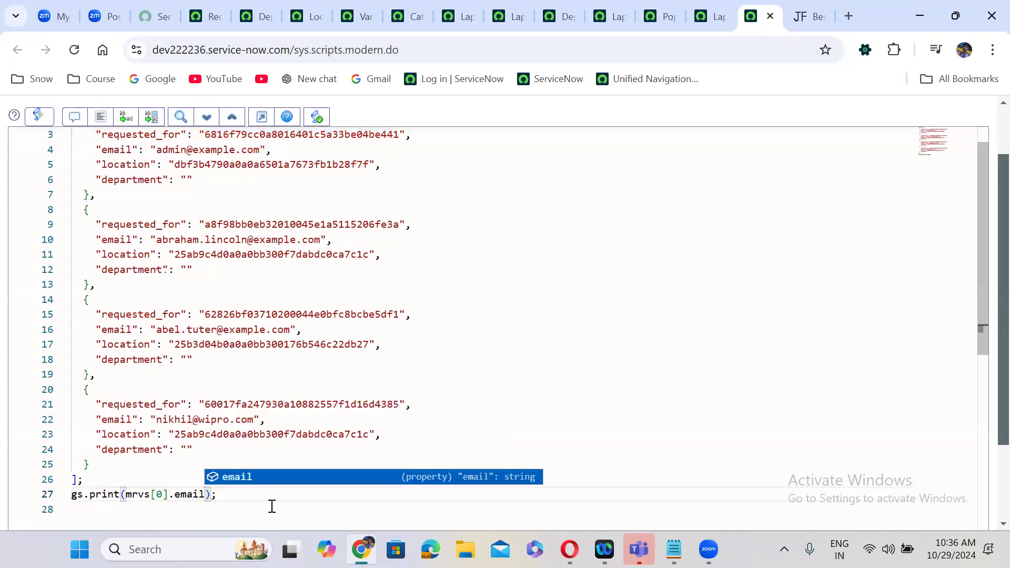
left_click(272, 506)
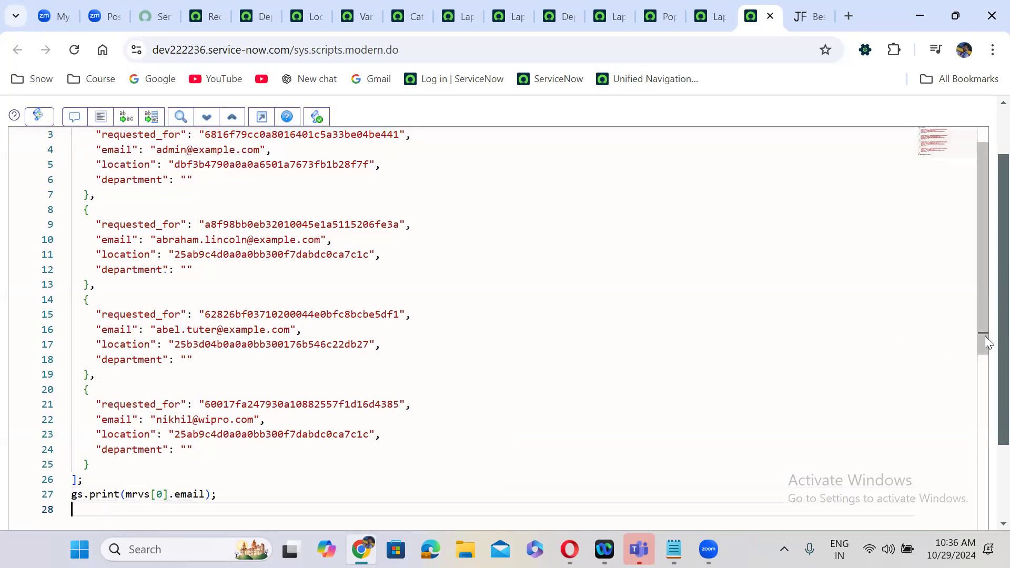
- Run the script, check the printed first email, and go back to the editor
scroll(670, 341, "down", 1)
left_click(42, 504)
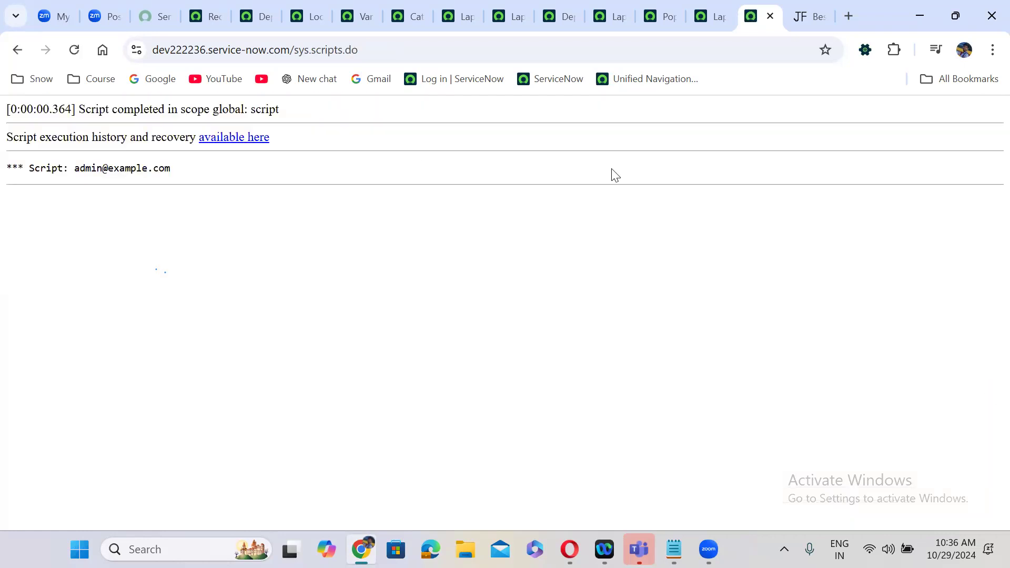
left_click_drag(74, 168, 209, 169)
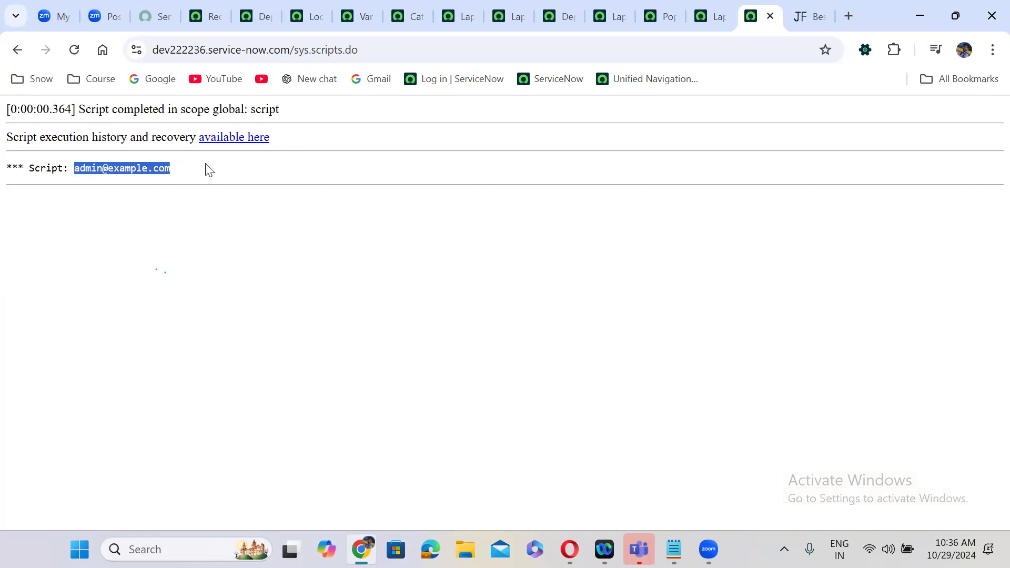
left_click(16, 50)
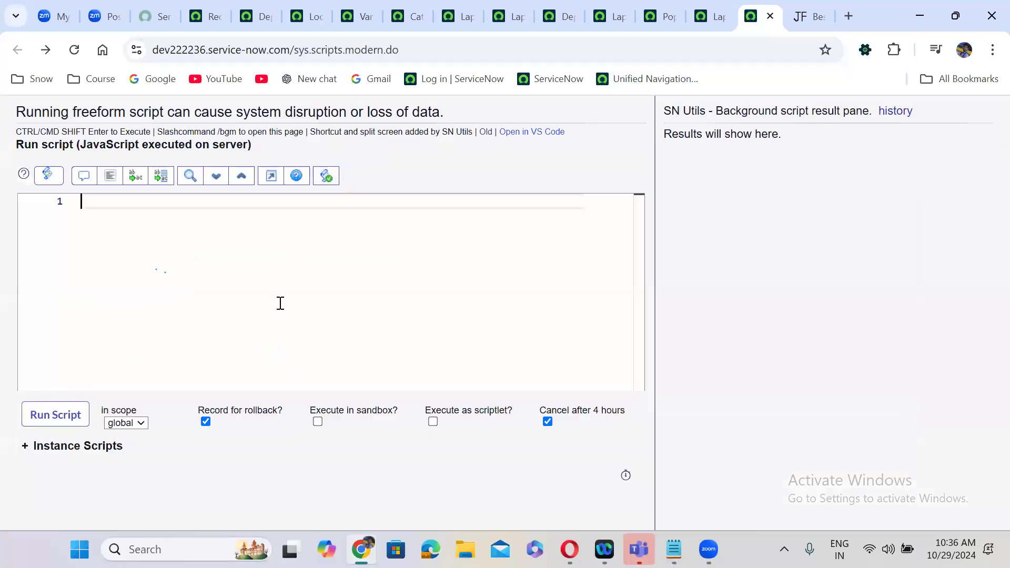
- Paste the requester JSON in full-screen view and assign it to 'var mrvs =' ending with ';'
key("ctrl+v")
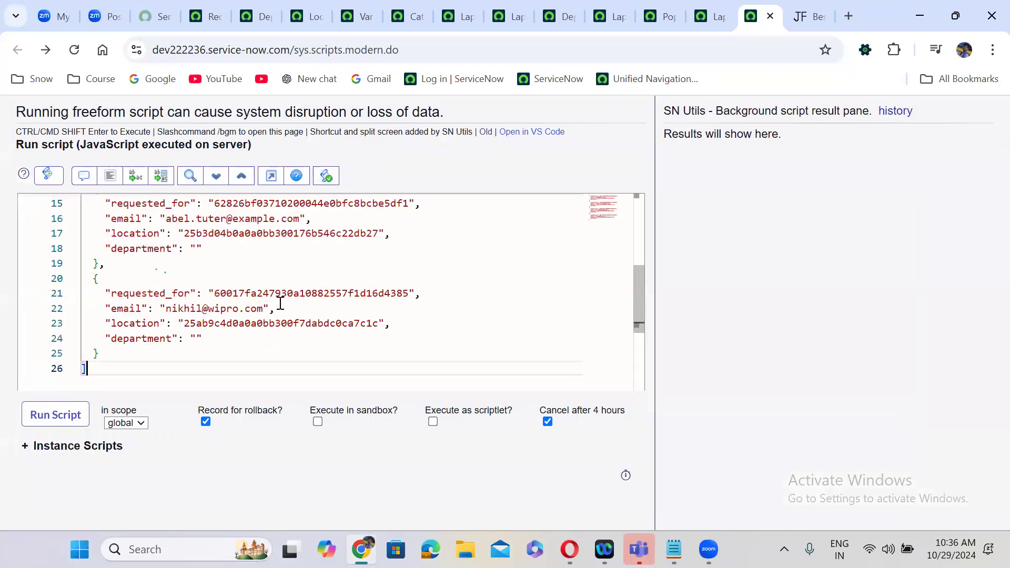
key("Up")
key("Up")
key("Up")
key("Up")
key("Up")
key("Up")
key("Up")
key("Up")
key("Up")
key("Up")
key("Up")
key("Up")
key("Up")
key("Up")
key("Up")
key("Up")
key("Up")
key("Up")
key("Up")
key("Up")
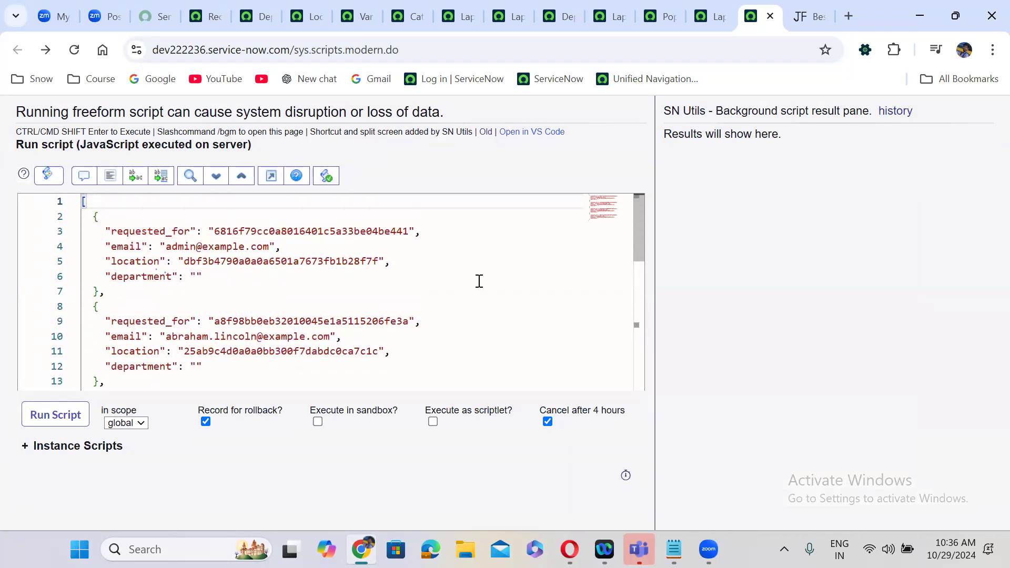
left_click(271, 176)
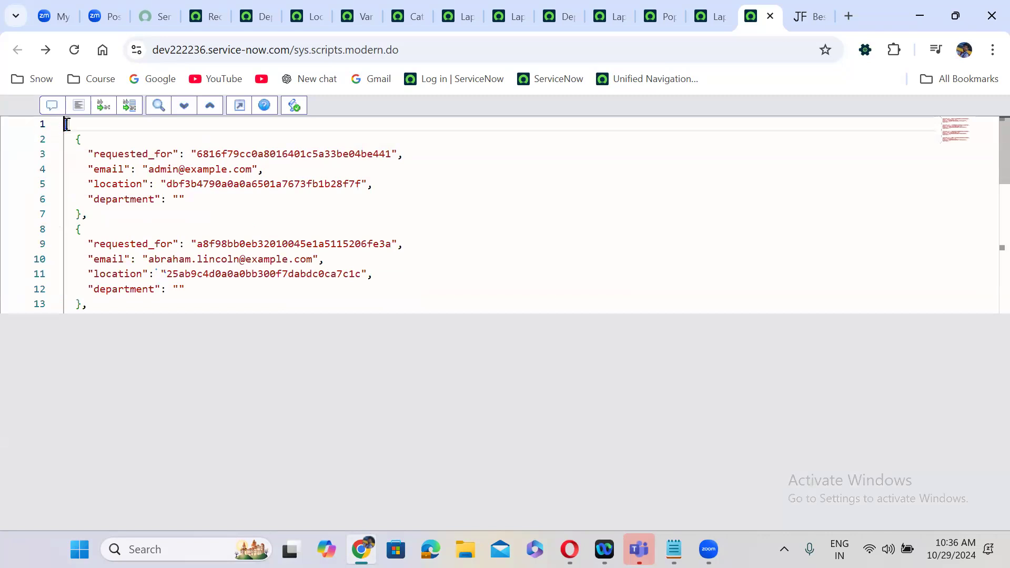
type("var ")
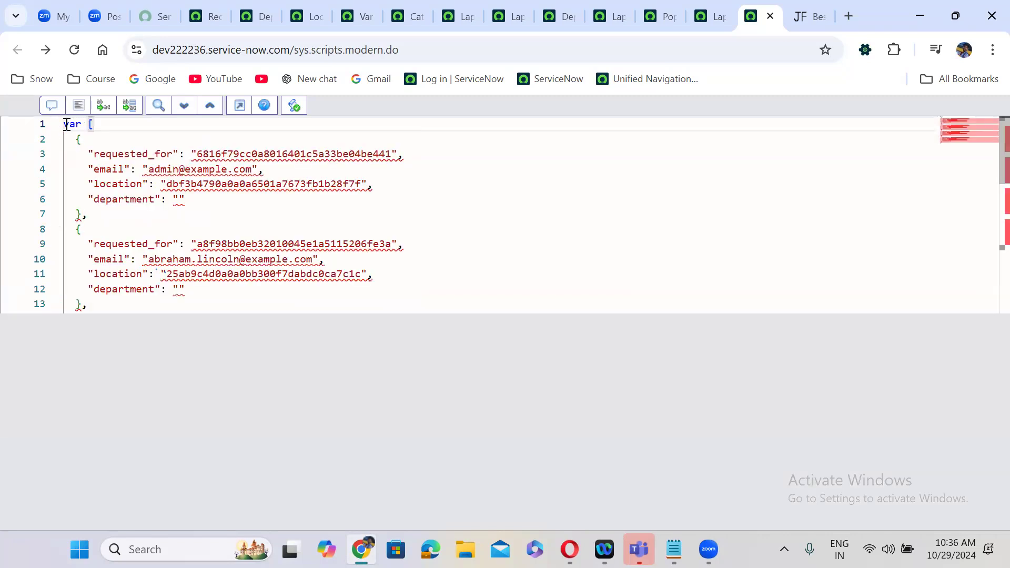
type("mrvs =")
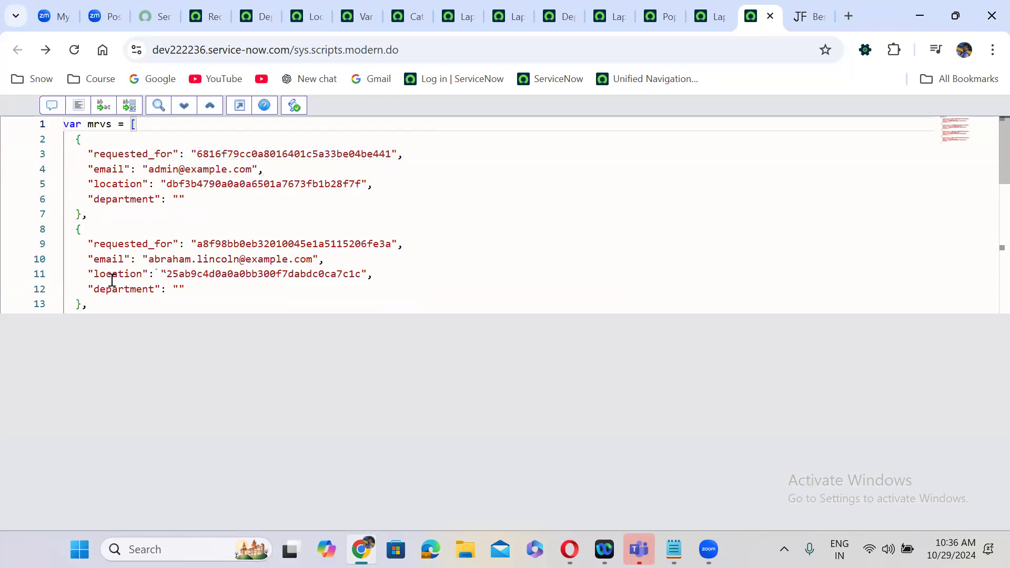
left_click(113, 301)
key("Down")
key("Down")
key("Down")
key("Down")
key("Down")
key("Down")
key("Down")
key("Down")
key("Down")
key("Down")
key("Down")
key("Down")
key("Down")
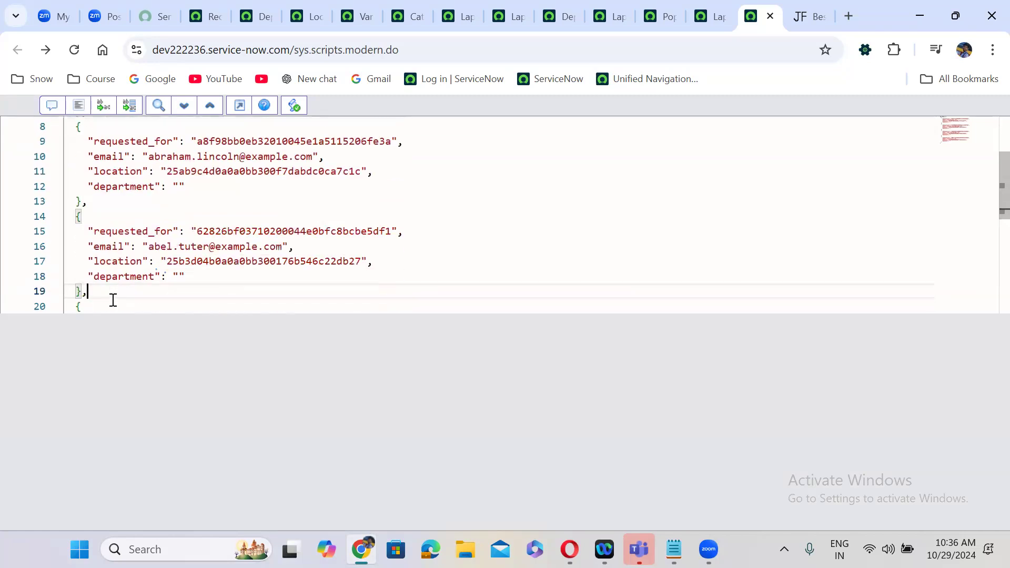
type(";")
key("Return")
key("Return")
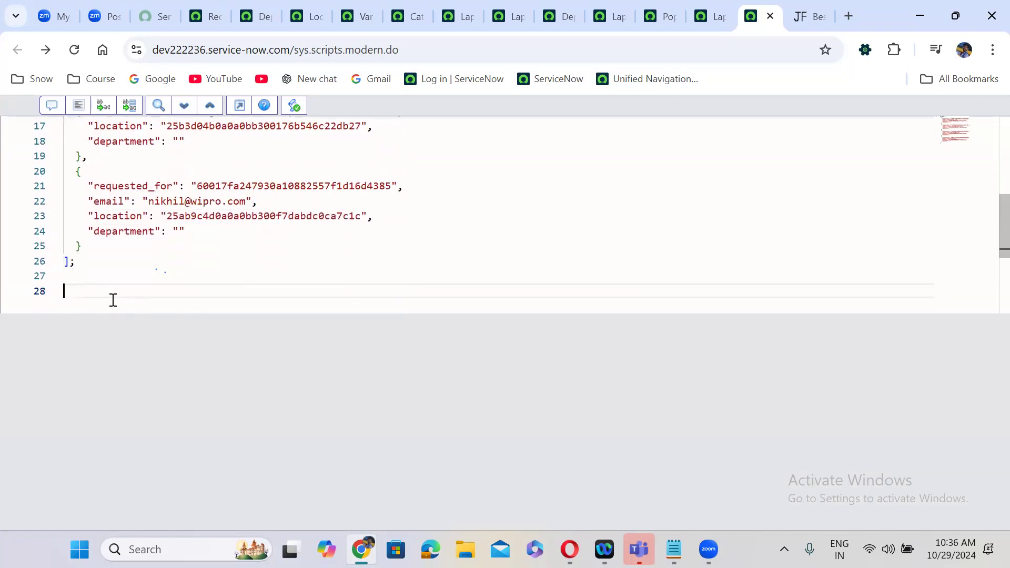
- Add gs.print(mrvs[1].email); and run the script to see the second requester's email
type("gs")
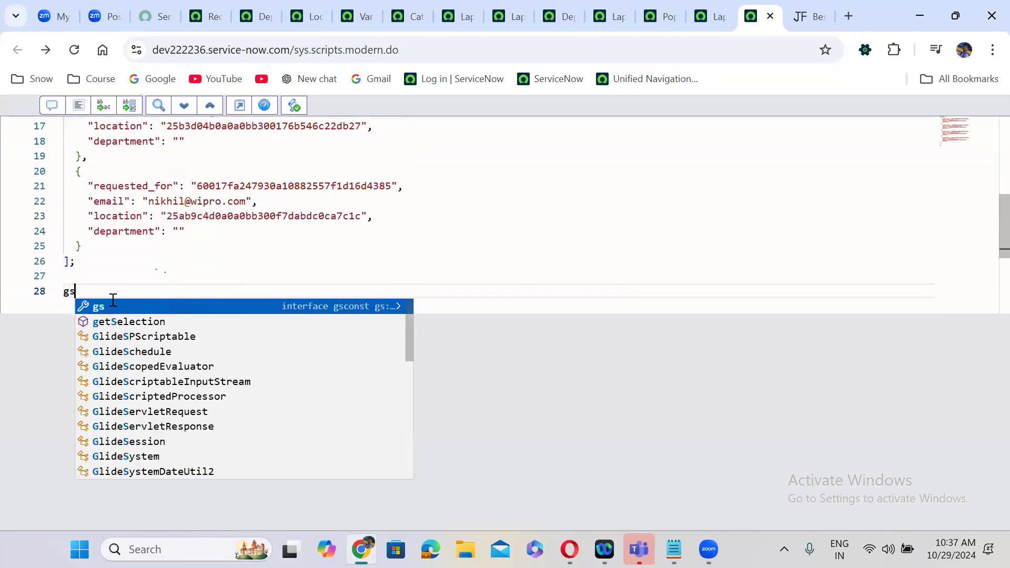
type(".print")
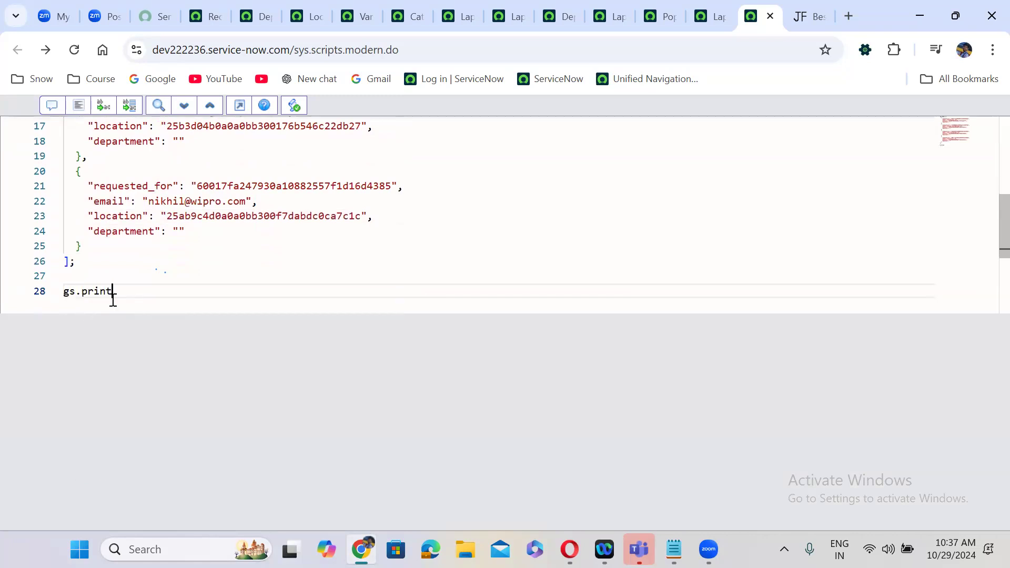
type("();")
key("Left")
key("Left")
type("mrvs[1].email")
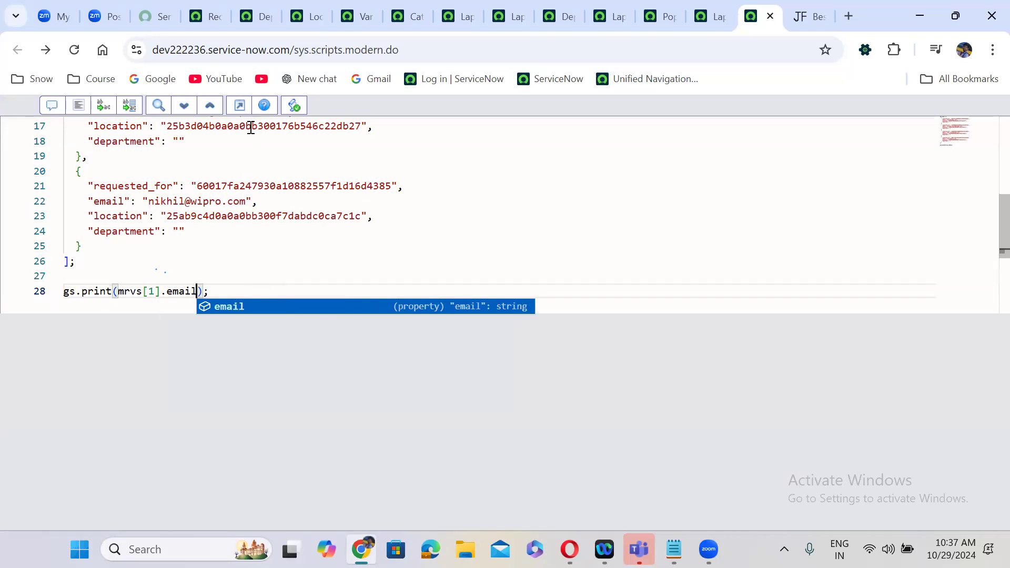
left_click(240, 106)
left_click(52, 415)
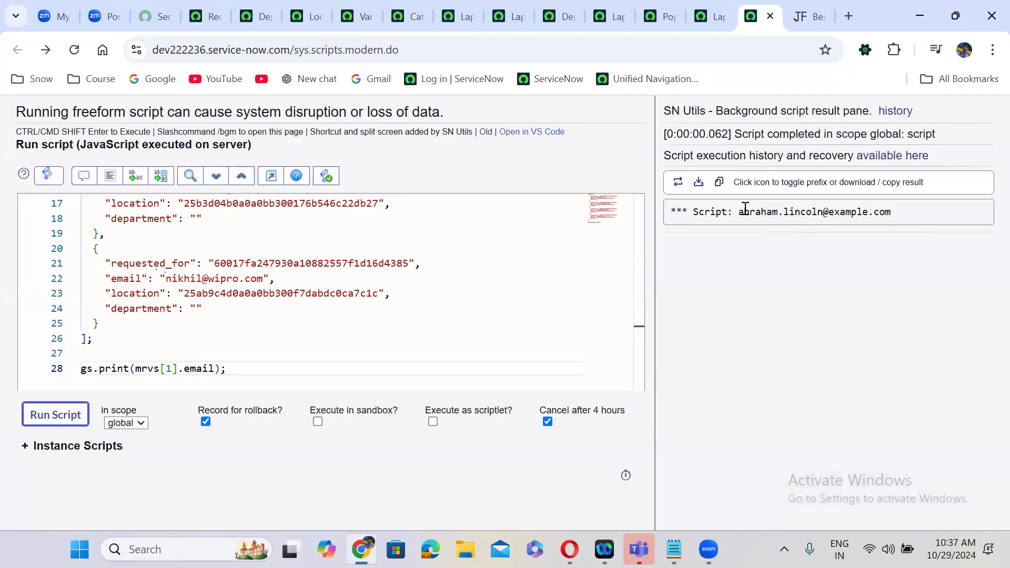
left_click_drag(734, 212, 902, 216)
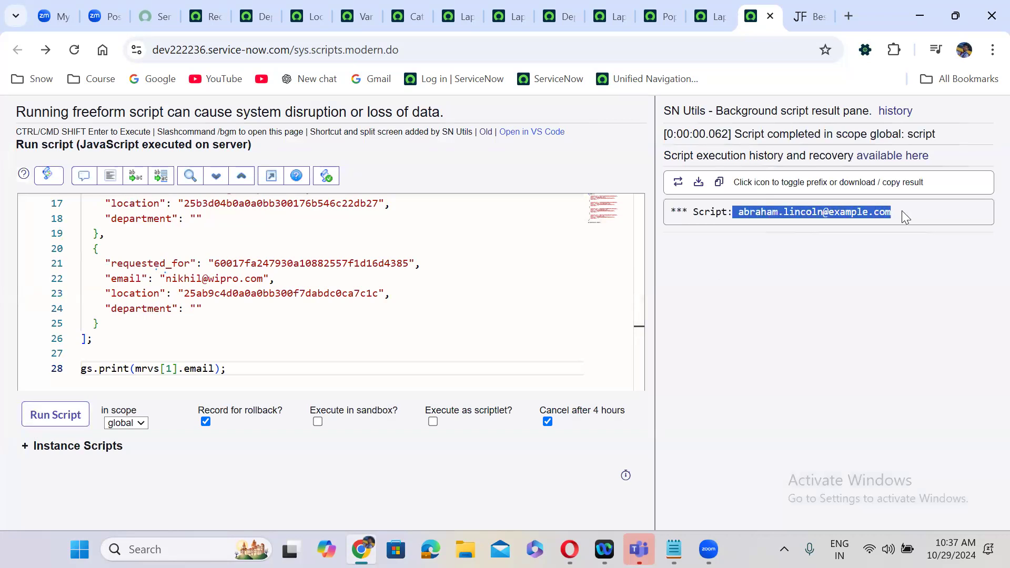
left_click(739, 290)
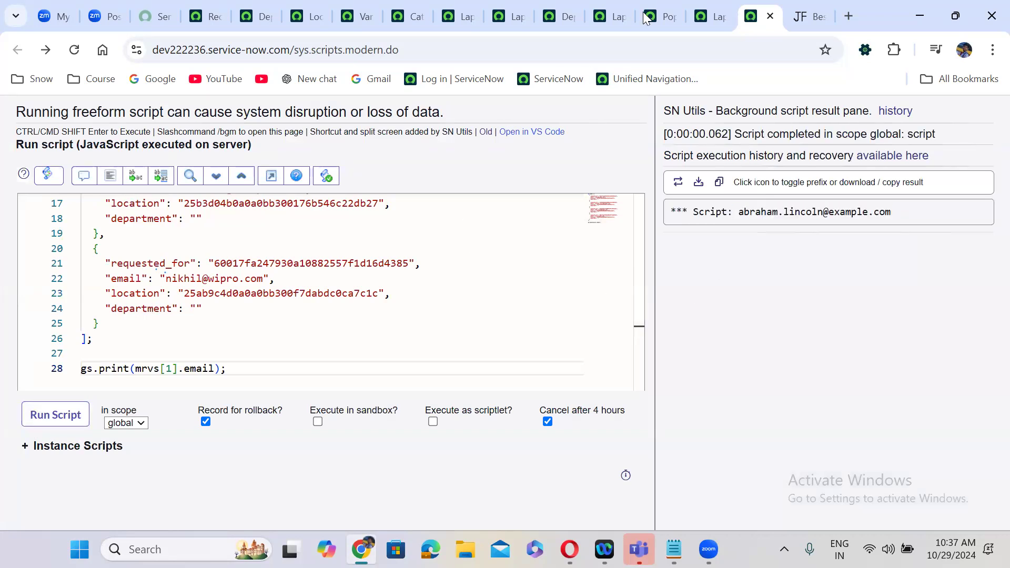
- Close the JSON info banner on Laptop Request for Employees, then return to the background script
left_click(706, 7)
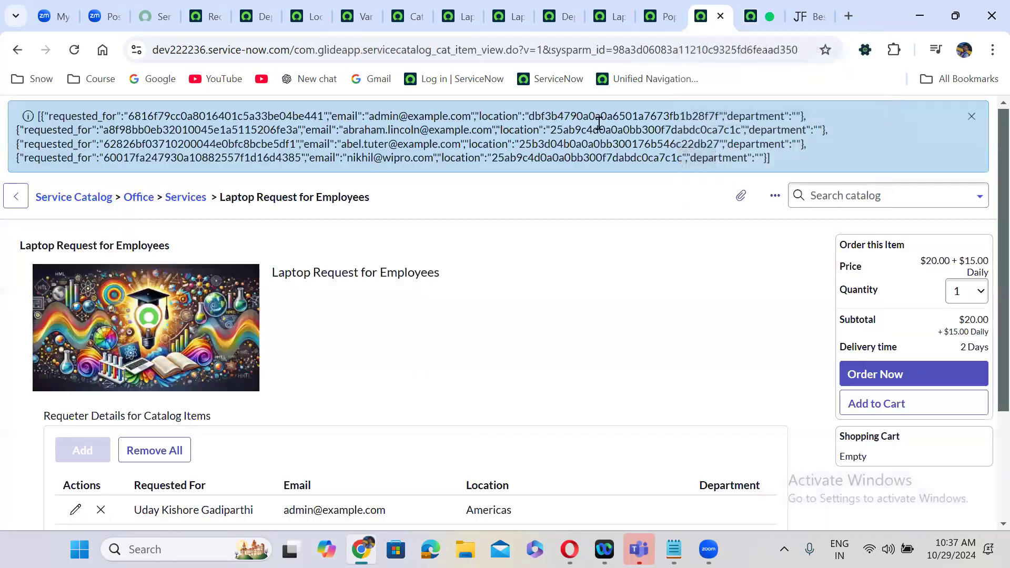
left_click(972, 116)
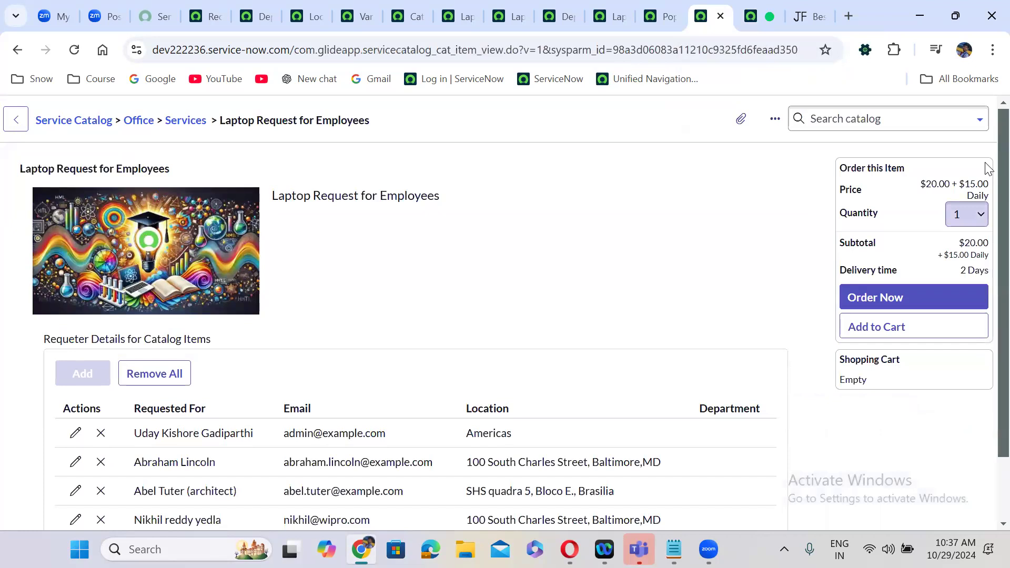
scroll(988, 303, "down", 2)
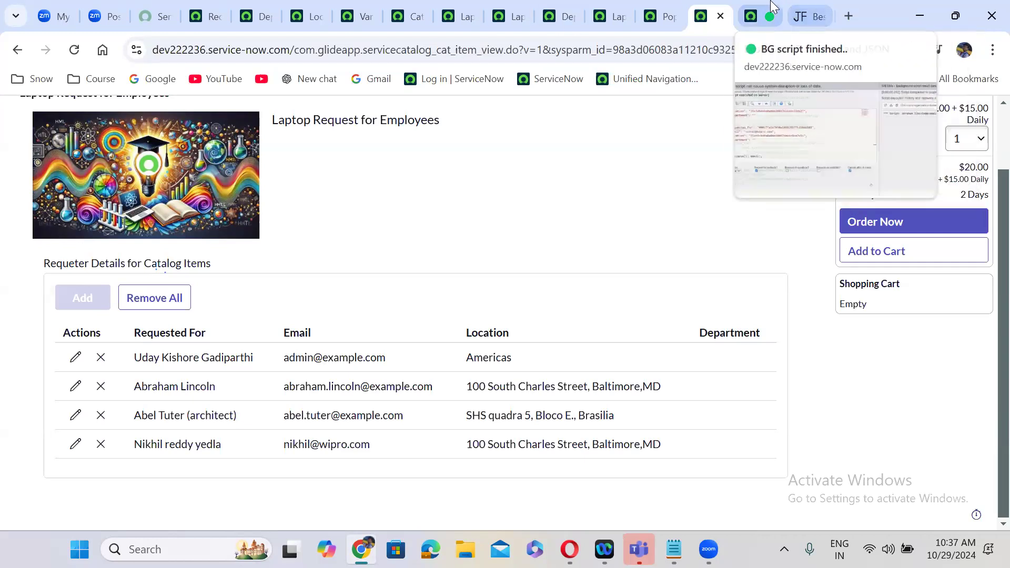
left_click(764, 6)
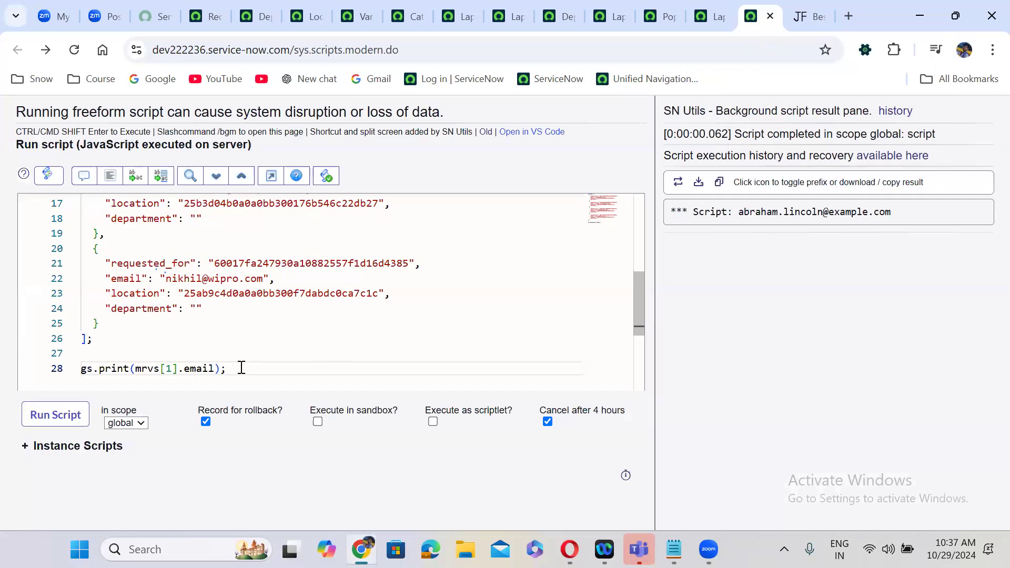
- Replace the single print line with a for-loop template iterating over mrvs
left_click_drag(241, 369, 70, 369)
key("BackSpace")
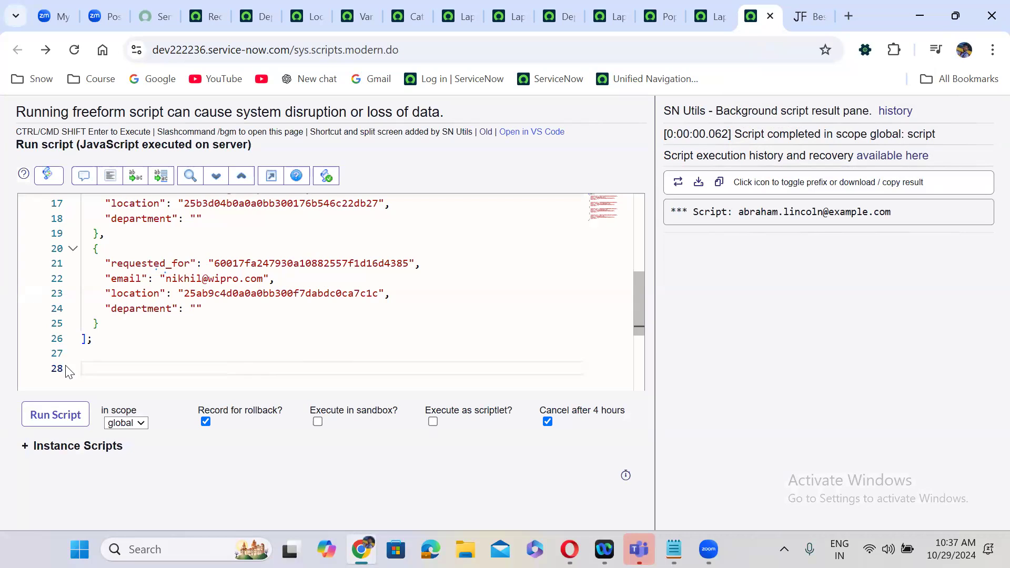
type("for")
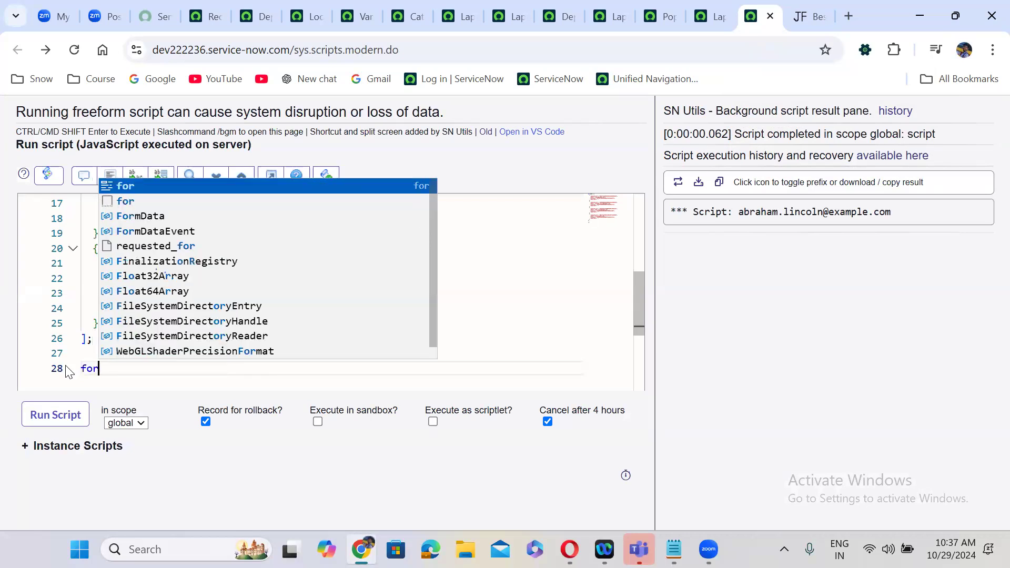
key("Return")
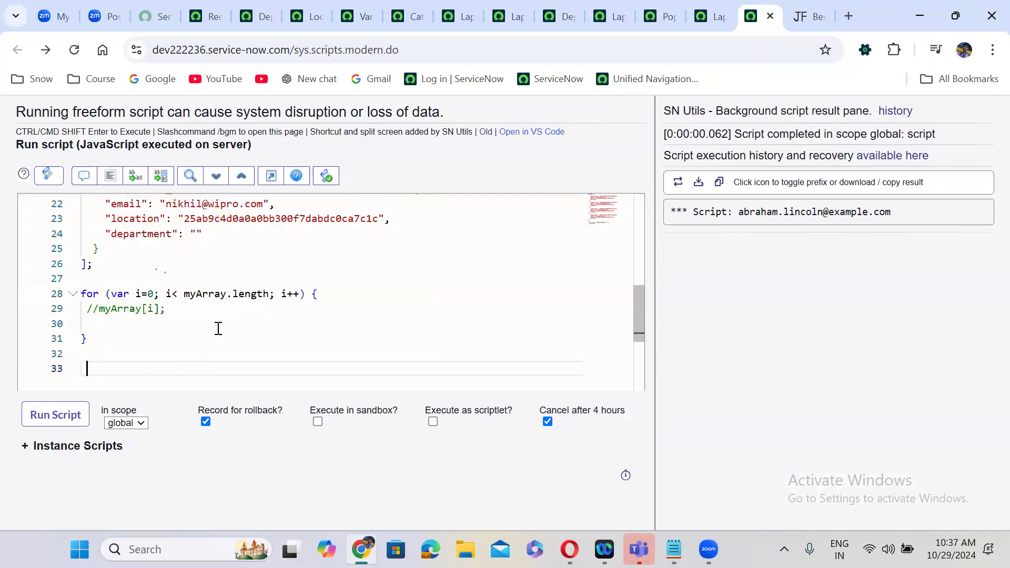
double_click(208, 296)
type("mrv")
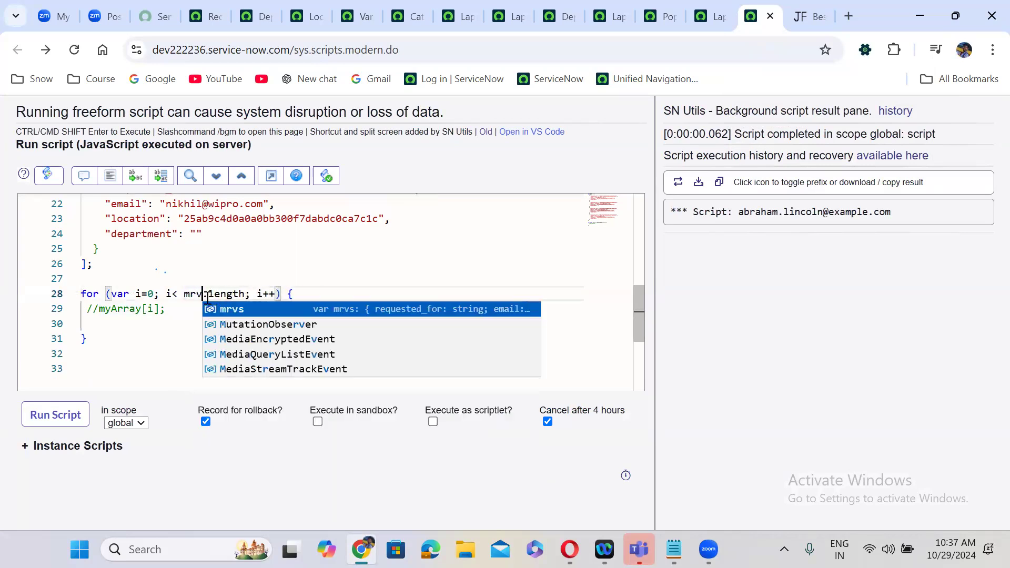
key("Return")
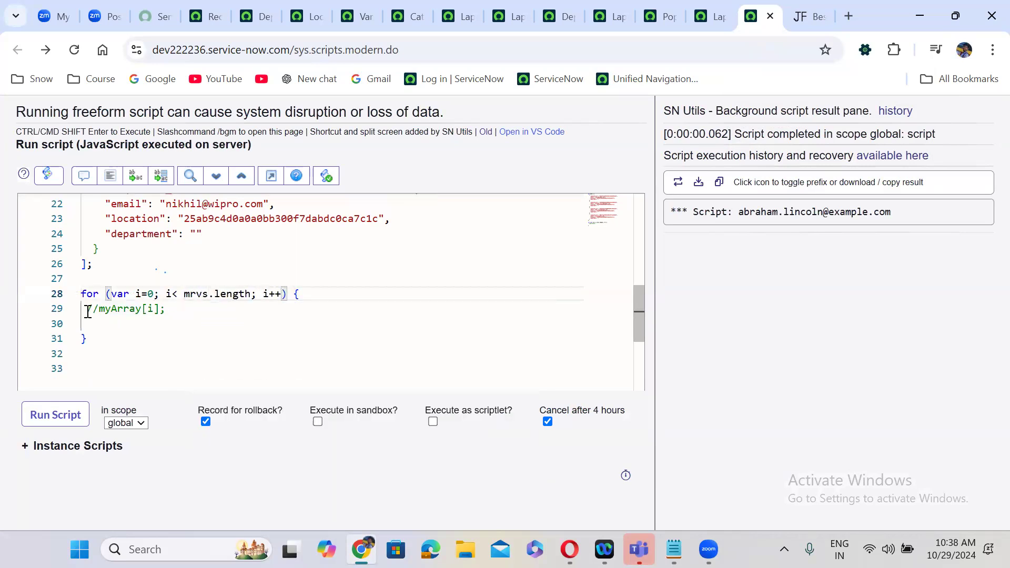
- Make the loop body gs.print(mrvs[i].email); in place of the placeholder comment
left_click_drag(88, 311, 180, 309)
key("BackSpace")
key("Return")
type("gs.print(mrva")
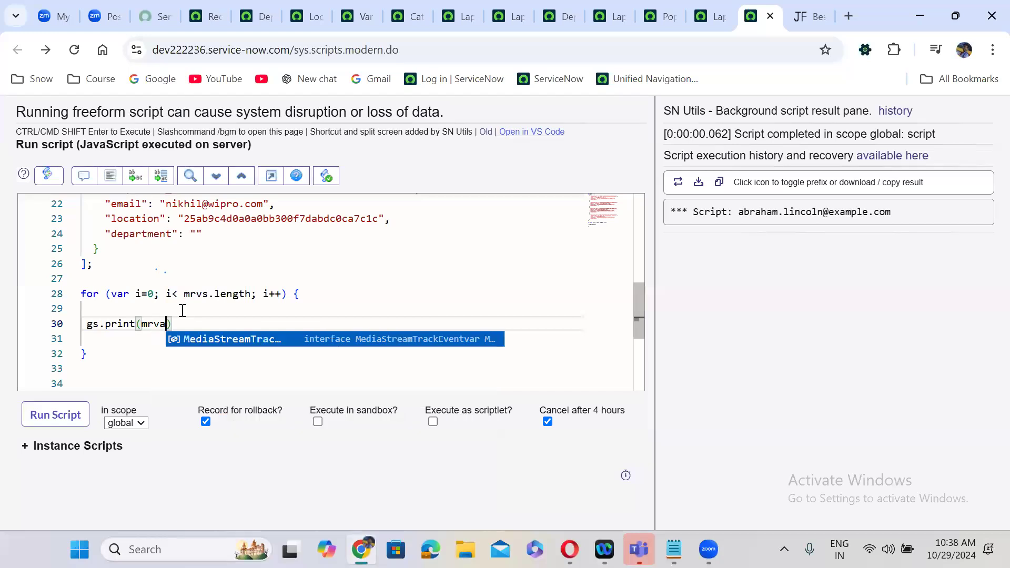
key("BackSpace")
key("Return")
type("[i]")
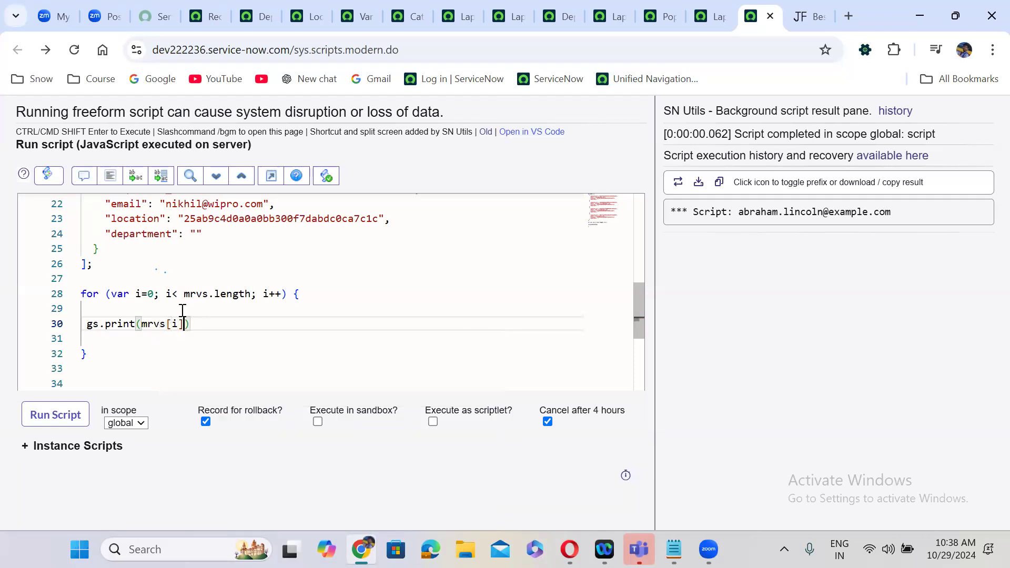
type(".email")
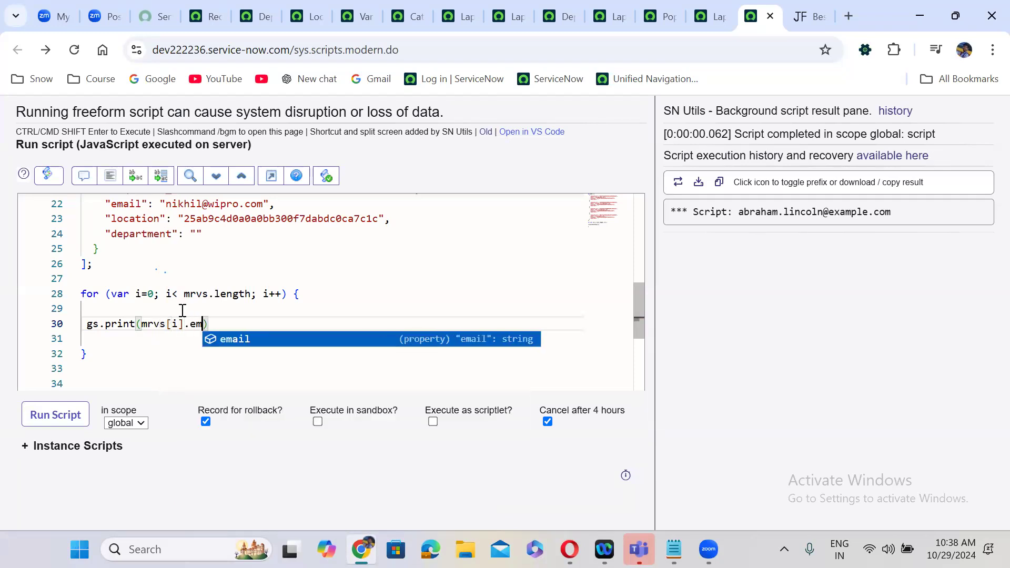
key("ctrl+End")
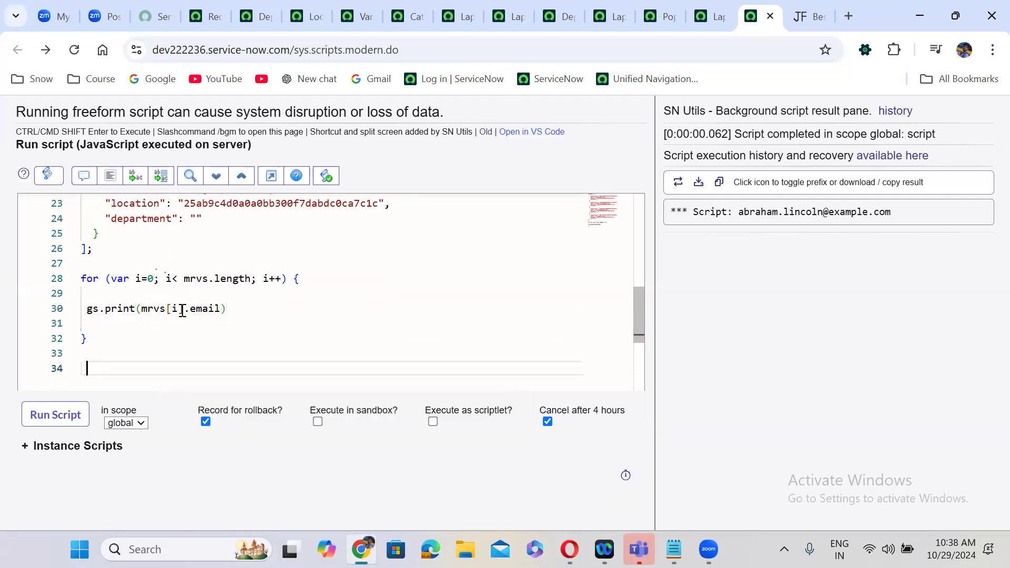
left_click(230, 310)
type(";")
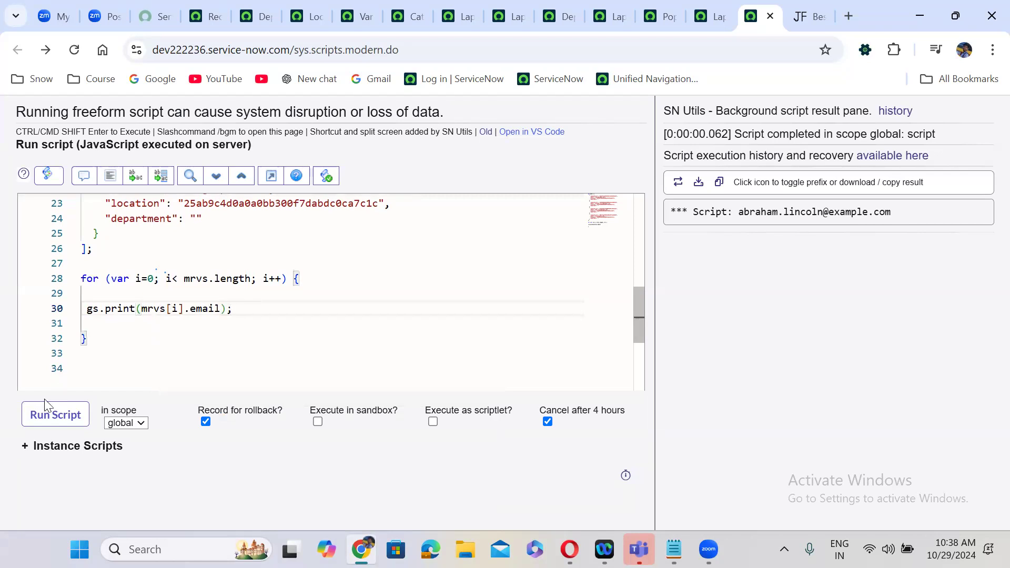
- Run the loop script and review the four printed email addresses
left_click(50, 414)
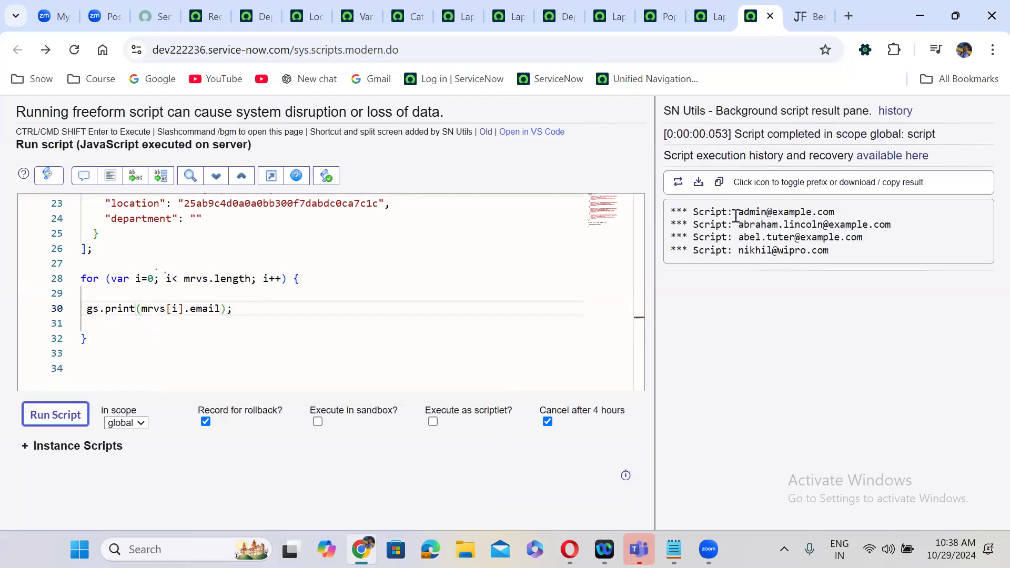
left_click_drag(737, 212, 895, 226)
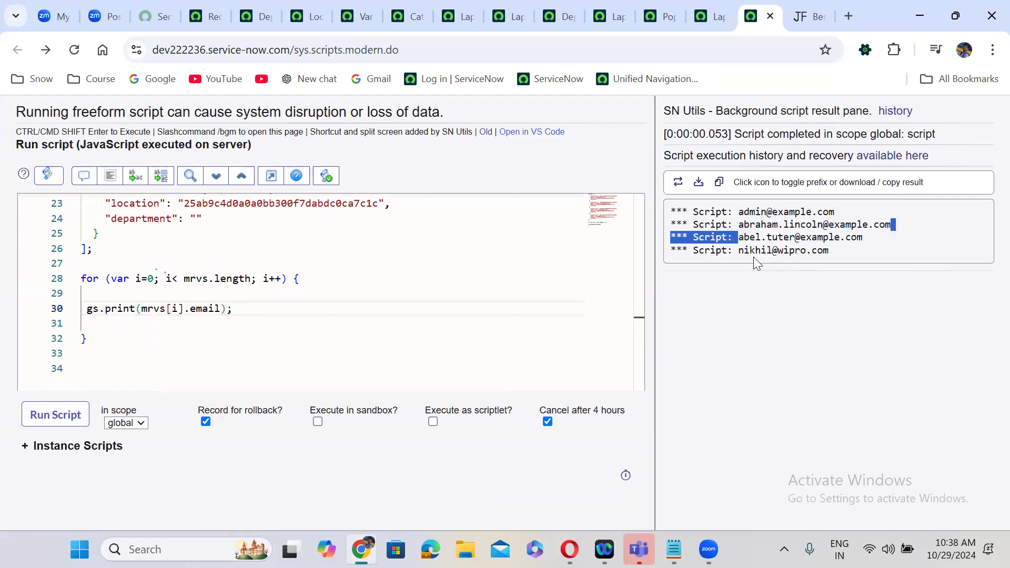
left_click_drag(739, 251, 936, 263)
left_click(936, 263)
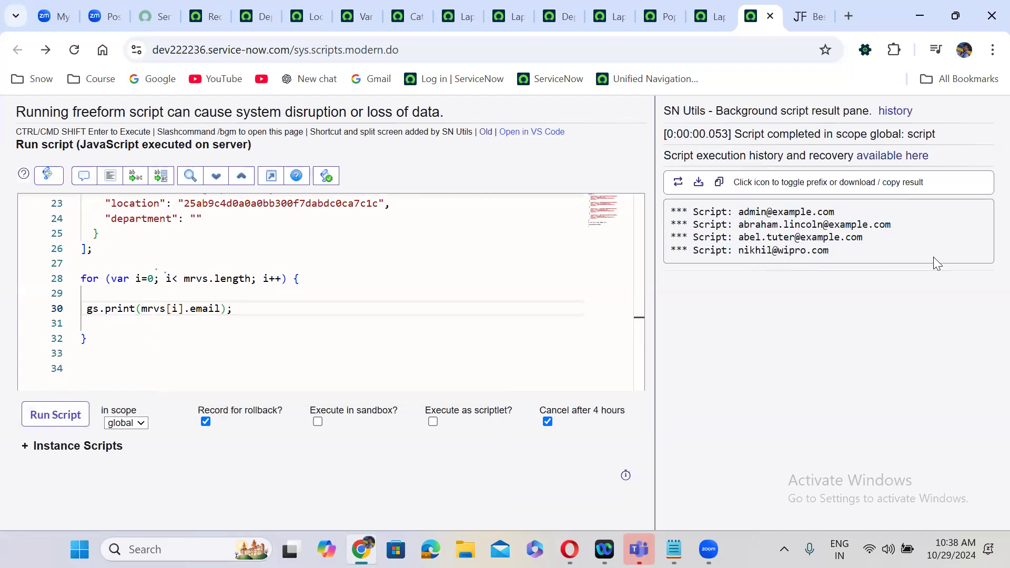
left_click_drag(643, 324, 646, 224)
left_click_drag(646, 298, 639, 214)
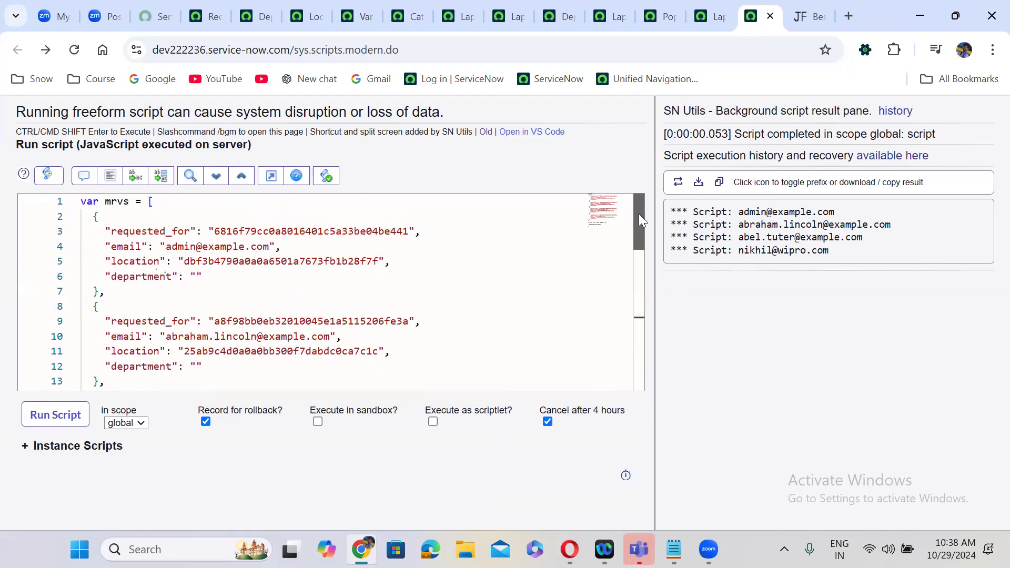
- Glance at the client script and Laptop Request tabs, then return to the background script in full-screen view
left_click(666, 6)
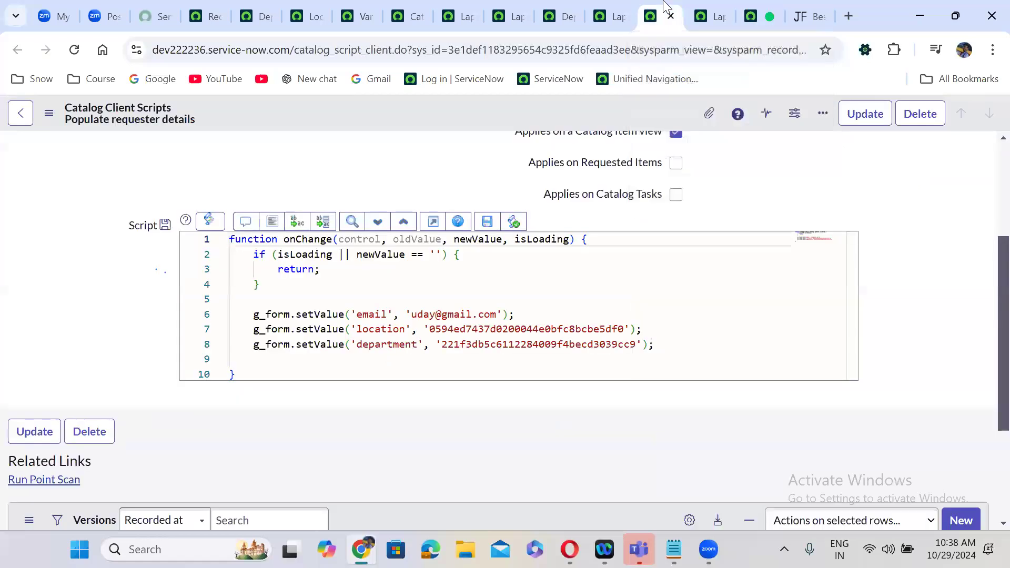
left_click(708, 10)
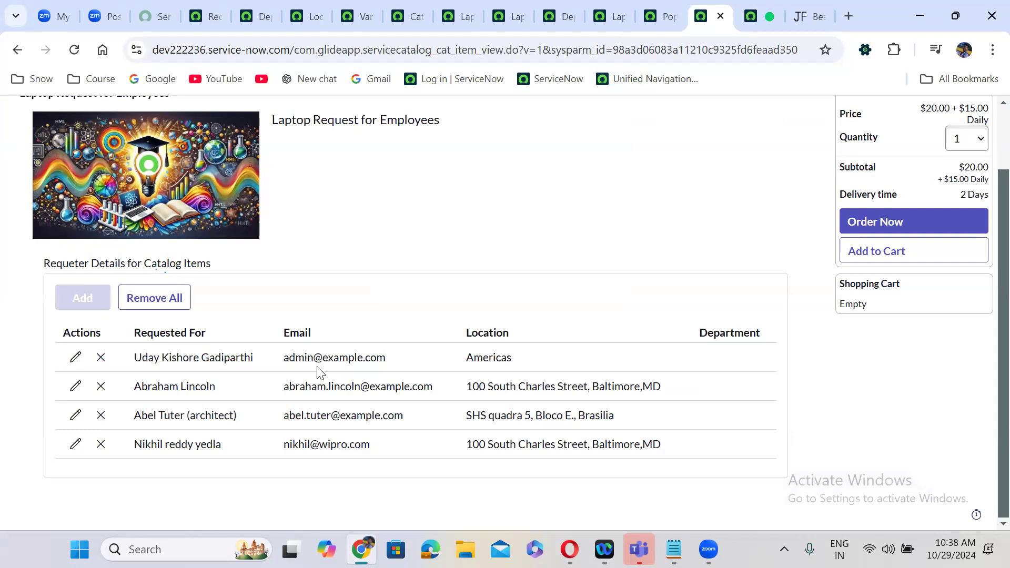
left_click(752, 16)
left_click_drag(93, 307, 98, 380)
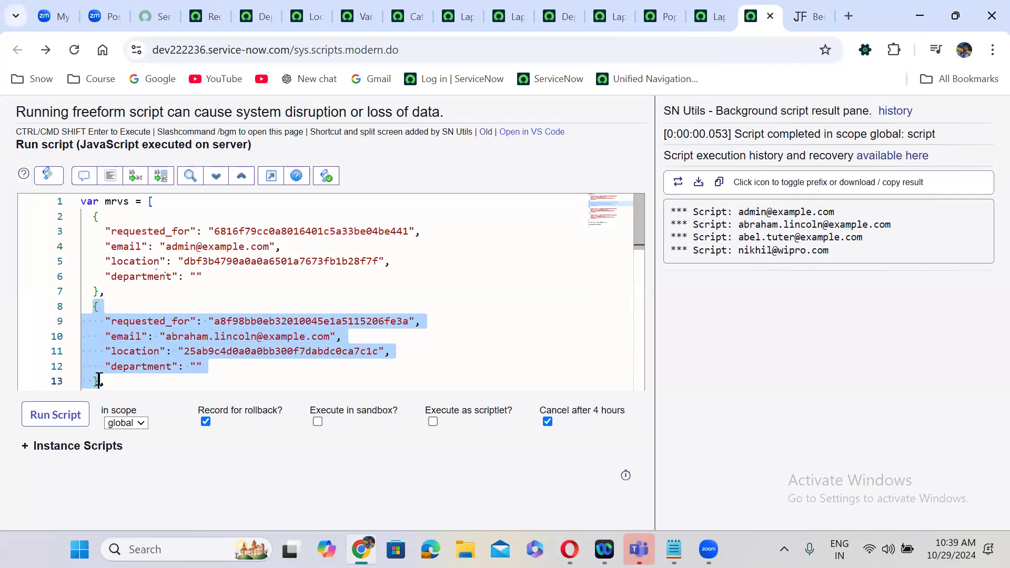
left_click(271, 176)
- Reset the script editor back to full-screen view
left_click(232, 287)
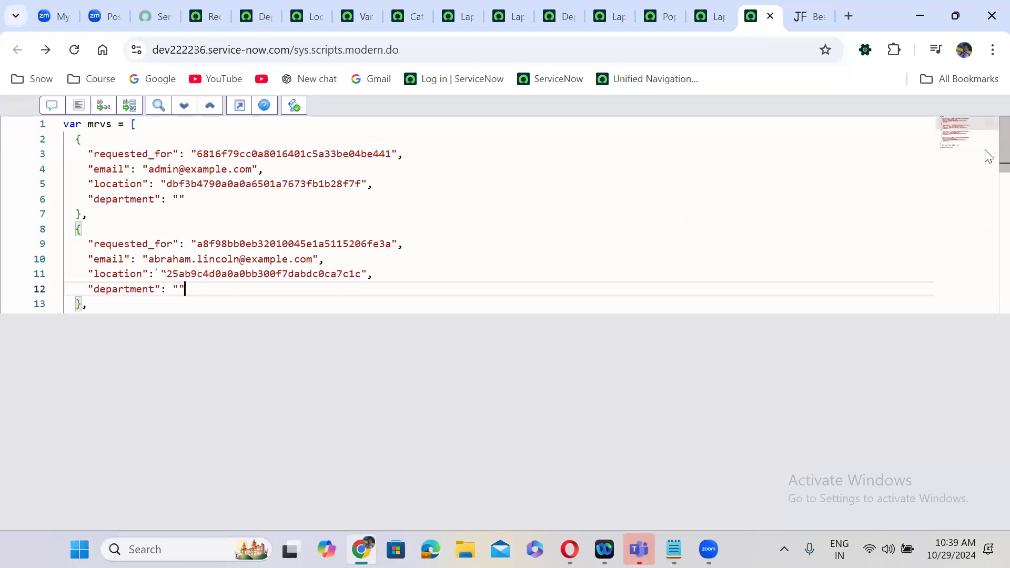
scroll(989, 224, "down", 5)
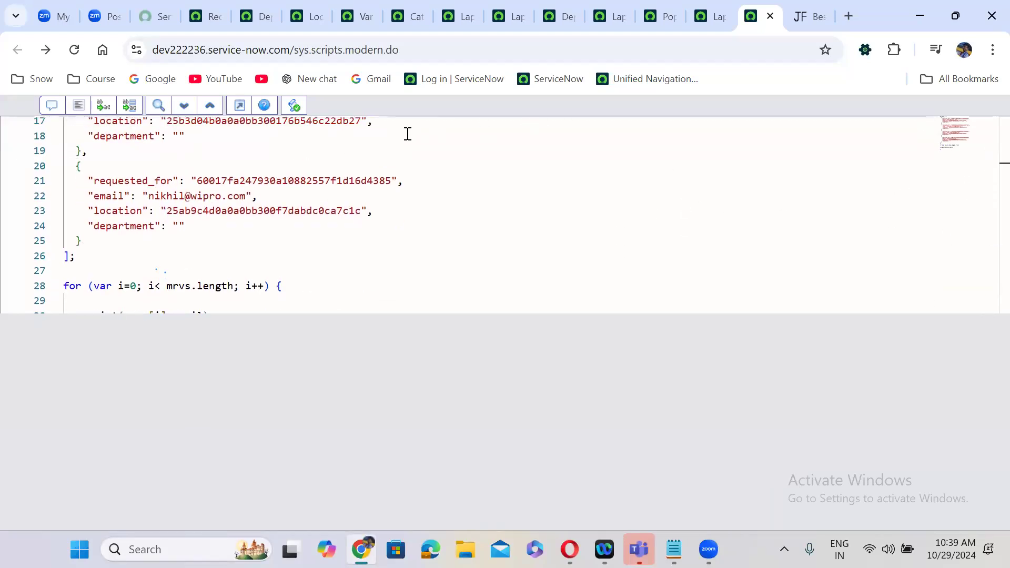
left_click(248, 111)
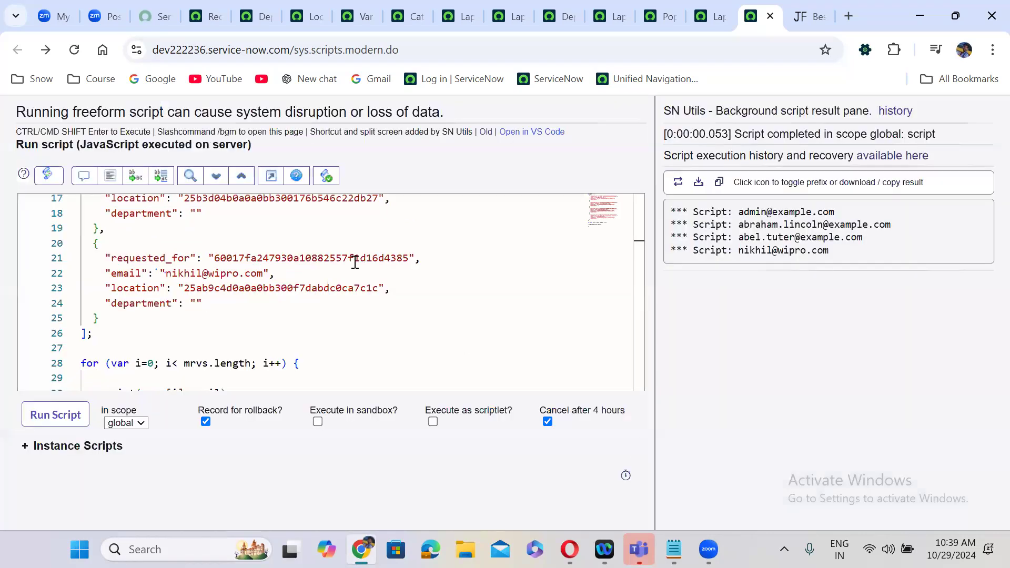
left_click(271, 176)
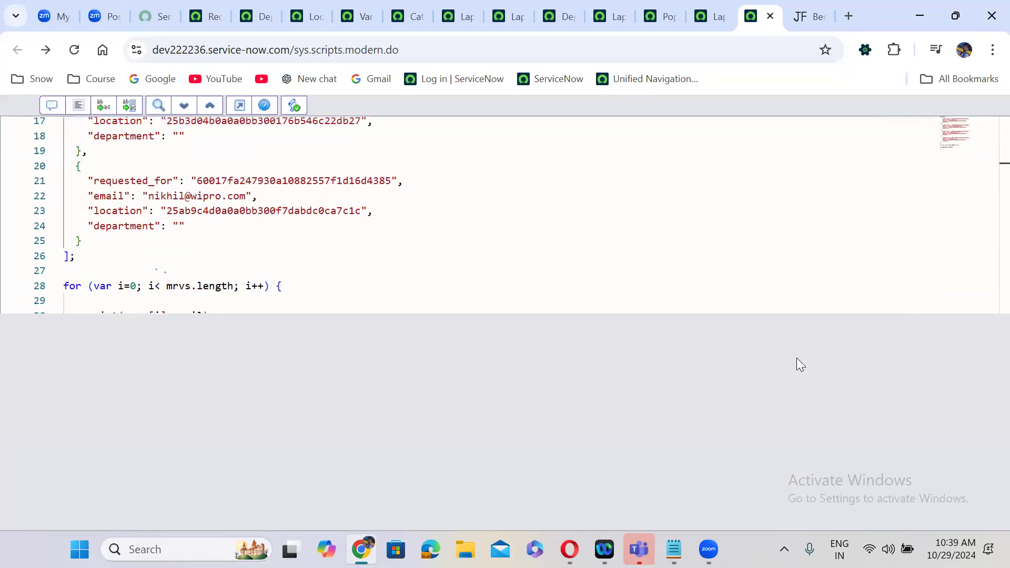
left_click(494, 300)
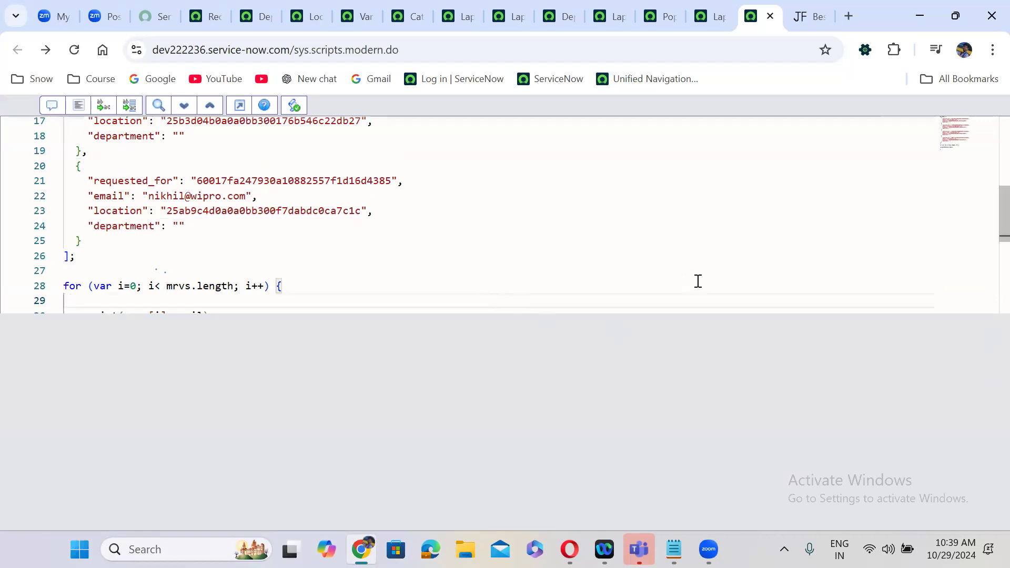
mouse_move(987, 207)
left_mouse_down()
mouse_move(986, 309)
mouse_move(986, 225)
left_mouse_up()
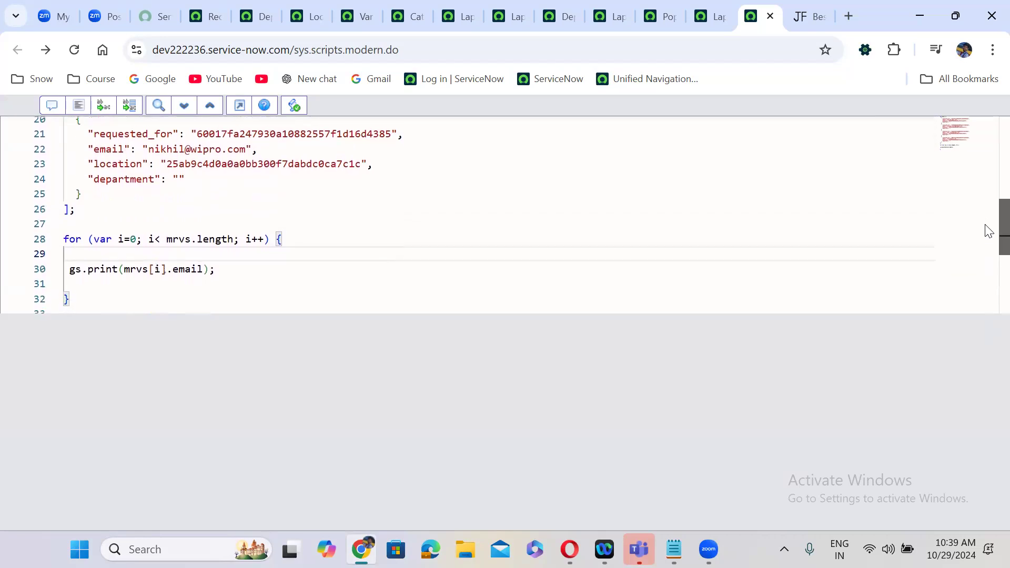
- Below the mrvs array, declare var obj = a pasted requester object ending with ';'
left_click(86, 209)
key("Return")
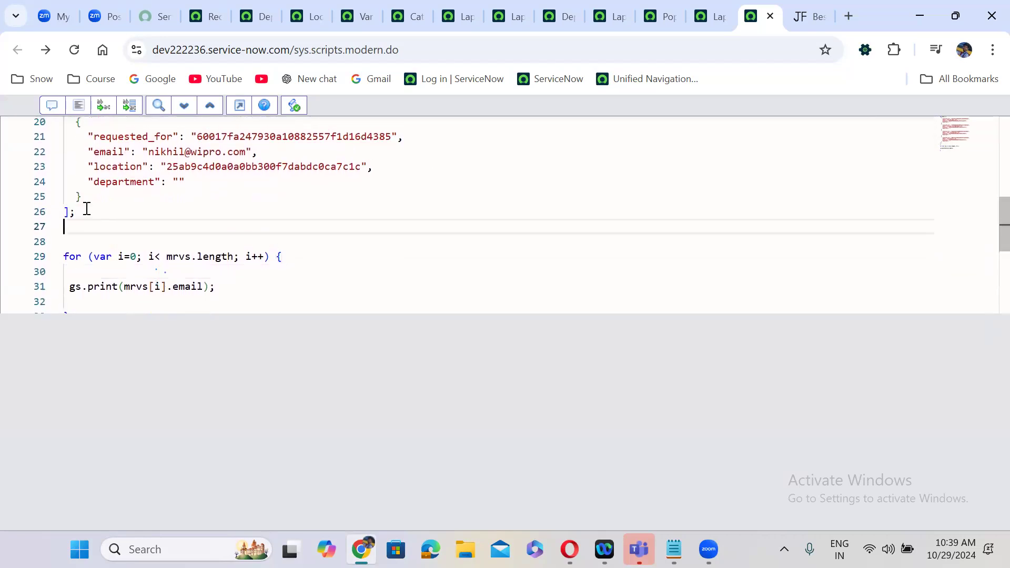
key("Return")
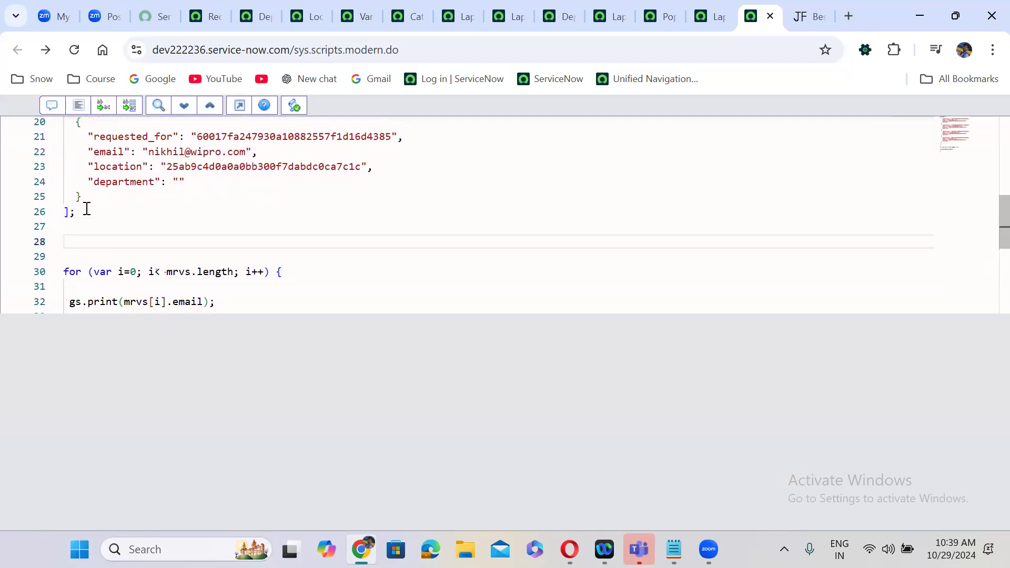
type("var obj")
key("ctrl+v")
type(";")
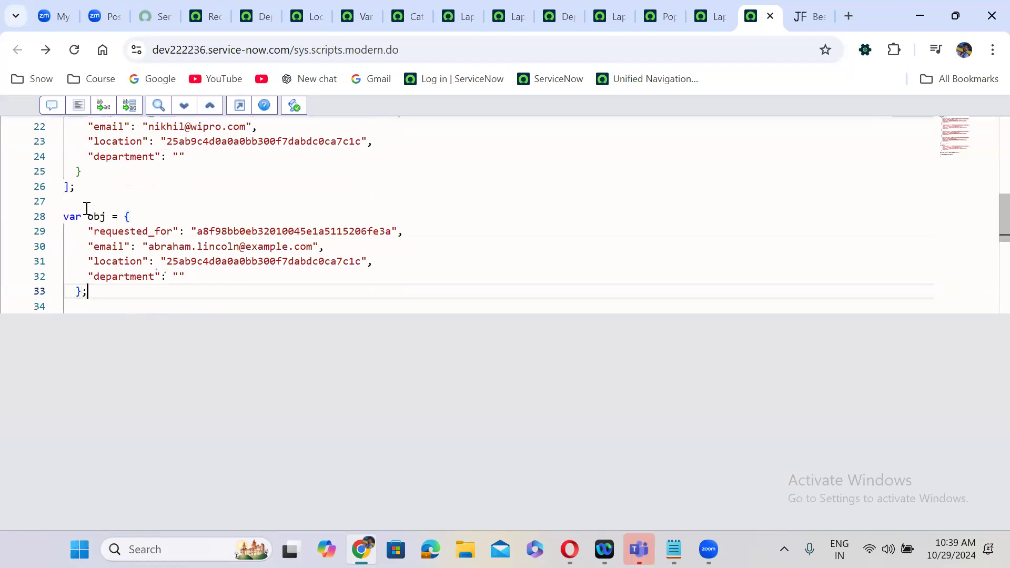
key("Return")
key("Return")
- Add mrvs.push(obj); to append the new object to the array
type("m")
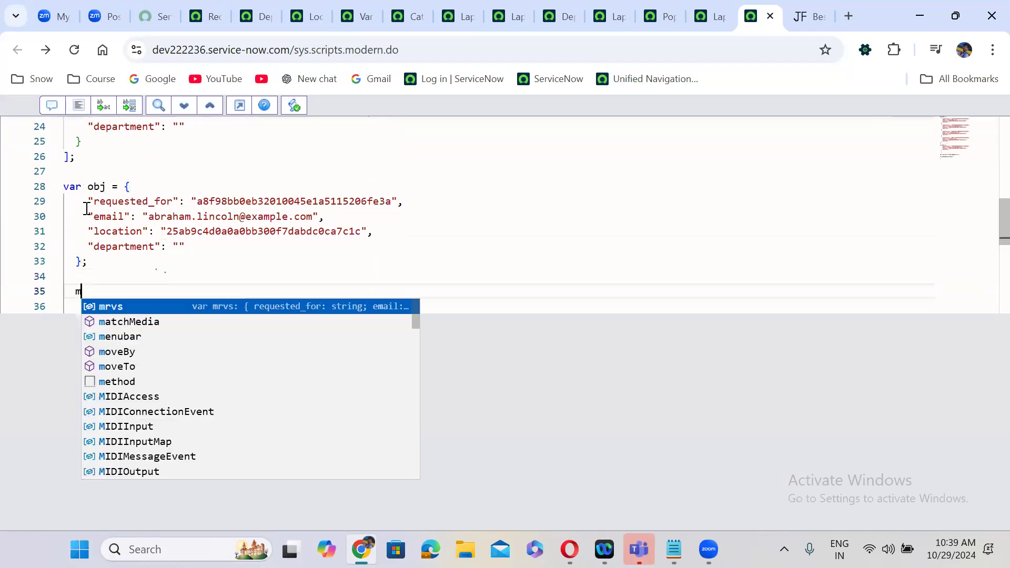
type("rvs.pus")
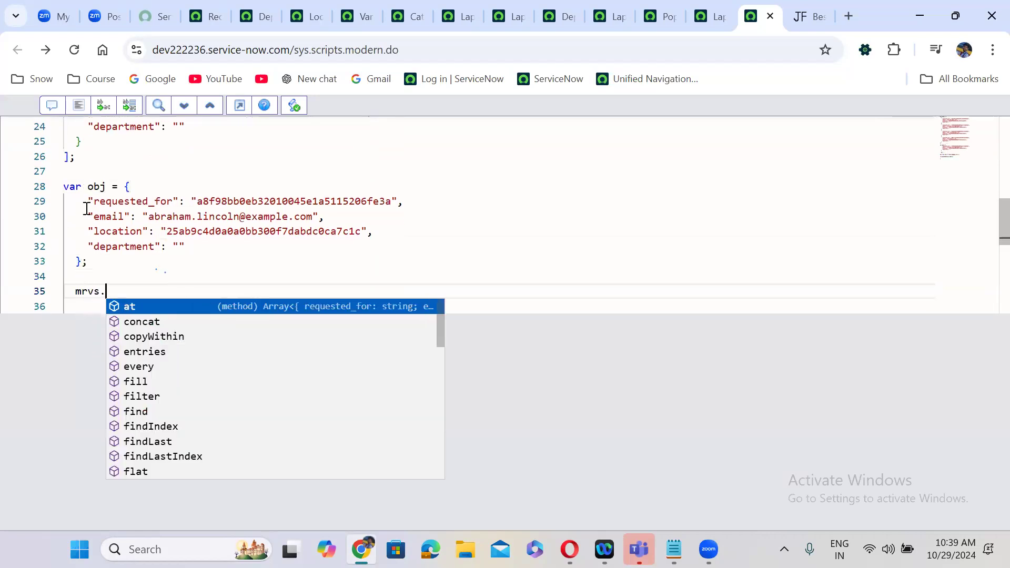
key("Escape")
key("BackSpace")
key("BackSpace")
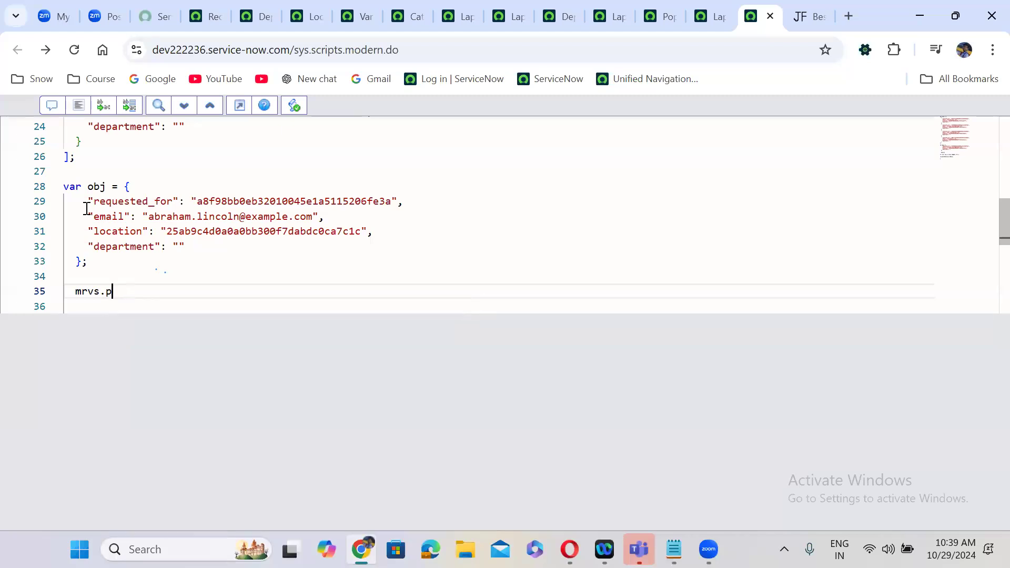
type("ush")
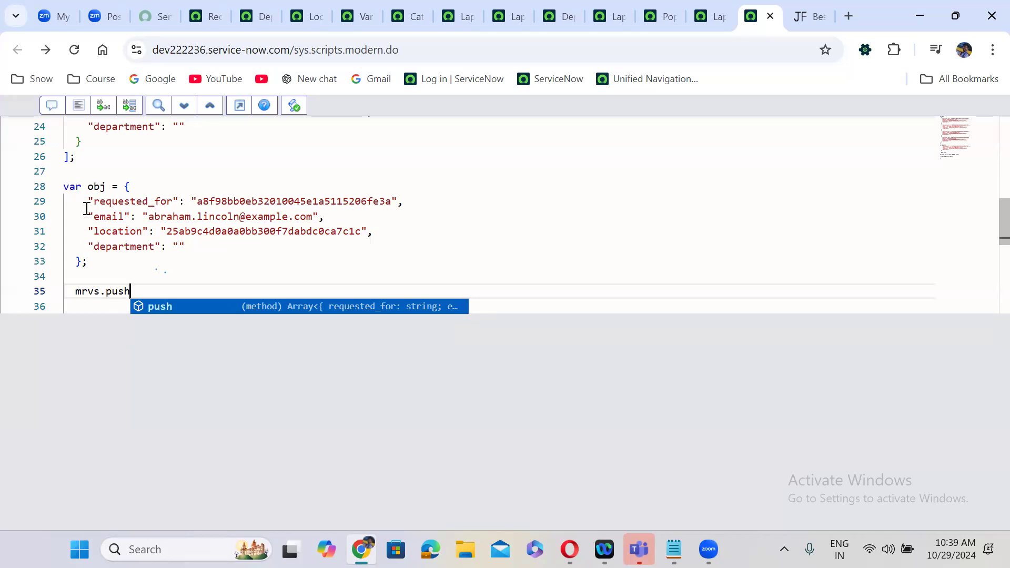
type("();")
key("Left")
key("Left")
type("obj")
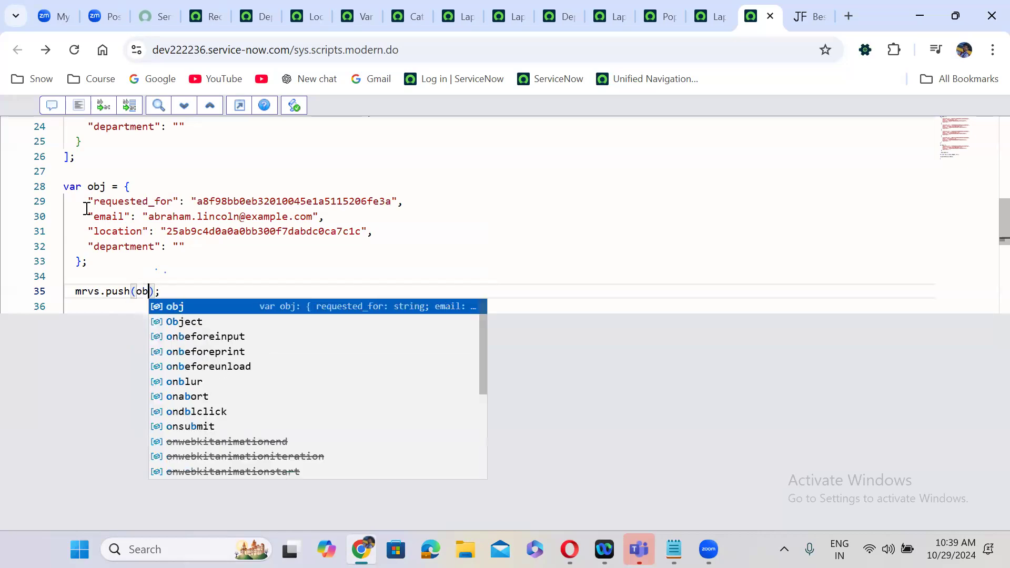
key("End")
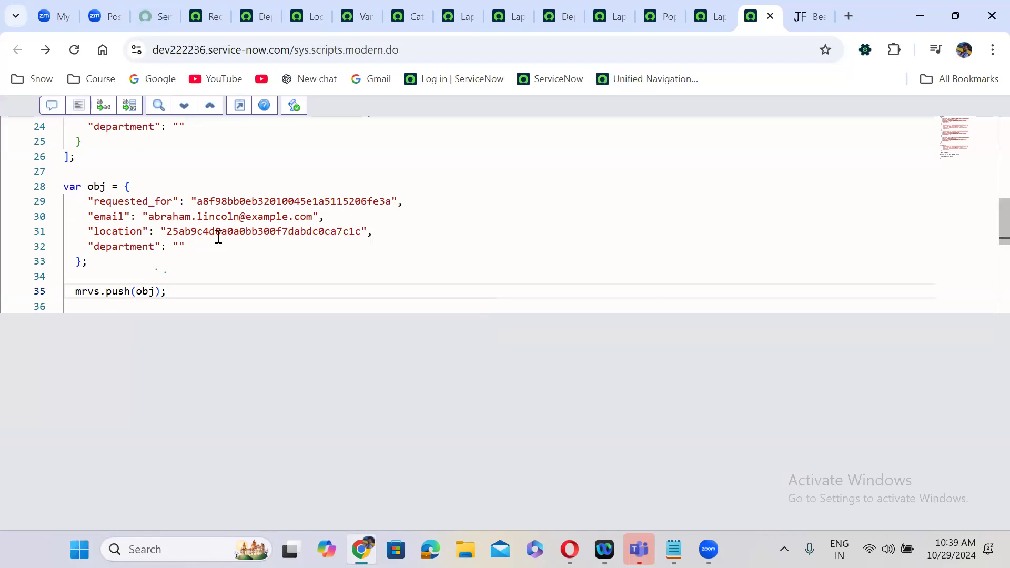
left_click(233, 270)
key("Down")
- Remove the for loop and write g_form.setValue('') in its place
type("for (var i=0; i< mrvs.length; i++) {   gs.print(mrvs[i].email);  }")
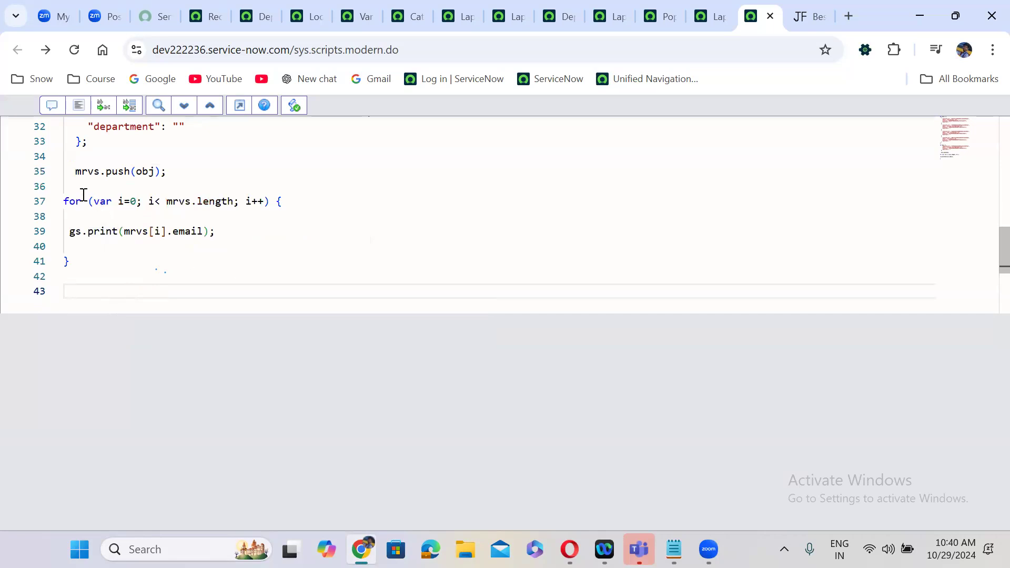
left_click_drag(65, 202, 83, 266)
key("BackSpace")
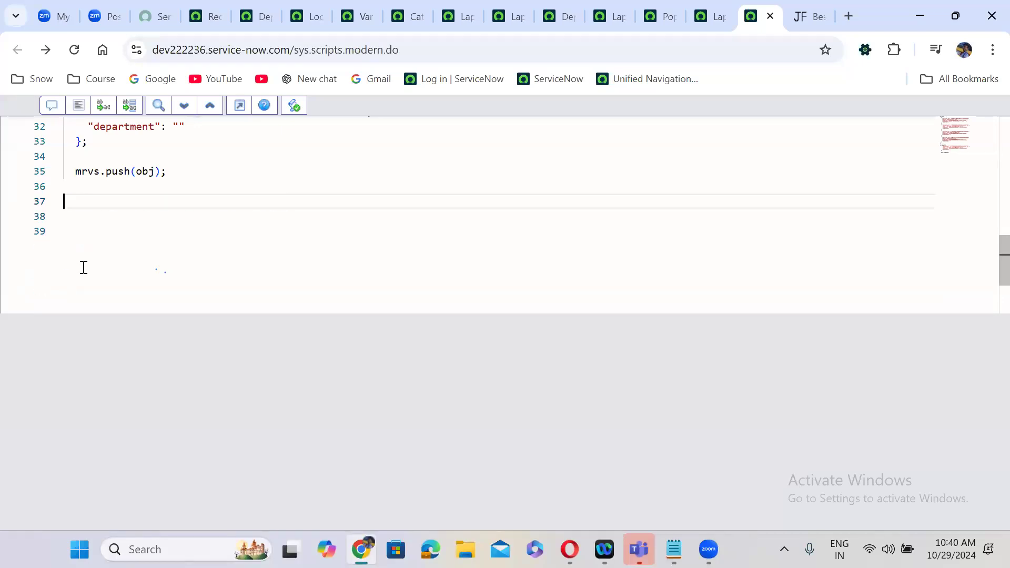
type("g")
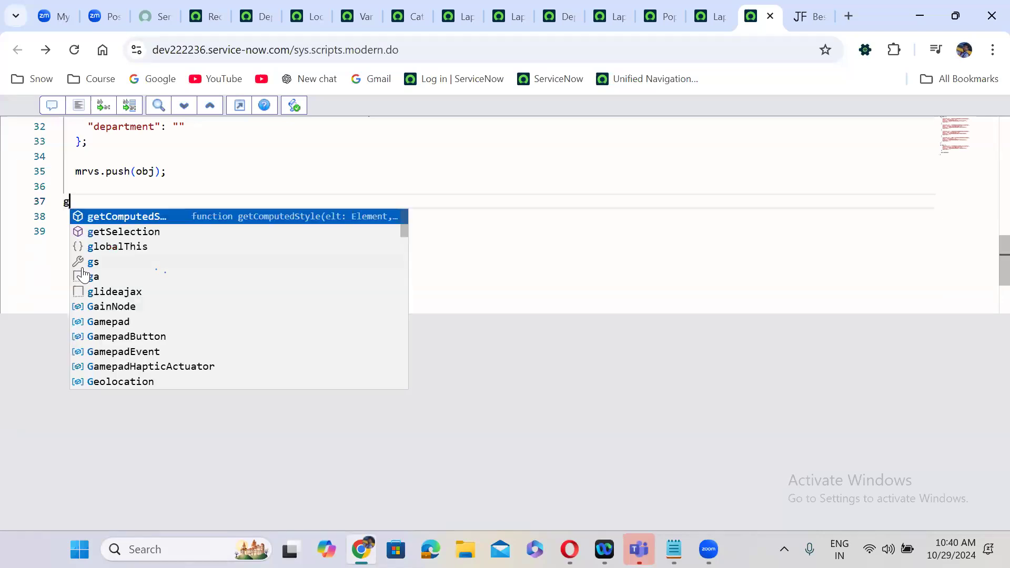
type("_for")
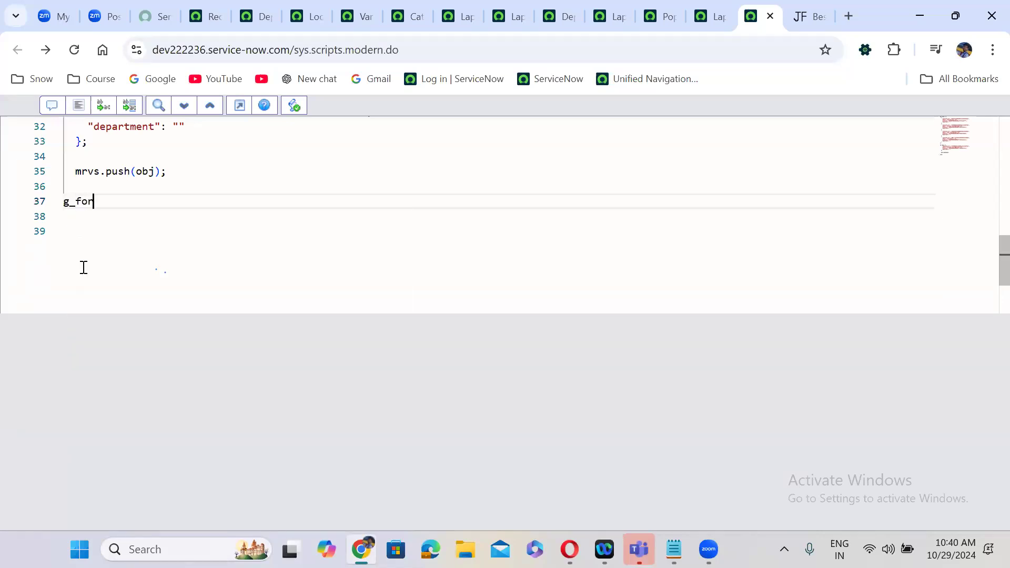
type("m.setValue();")
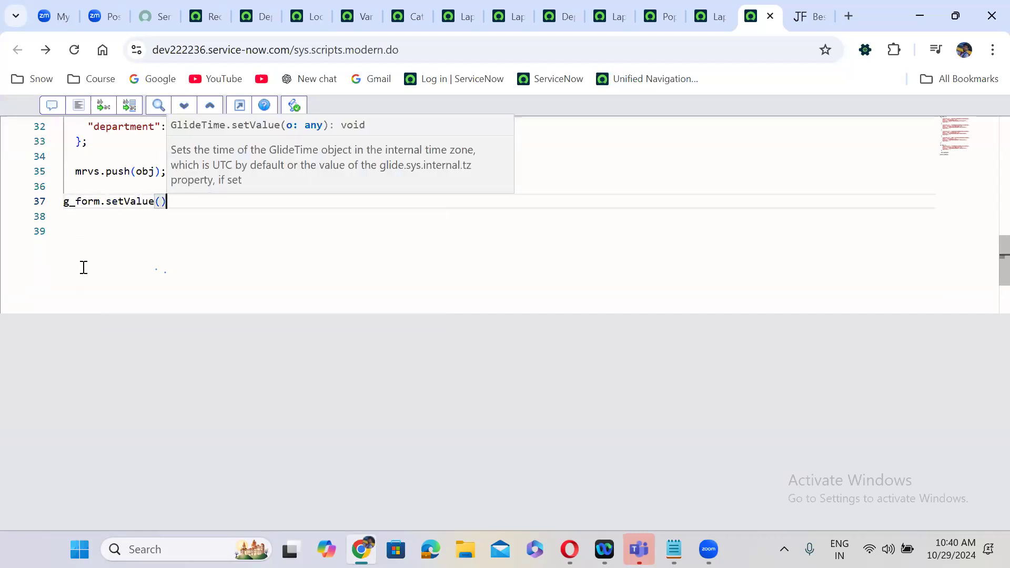
key("Left")
type("'")
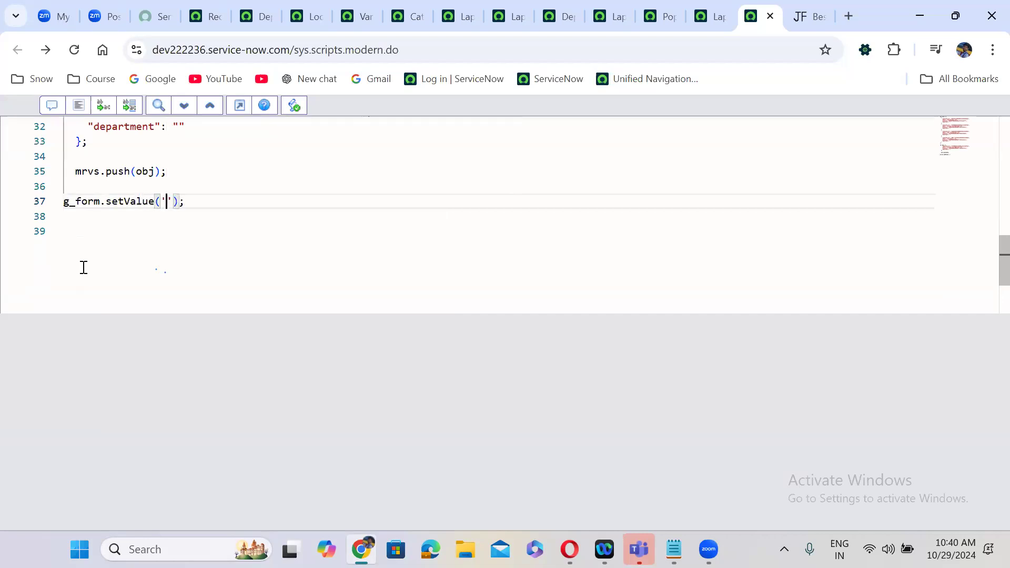
- Insert the variable set internal name 'requeter_details_for_catalog_items' inside the setValue quotes
left_click(194, 13)
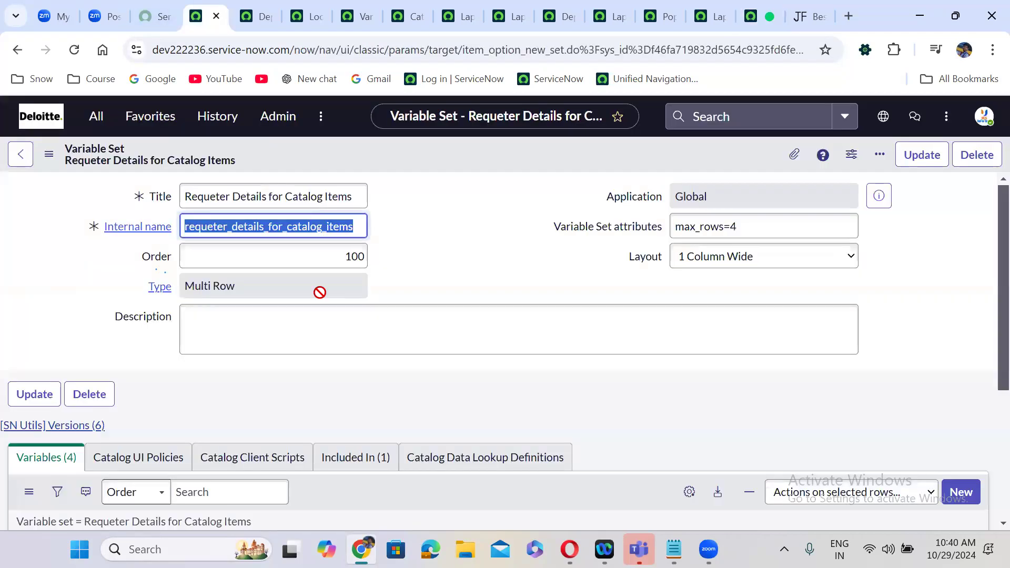
left_click(308, 227)
double_click(308, 226)
key("ctrl+c")
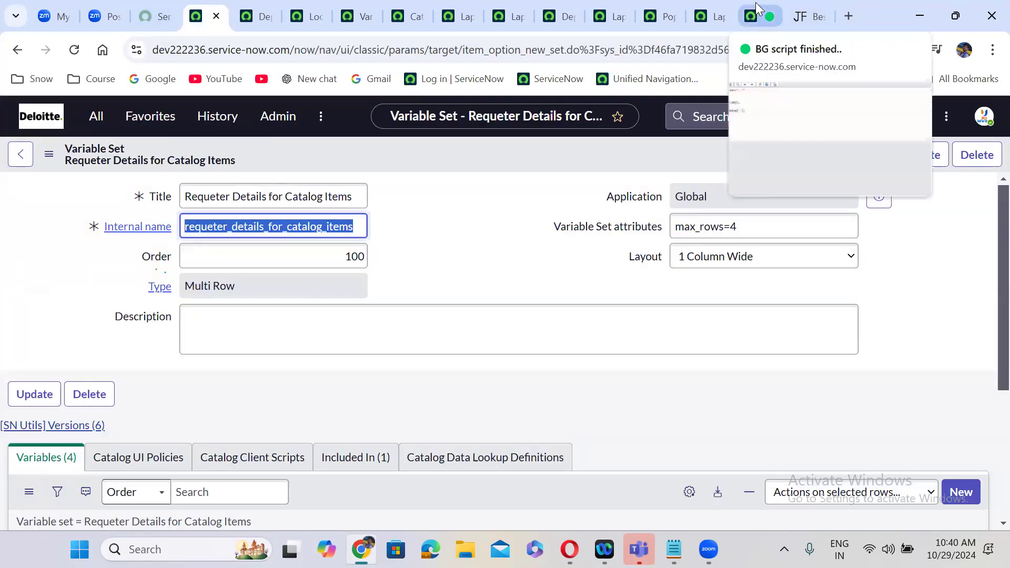
left_click(752, 11)
key("ctrl+v")
- Add JSON.stringify(mrvs) as the second setValue argument and select the whole script
key("Right")
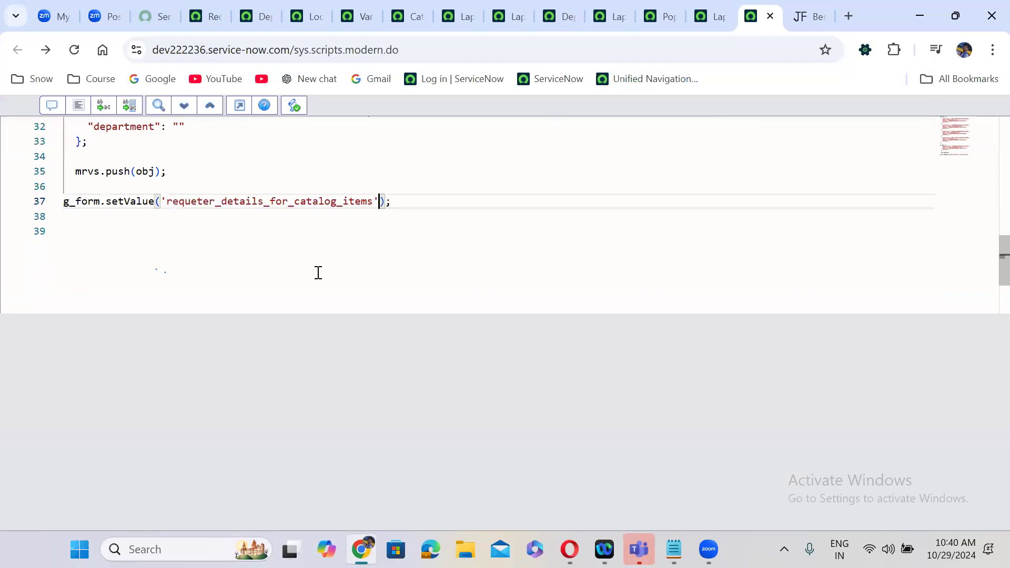
type(", JSON")
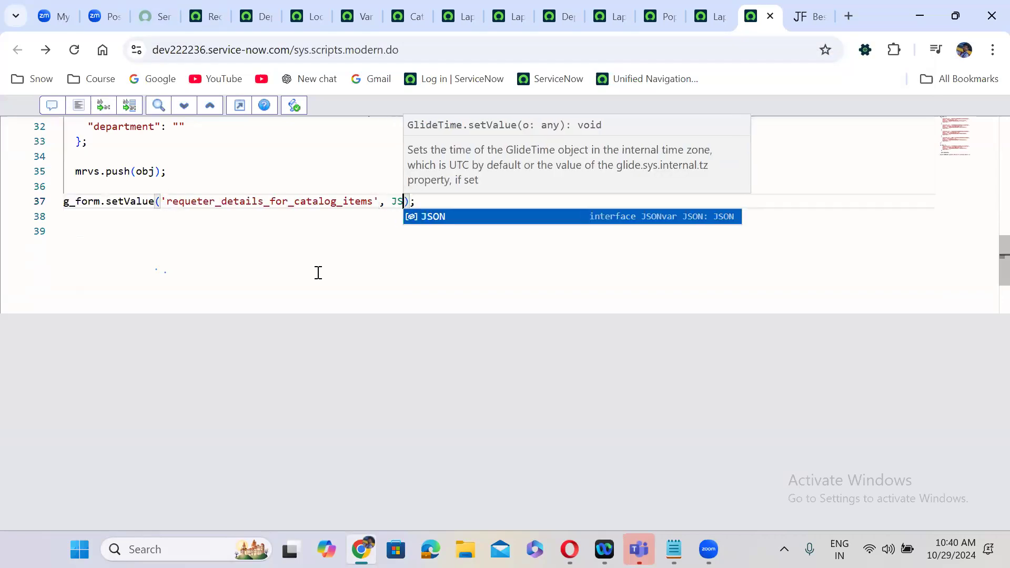
type(".stringify")
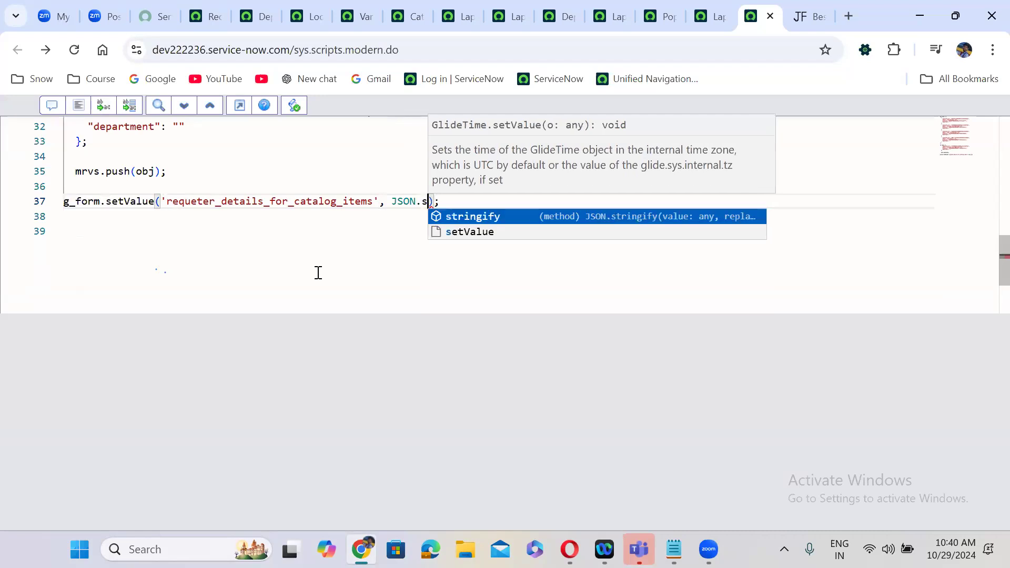
type("(m")
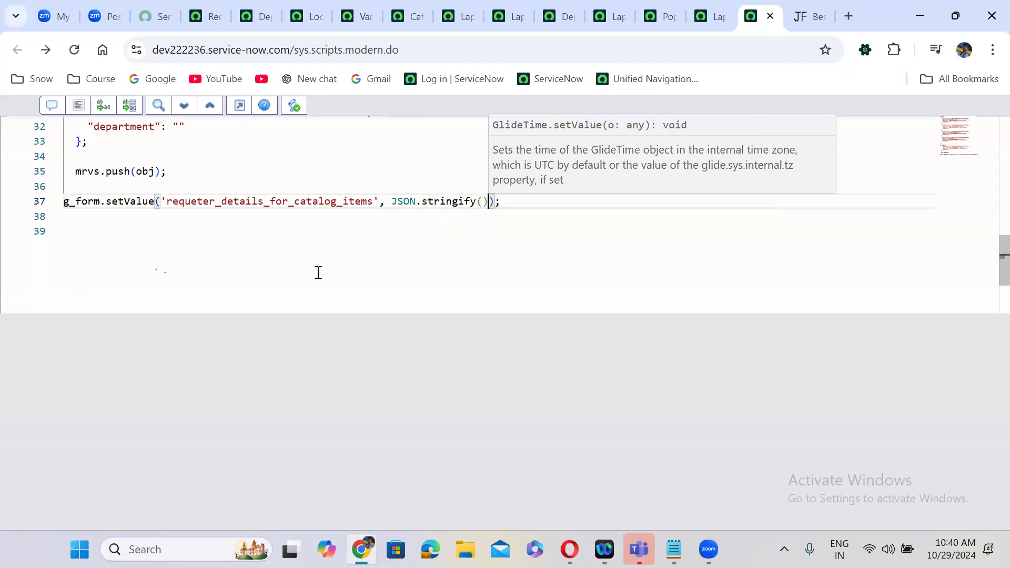
type("rvs))")
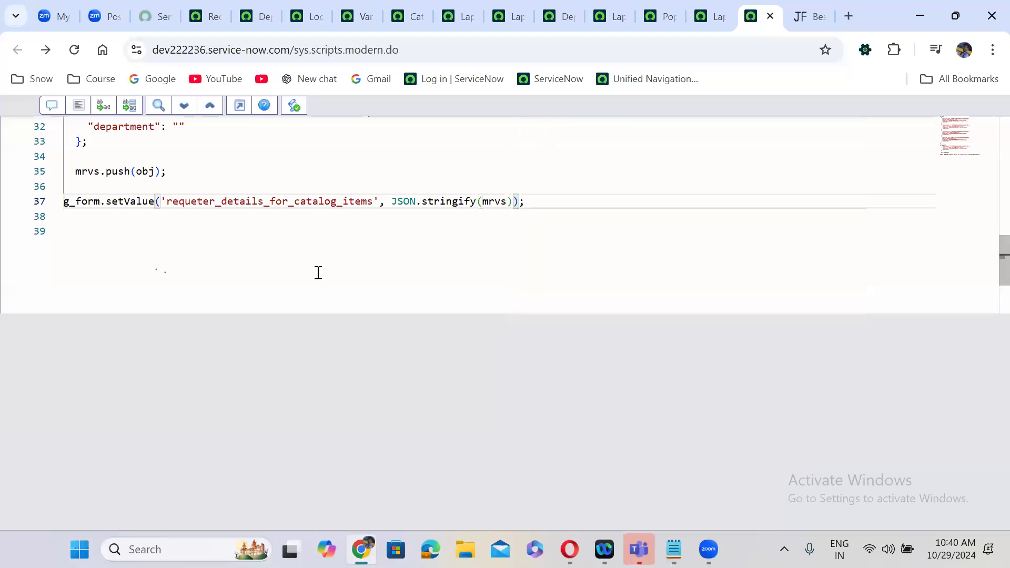
left_click_drag(525, 201, 38, 57)
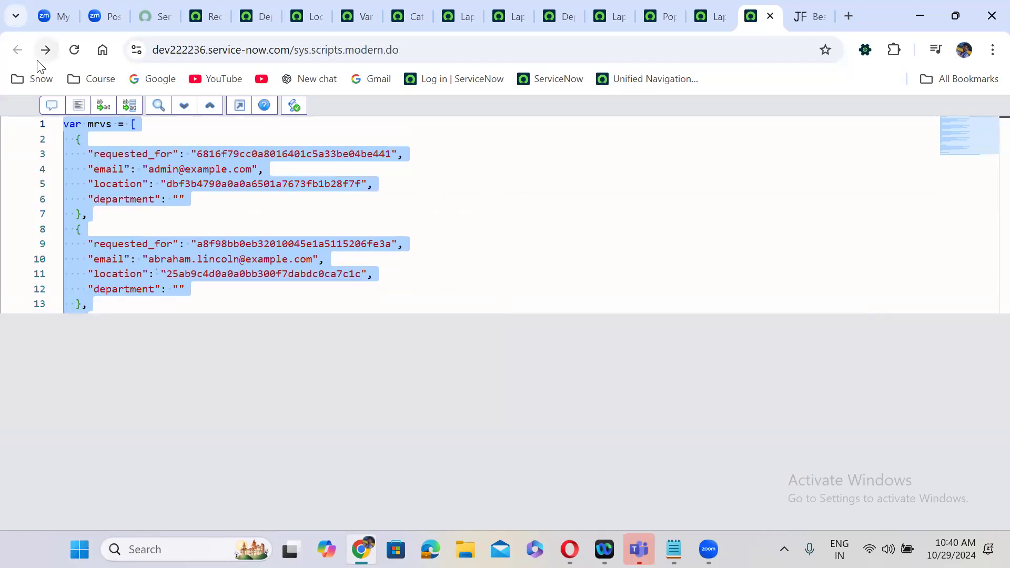
- Paste the copied script into the JavaScript Executor on the Laptop Request for Employees page
key("Delete")
left_click(708, 15)
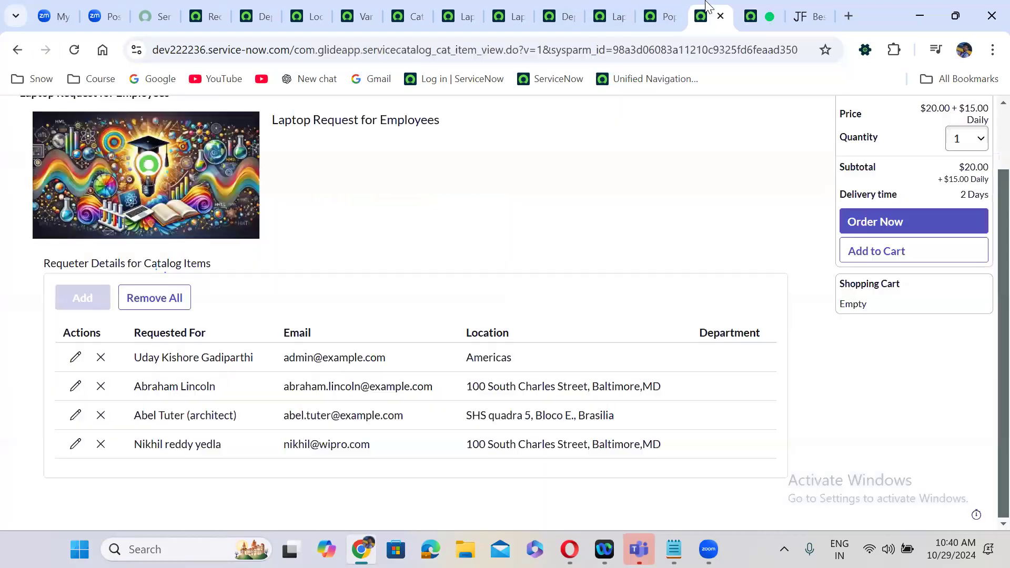
key("ctrl+shift+alt+j")
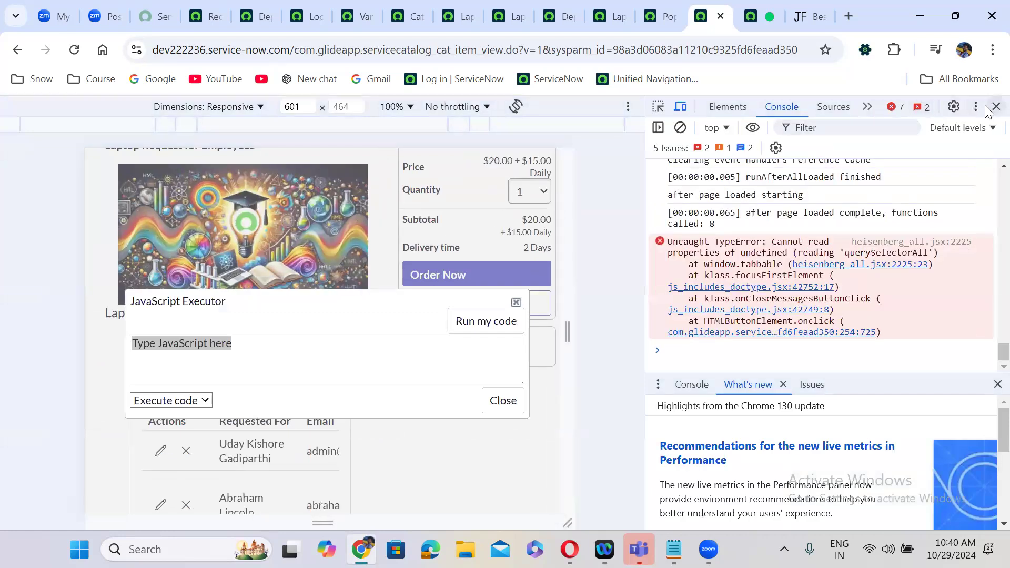
left_click(996, 106)
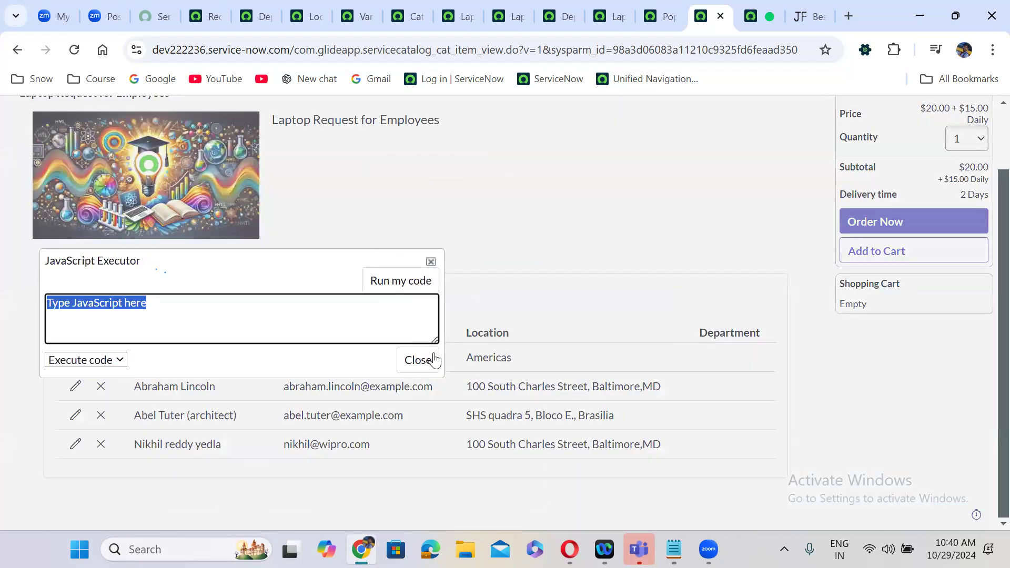
left_click_drag(436, 341, 650, 405)
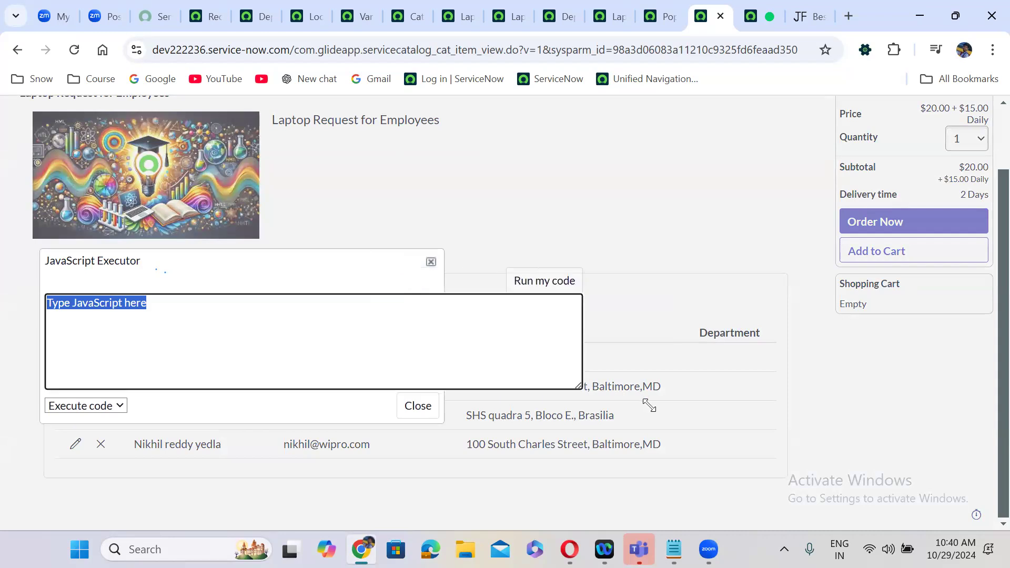
left_click(356, 365)
key("ctrl+a")
key("ctrl+v")
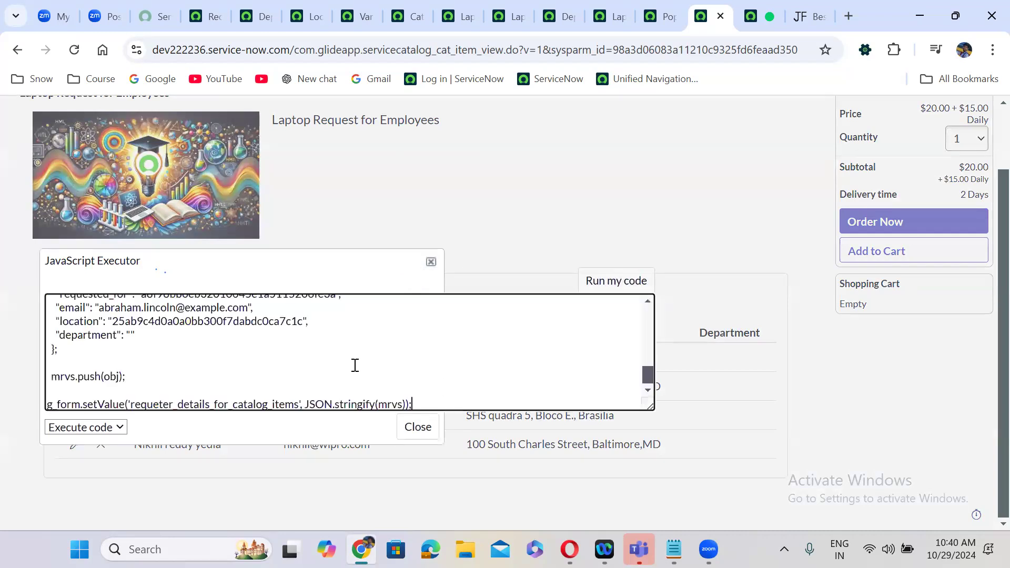
- Run the script on the form, then change the stringify argument from mrvs to []
left_click_drag(318, 262, 346, 104)
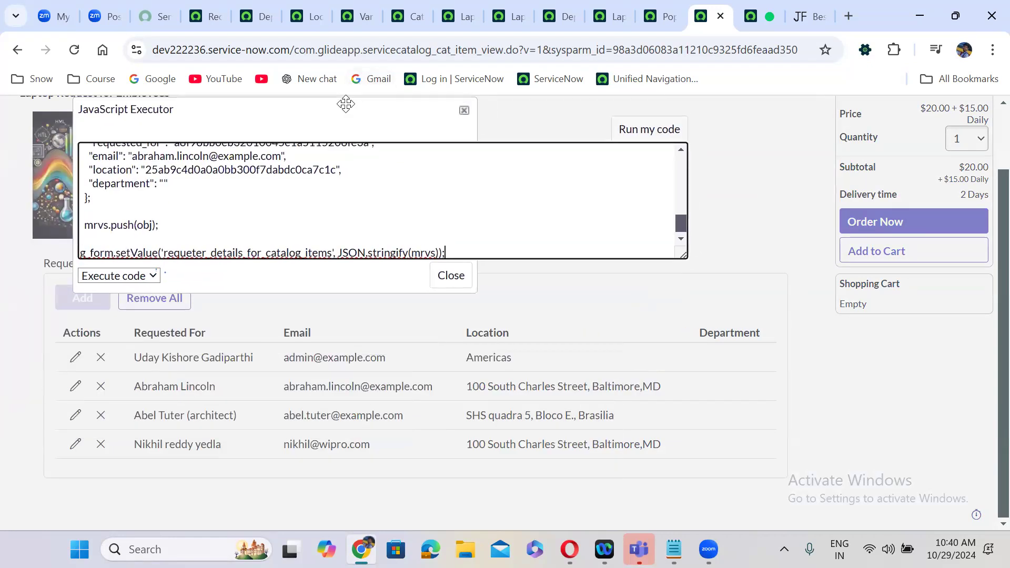
left_click(633, 135)
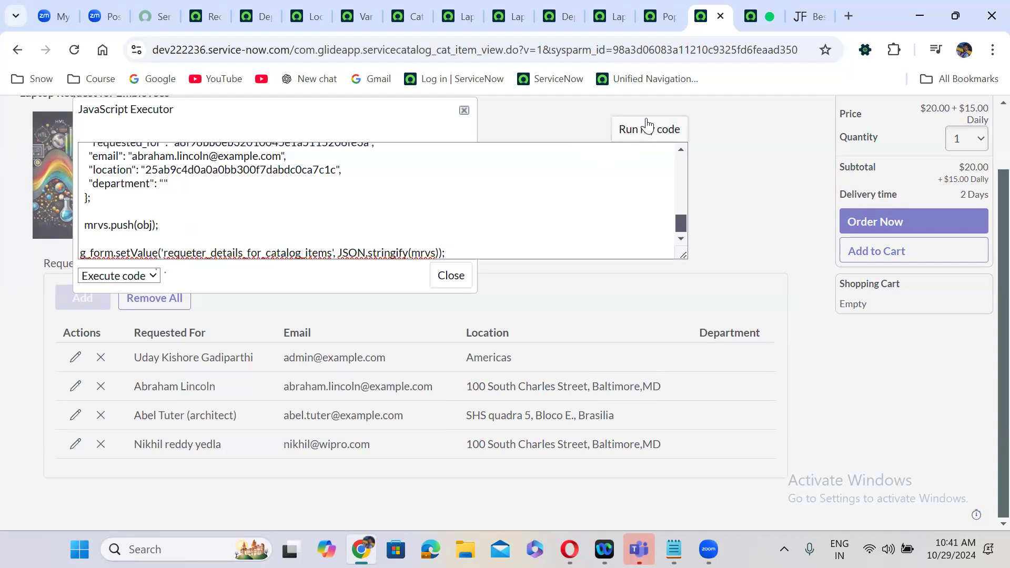
left_click(648, 126)
left_click(678, 221)
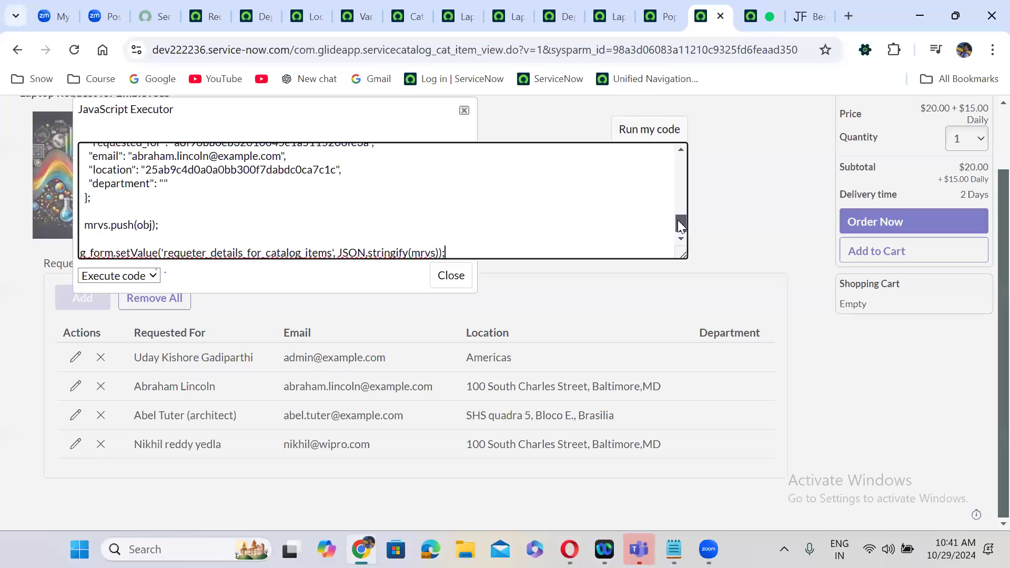
double_click(429, 251)
type("[]")
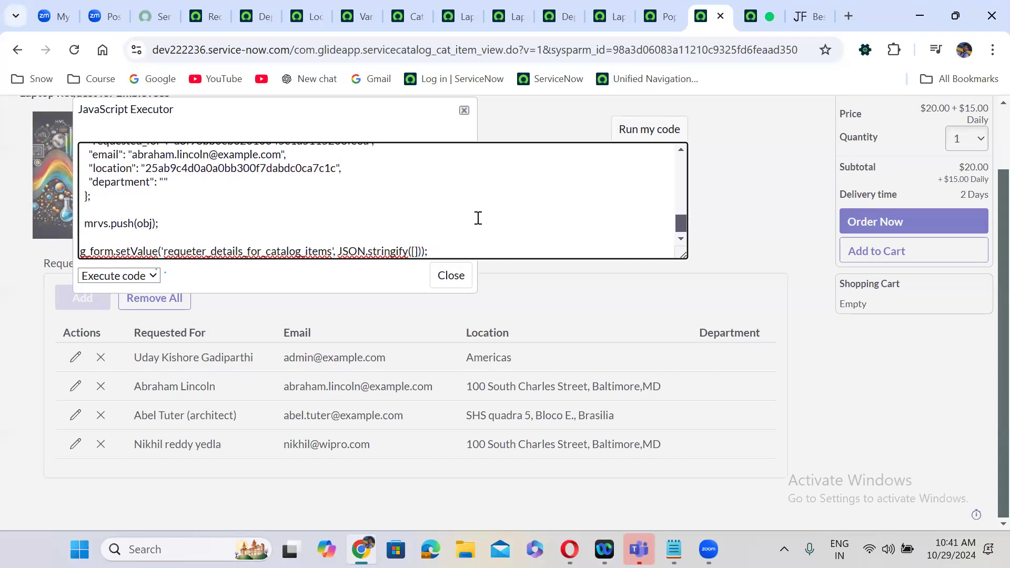
- Clear the requester table, then restore mrvs in stringify() and rerun the script
left_click(645, 134)
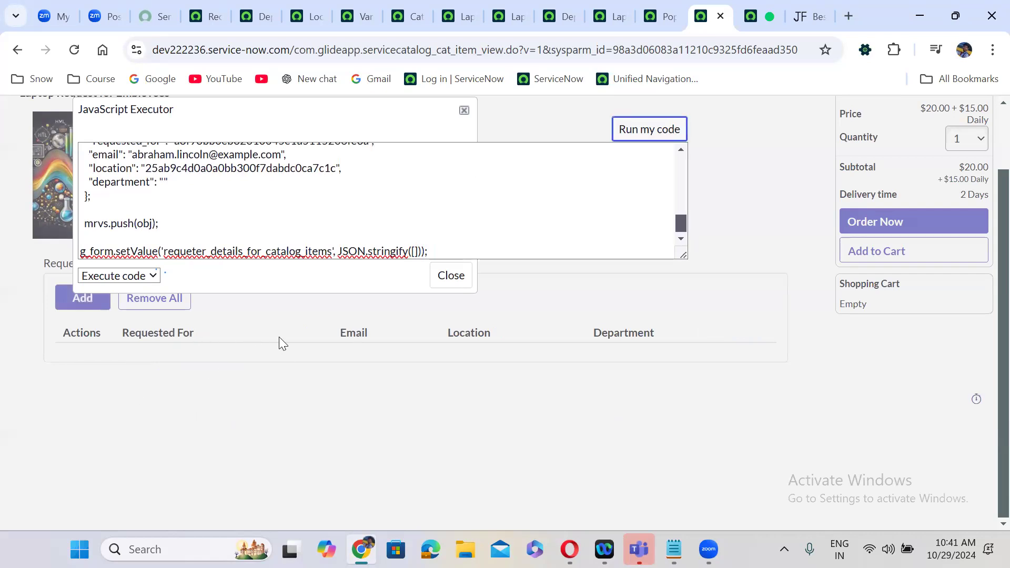
left_click(419, 252)
key("Delete")
key("BackSpace")
type("mr")
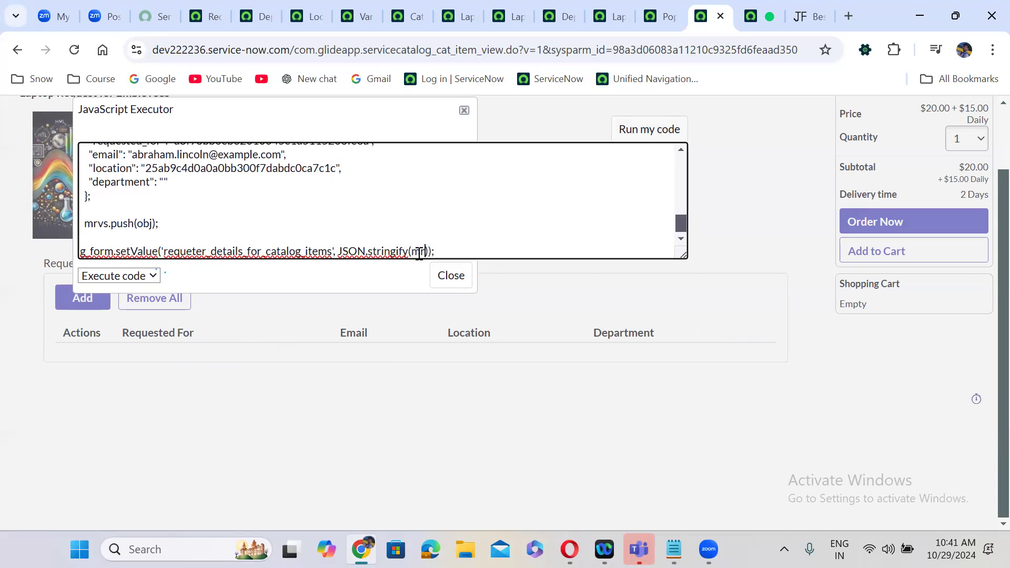
type("vs")
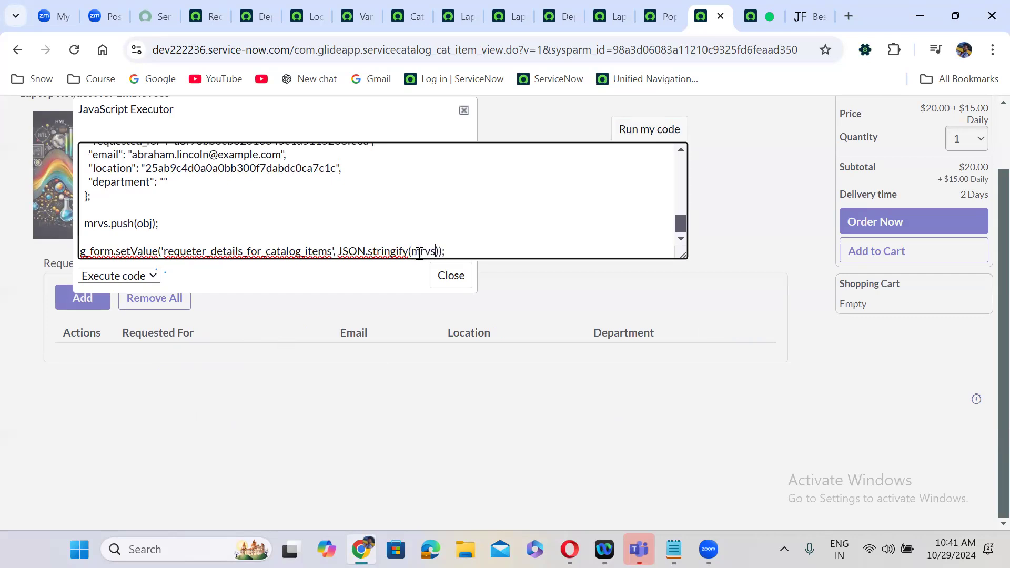
left_click(646, 135)
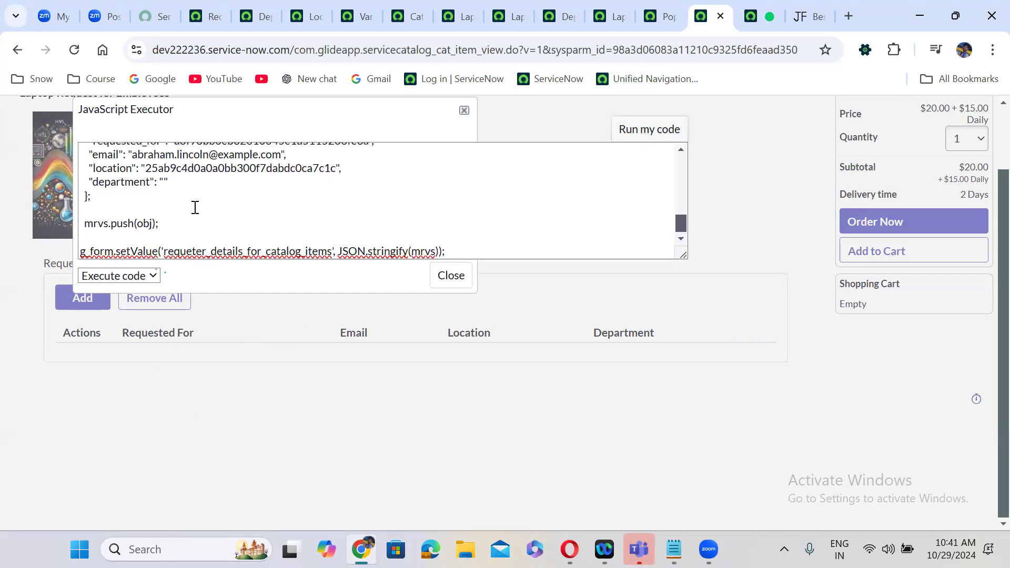
- Delete the extra var obj block and mrvs.push(obj) line, then rerun to fill four rows
left_click(113, 203)
key("shift+Up")
key("shift+Up")
key("shift+Up")
key("shift+Up")
key("shift+Up")
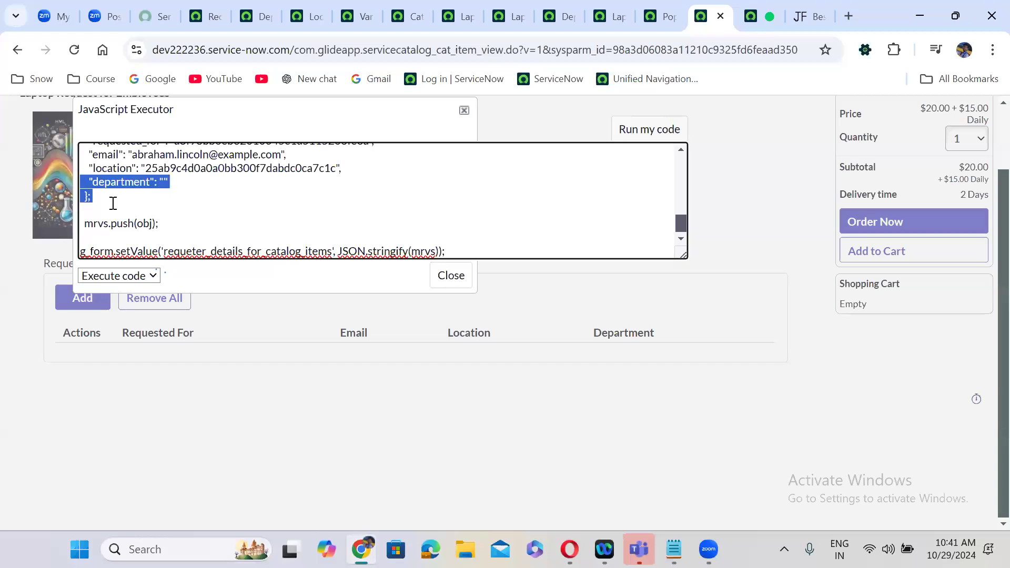
key("shift+Up")
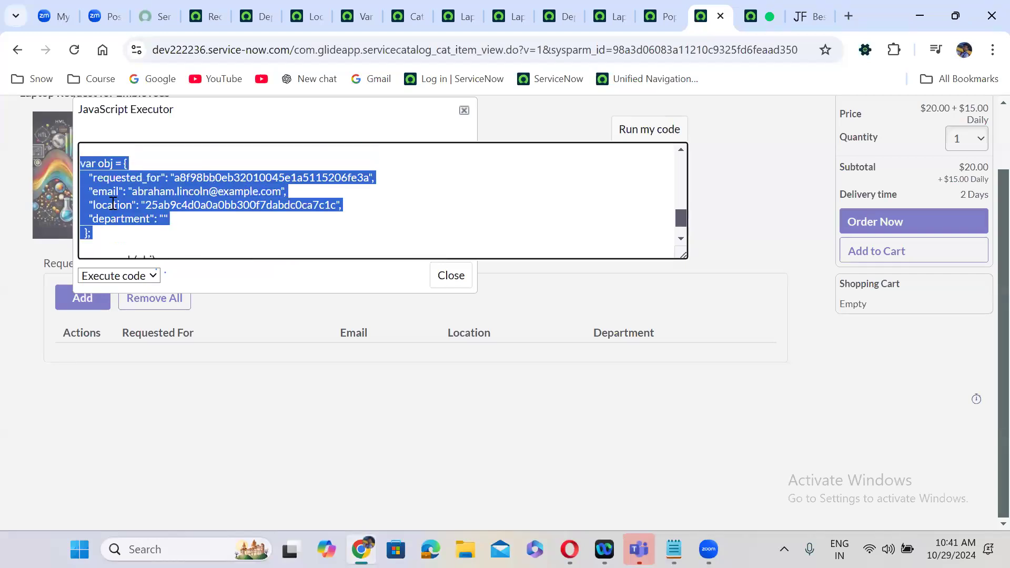
key("Delete")
double_click(155, 223)
left_click(78, 223, "shift")
key("Delete")
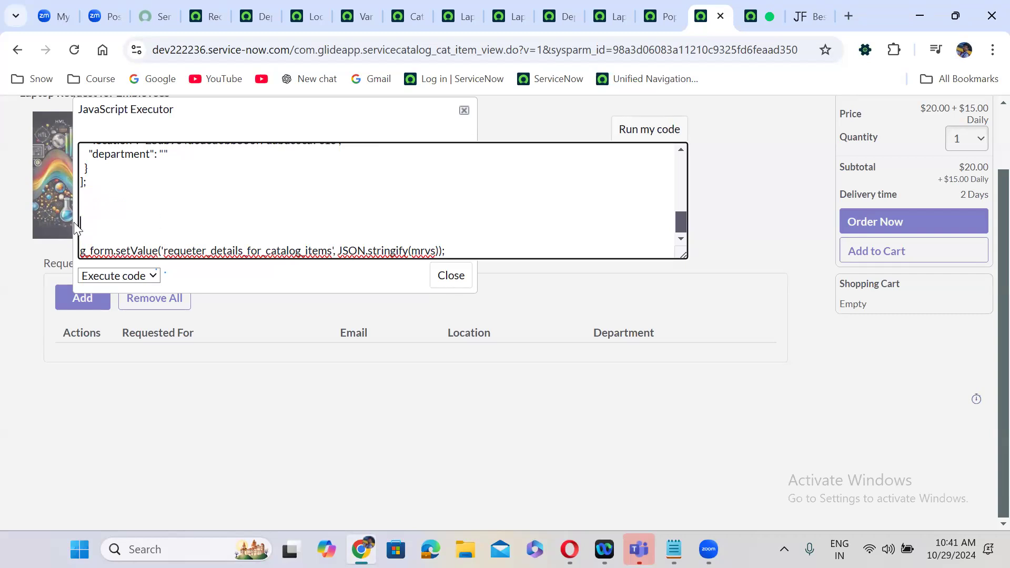
key("BackSpace")
key("BackSpace")
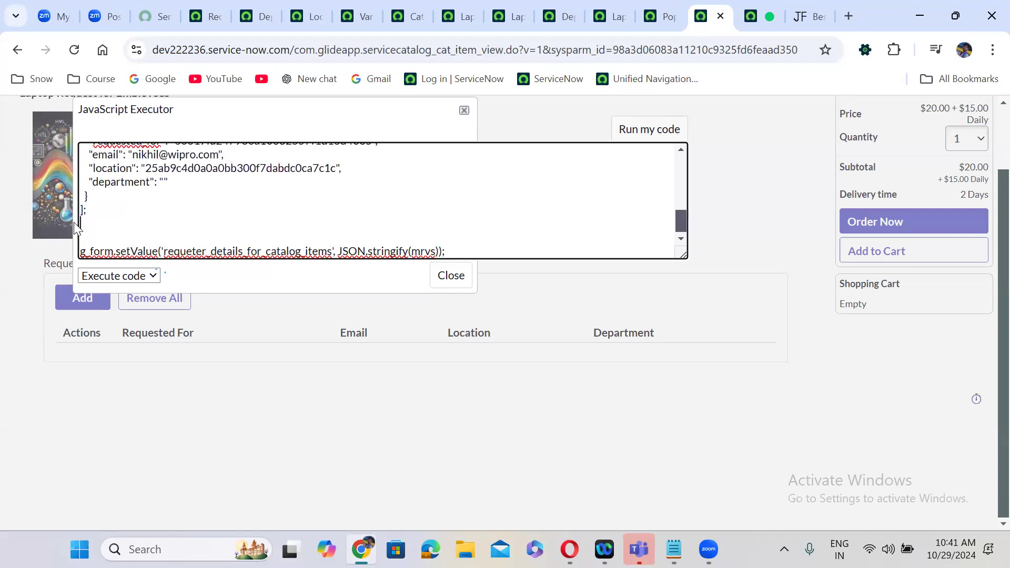
left_click(655, 128)
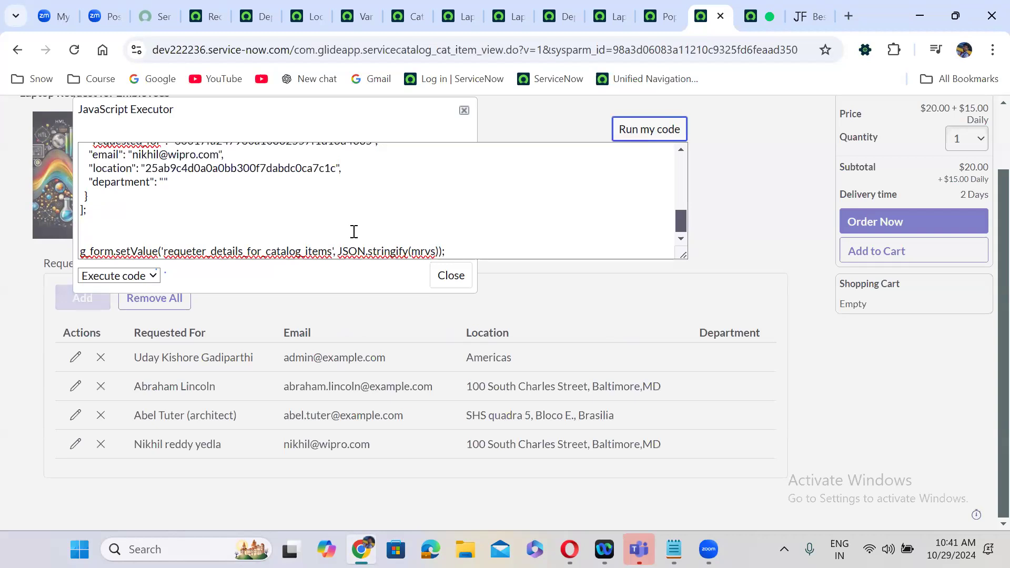
- Highlight setValue, the variable set's internal name, stringify and the mrvs array in the executor script
double_click(129, 253)
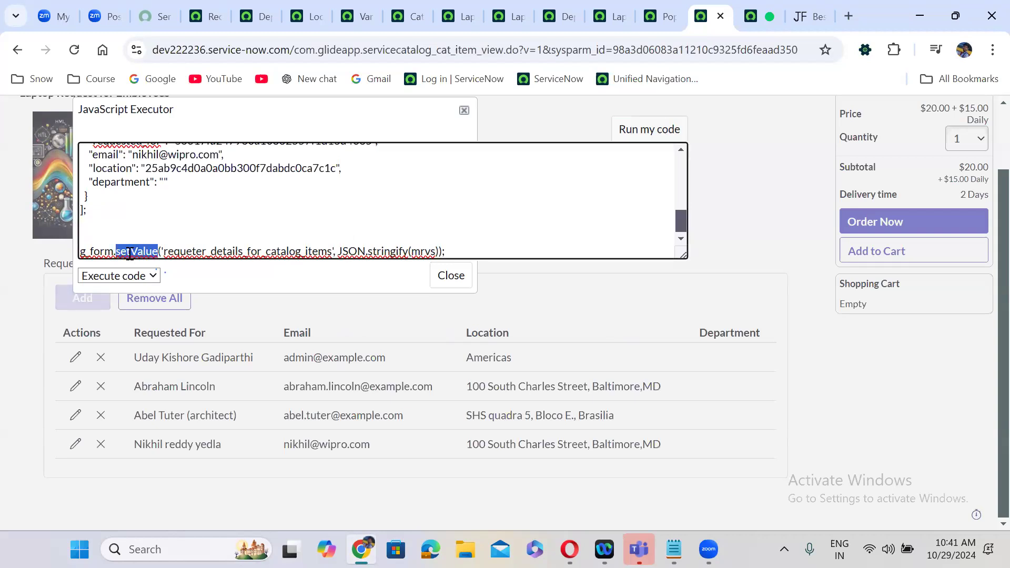
double_click(226, 251)
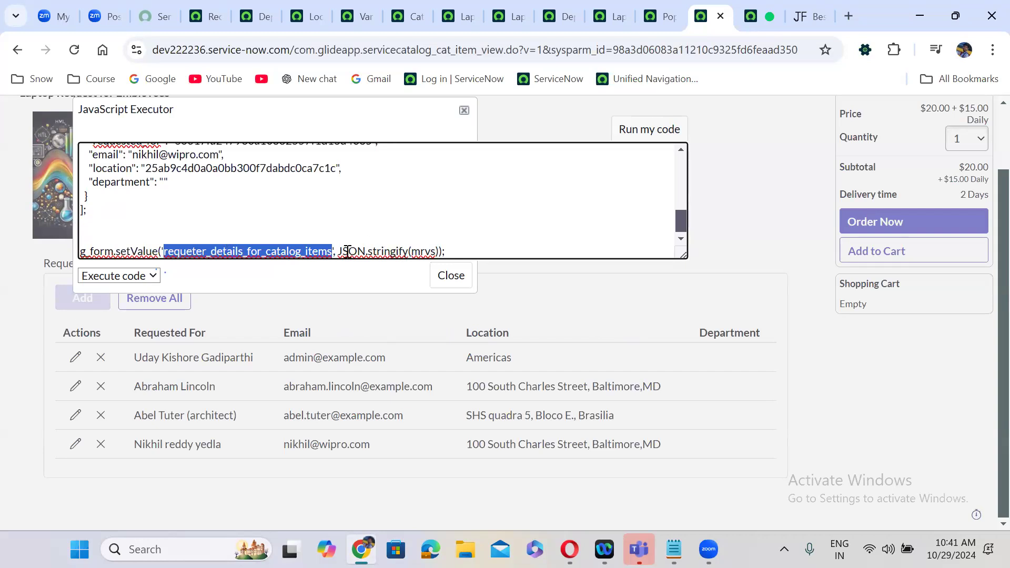
double_click(389, 251)
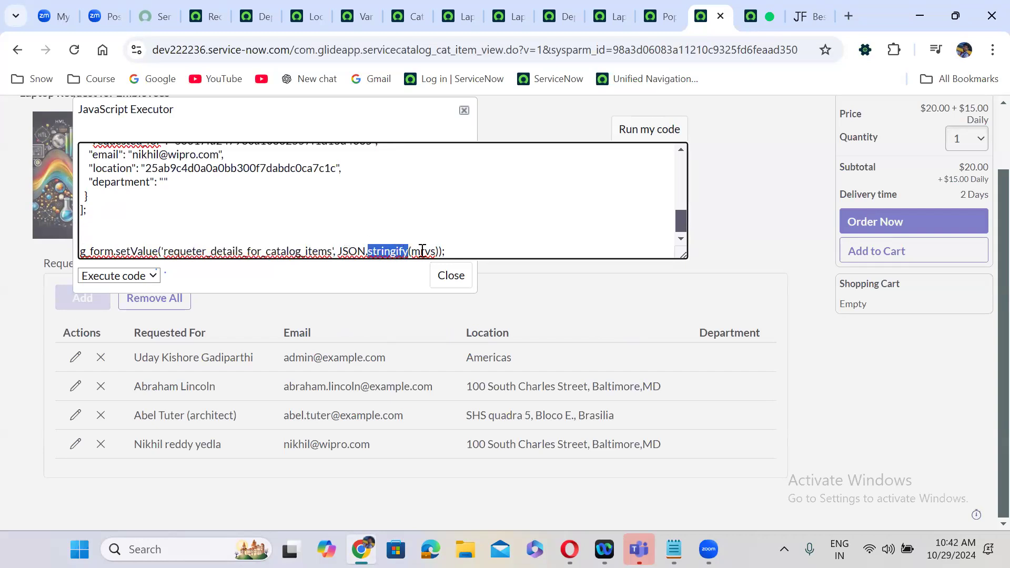
double_click(422, 251)
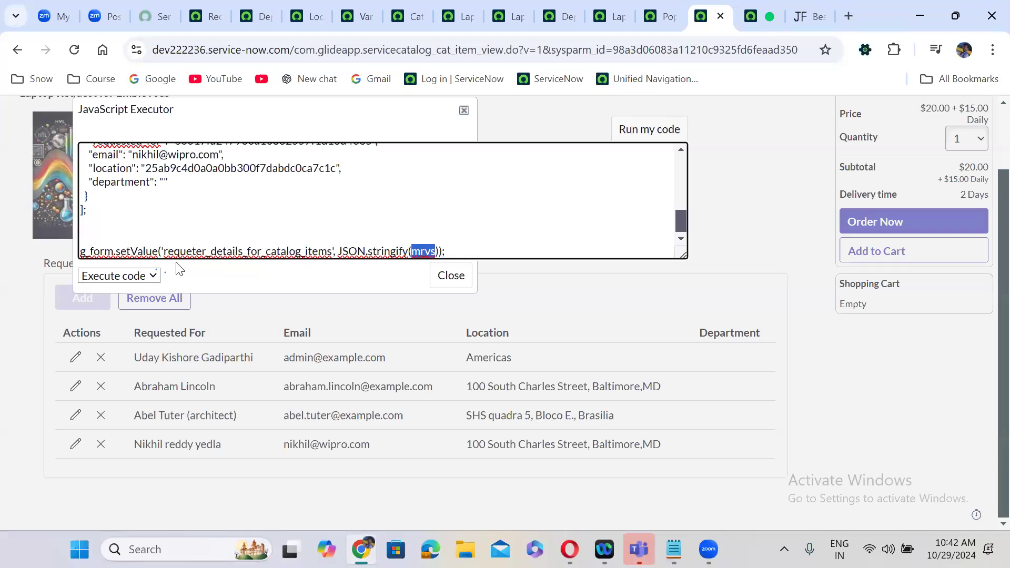
double_click(229, 251)
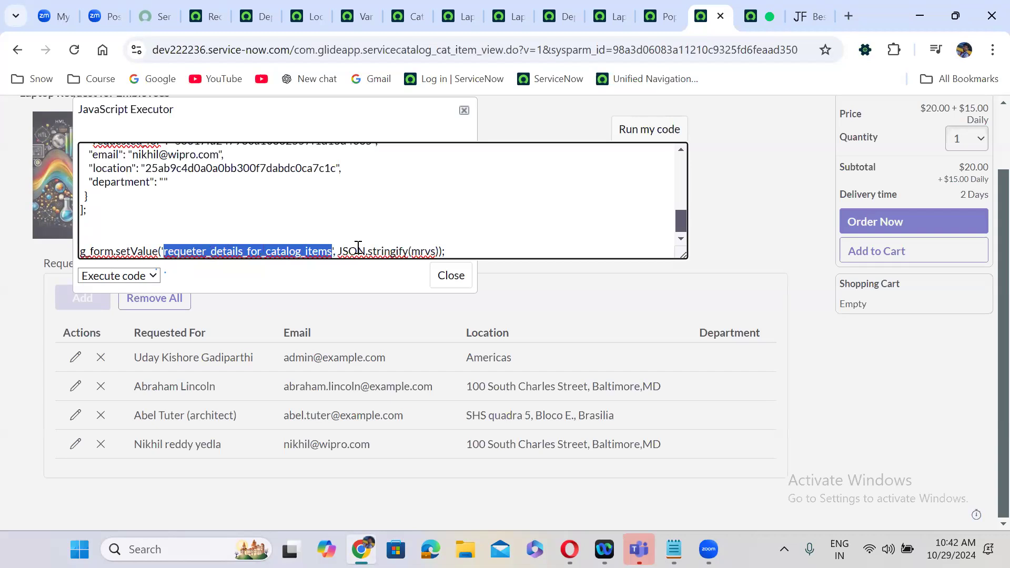
double_click(421, 251)
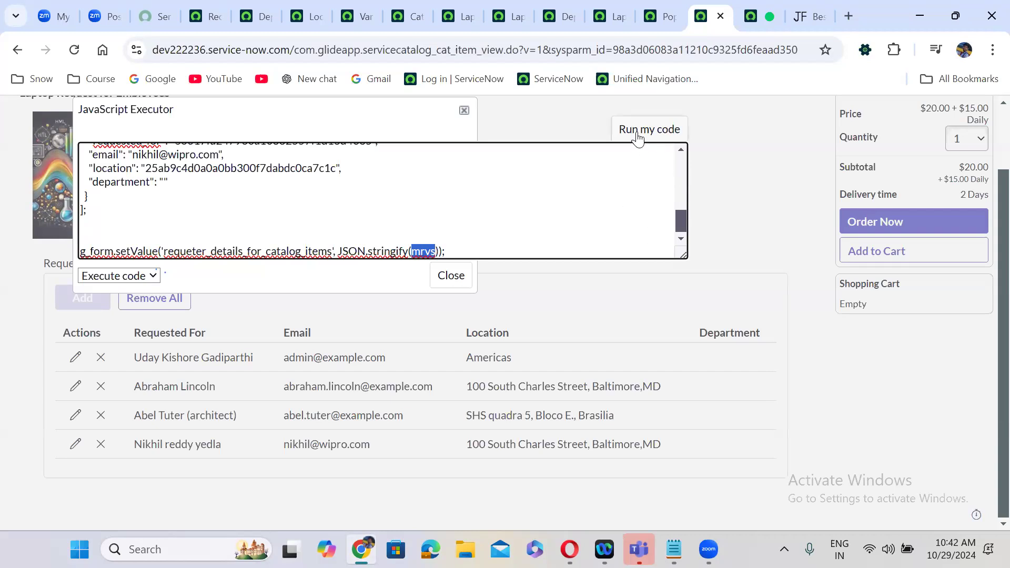
left_click(443, 277)
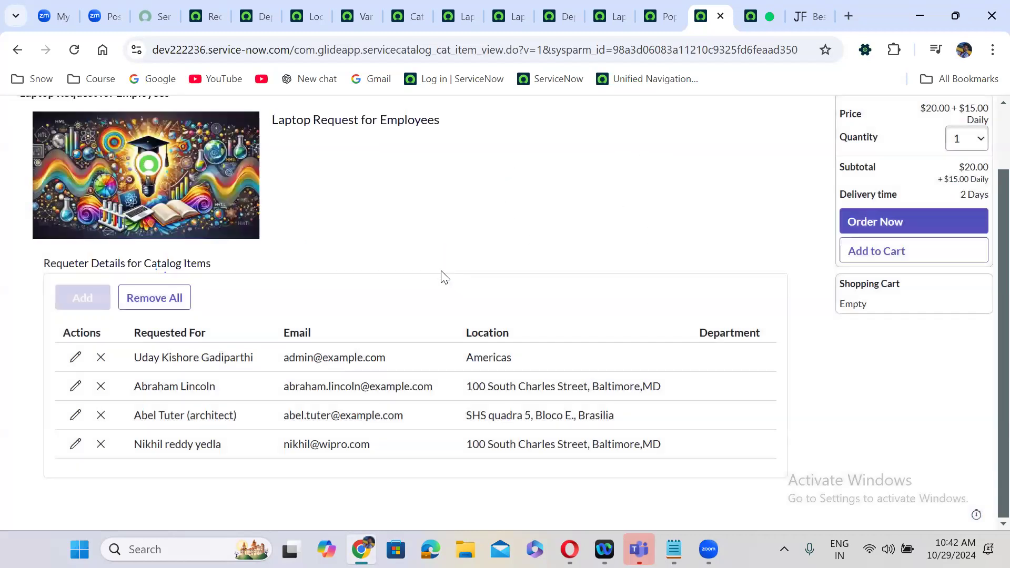
left_click(206, 16)
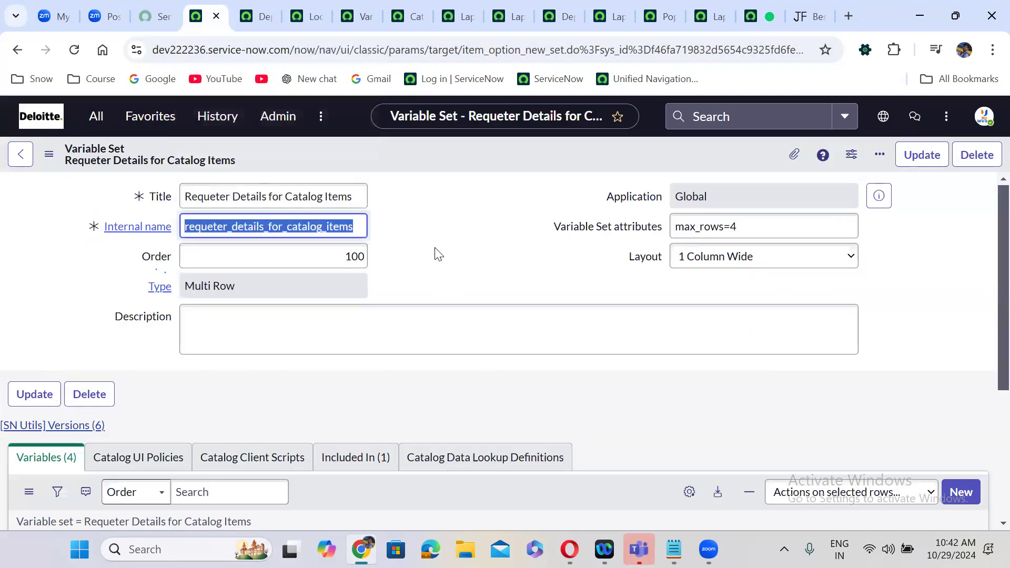
left_click(501, 275)
scroll(500, 271, "down", 3)
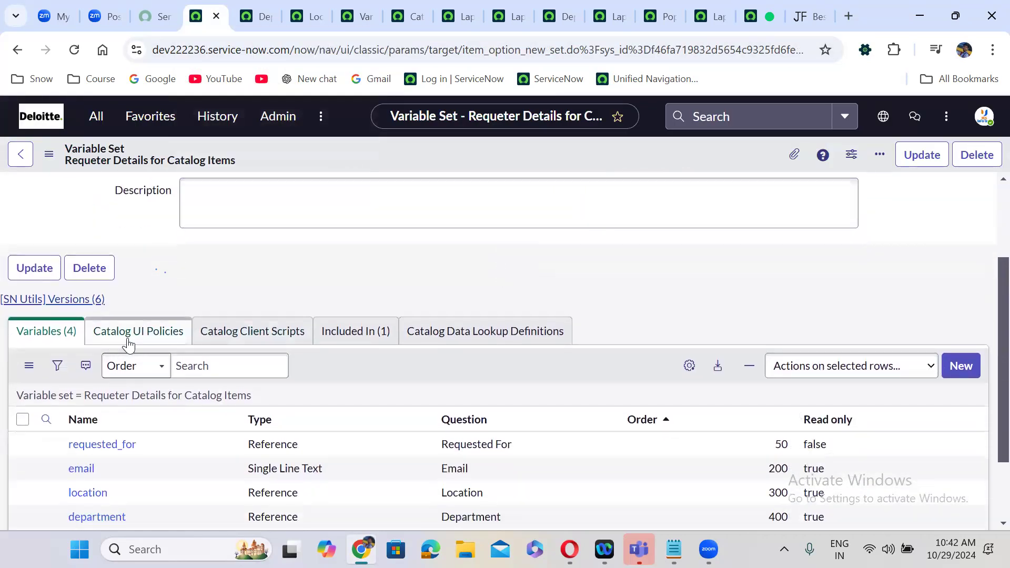
left_click(128, 345)
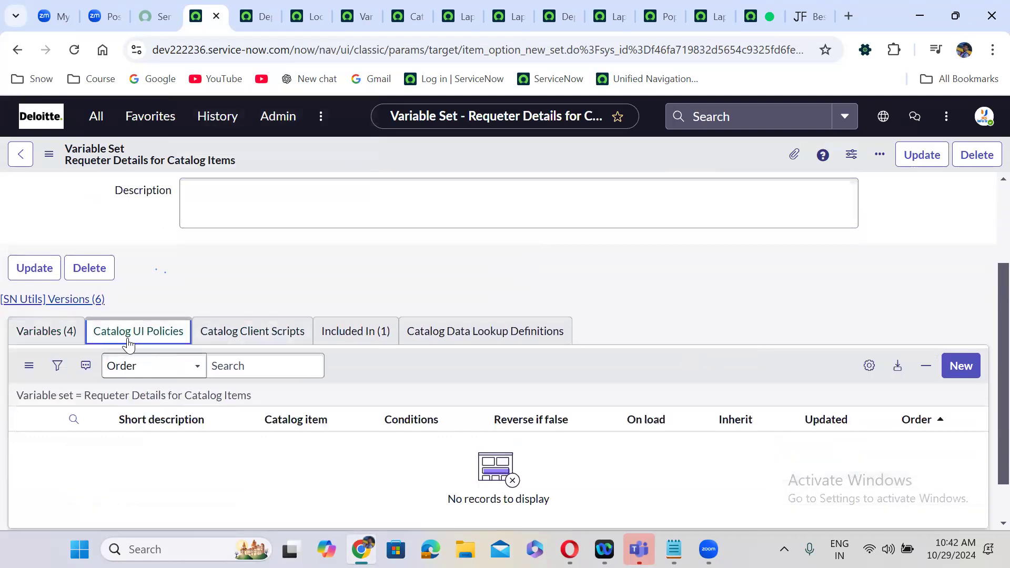
left_click(268, 341)
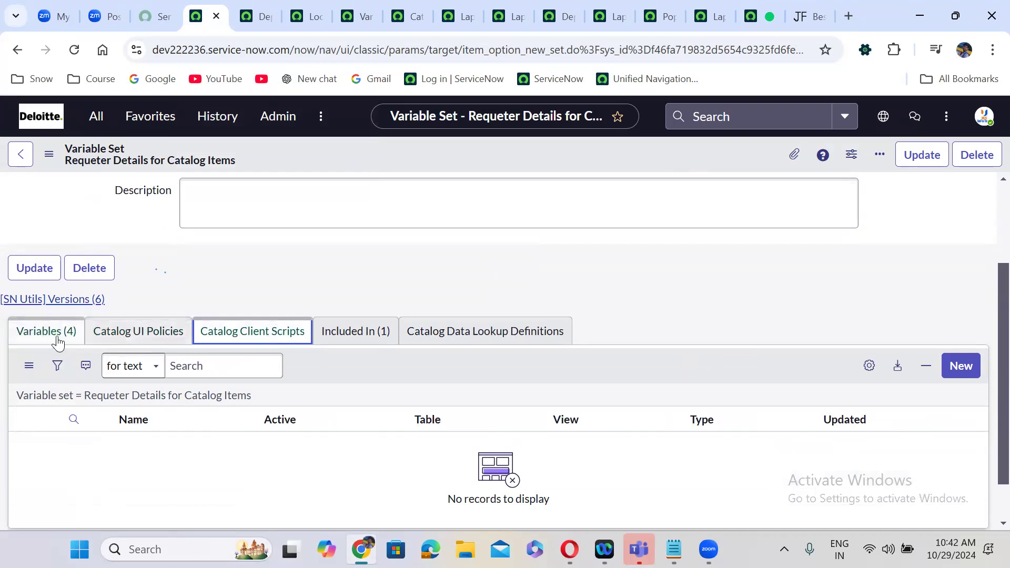
left_click(508, 339)
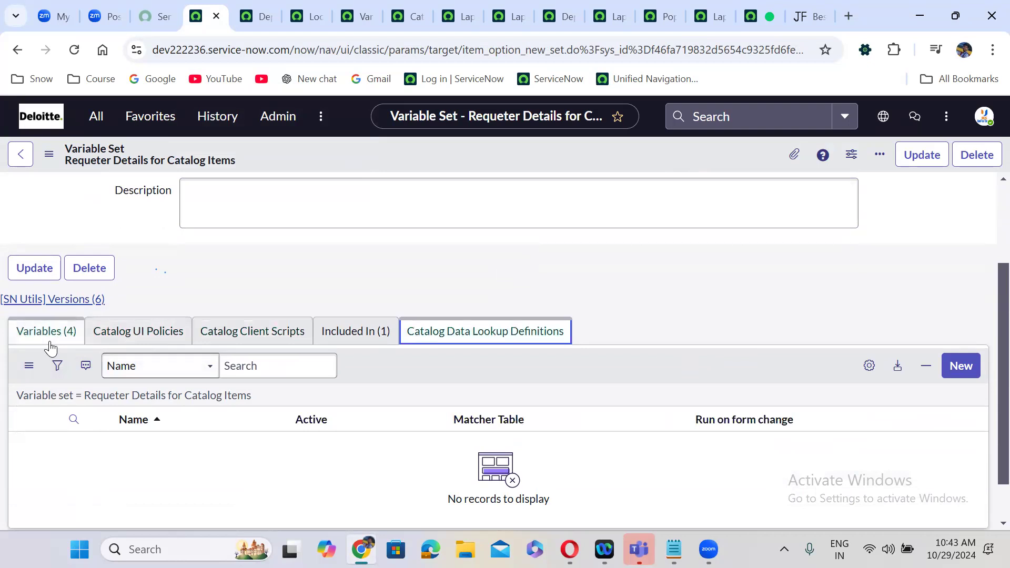
left_click(600, 237)
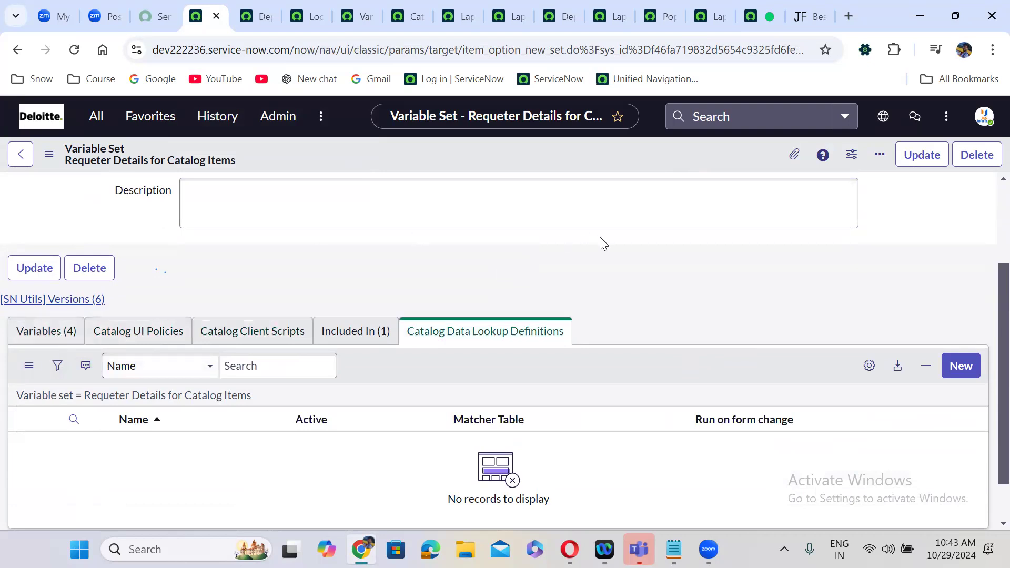
scroll(600, 241, "up", 3)
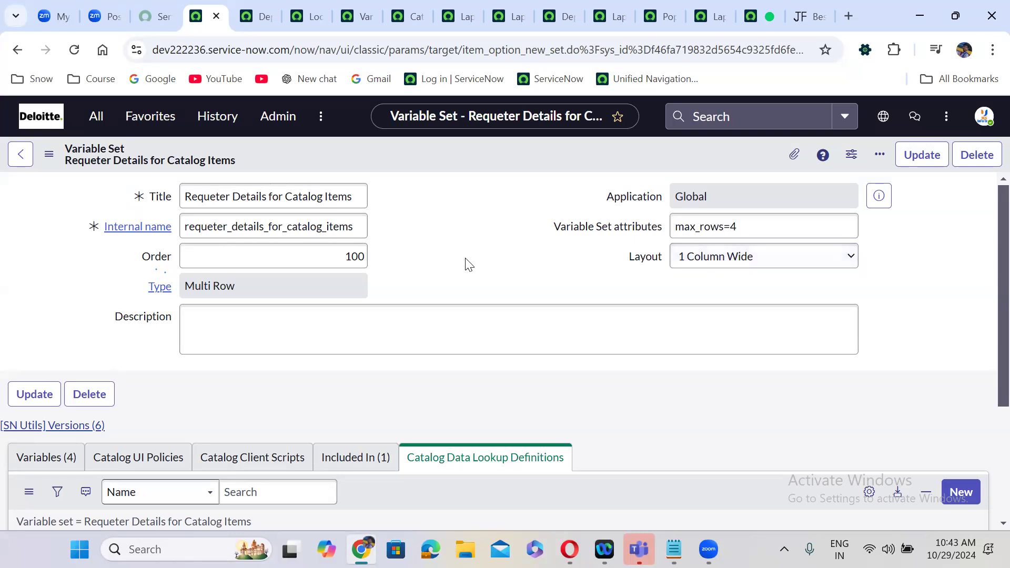
- Review the Laptop Request for Employees related lists, ending on the empty Available For list
left_click(610, 5)
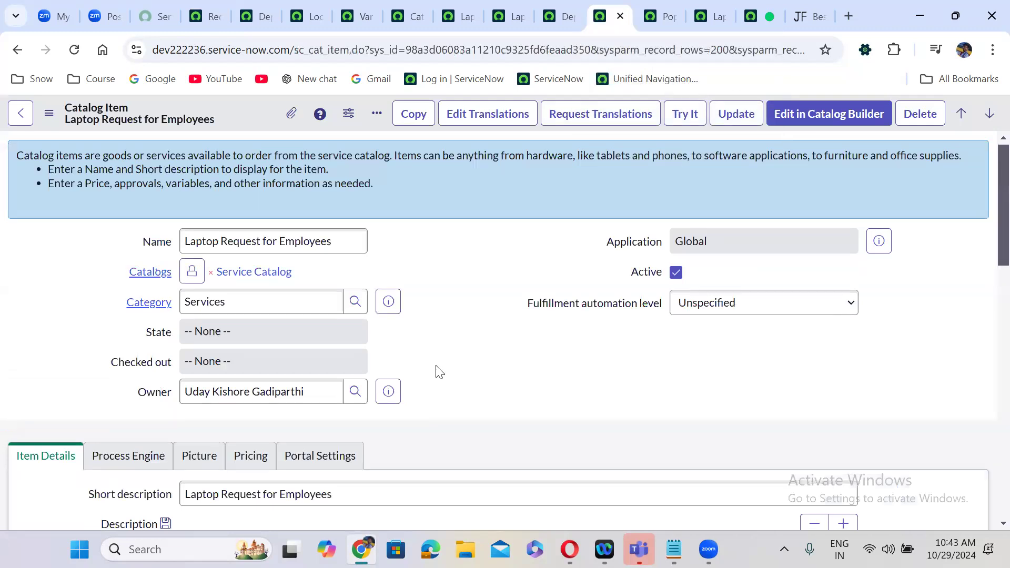
scroll(436, 372, "down", 15)
scroll(437, 372, "down", 5)
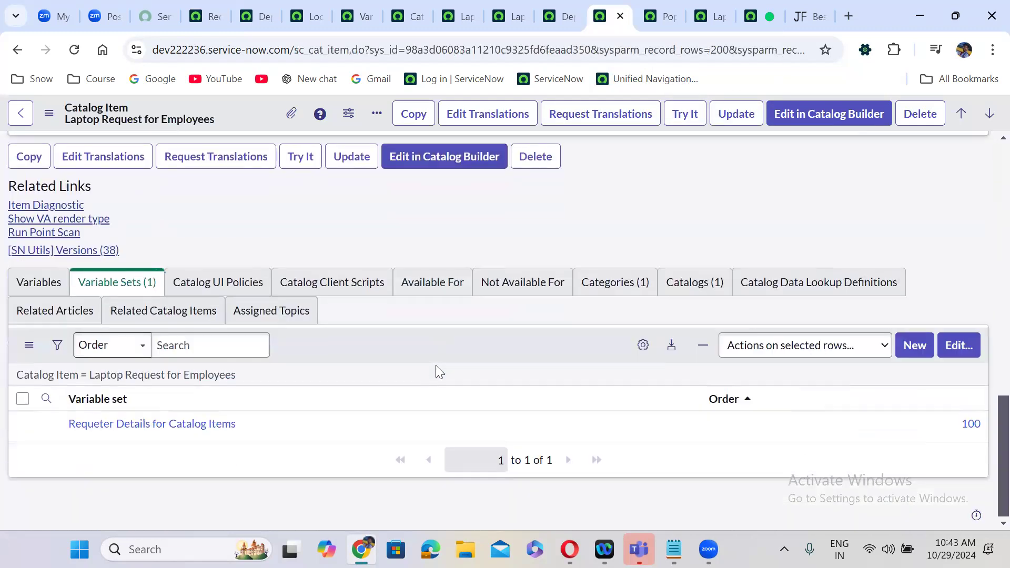
left_click(426, 293)
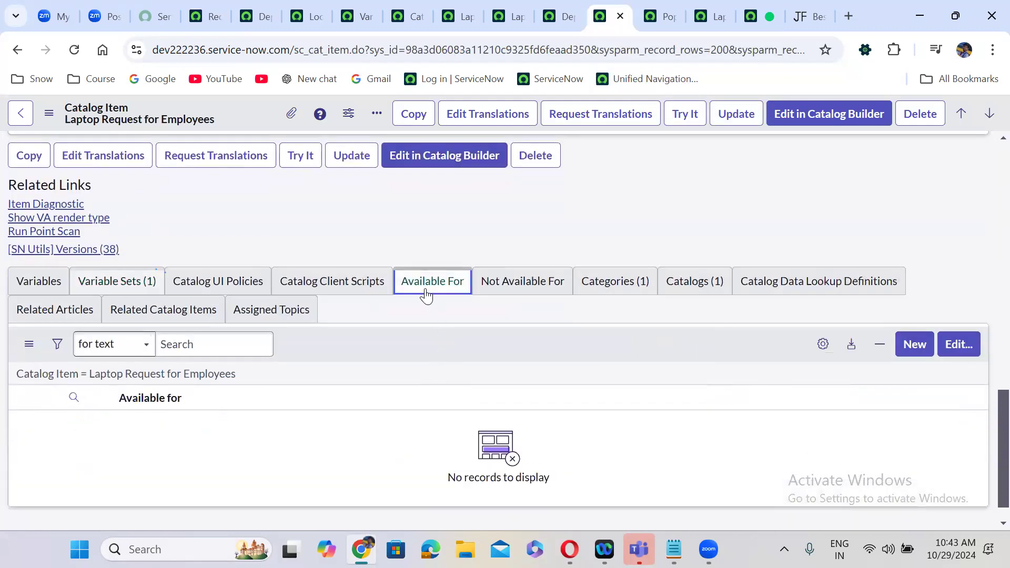
left_click(37, 287)
left_click(115, 287)
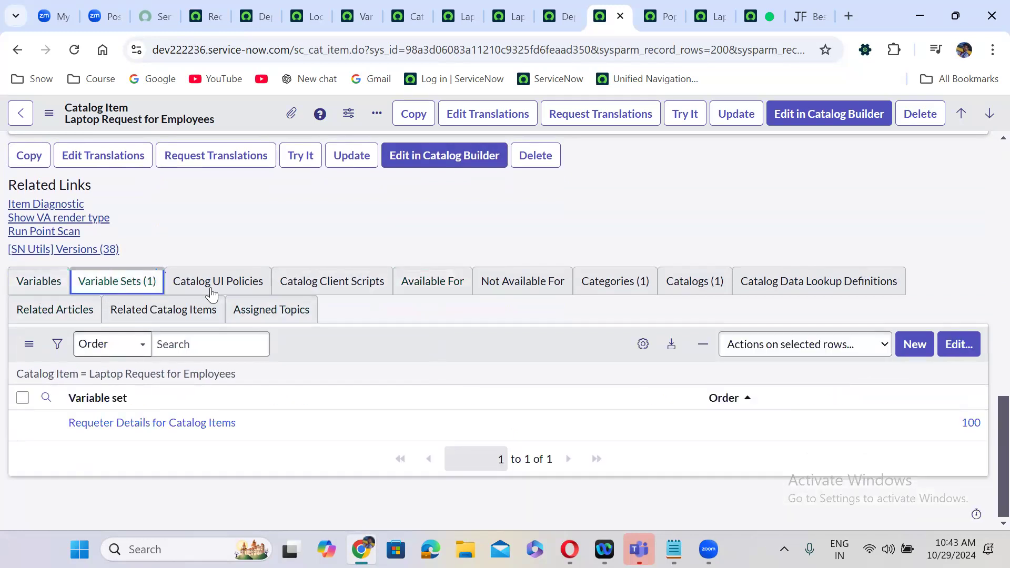
left_click(234, 288)
left_click(343, 284)
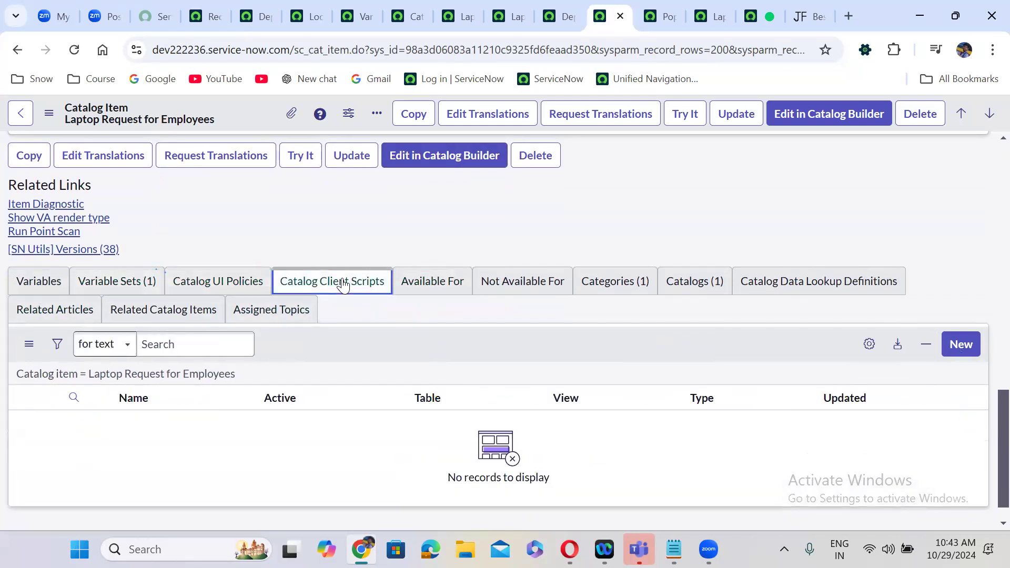
left_click(413, 282)
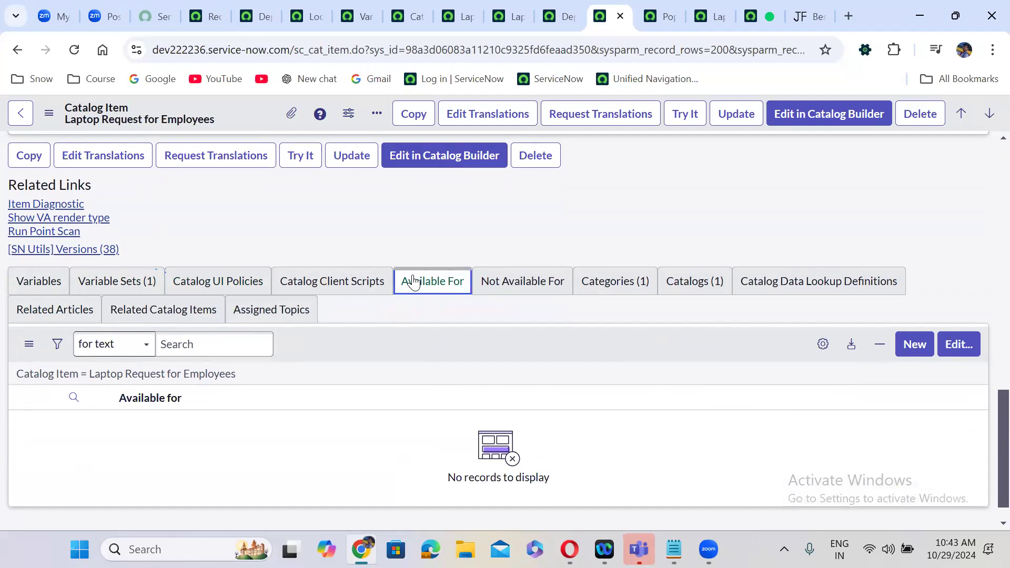
left_click(518, 283)
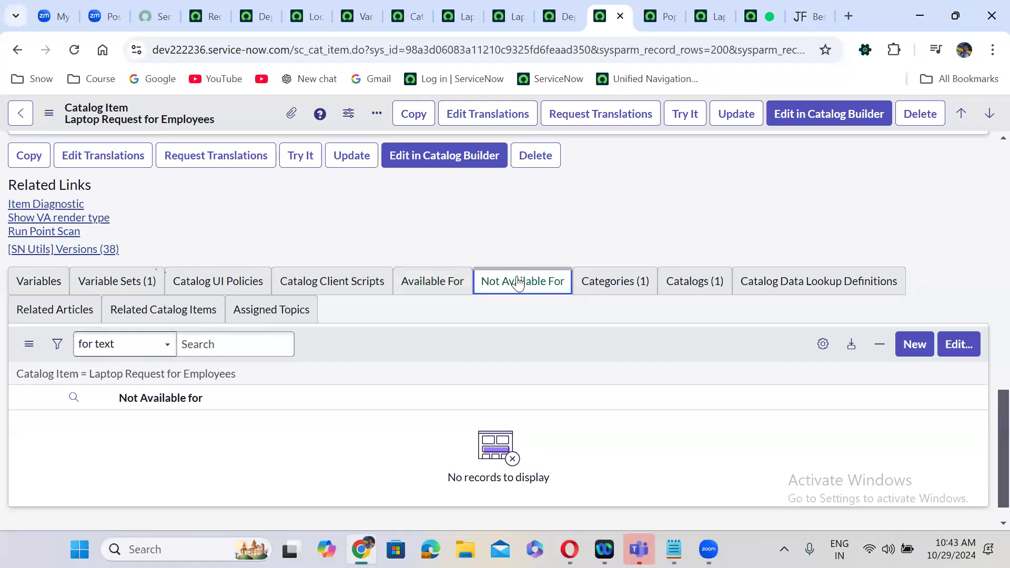
left_click(427, 275)
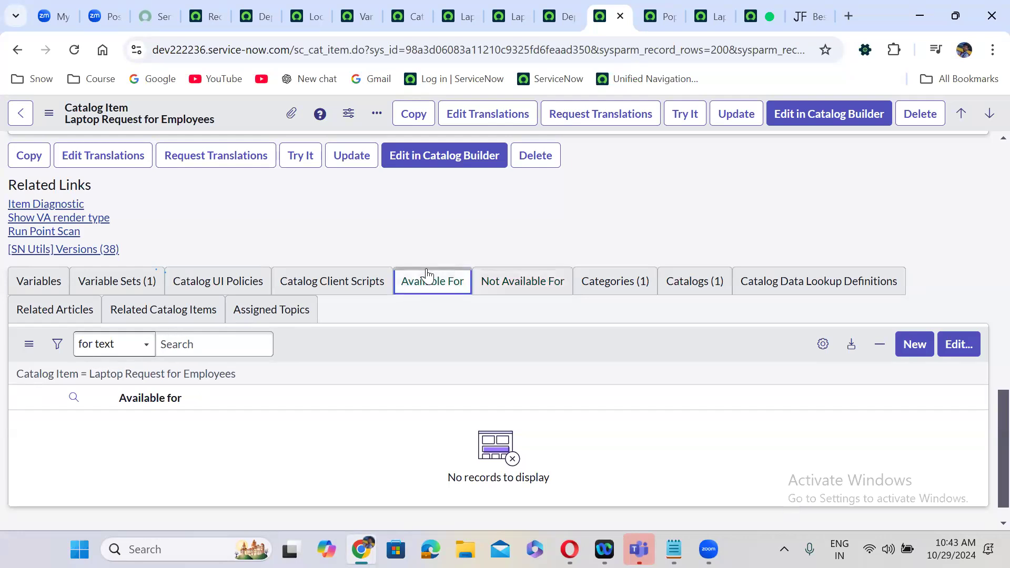
- Add the line 'User Criteria: is used to restrict the catalog item, Knowledge Articles access' in Notepad
left_click(674, 549)
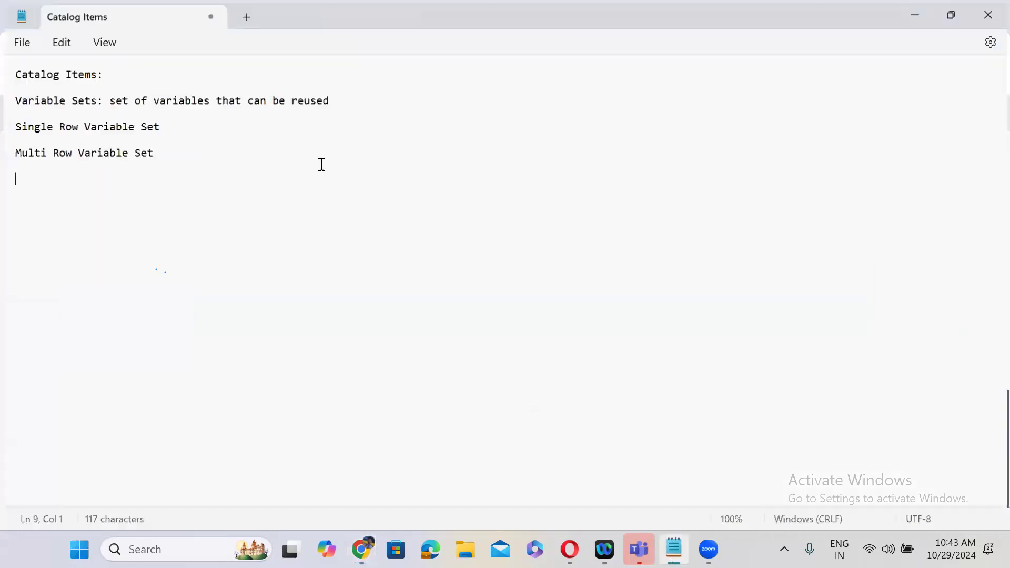
key("Return")
key("Return")
type("Ud")
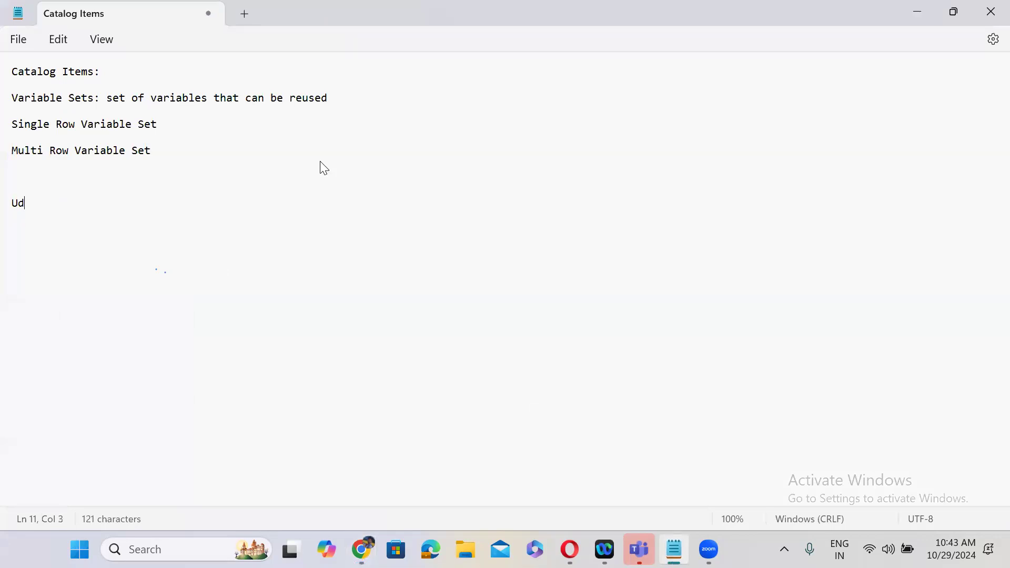
key("BackSpace")
type("ser Criteria: is us")
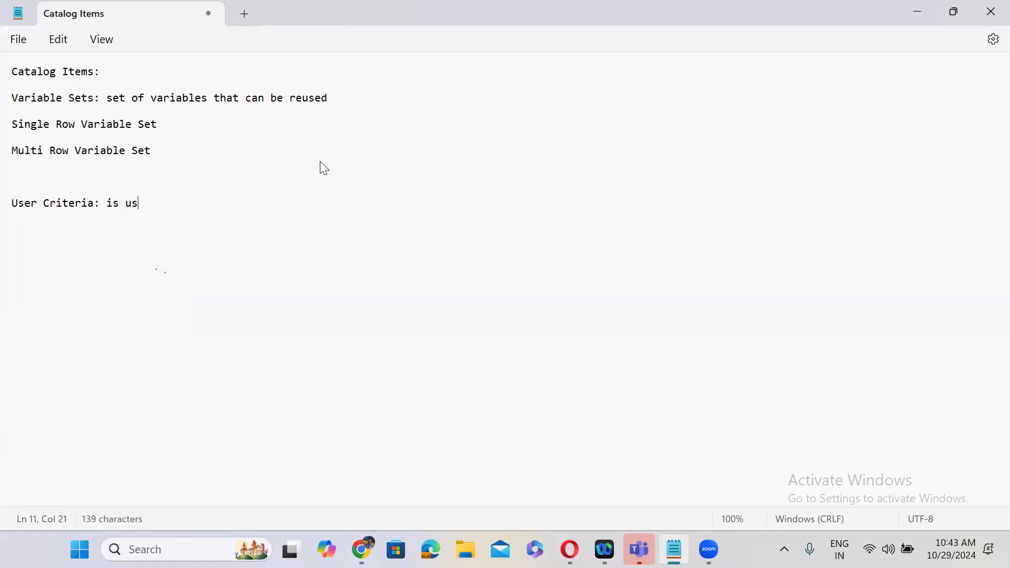
type("ed to restrict ")
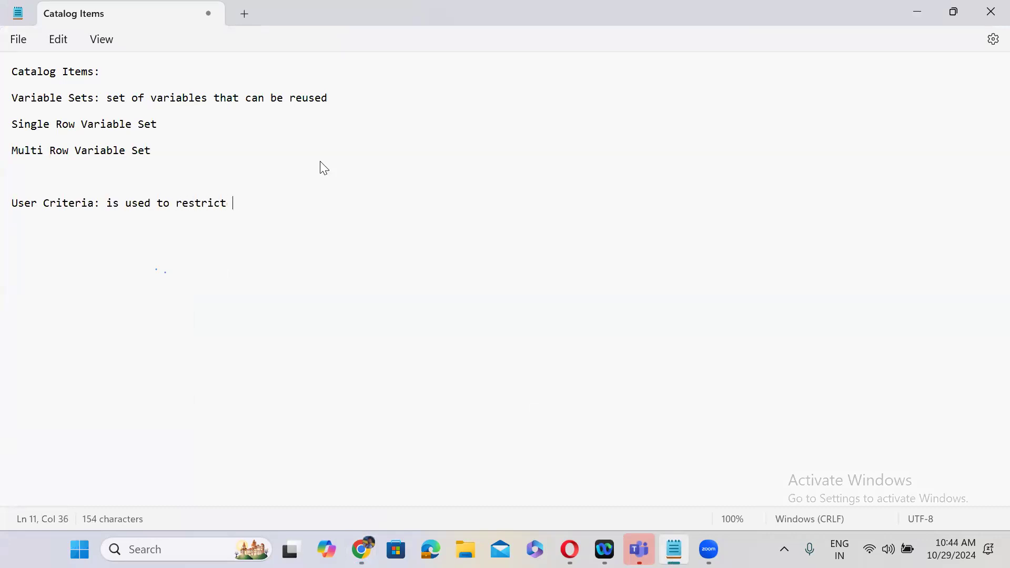
type("the catalog itesm,")
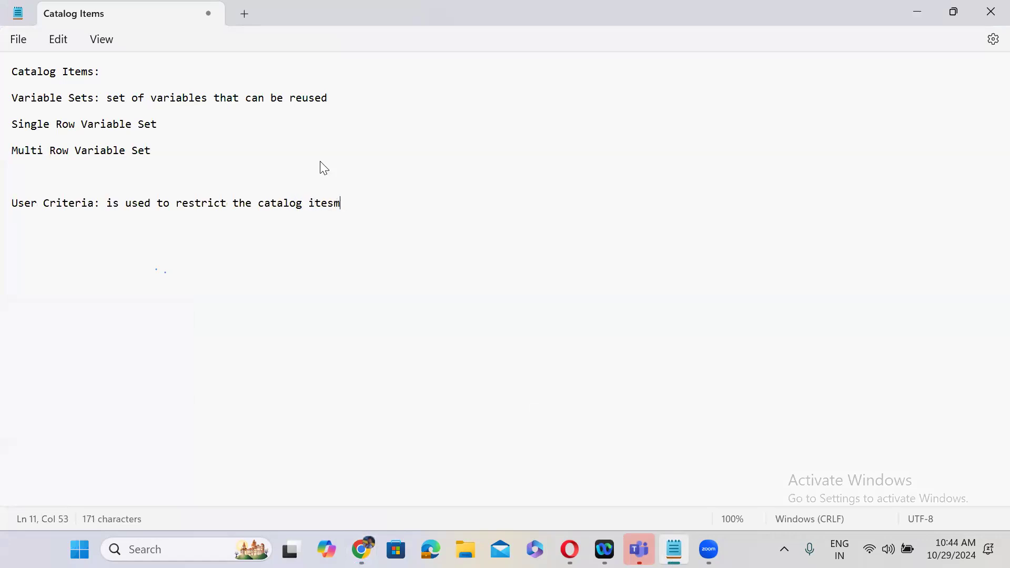
key("BackSpace")
key("BackSpace")
key("BackSpace")
type("m ,")
key("BackSpace")
key("BackSpace")
key("BackSpace")
type(", Knowledge Art")
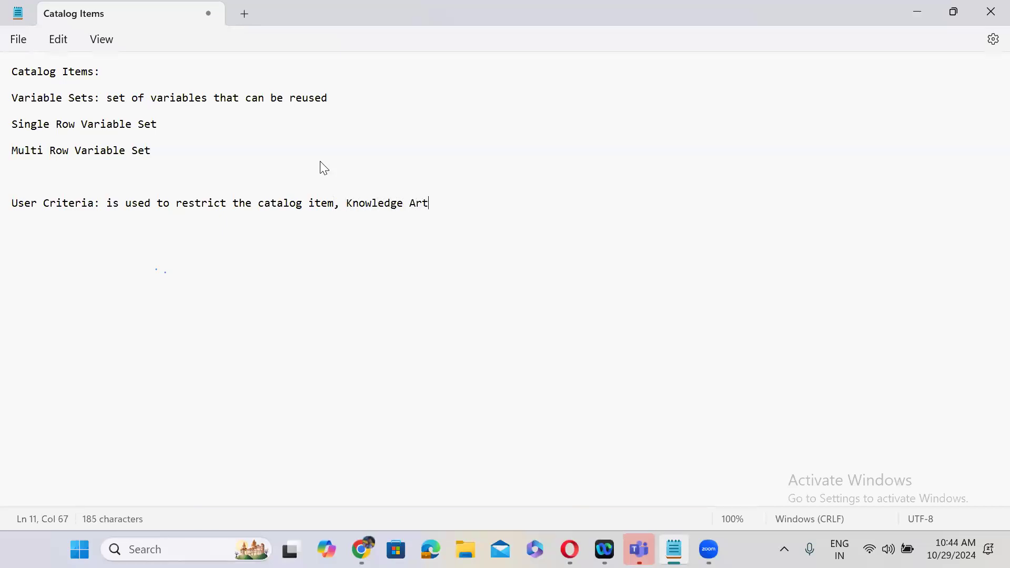
type("icles access")
key("Return")
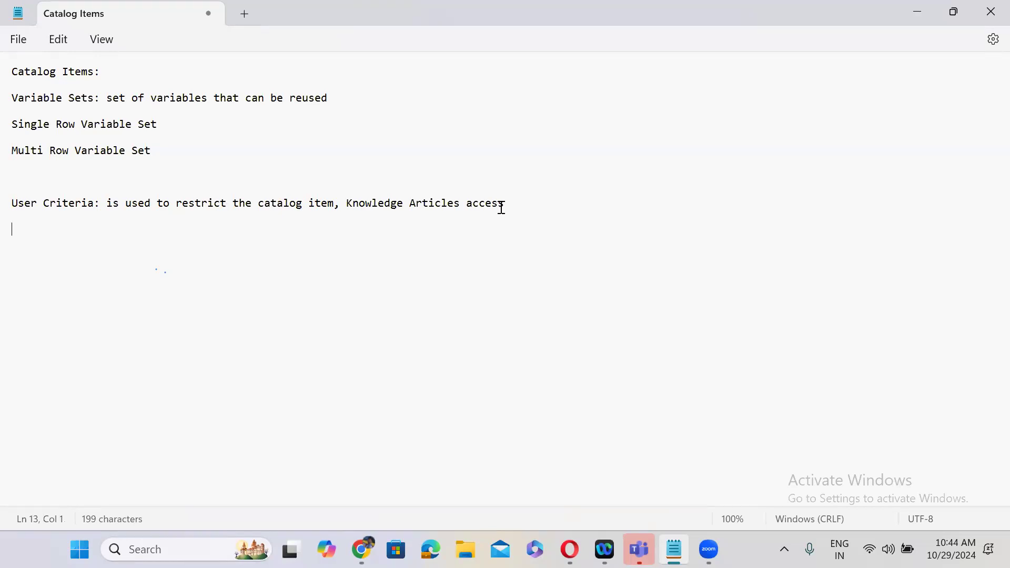
- Filter the navigator for 'user criteria' and open the Service Catalog User Criteria list
left_click(954, 12)
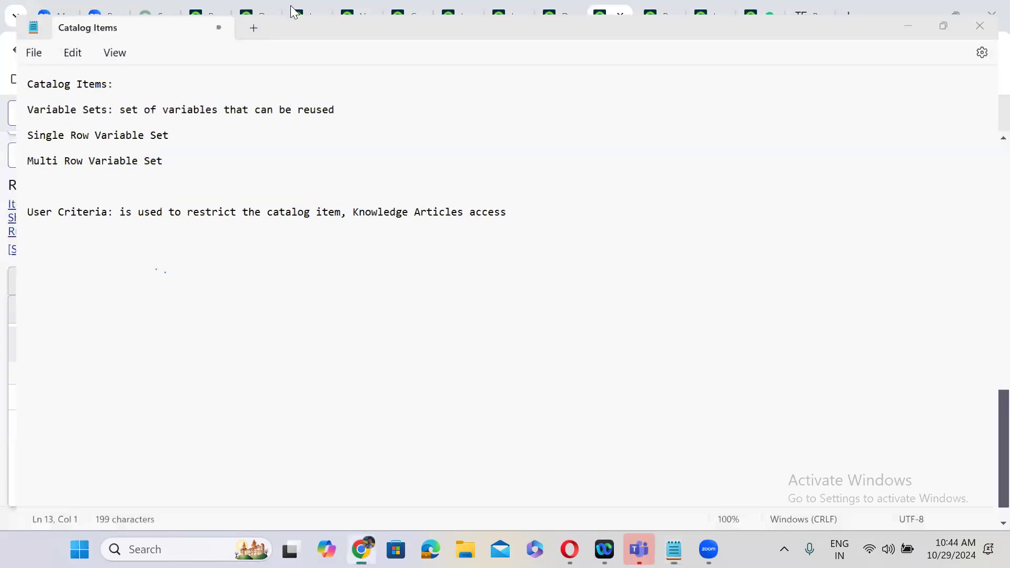
left_click(294, 10)
left_click(203, 16)
left_click(98, 119)
key("ctrl+a")
type("user cr")
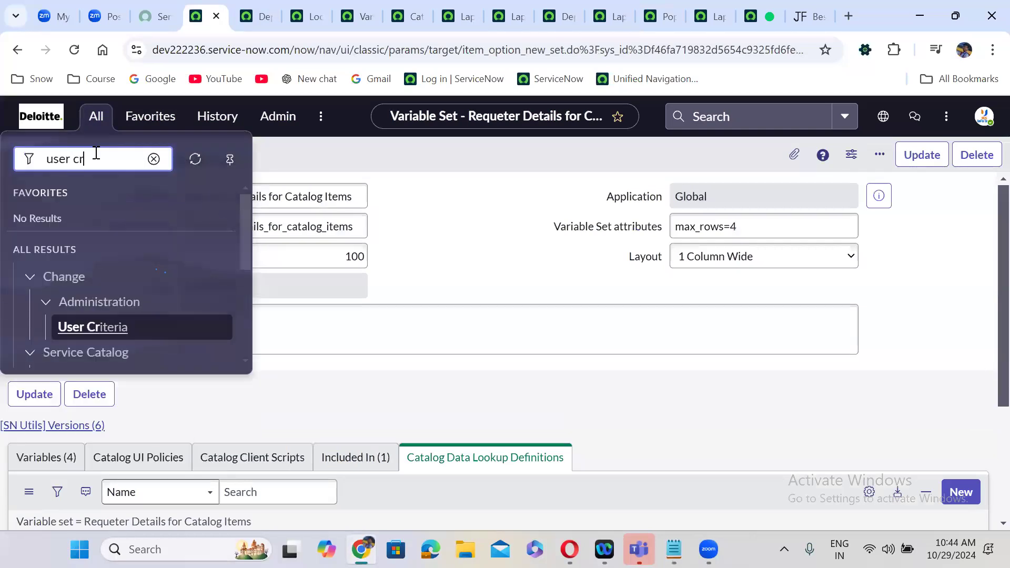
type("iteria")
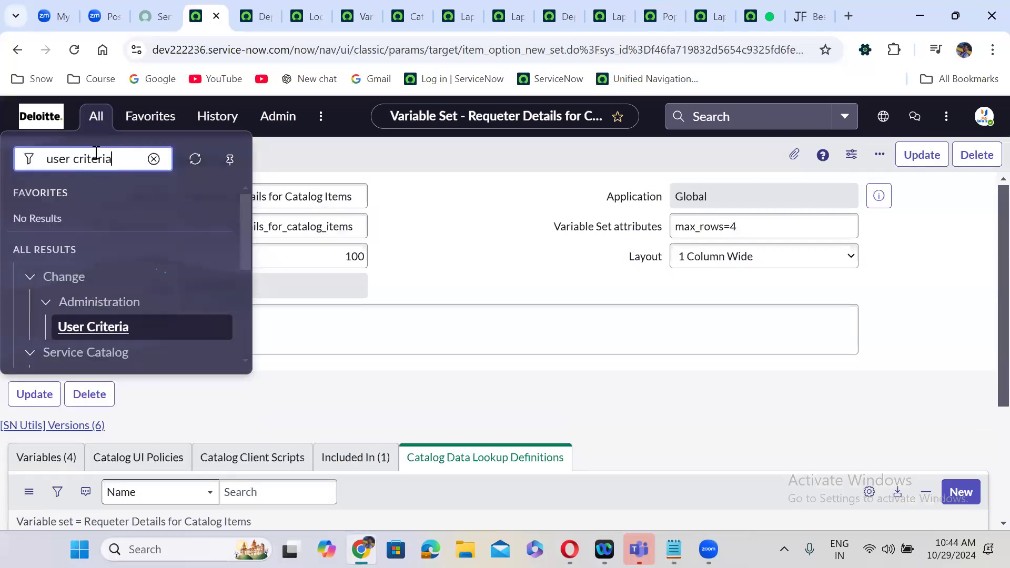
left_click_drag(242, 234, 245, 301)
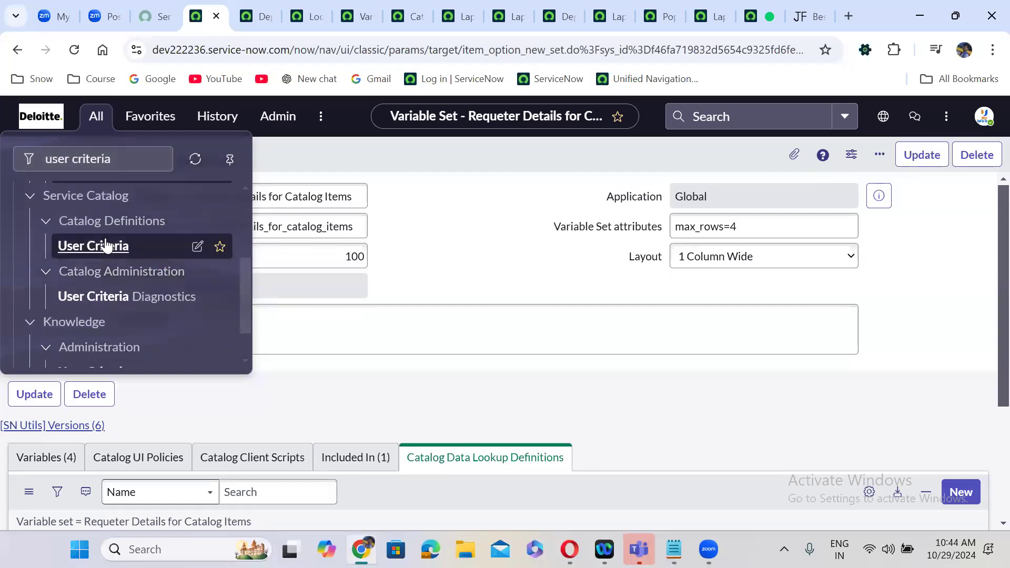
left_click(106, 245)
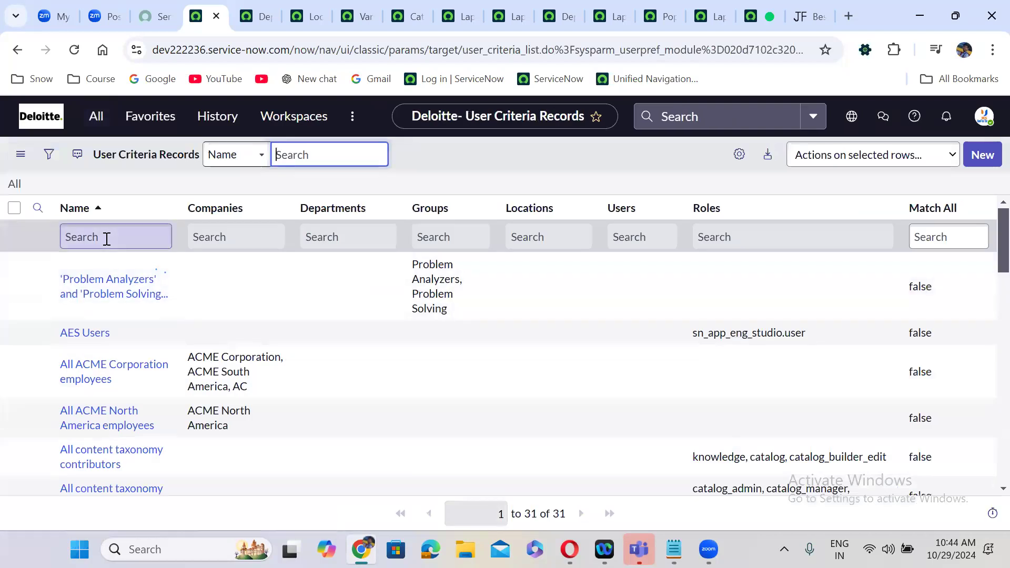
- Start a new record from the User Criteria Records list
left_click(611, 3)
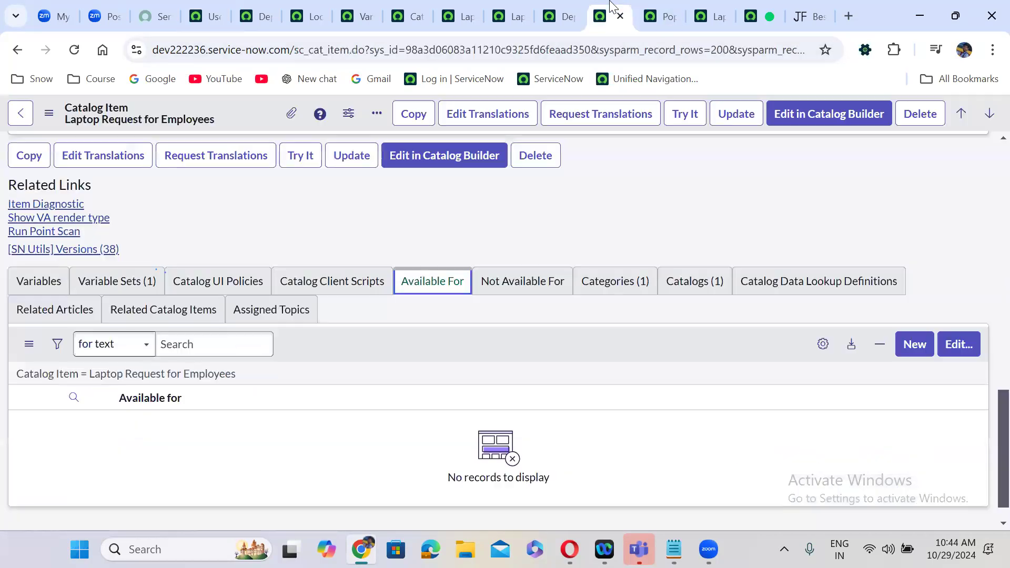
left_click(912, 345)
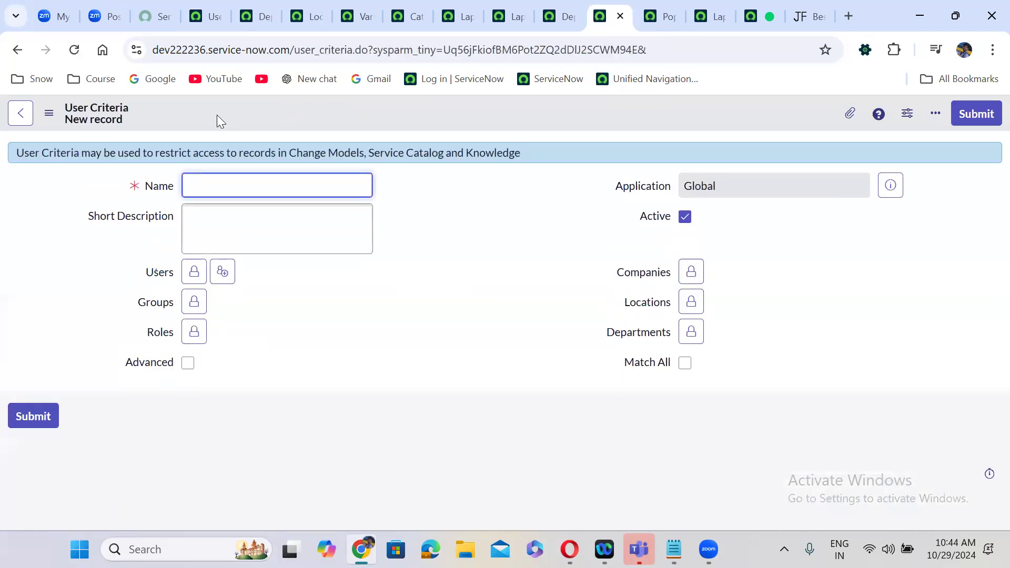
left_click(17, 50)
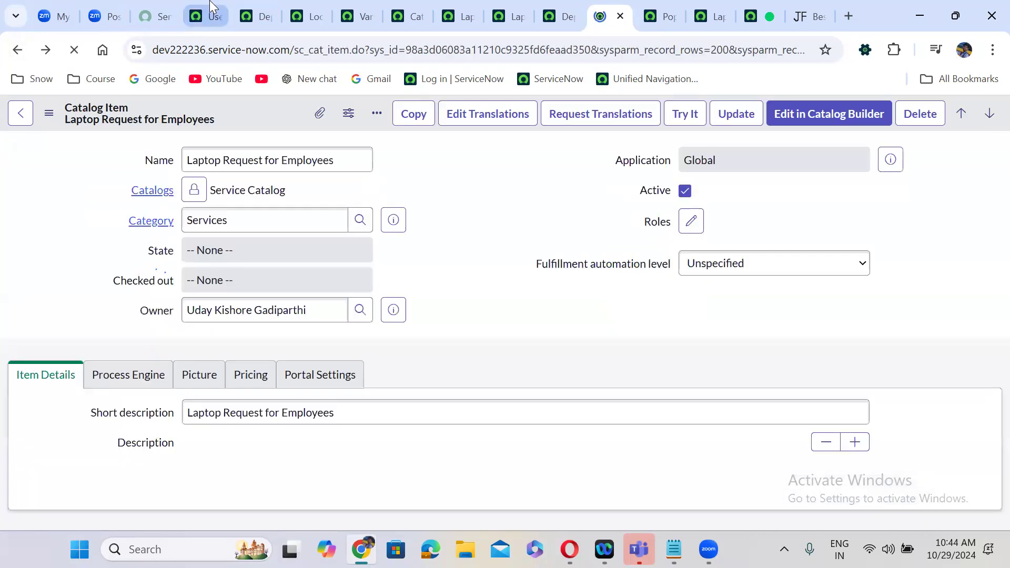
left_click(213, 6)
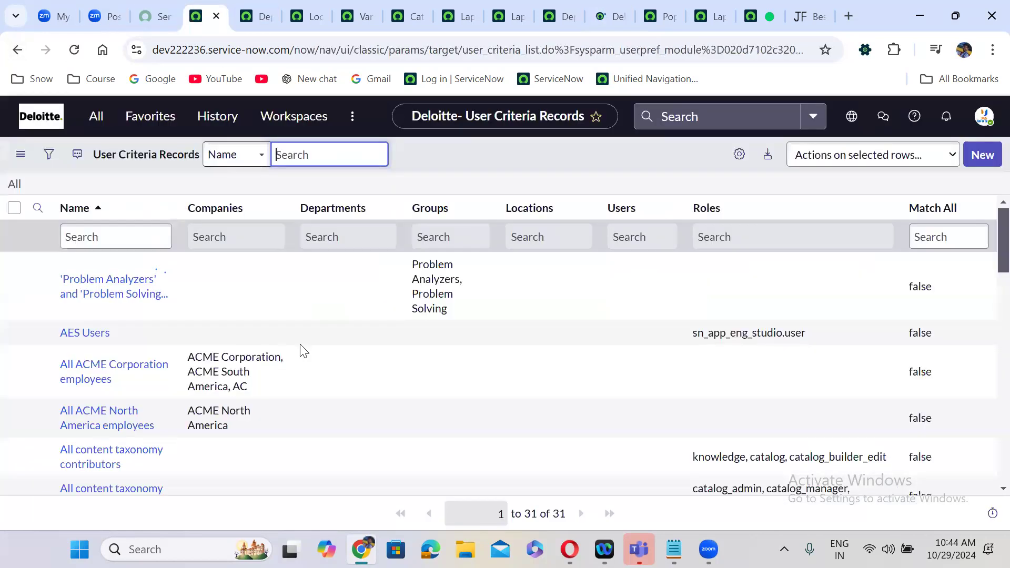
left_click(982, 155)
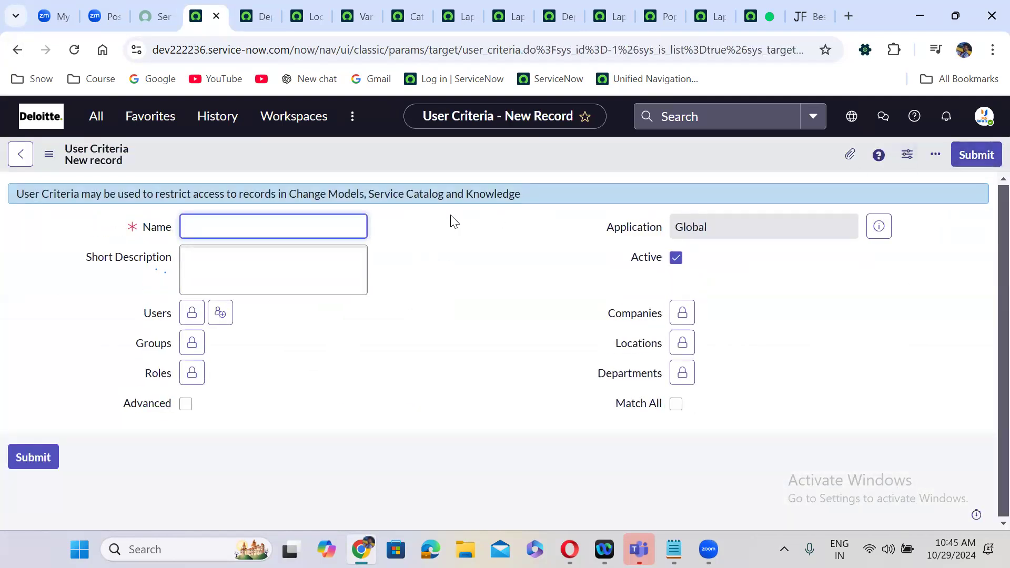
- Name the criteria 'Only Catalog Amdins' and add the architect user to Users
type("Only Catalog Amdins")
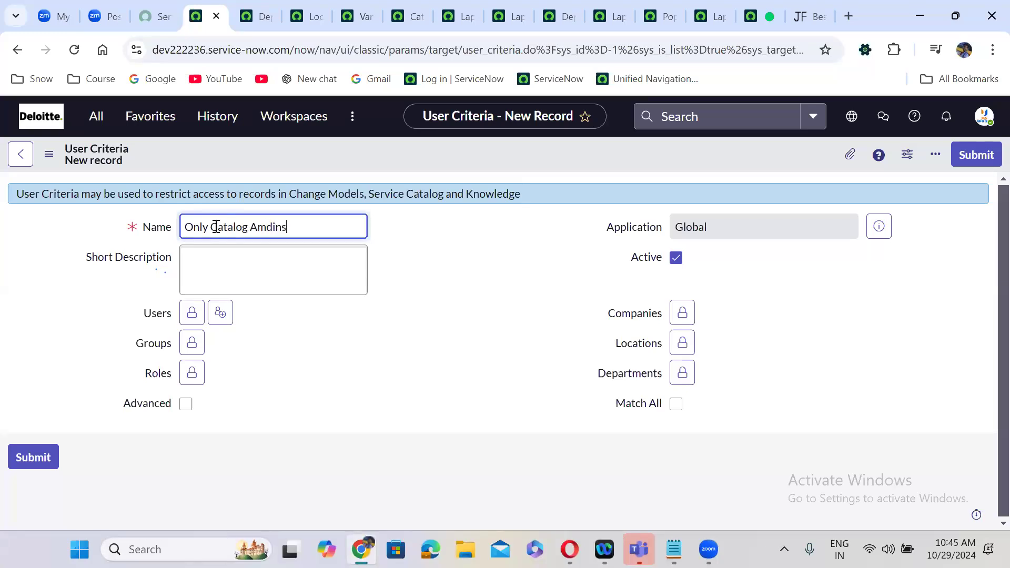
left_click(471, 269)
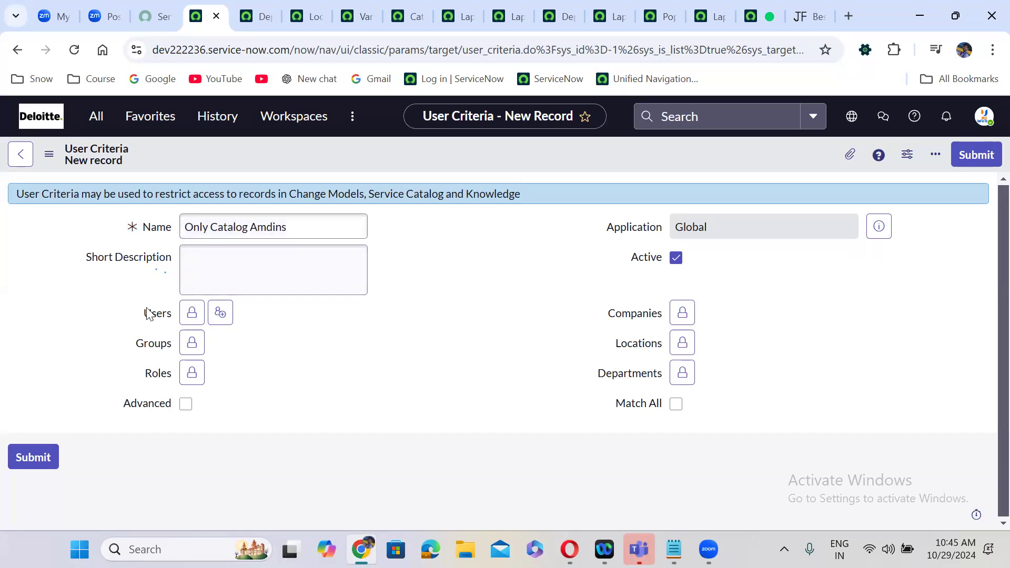
left_click(192, 315)
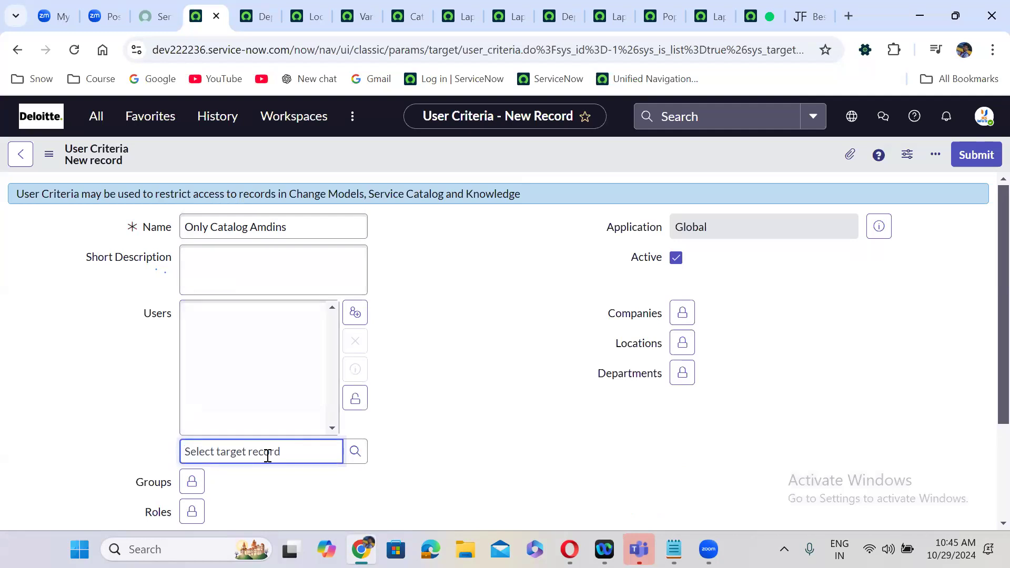
type("abel")
left_click(278, 476)
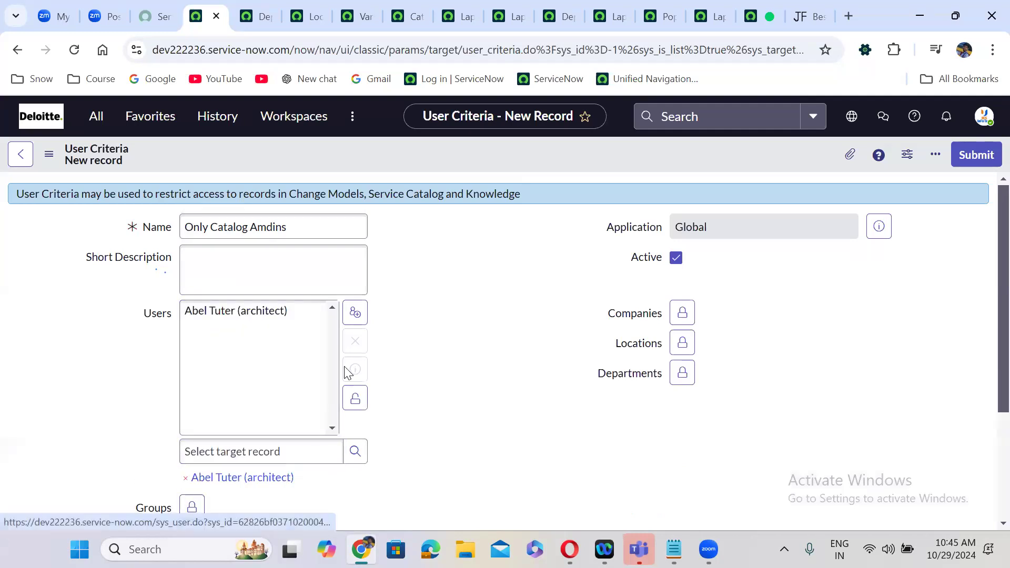
left_click(356, 398)
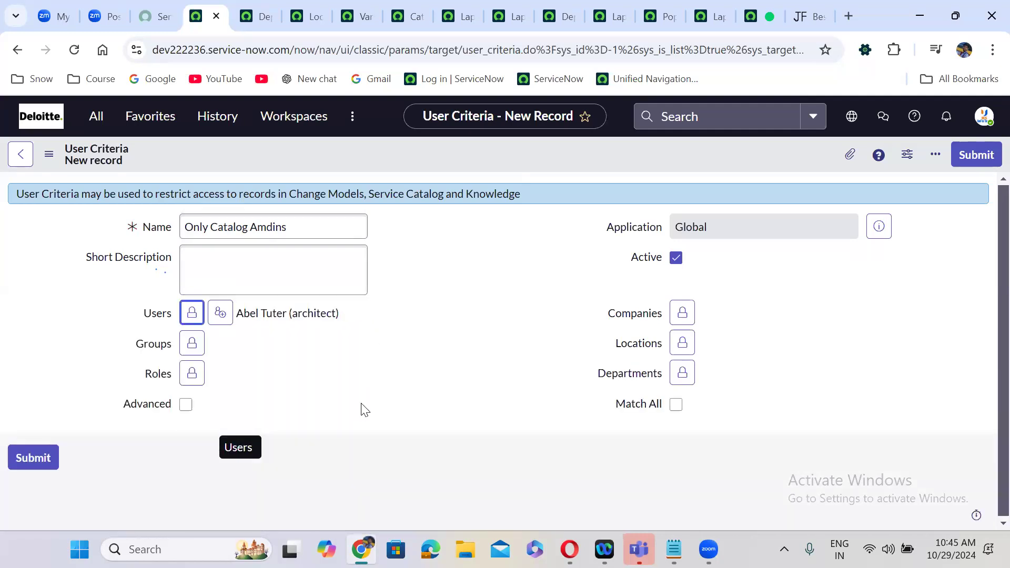
left_click(191, 347)
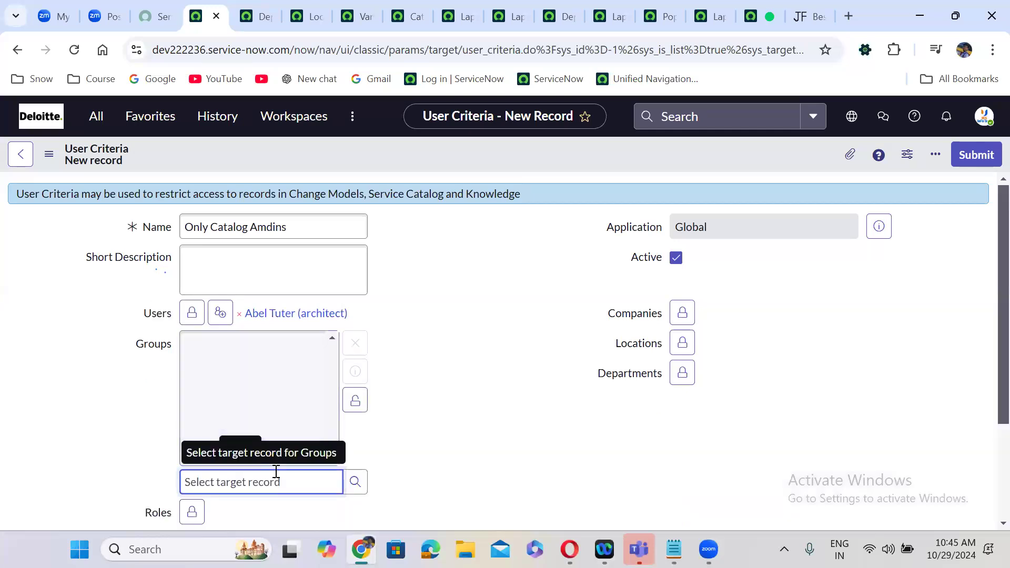
- Add Application Development to the criteria's Groups
type("app")
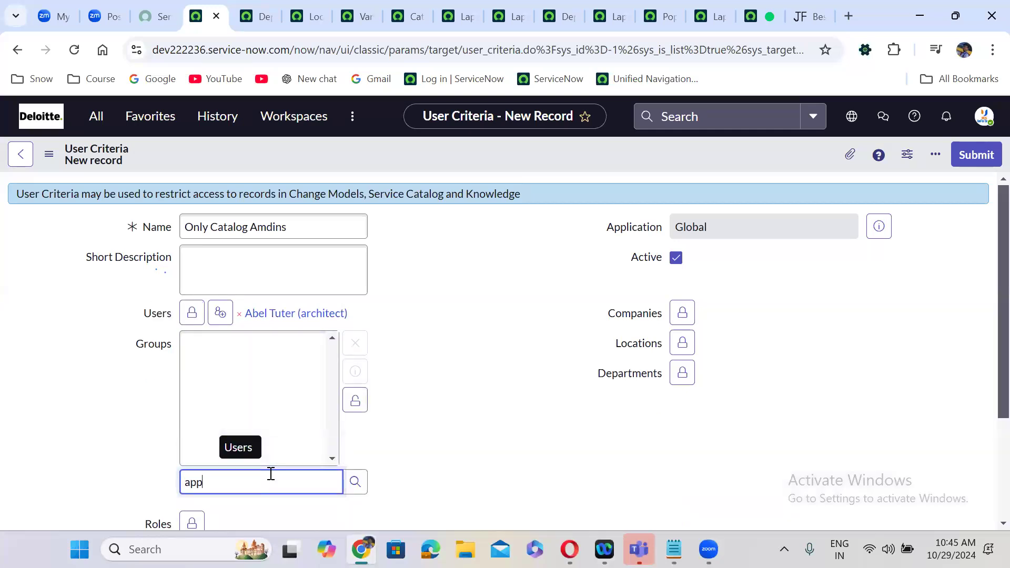
type("li")
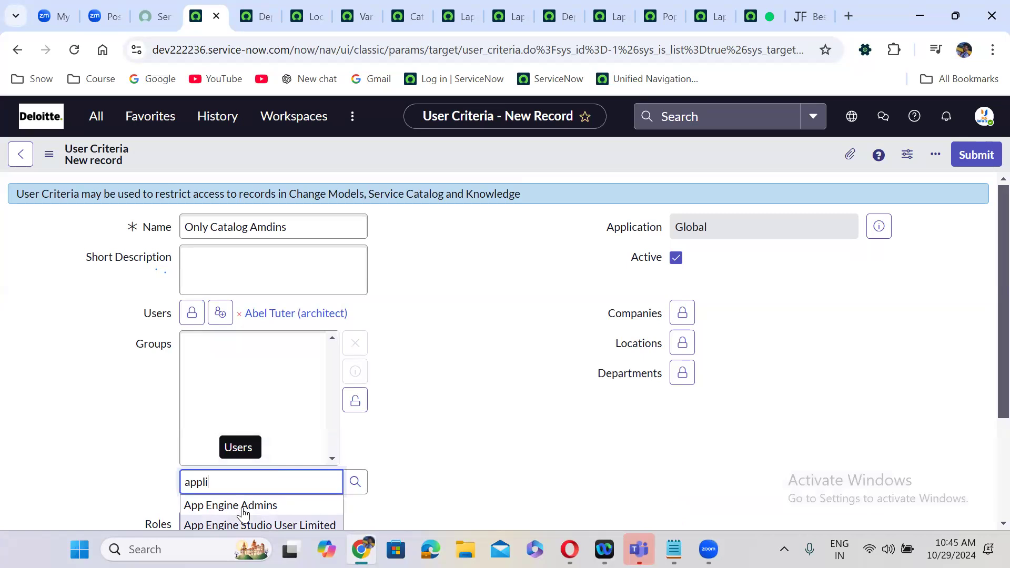
type("c")
left_click(242, 506)
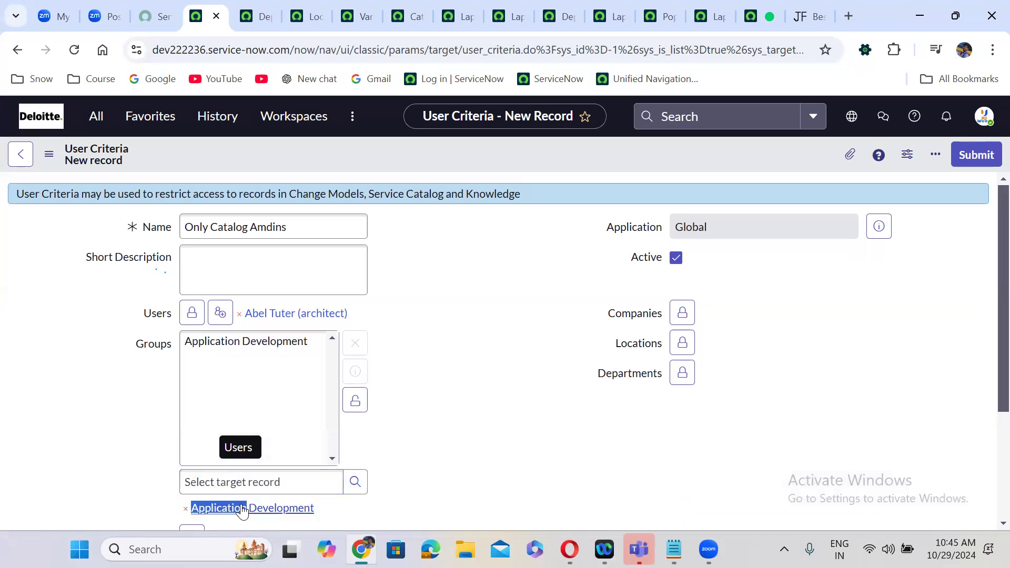
left_click(356, 402)
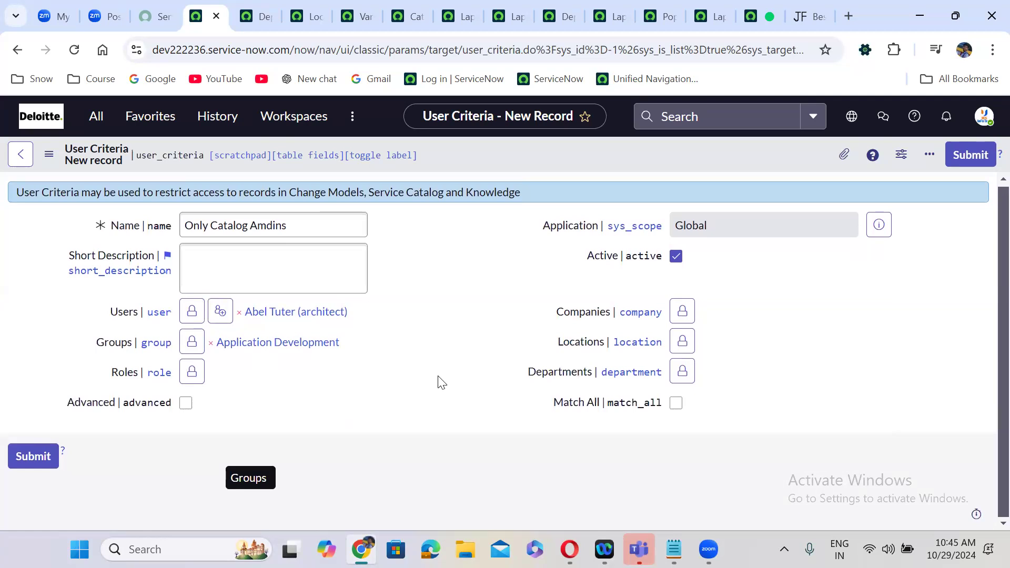
- Add catalog_admin to the criteria's Roles
left_click(192, 372)
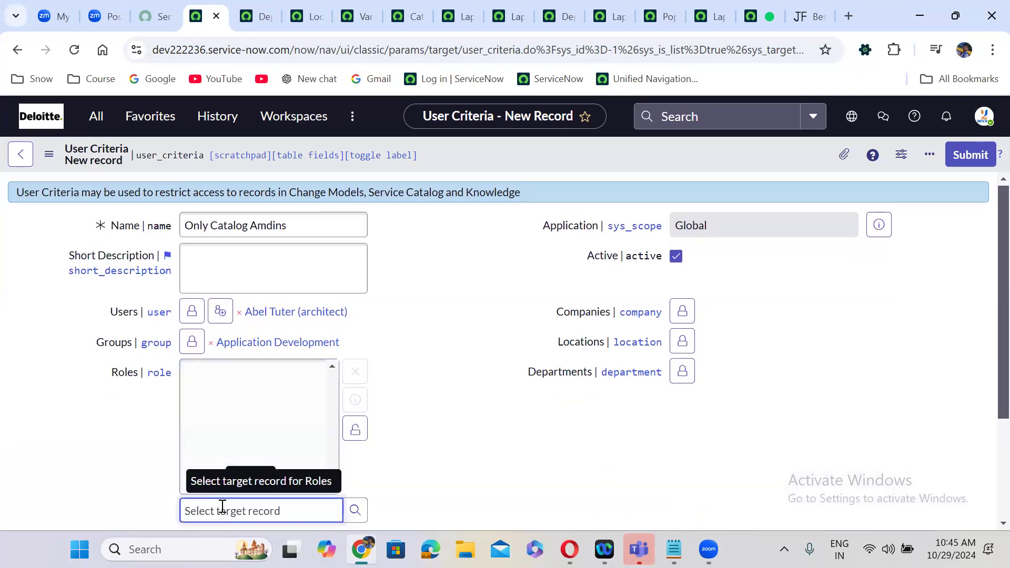
type("catalo")
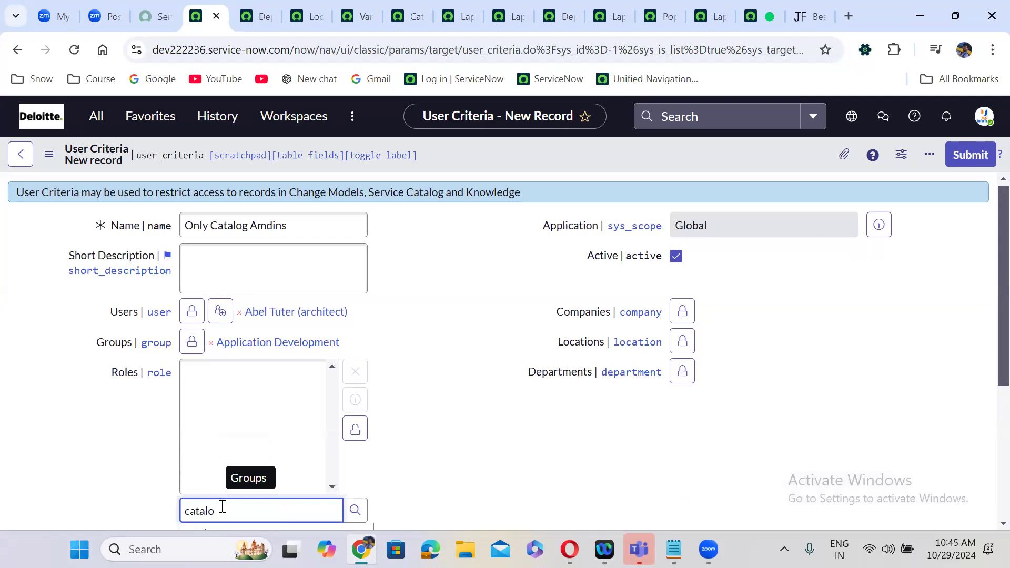
scroll(988, 351, "down", 2)
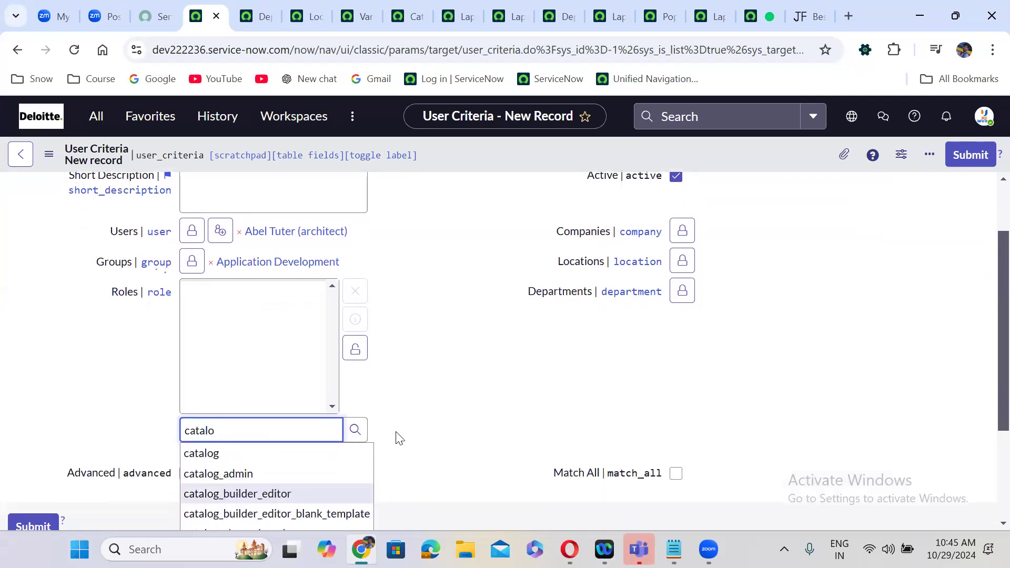
left_click(275, 471)
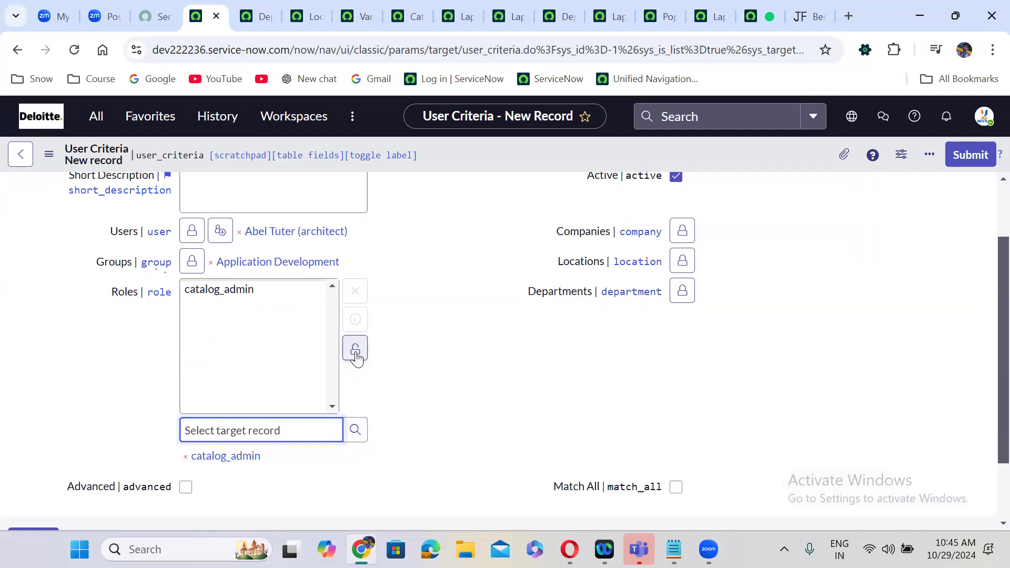
left_click(357, 353)
double_click(432, 282)
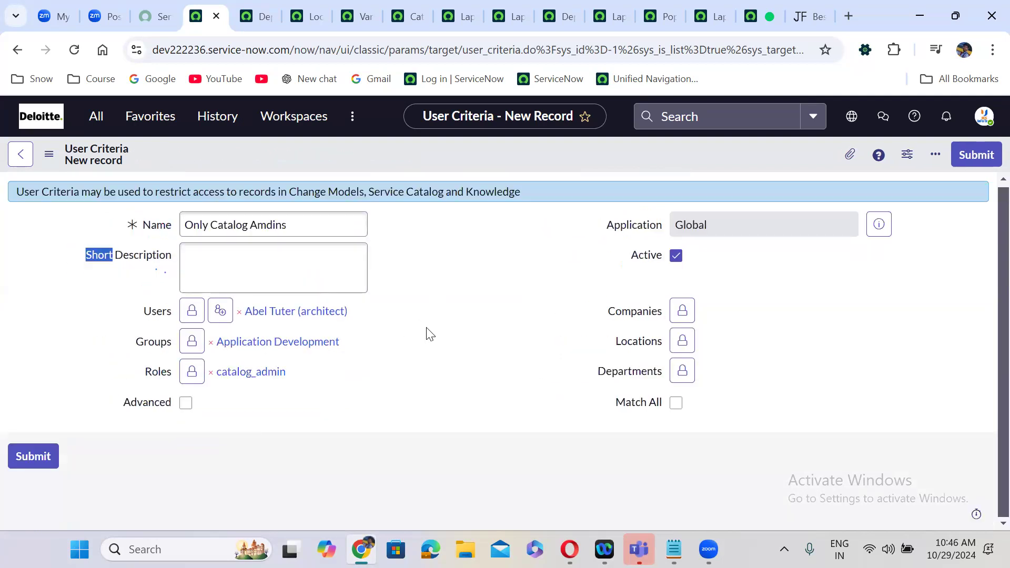
left_click(685, 311)
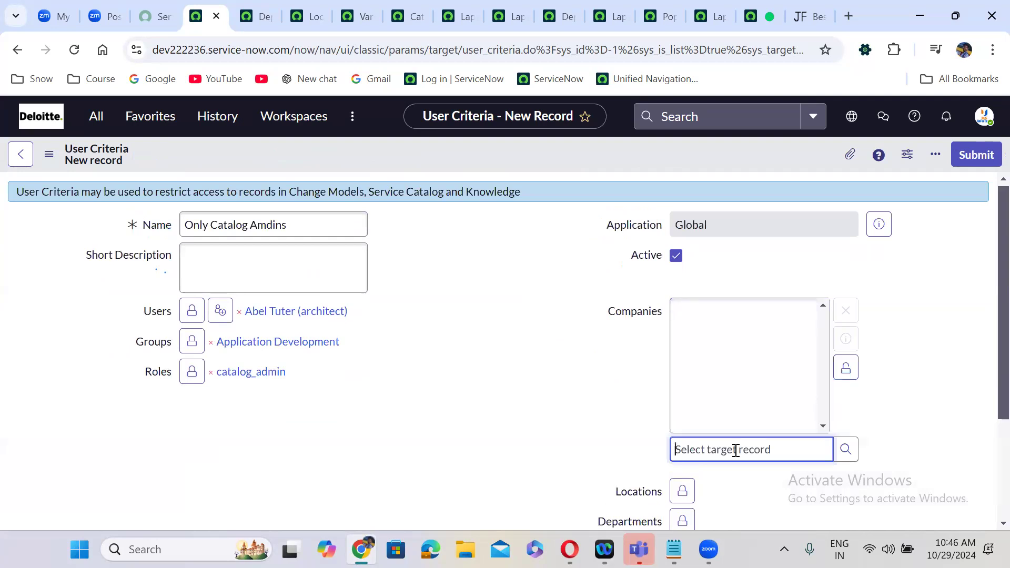
- Add ACME Africa to Companies and Japan to Locations
type("ad")
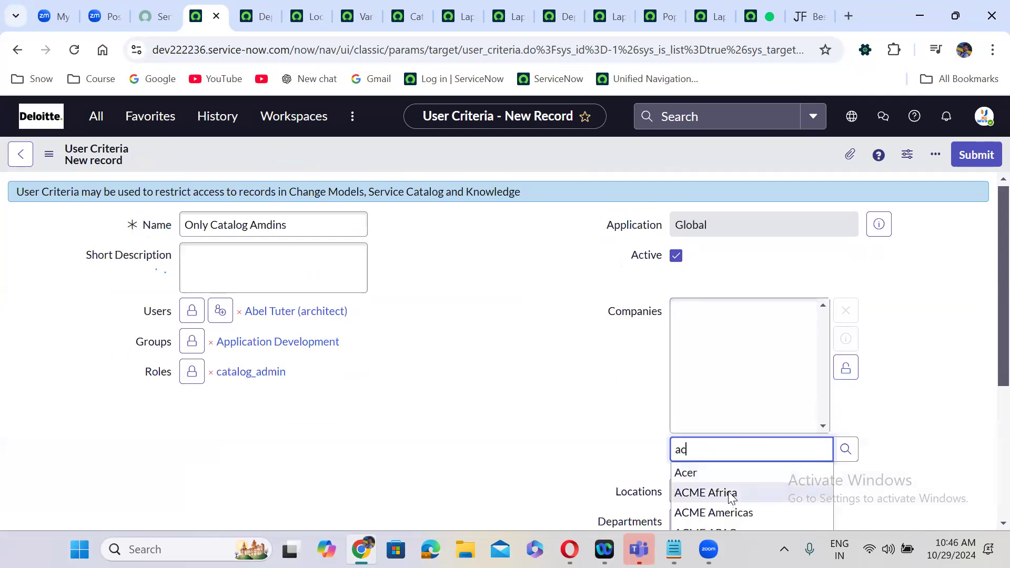
left_click(730, 494)
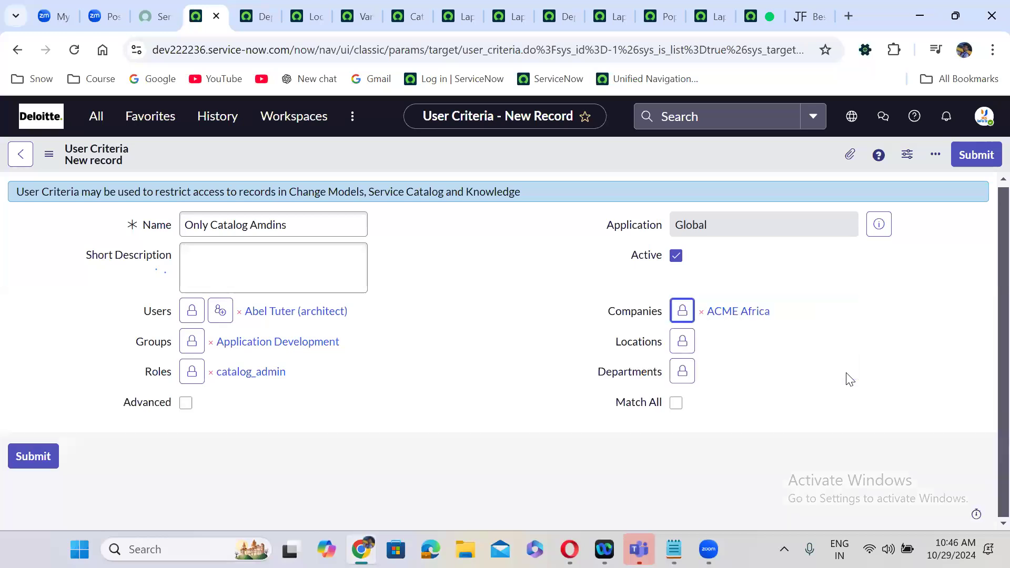
left_click(689, 344)
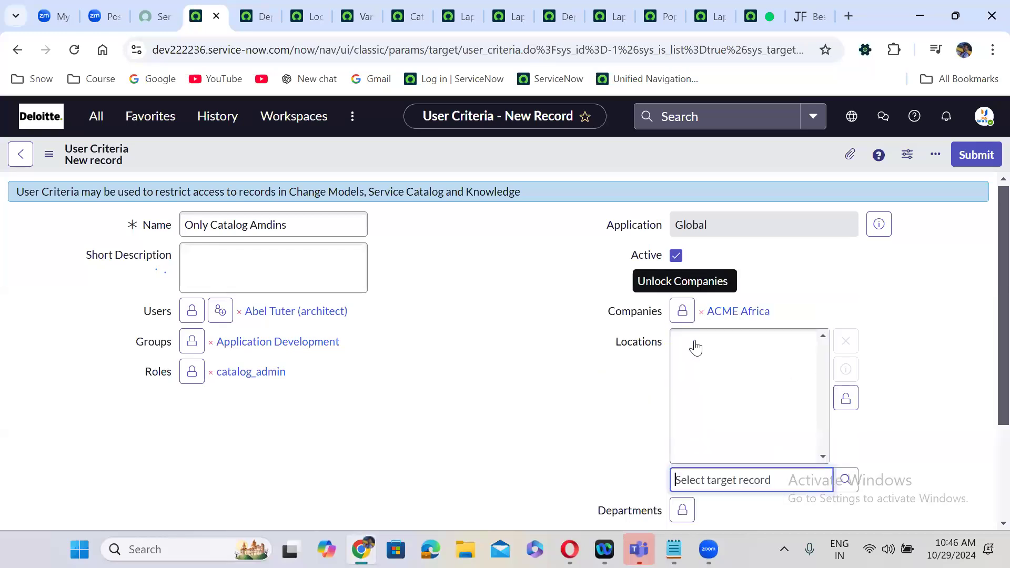
left_click(903, 411)
scroll(904, 412, "down", 2)
left_click(747, 381)
type("af")
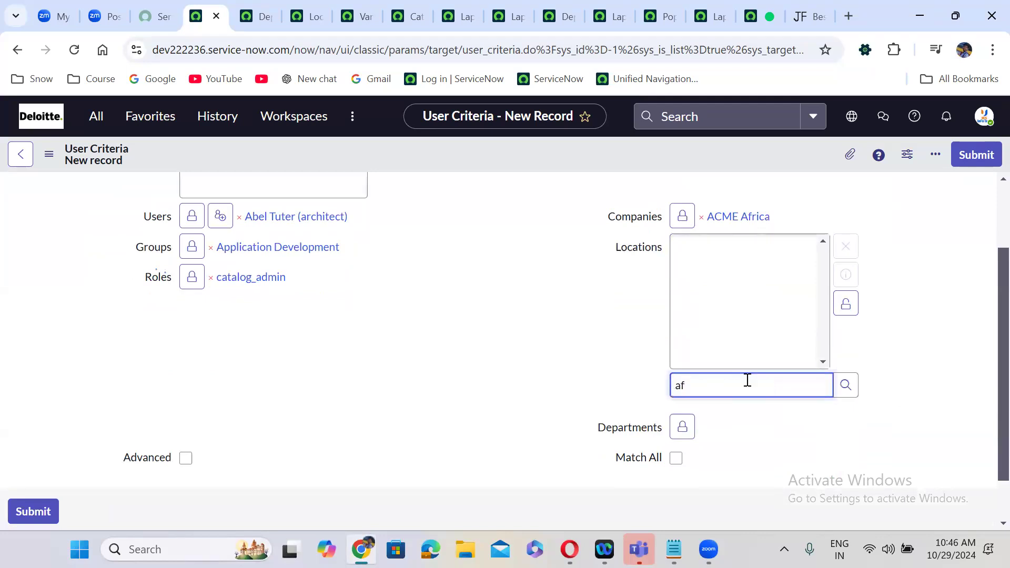
key("BackSpace")
key("BackSpace")
type("jap")
left_click(722, 409)
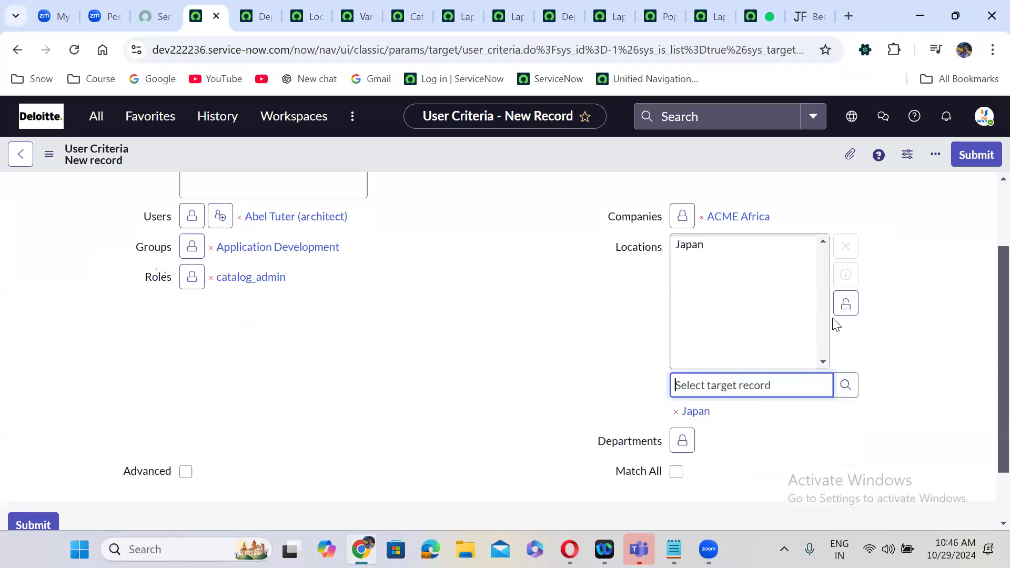
left_click(842, 307)
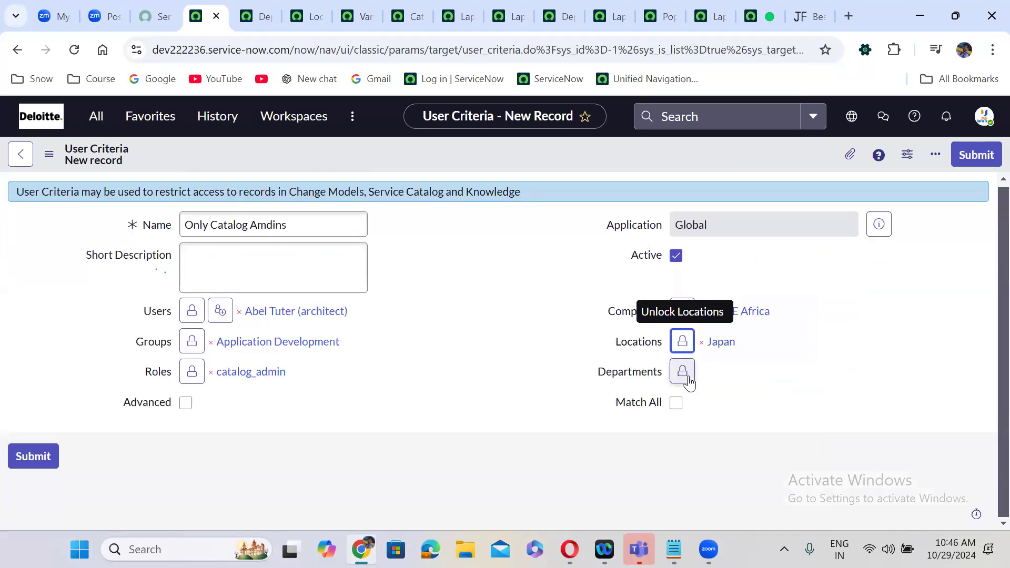
- Add Development to Departments and save the Only Catalog Amdins record
left_click(683, 372)
left_click_drag(1000, 368, 1000, 427)
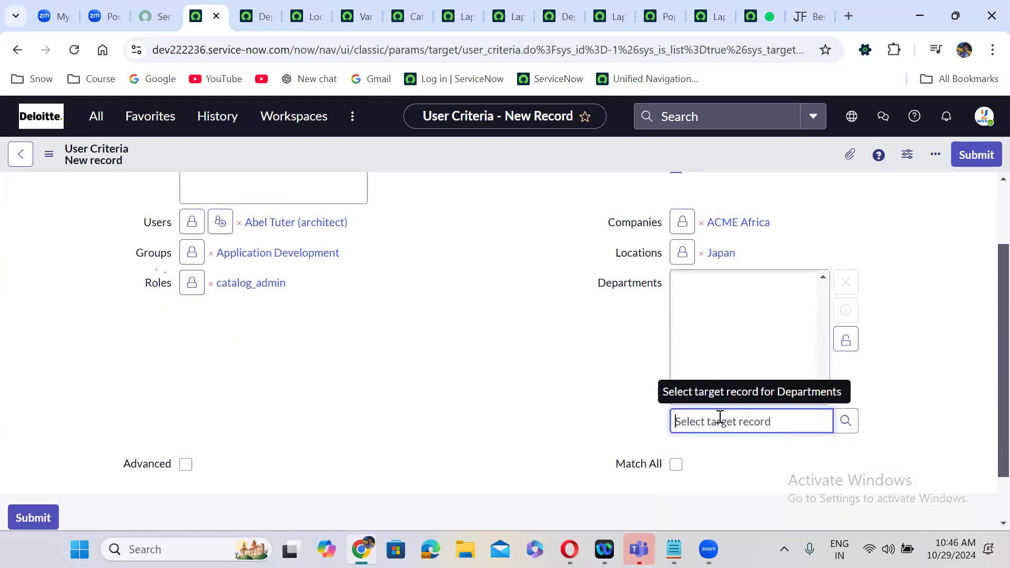
type("**")
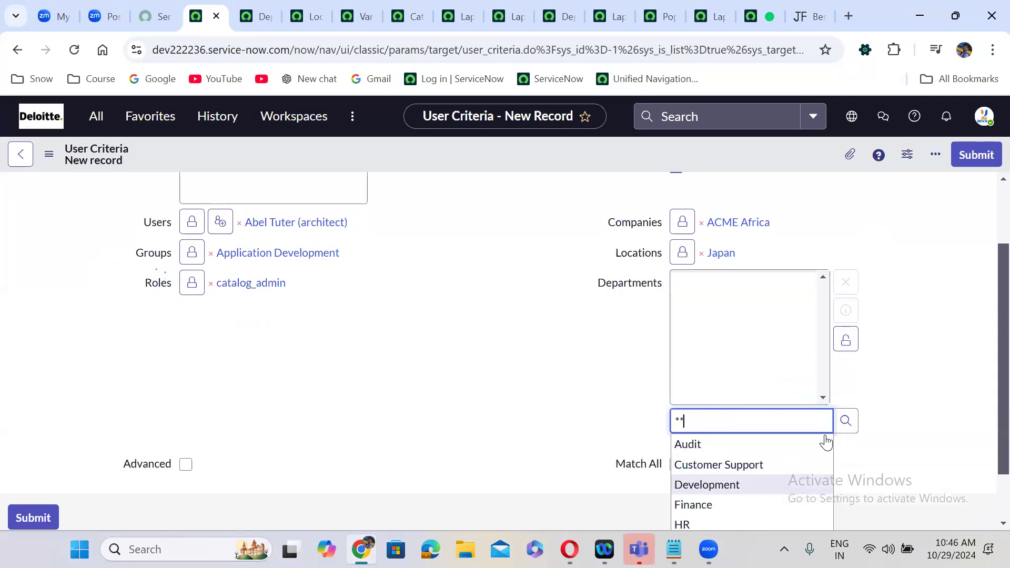
left_click(759, 485)
left_click(846, 341)
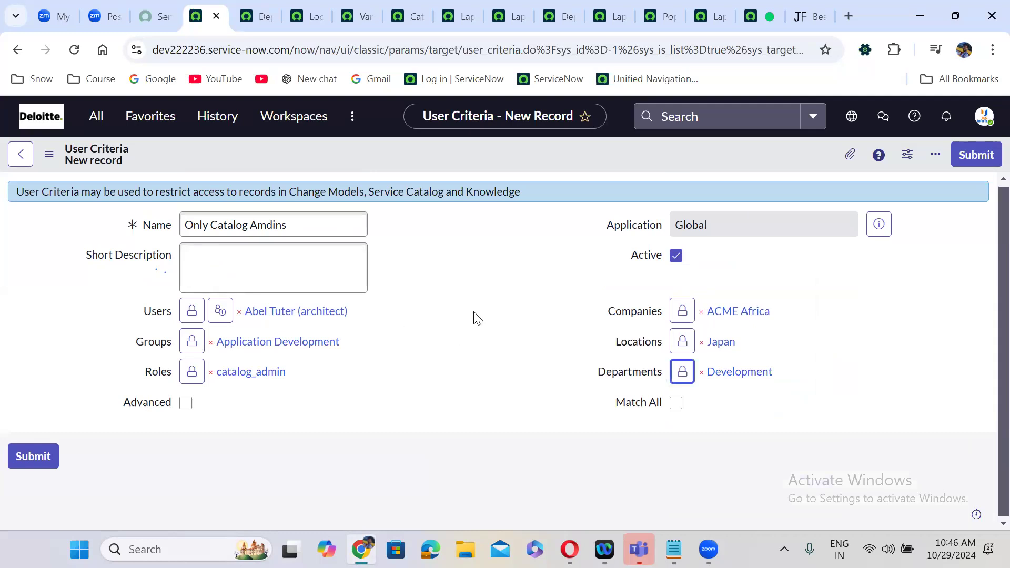
right_click(480, 153)
left_click(507, 160)
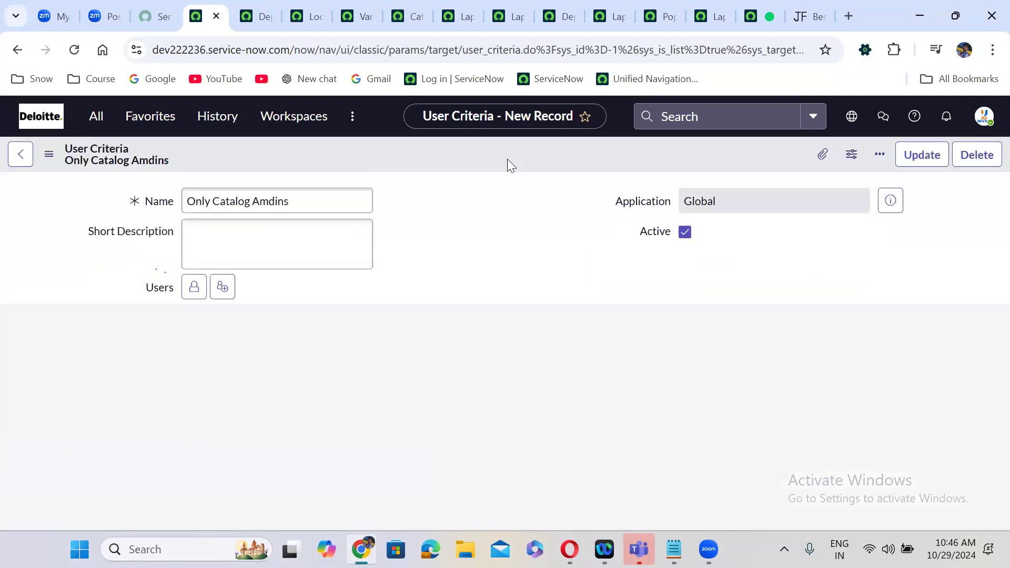
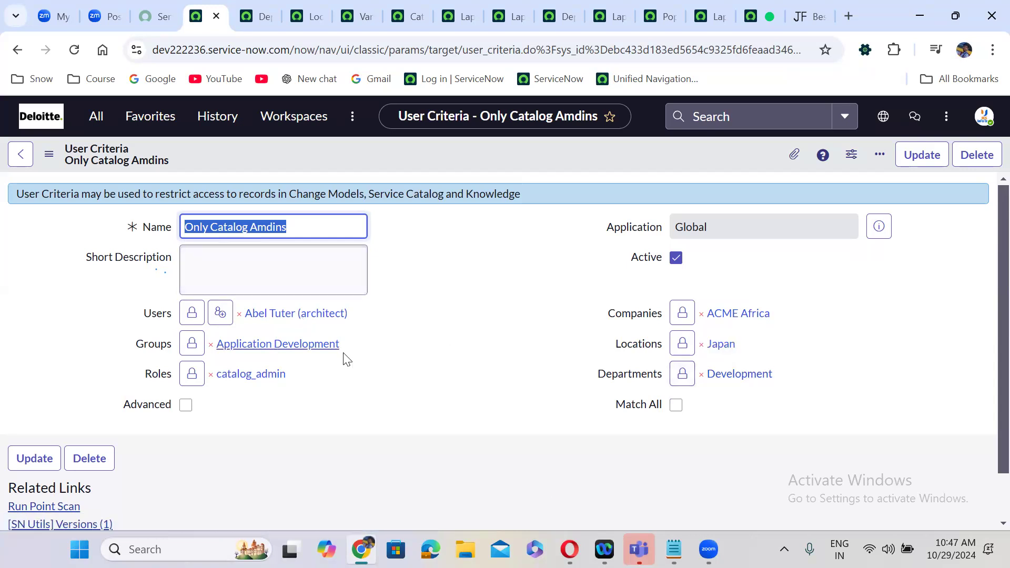
- Check Advanced on Only Catalog Amdins to reveal the script editor and turn Match All on
left_click(676, 406)
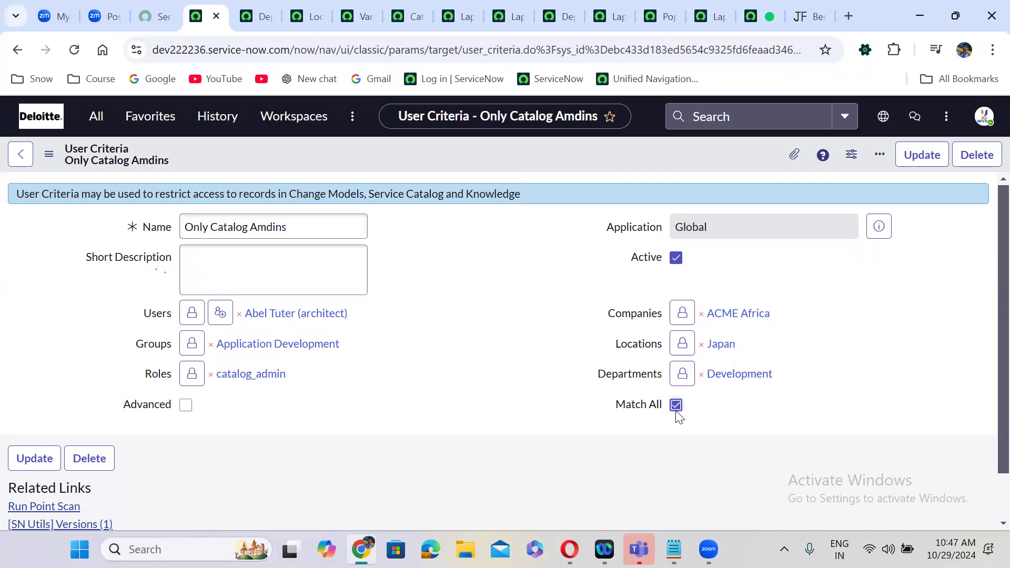
left_click(593, 62)
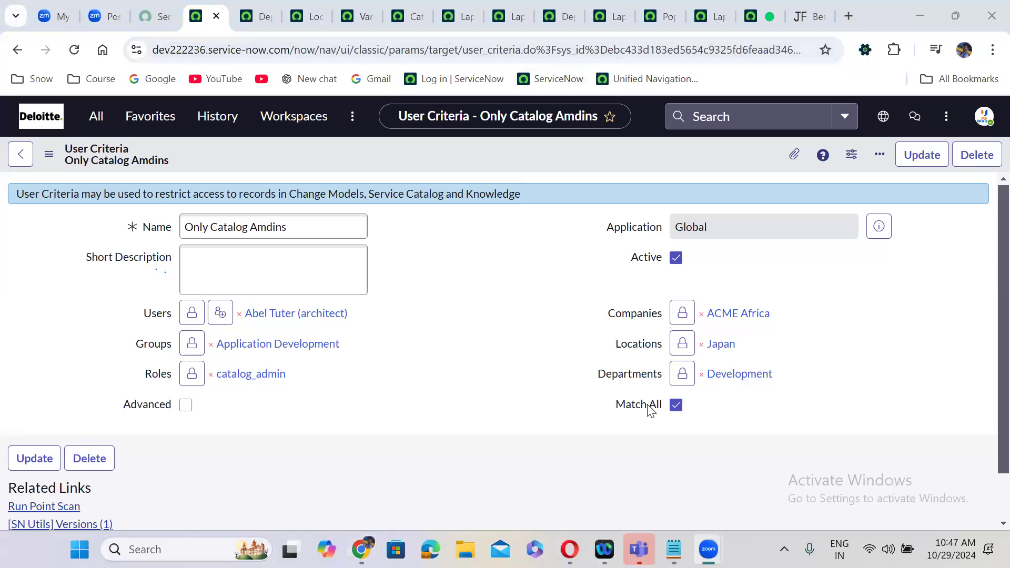
mouse_move(652, 411)
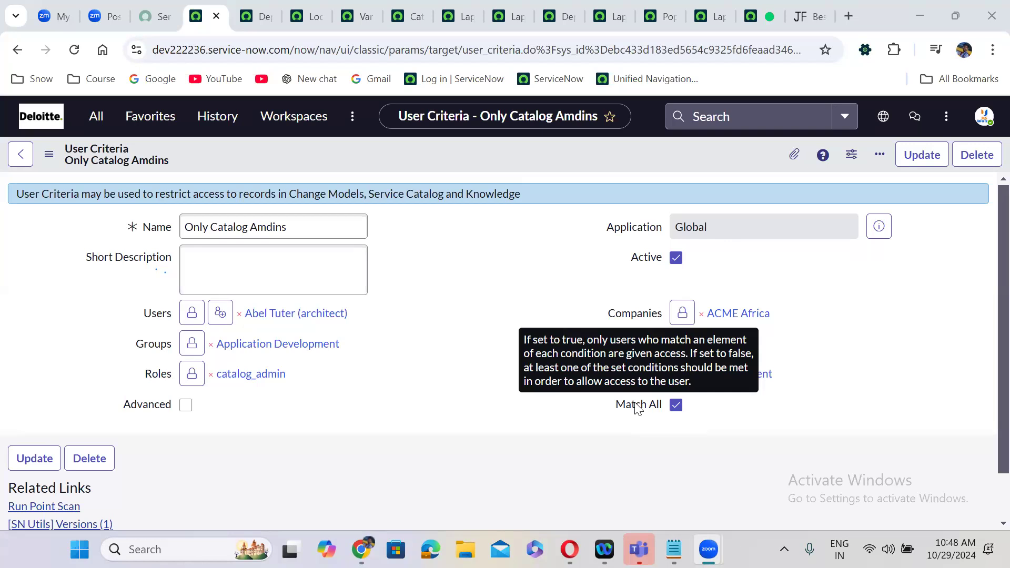
left_click(676, 405)
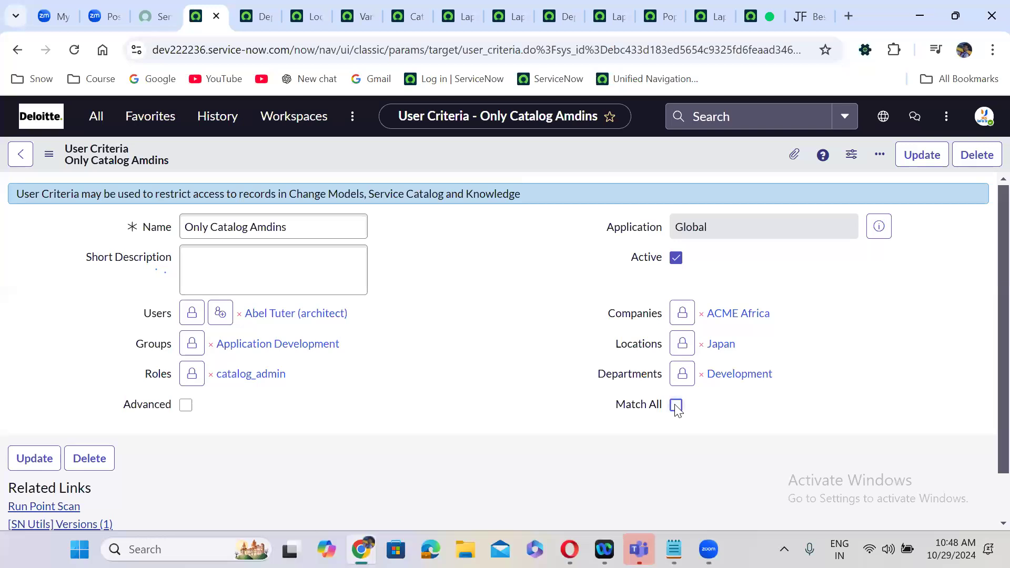
left_click(676, 406)
left_click(676, 406)
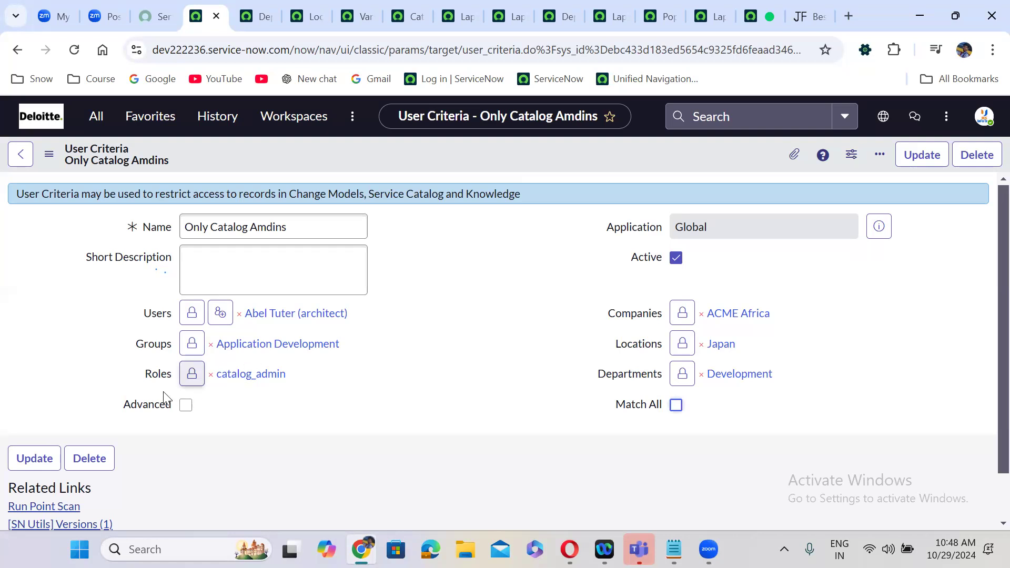
left_click(186, 406)
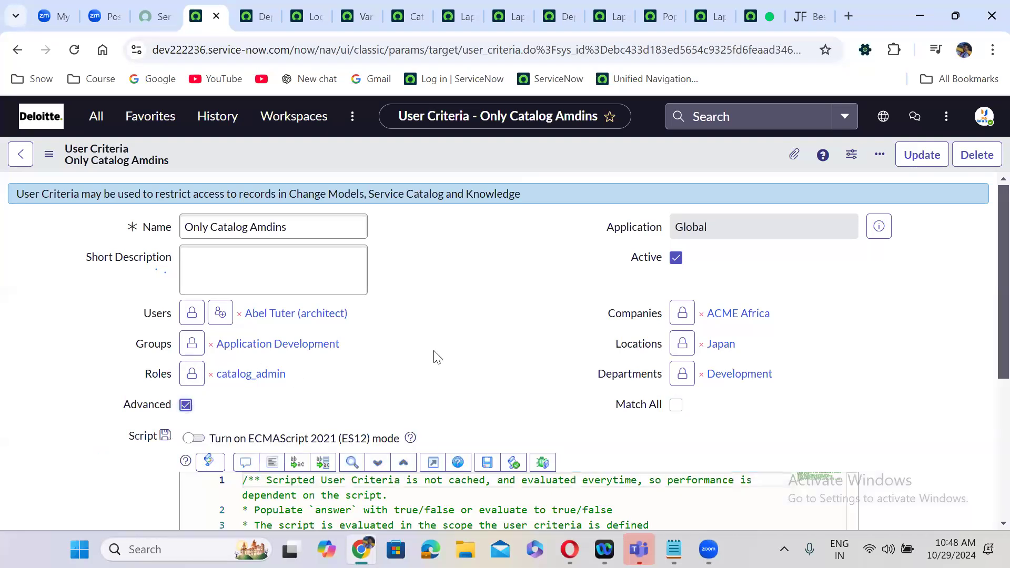
scroll(446, 358, "down", 2)
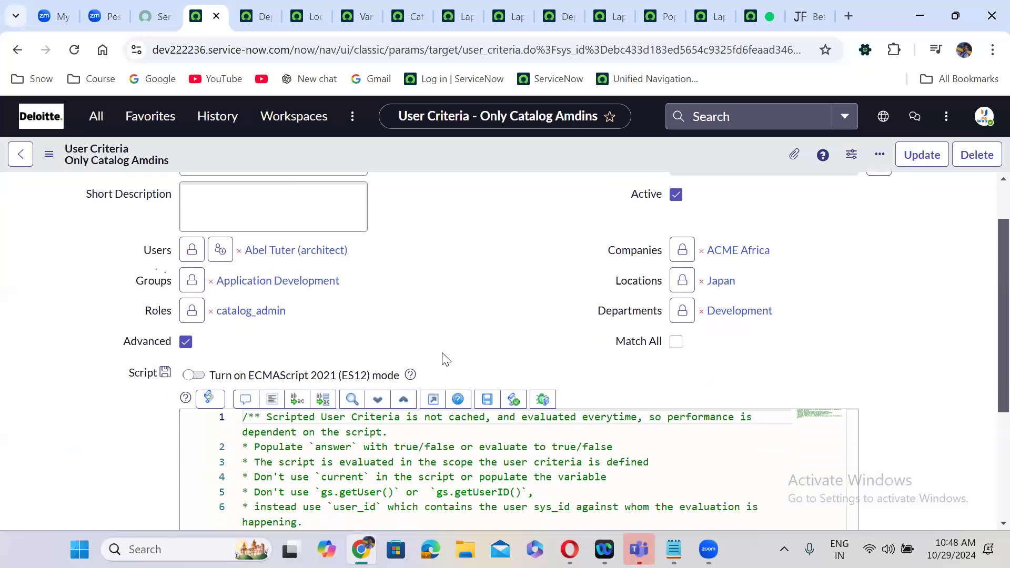
left_click(677, 279)
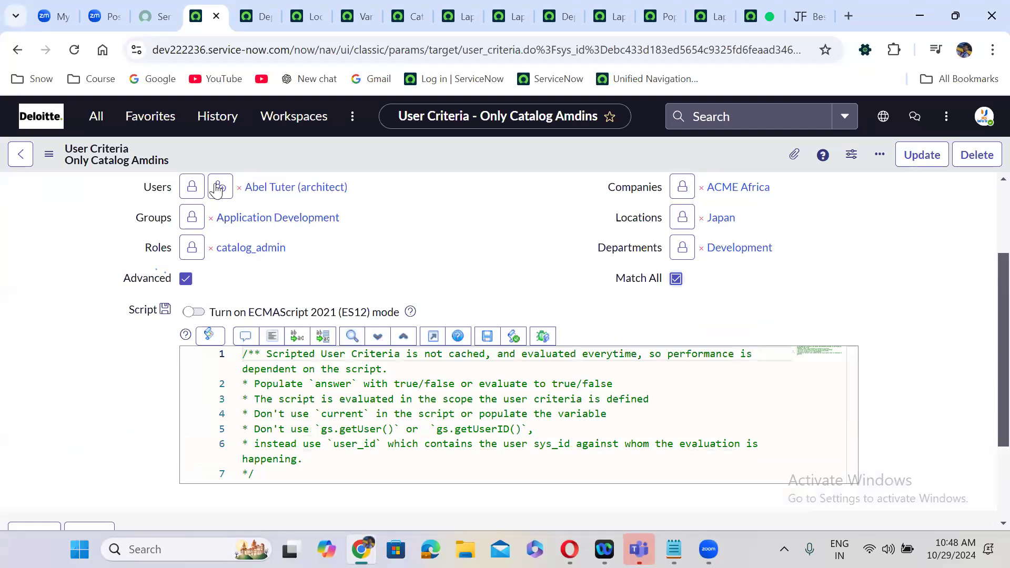
- Remove the listed user from Users and Application Development from Groups
left_click(196, 192)
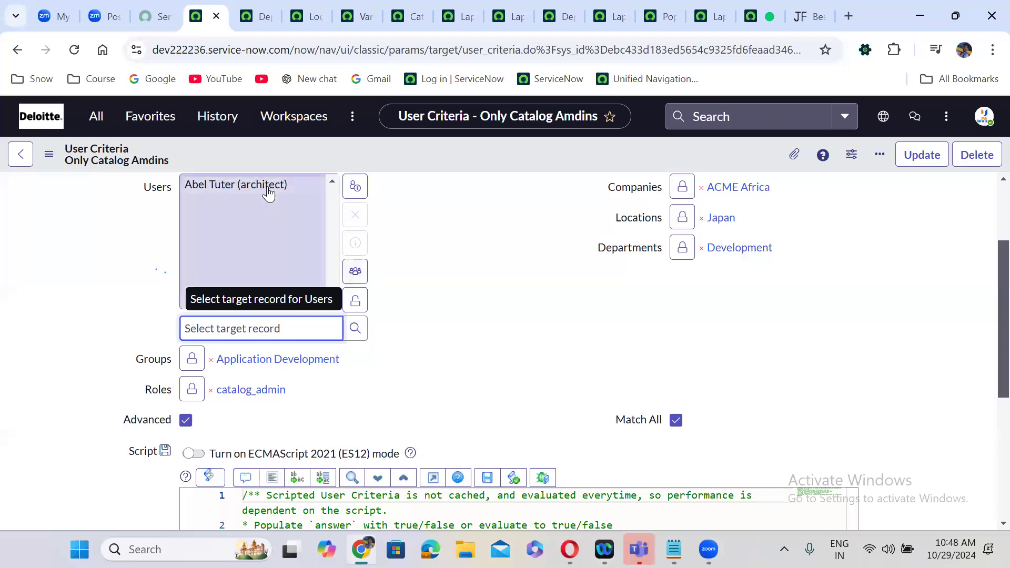
left_click(265, 187)
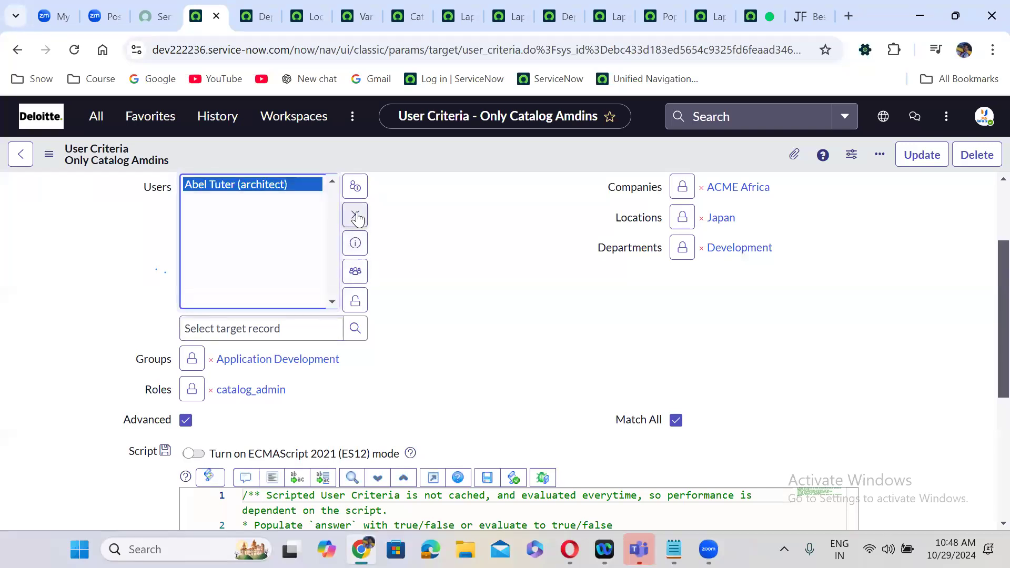
left_click(355, 215)
left_click(355, 300)
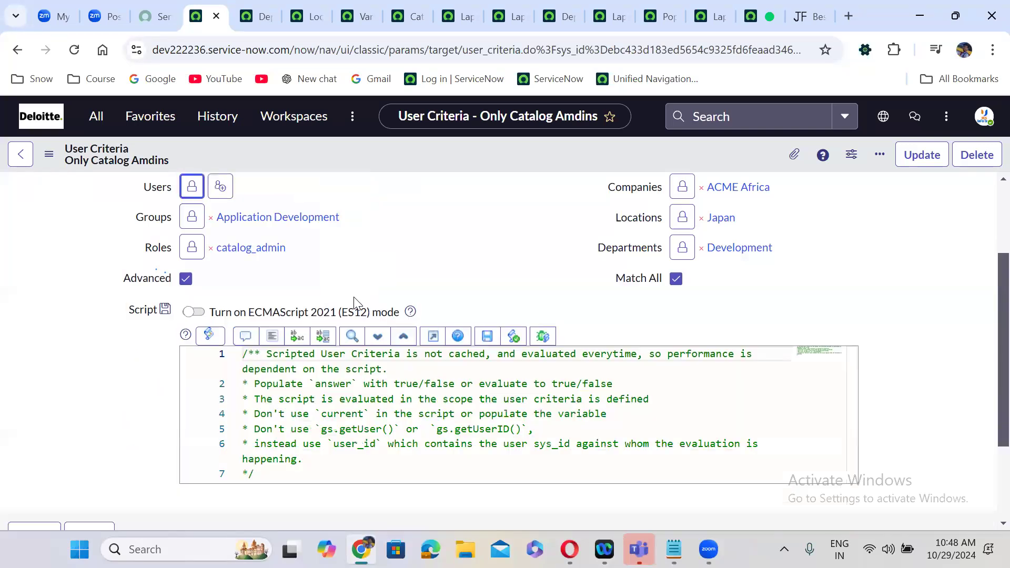
left_click(186, 220)
left_click(294, 215)
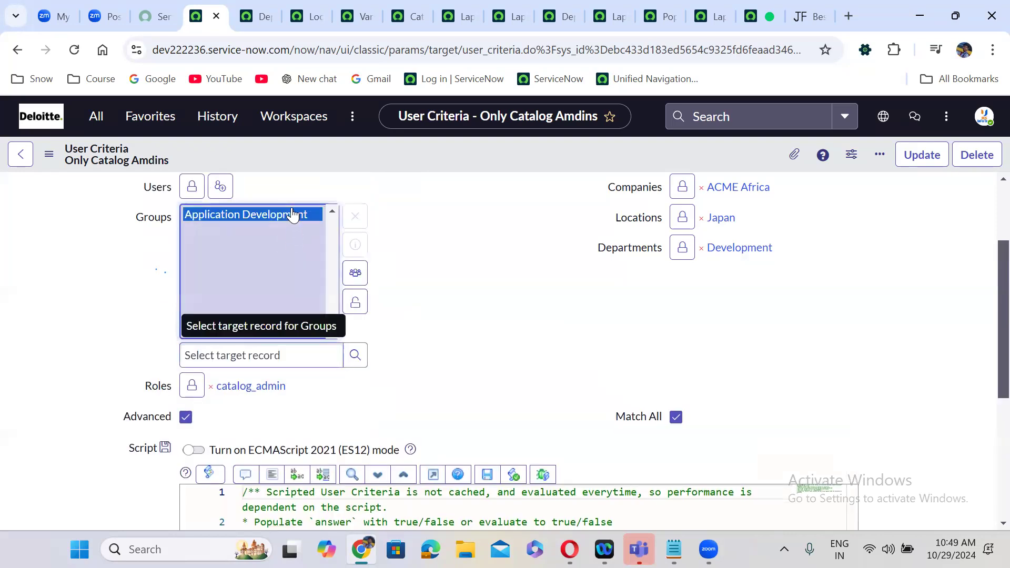
left_click(355, 218)
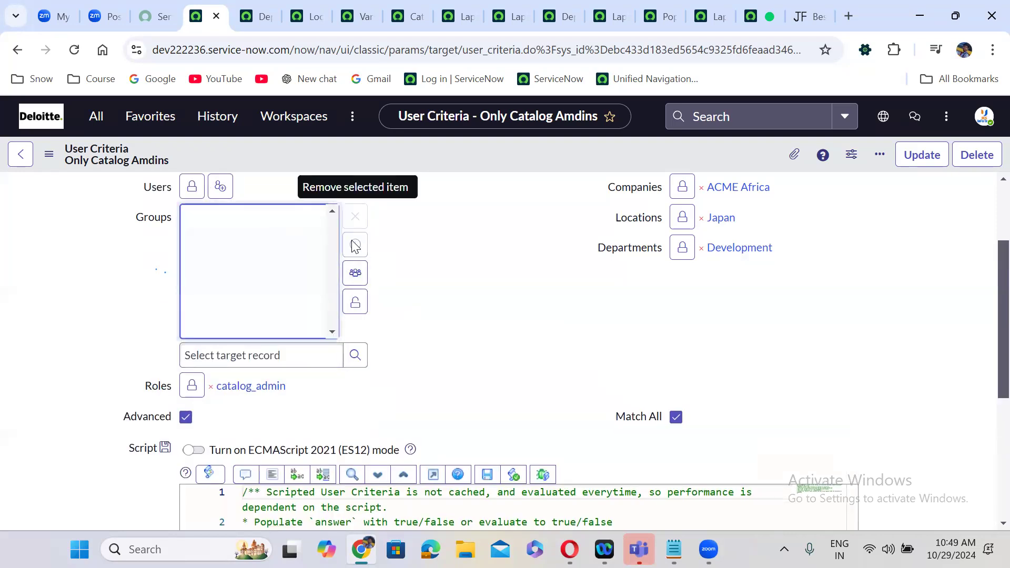
left_click(355, 302)
- Remove the catalog_admin role from the criteria's Roles
left_click(192, 246)
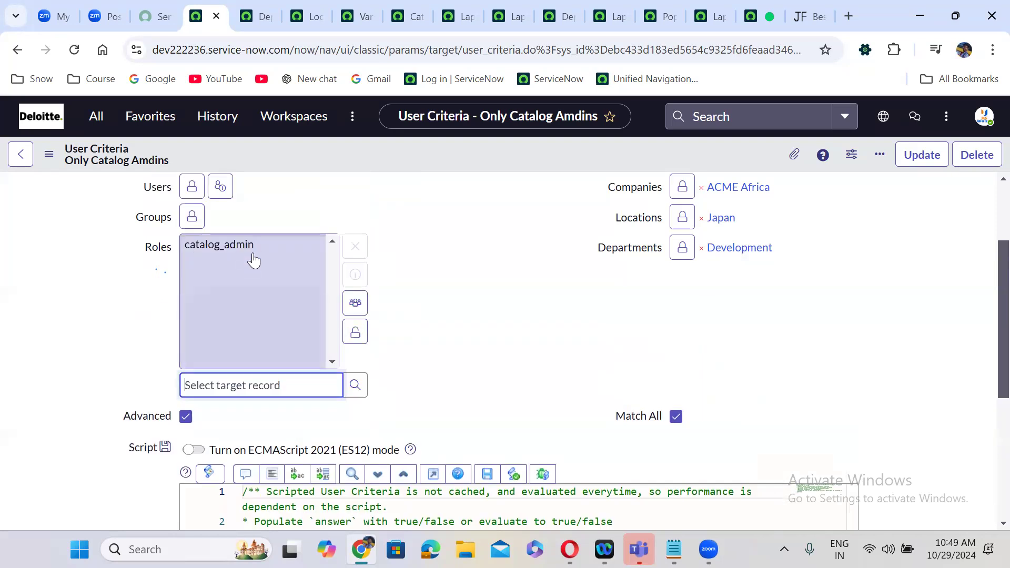
left_click(258, 243)
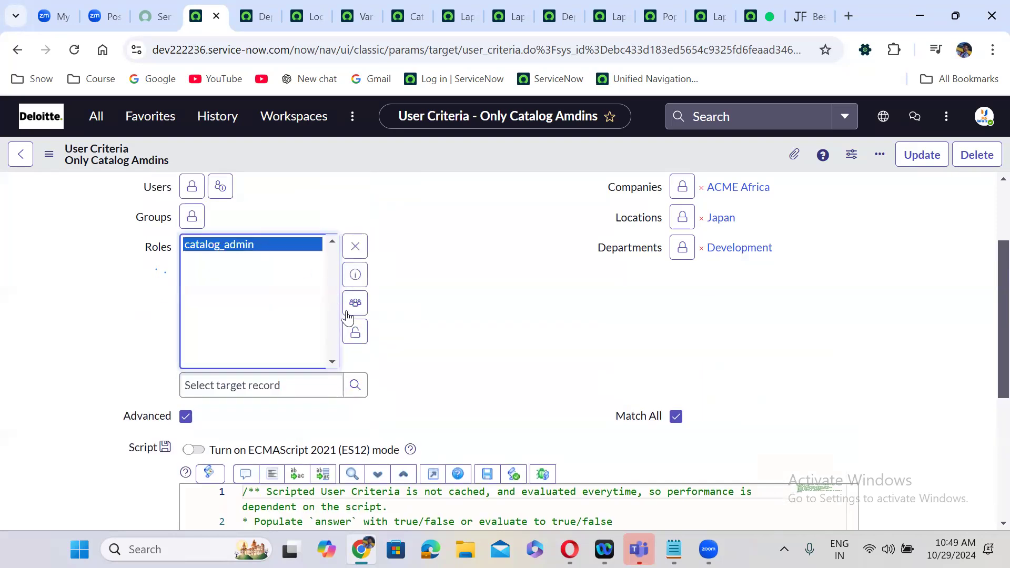
left_click(355, 331)
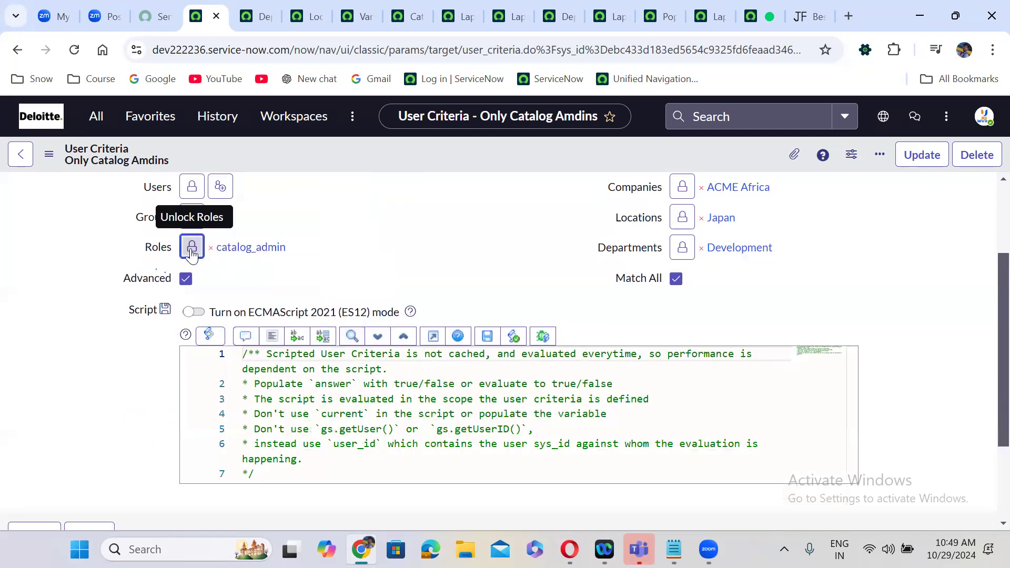
left_click(192, 246)
left_click(258, 244)
left_click(355, 246)
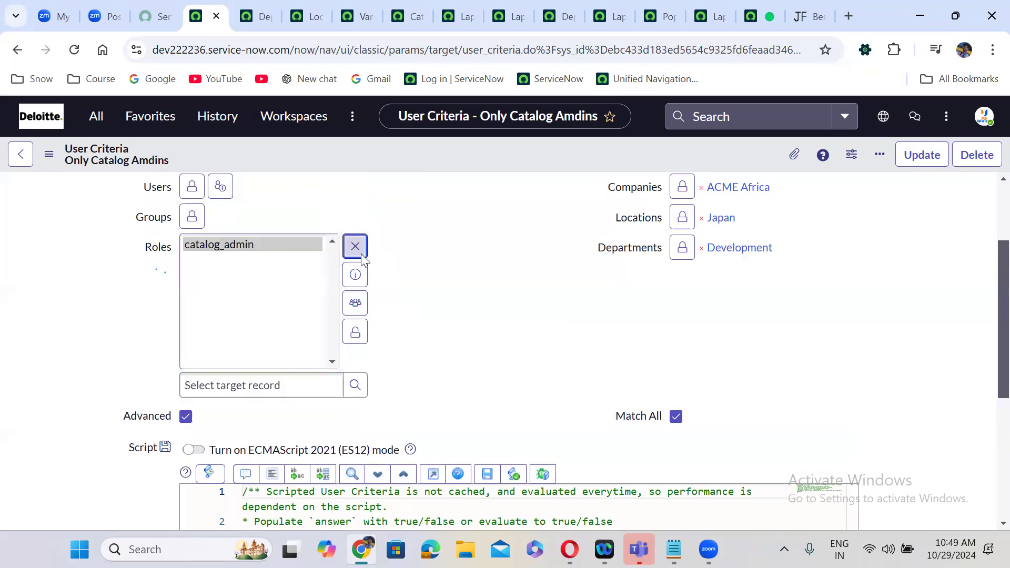
left_click(355, 332)
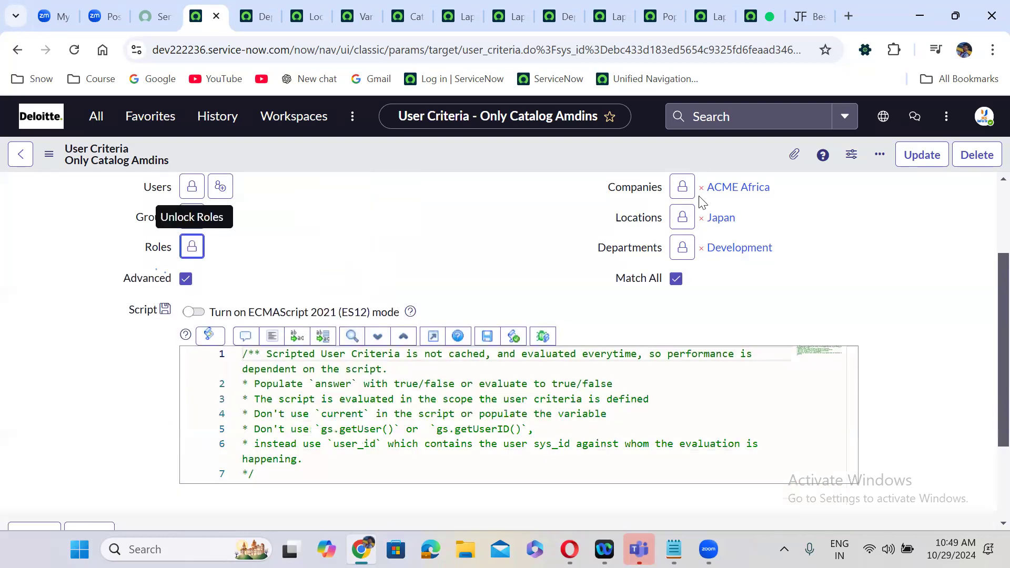
- Remove ACME Africa from Companies and Japan from Locations
left_click(682, 187)
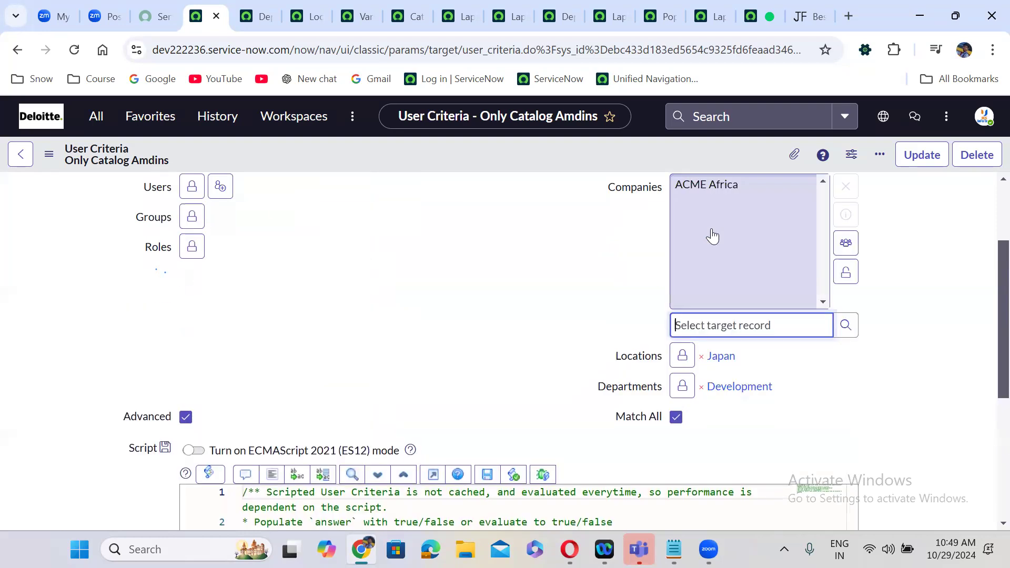
left_click(709, 187)
left_click(846, 187)
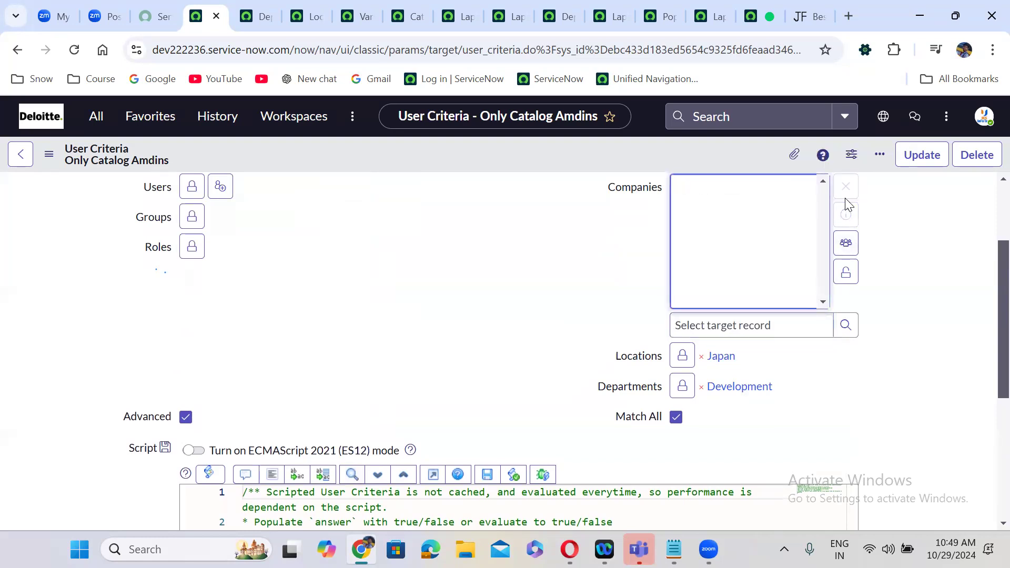
left_click(845, 272)
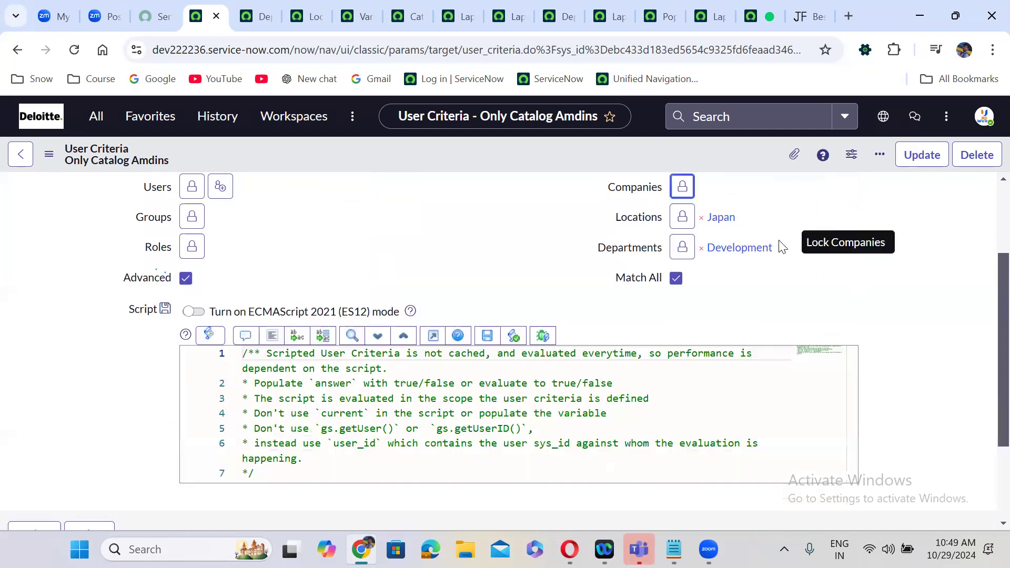
left_click(682, 217)
left_click(697, 216)
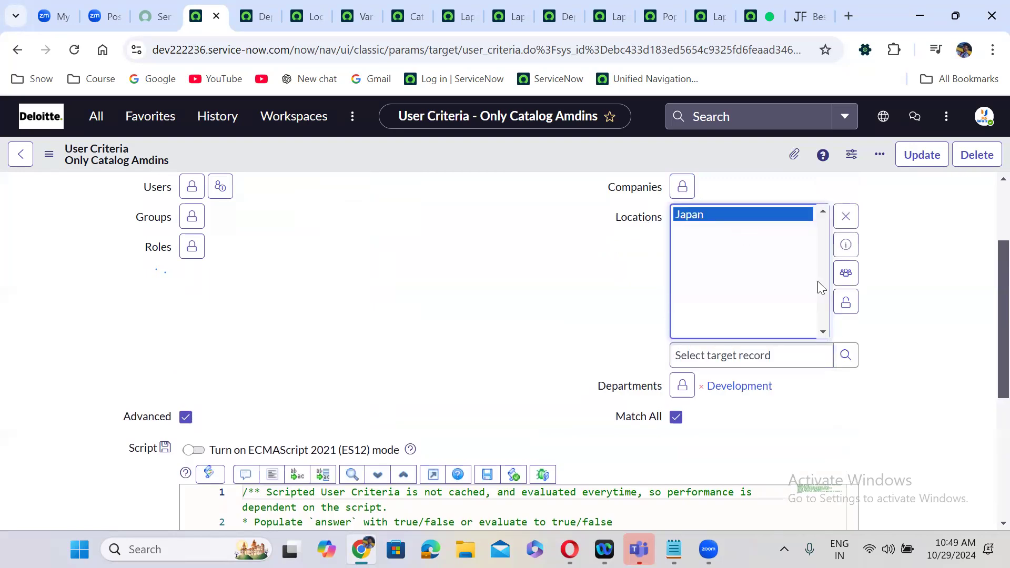
left_click(846, 217)
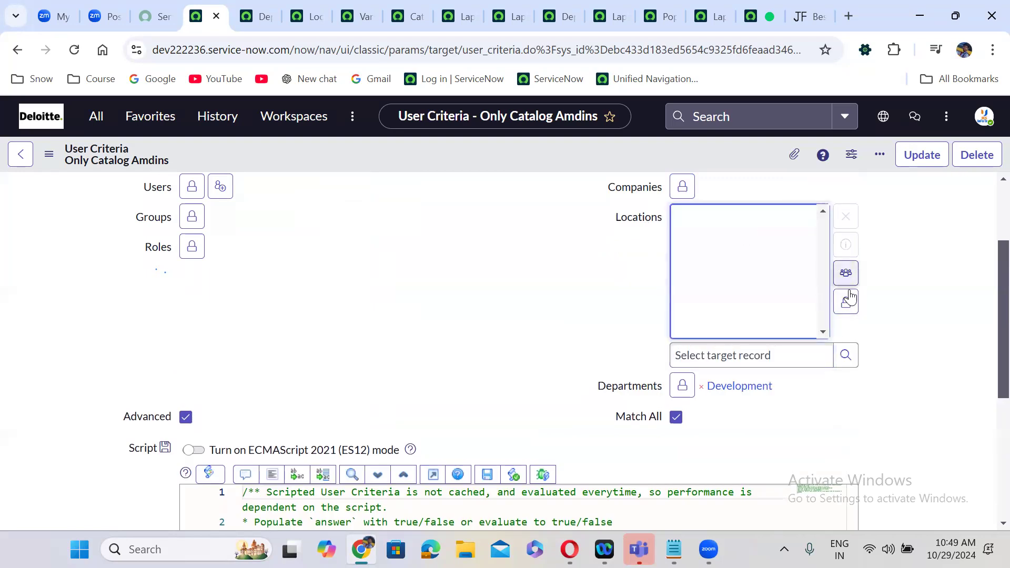
left_click(846, 302)
- Remove Development from Departments and turn off Match All
left_click(683, 247)
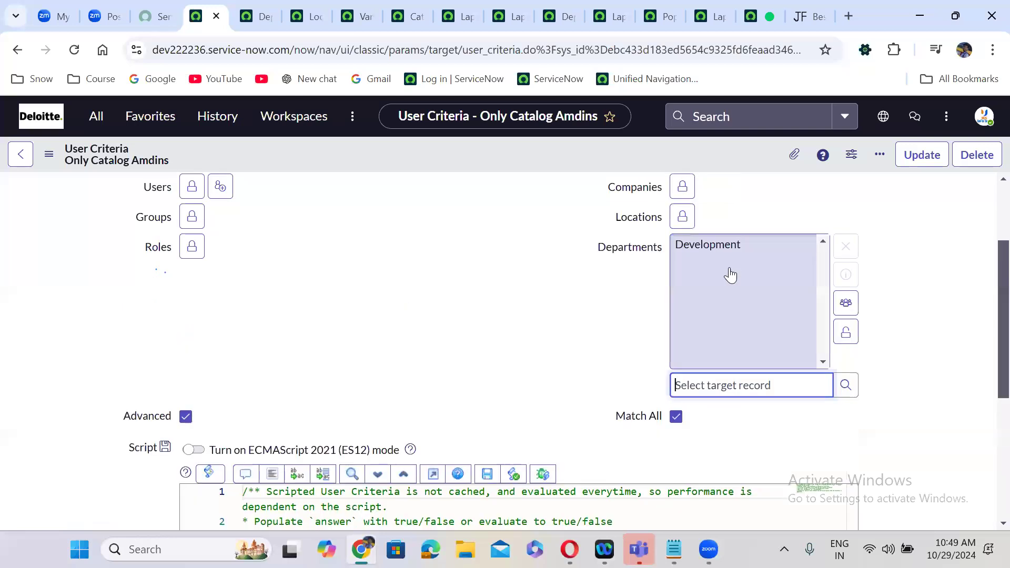
left_click(725, 246)
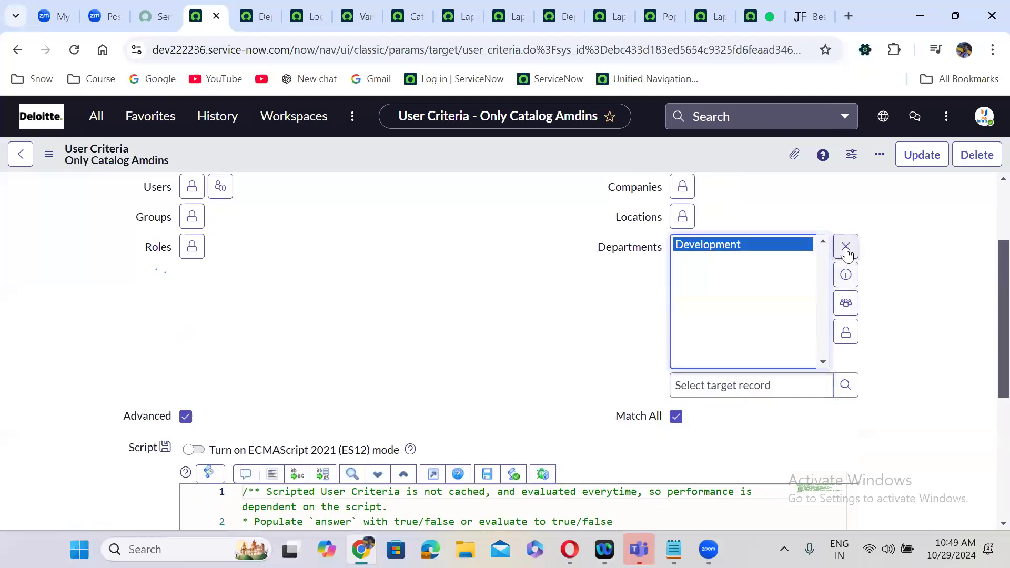
left_click(846, 246)
left_click(846, 333)
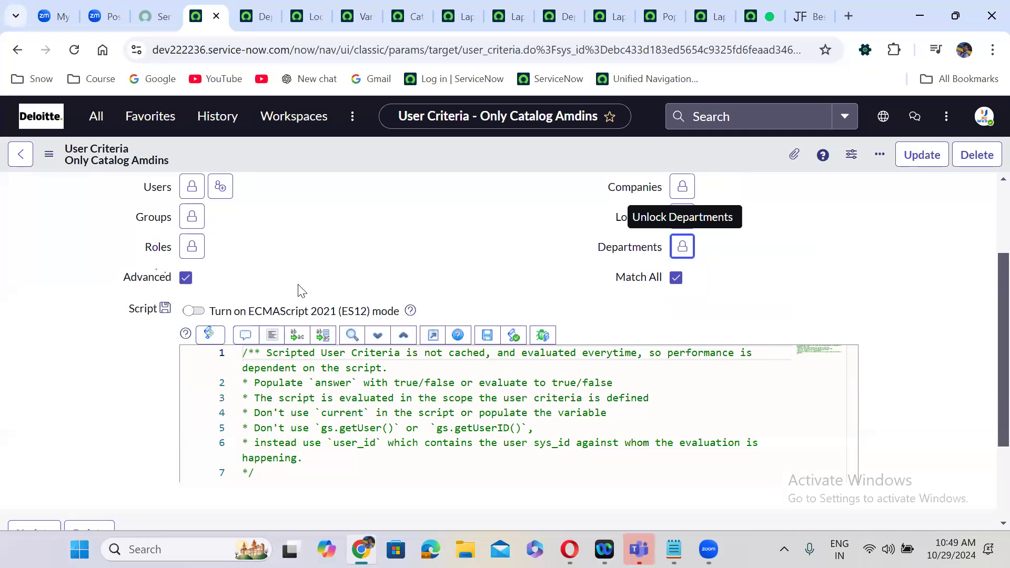
left_click(676, 278)
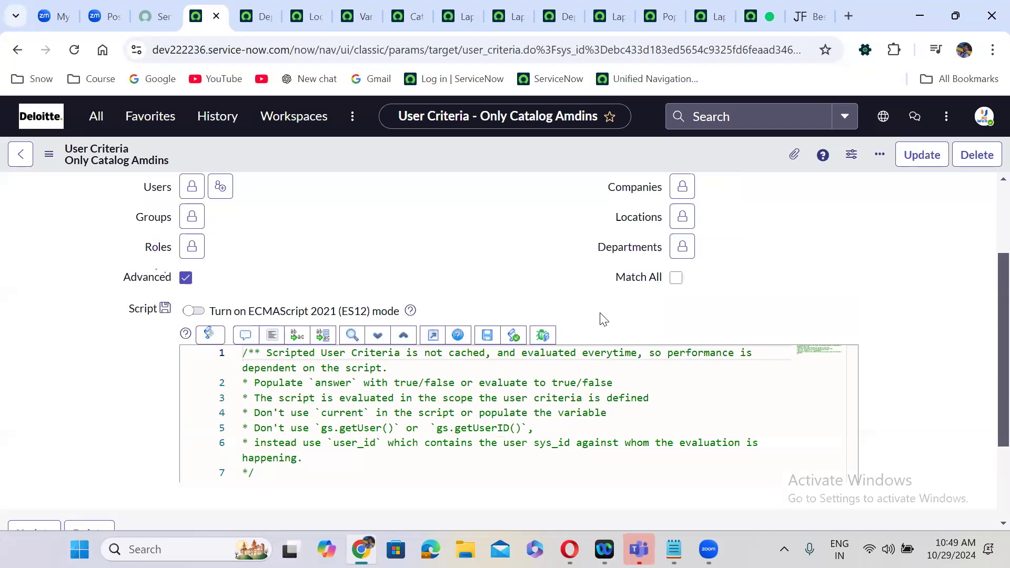
scroll(602, 317, "down", 1)
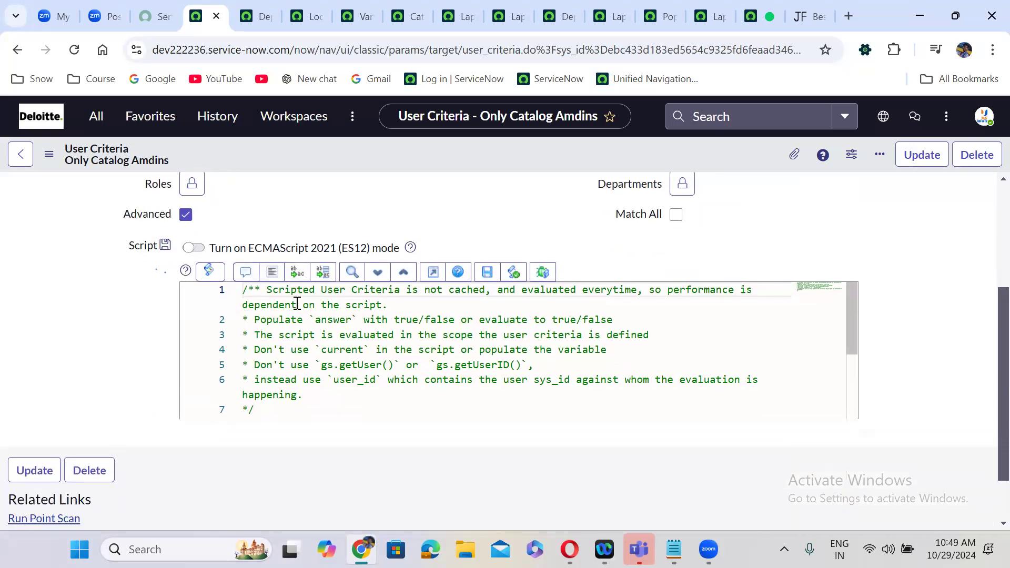
left_click_drag(256, 321, 633, 321)
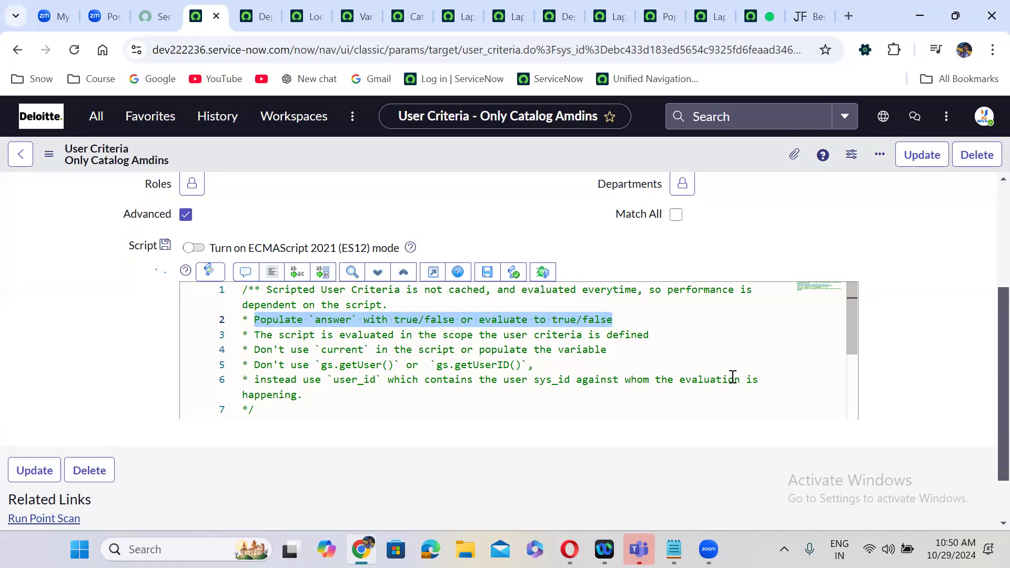
double_click(358, 380)
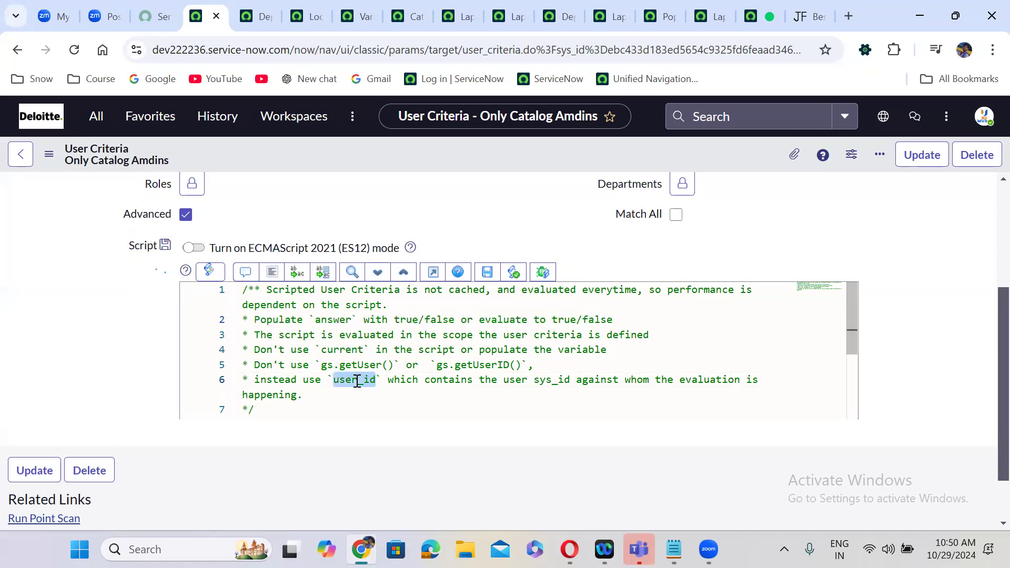
left_click(276, 404)
- Write an if block setting answer = true when gs.hasRole('catalog_admin')
key("Return")
key("Return")
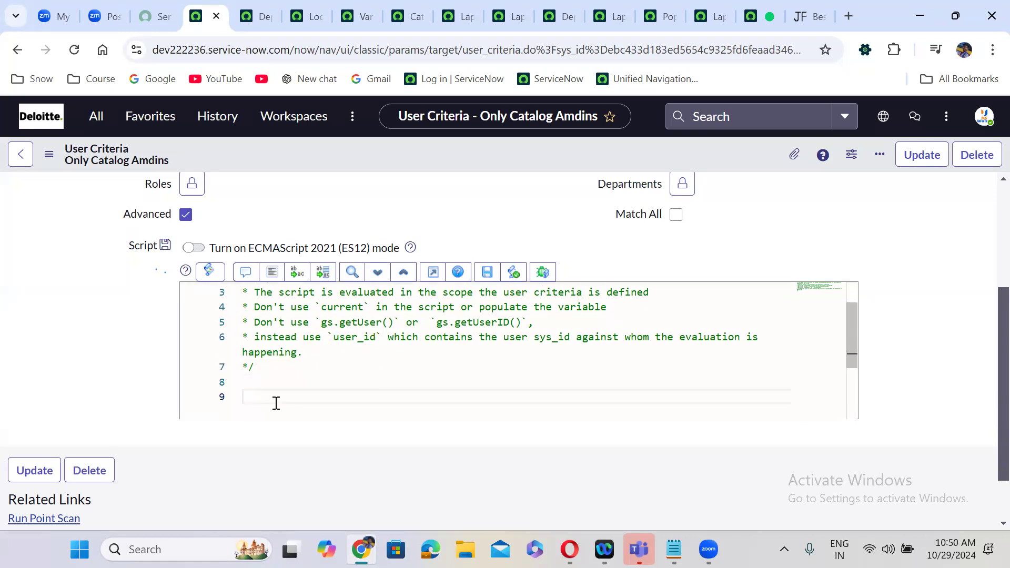
type("if")
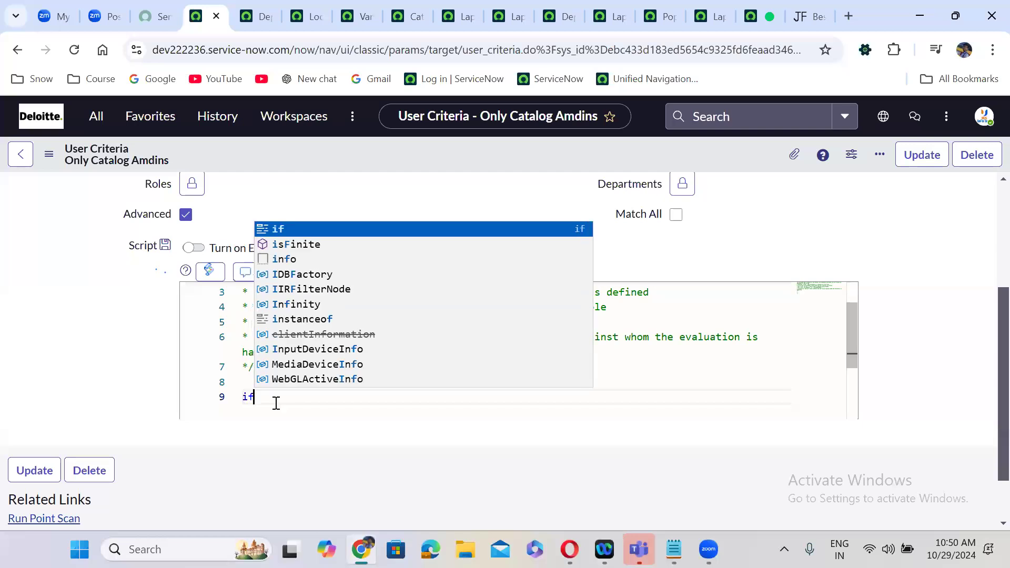
type("(){")
key("Return")
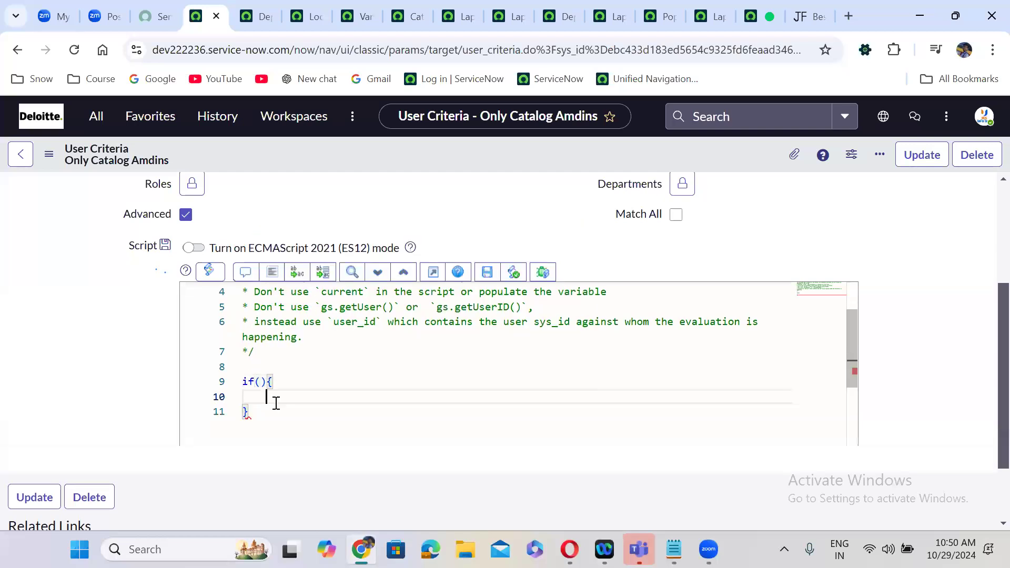
left_click(261, 383)
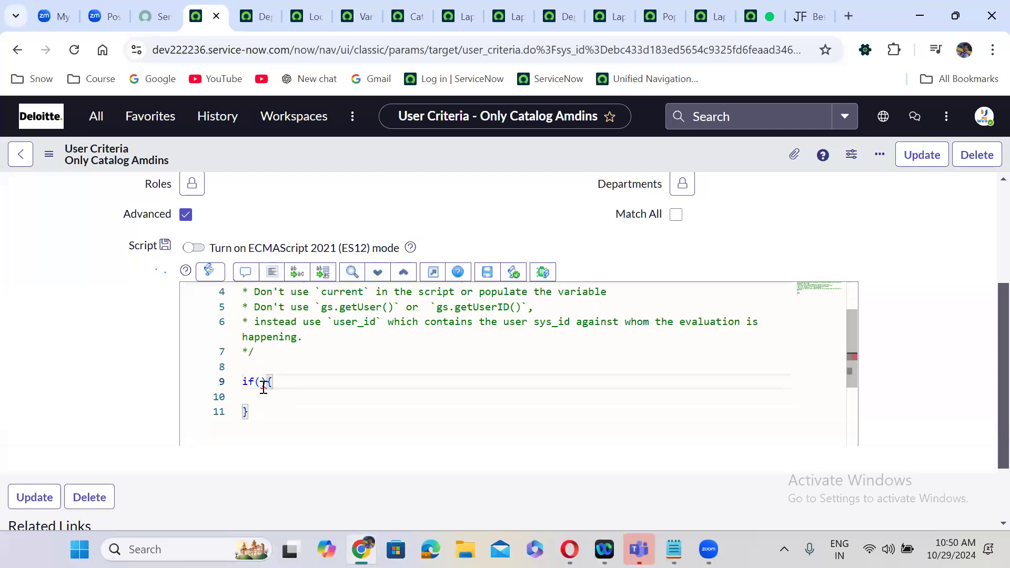
type("gs.has")
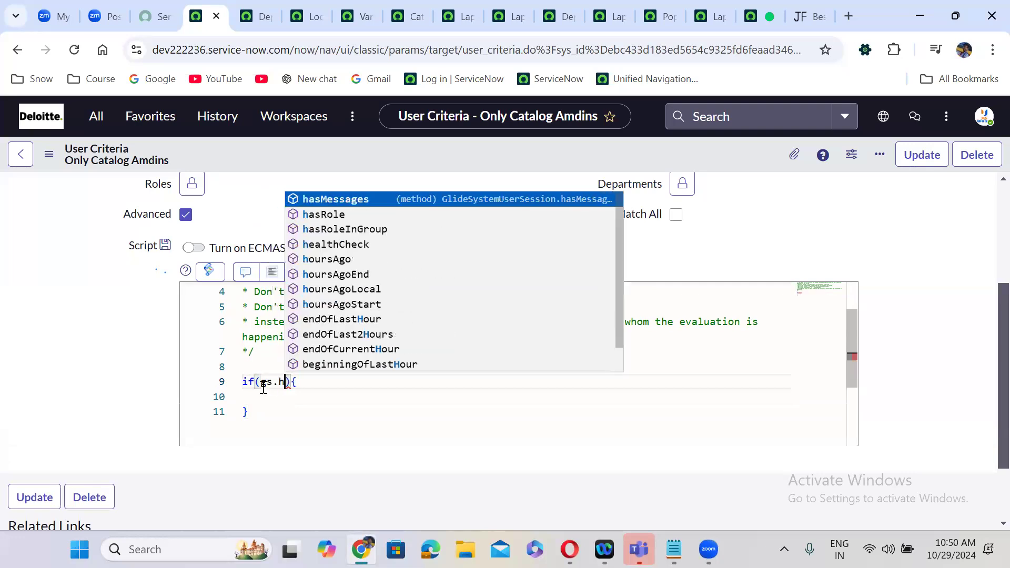
type("R")
key("Return")
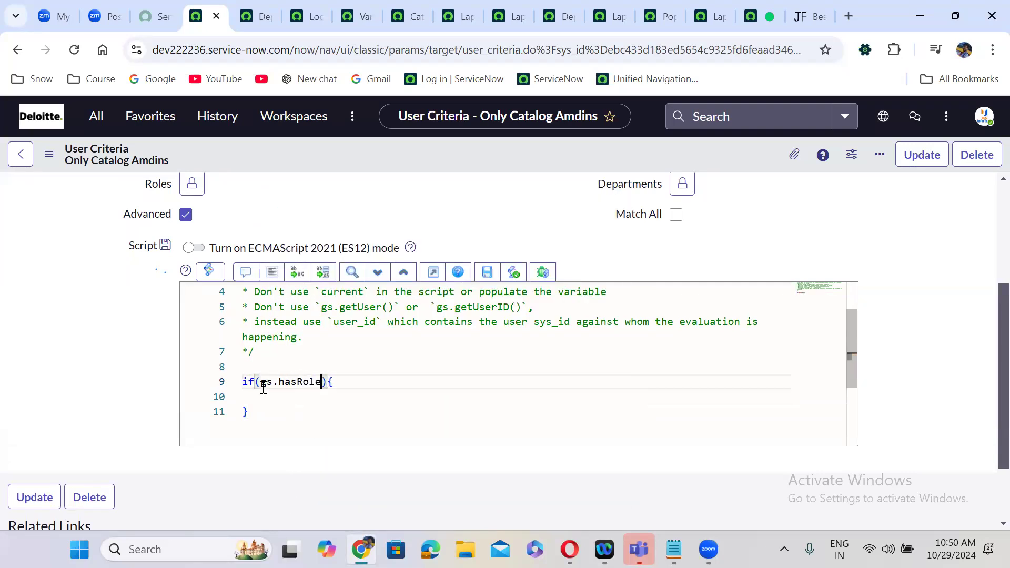
type("('catalog")
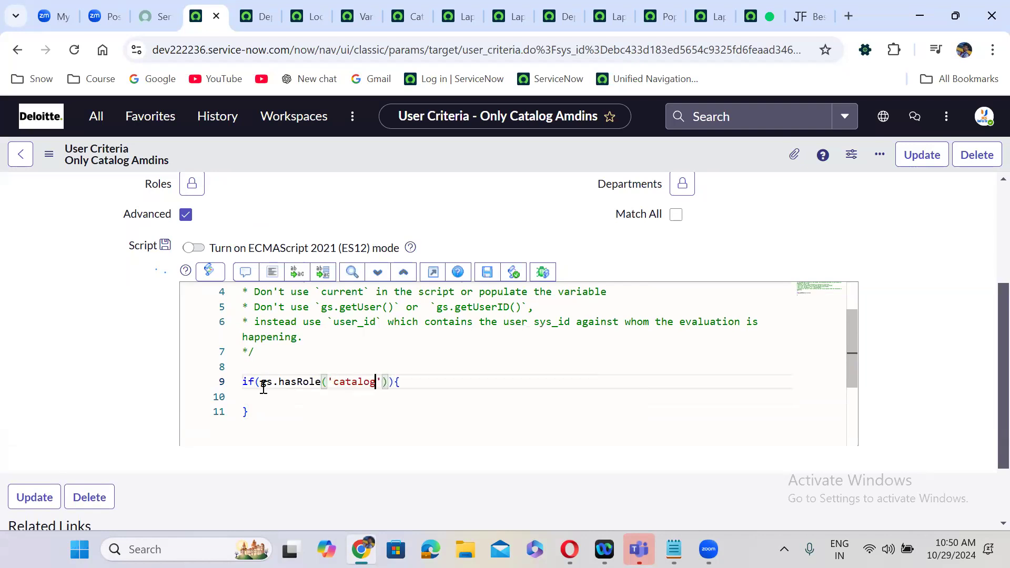
type("_admin")
key("Down")
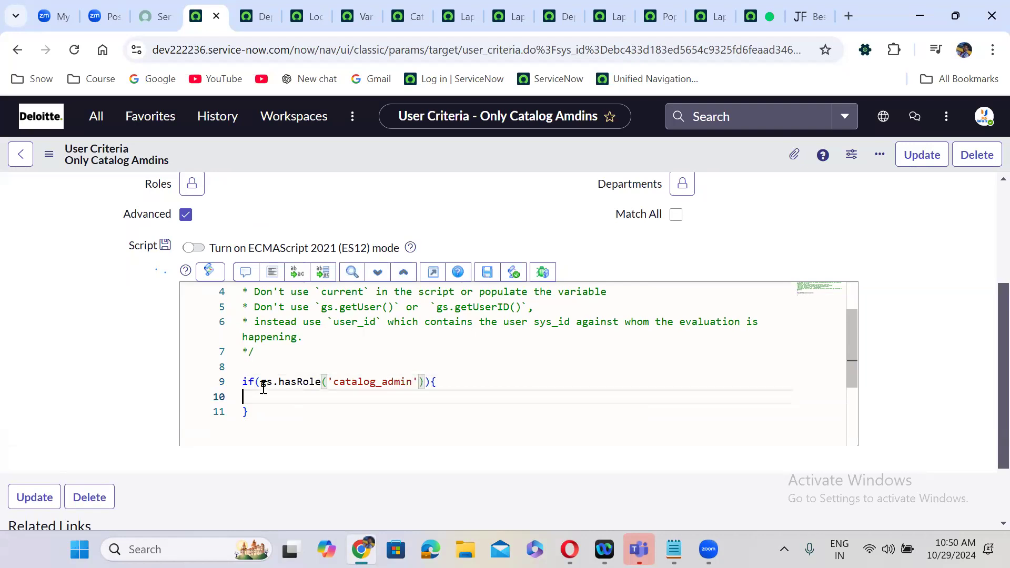
type("answer = true;")
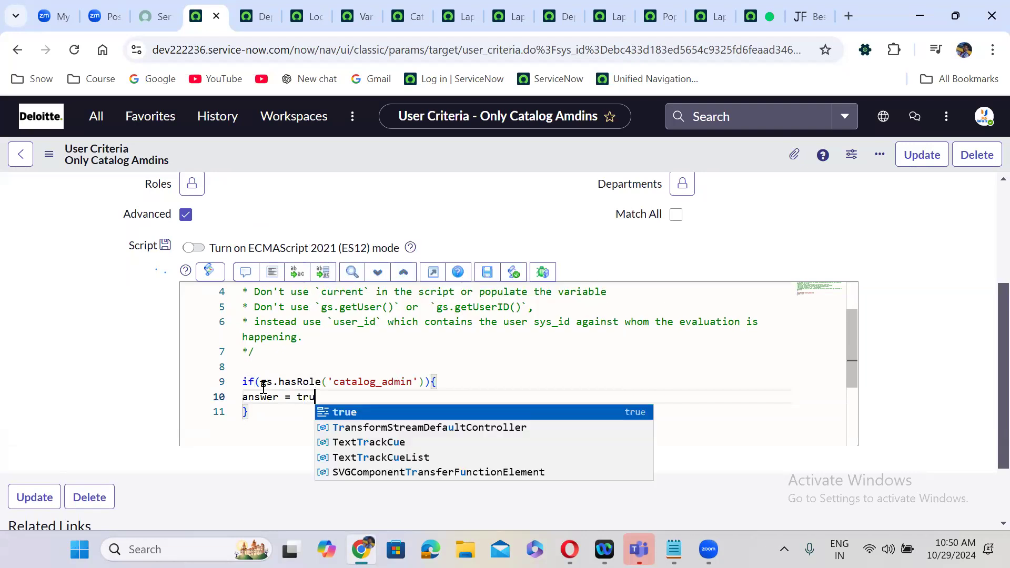
- Add an else branch setting answer = false and auto-format the script
left_click(250, 409)
type("else")
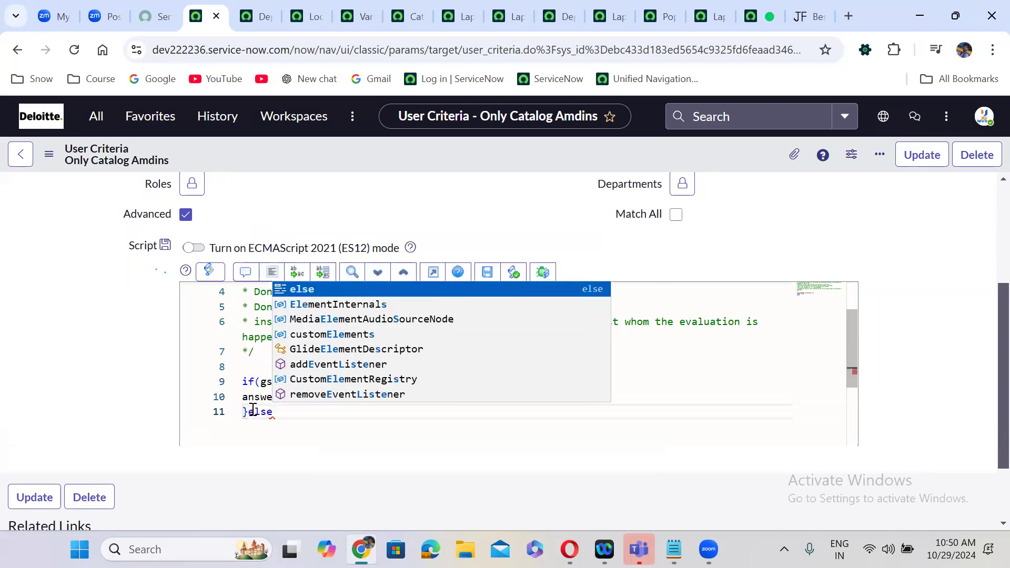
type("{")
key("Return")
type("answer")
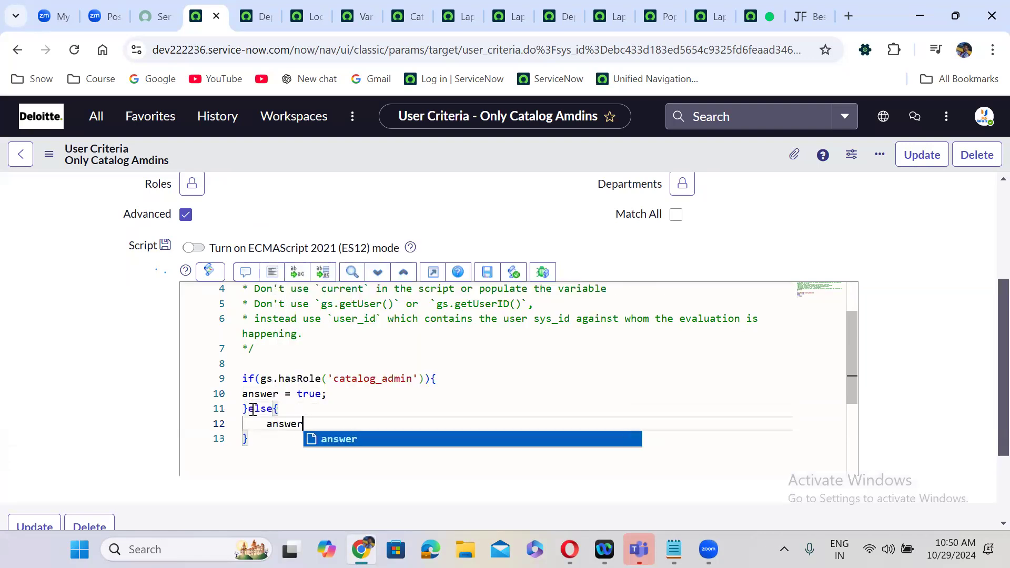
type(" = false;")
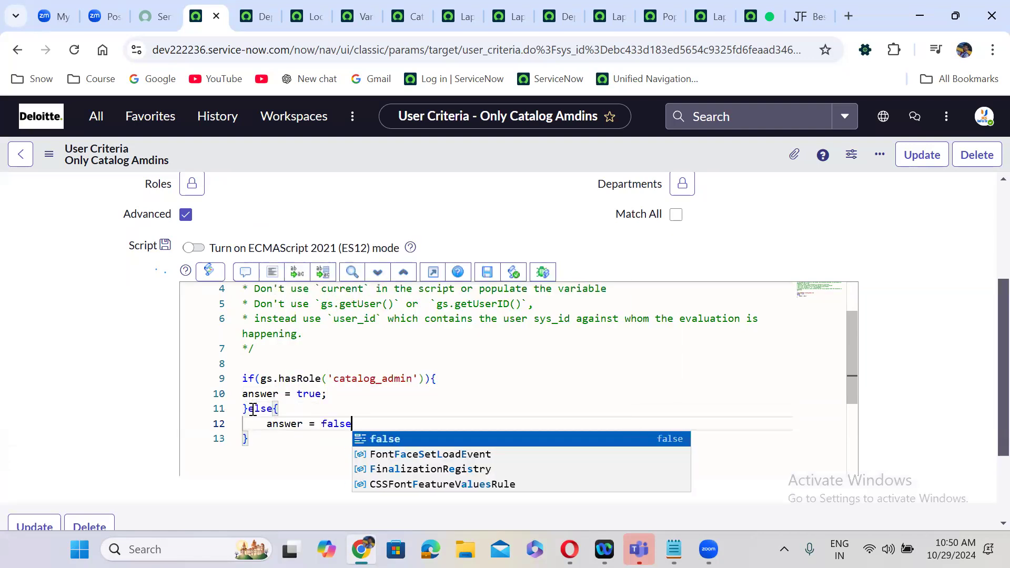
left_click(272, 279)
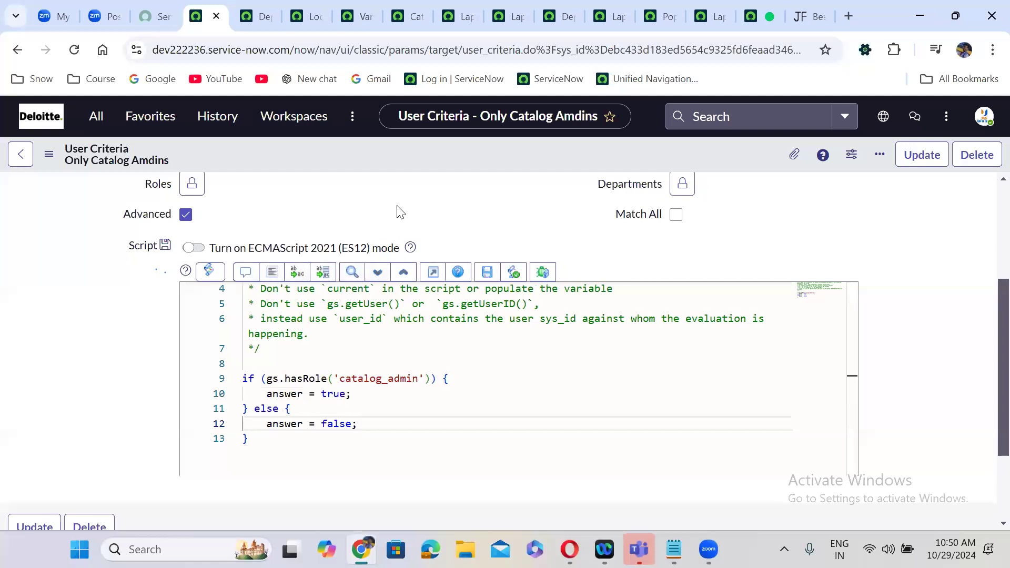
scroll(400, 211, "up", 1)
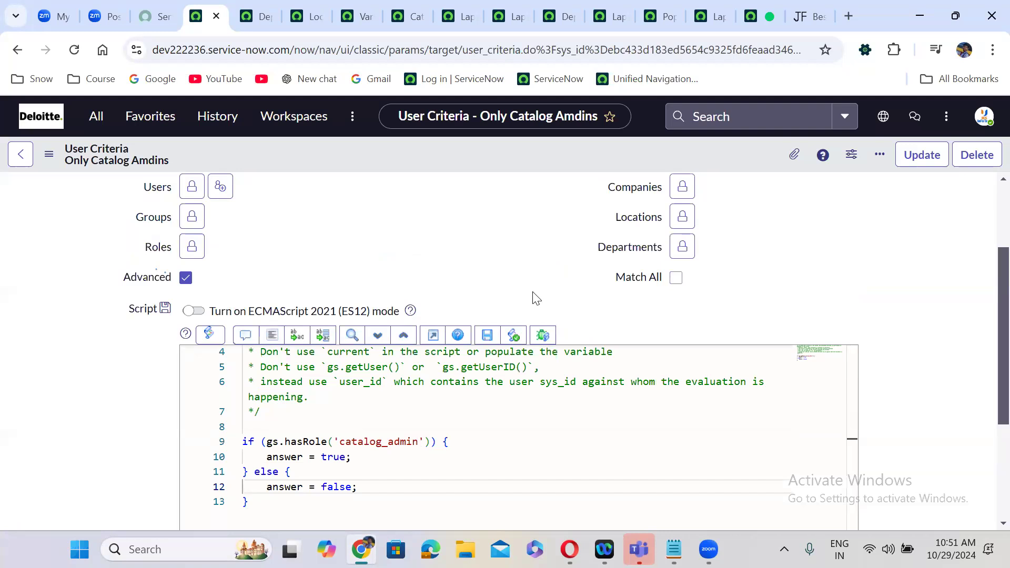
- Highlight the catalog_admin role name and the true and false results in the script
double_click(365, 444)
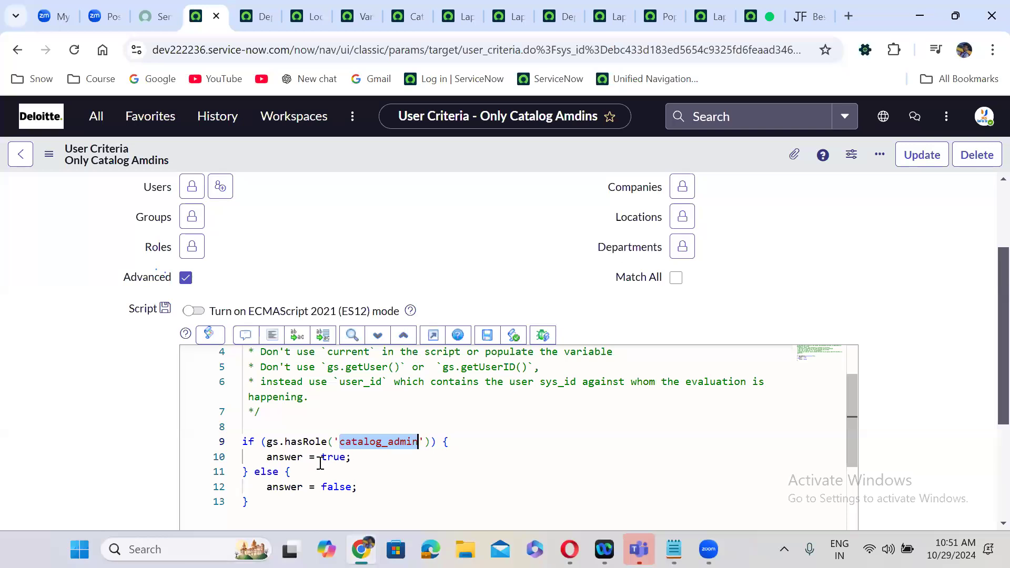
double_click(340, 457)
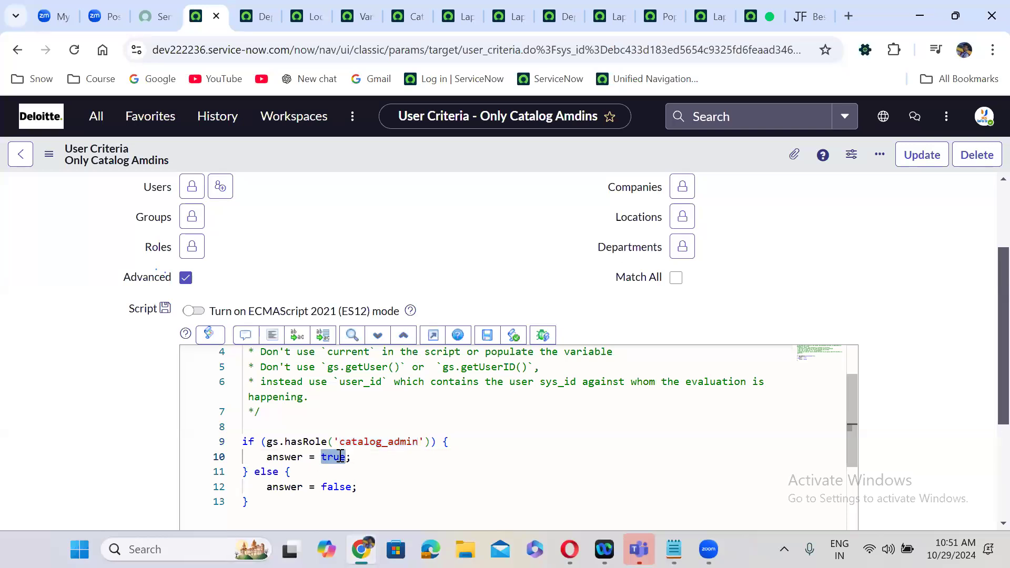
double_click(337, 487)
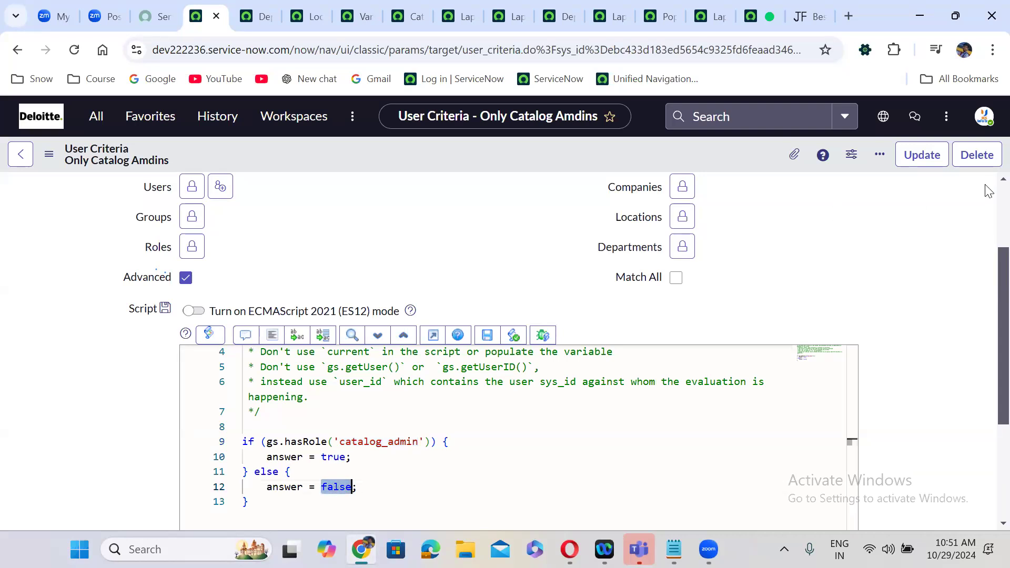
- Save the Only Catalog Amdins record, then switch to the Populate requester details tab
scroll(989, 192, "up", 3)
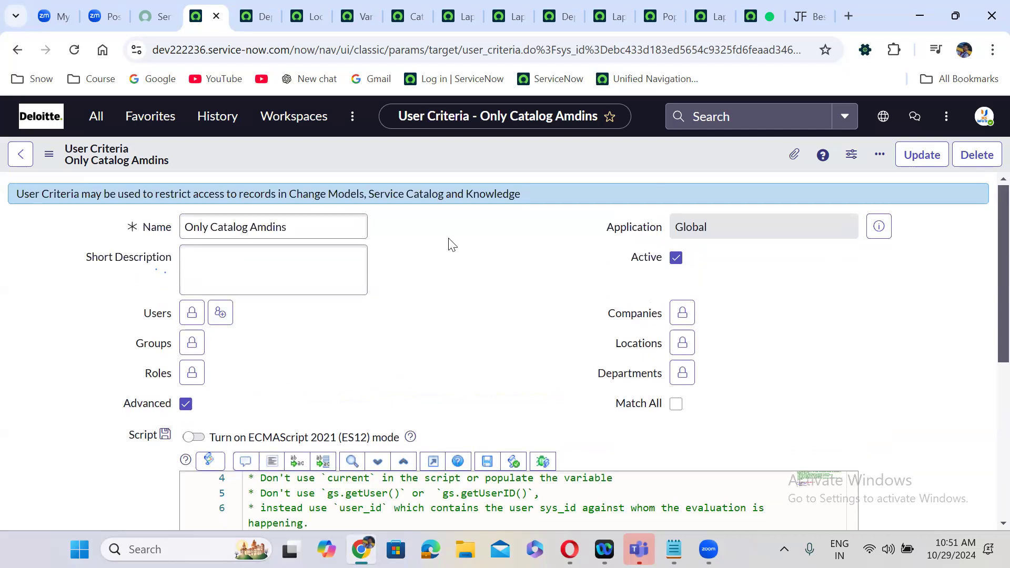
right_click(477, 154)
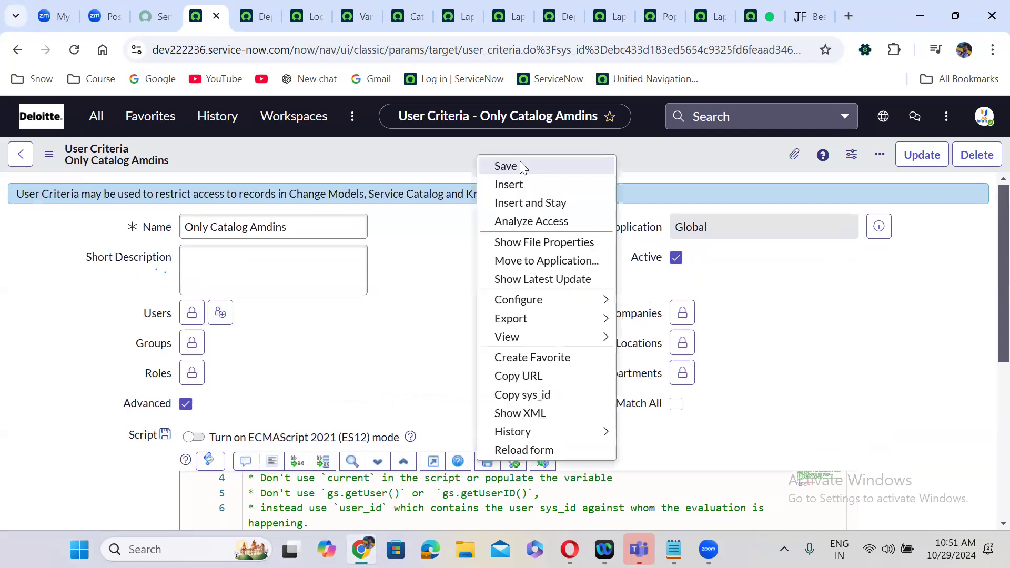
left_click(506, 166)
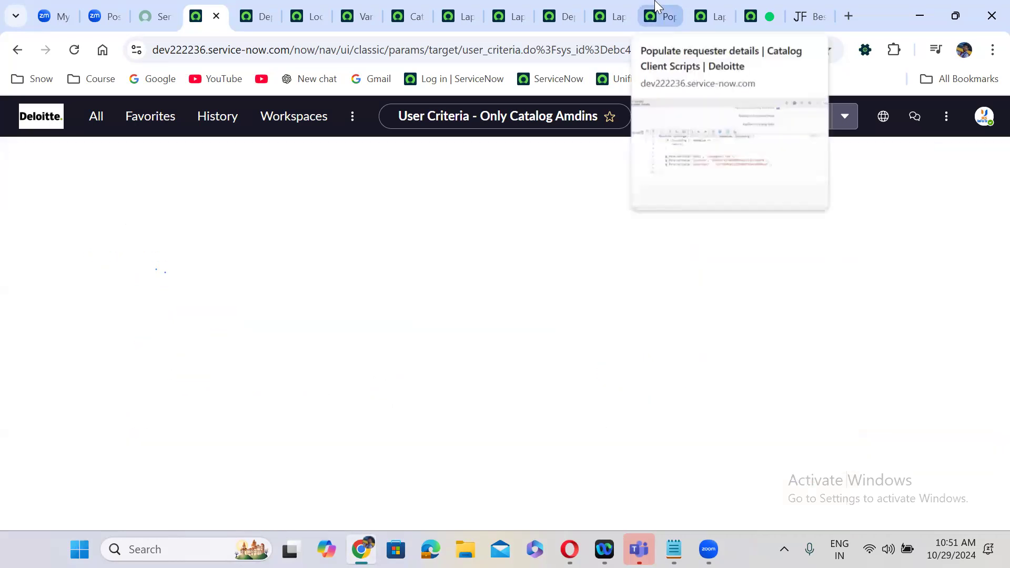
left_click(655, 7)
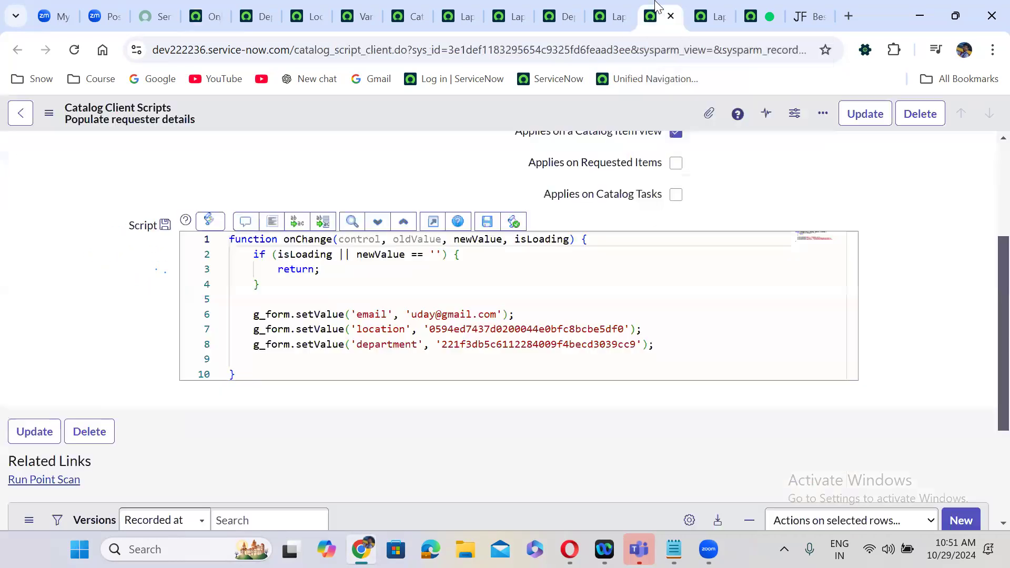
- Go to the Laptop Request for Employees item and edit its Available For members
left_click(621, 7)
left_click(518, 271)
scroll(519, 271, "down", 1)
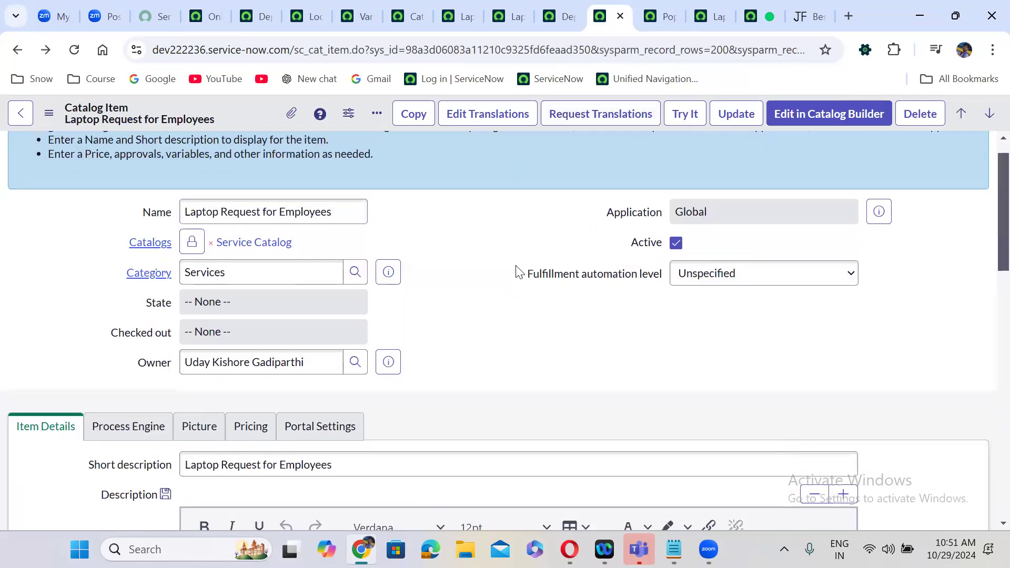
scroll(519, 271, "down", 15)
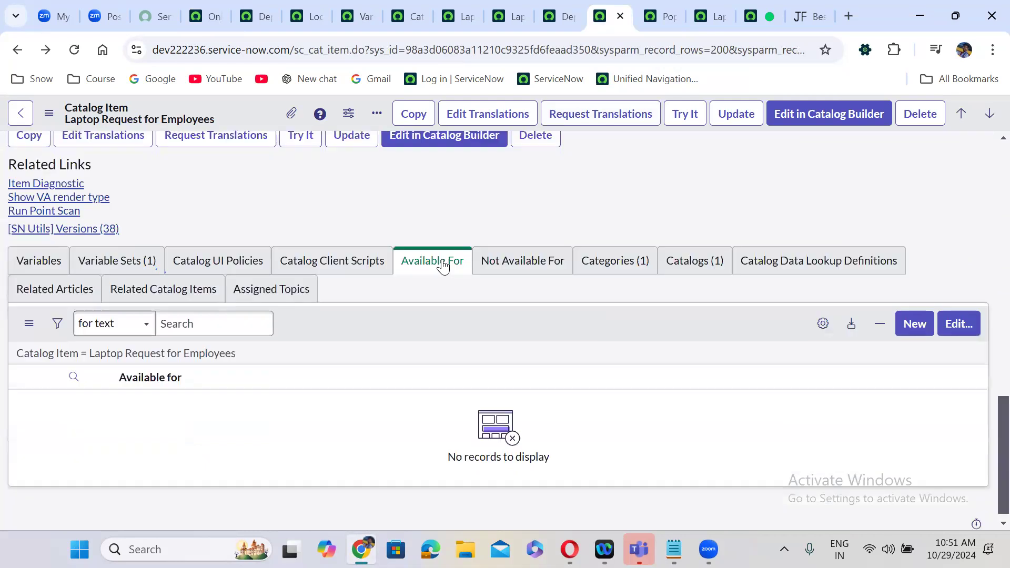
left_click(966, 327)
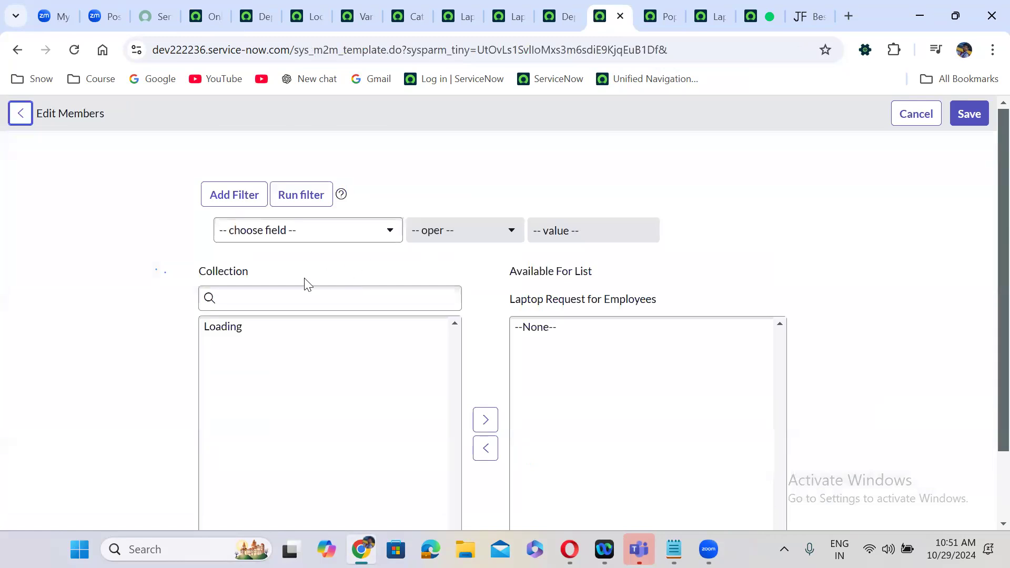
- Search 'only', move Only Catalog Amdins into Available For, and save
left_click(262, 298)
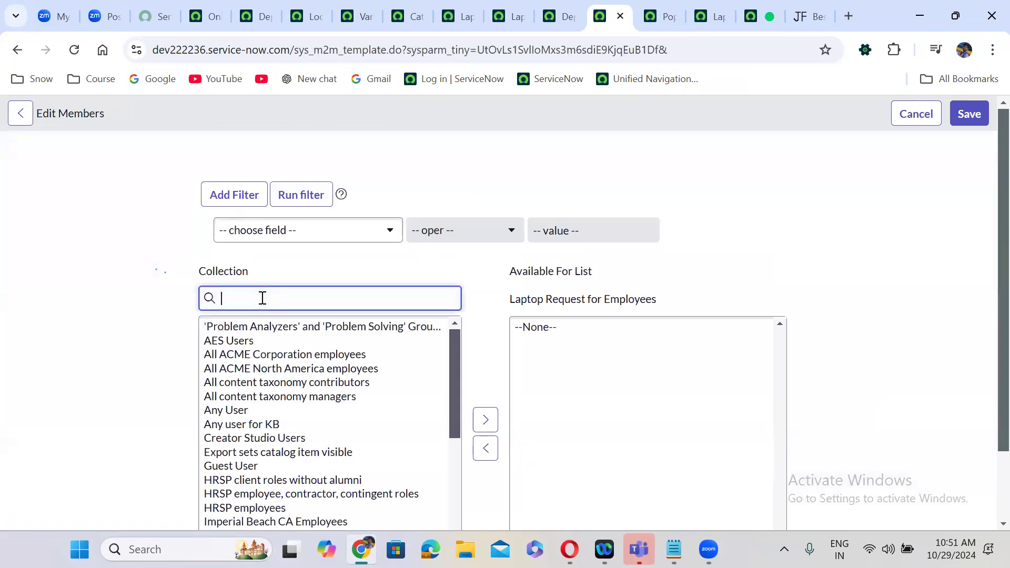
type("only")
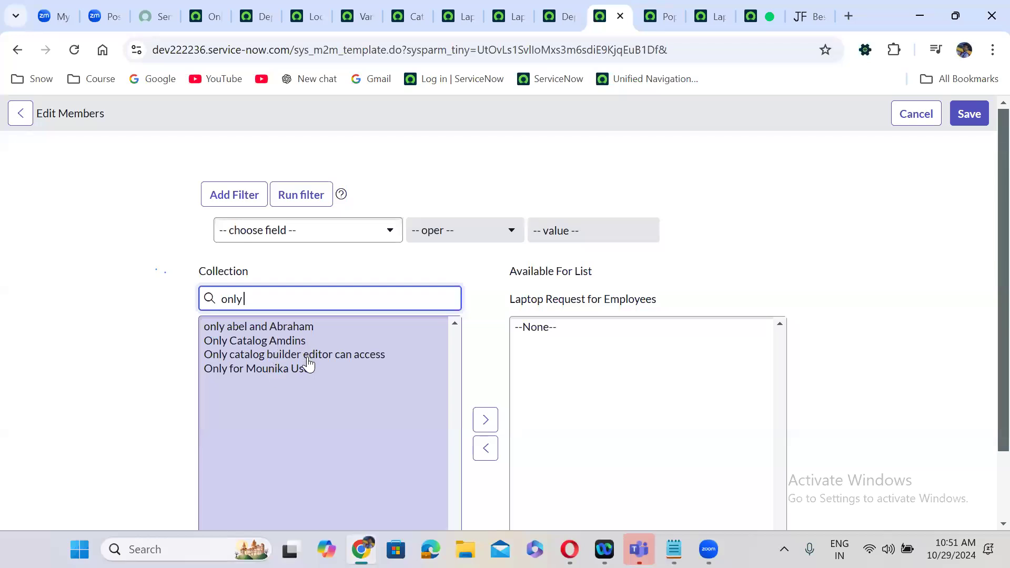
left_click(290, 347)
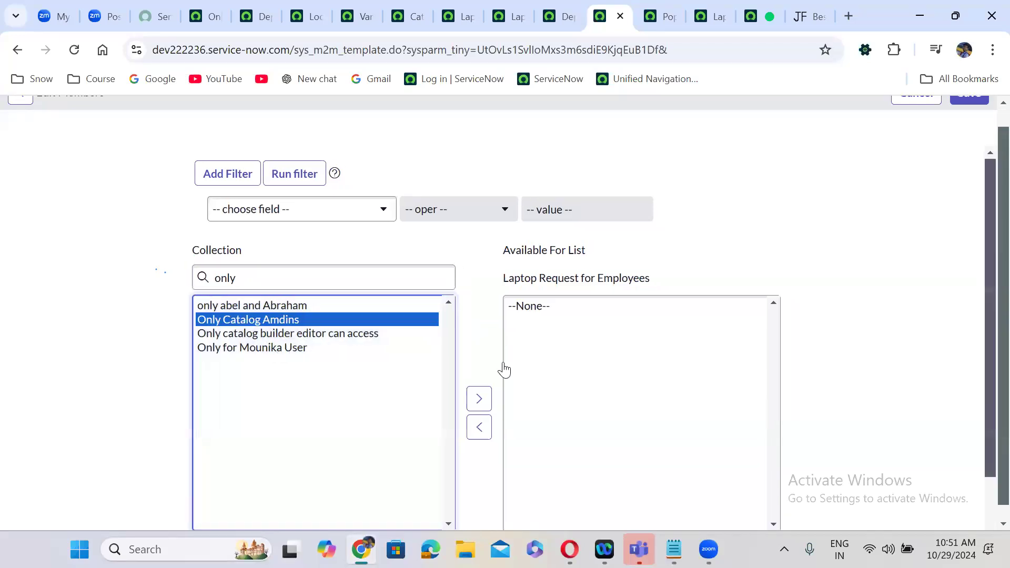
left_click(480, 402)
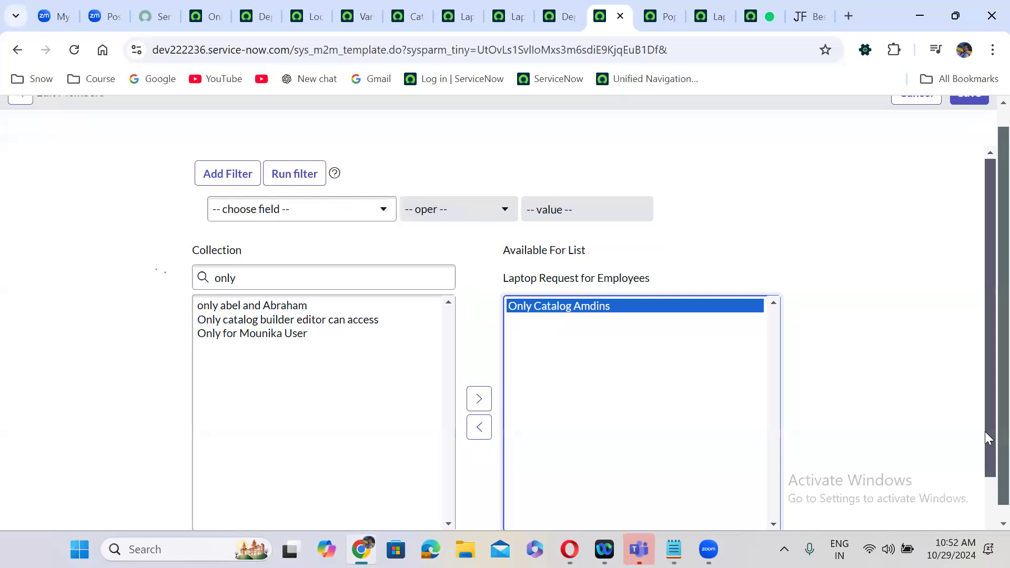
scroll(986, 410, "up", 1)
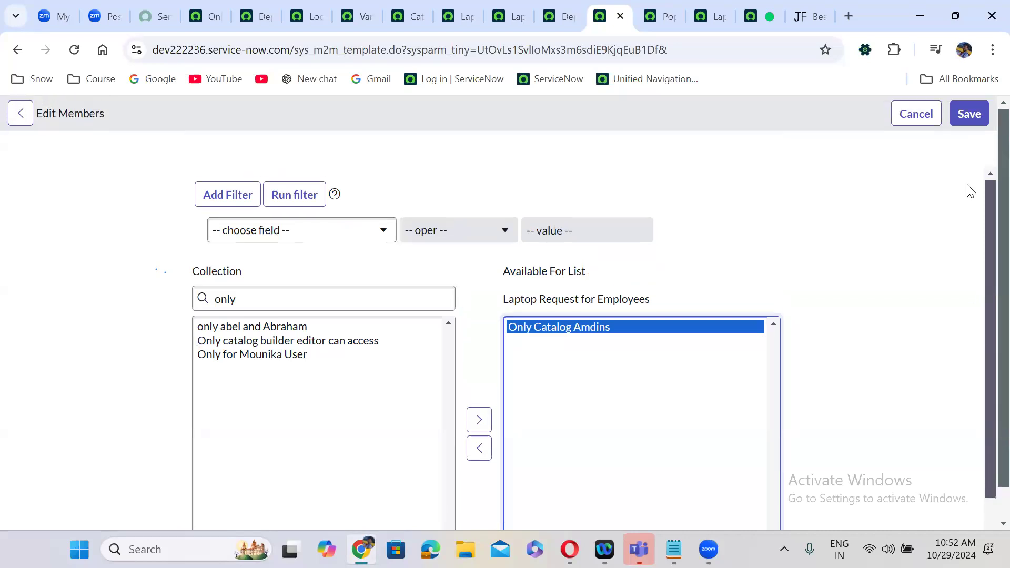
left_click(969, 113)
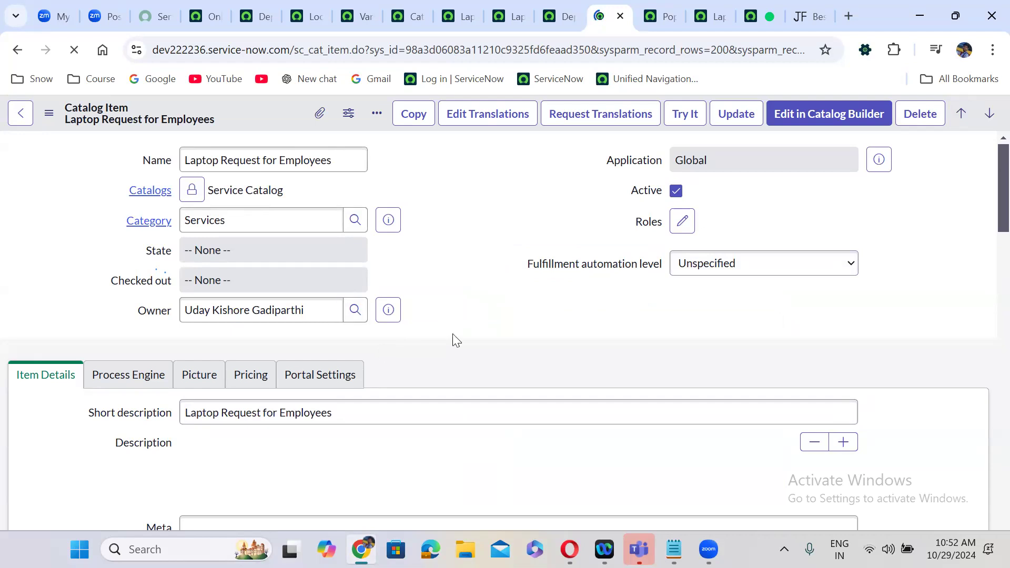
- Check the empty Not Available For list, then reopen the Available For (1) member editor
scroll(452, 335, "down", 4)
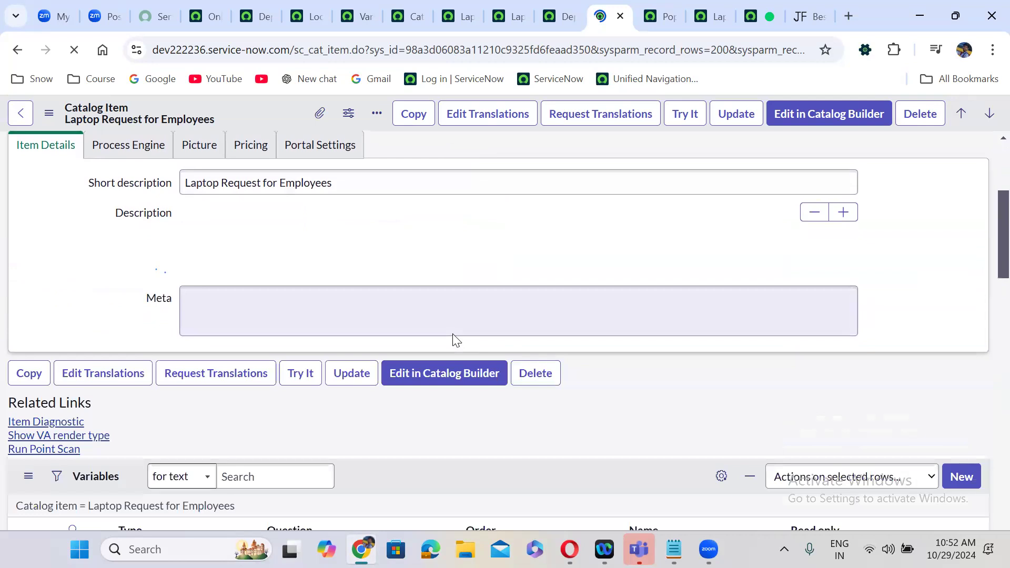
scroll(452, 339, "down", 8)
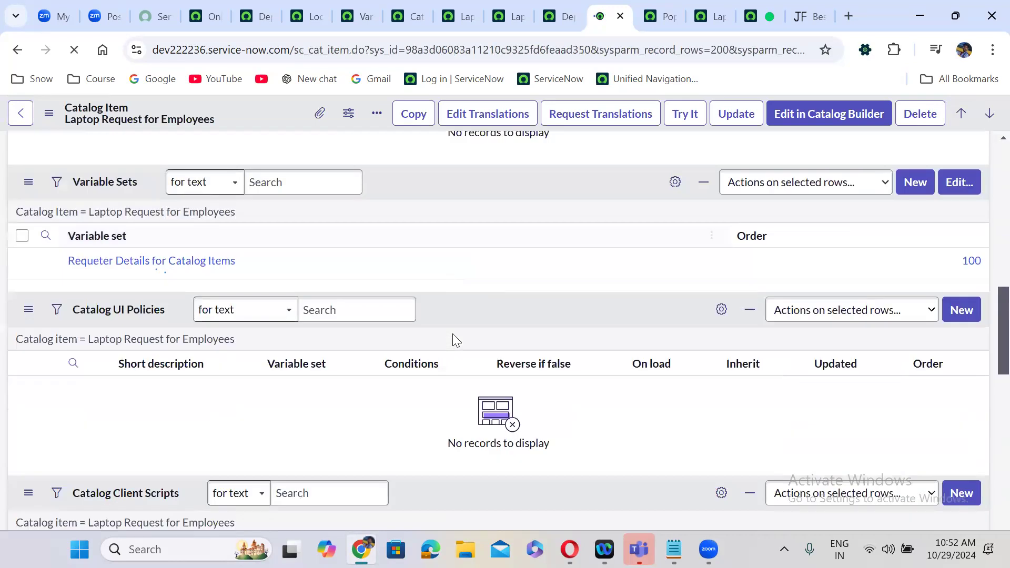
scroll(452, 335, "down", 8)
scroll(453, 334, "up", 8)
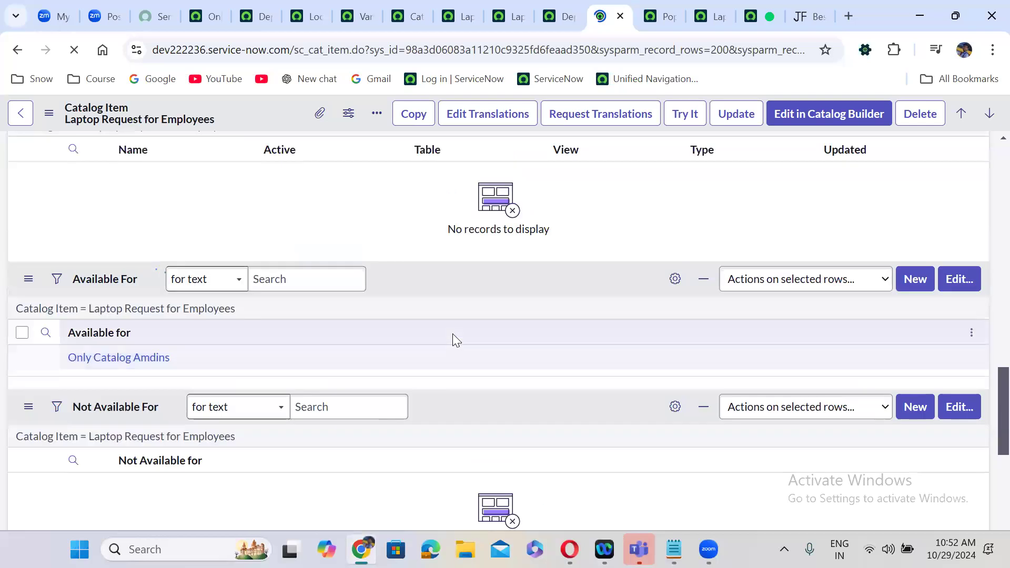
scroll(453, 335, "up", 5)
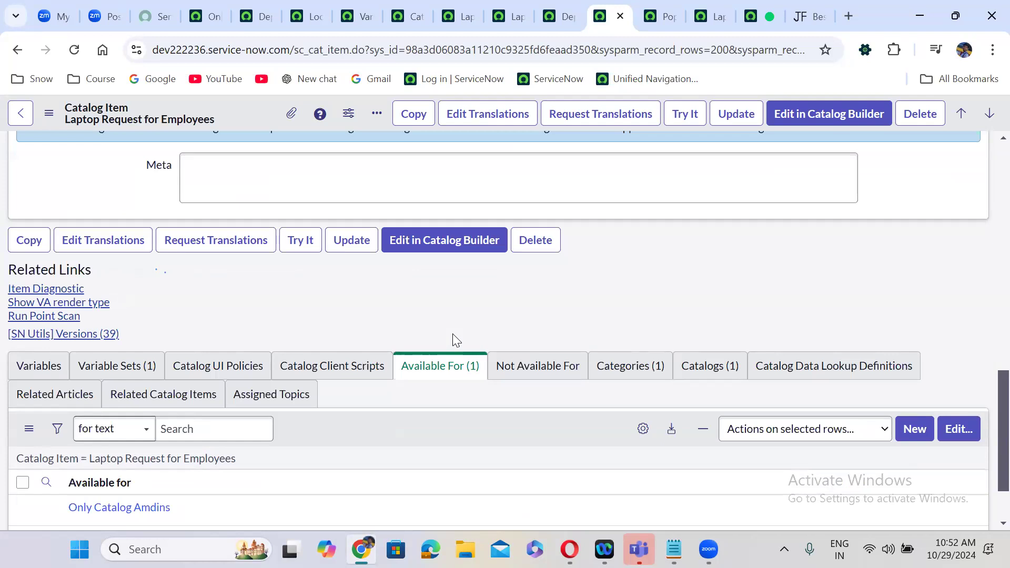
left_click(533, 371)
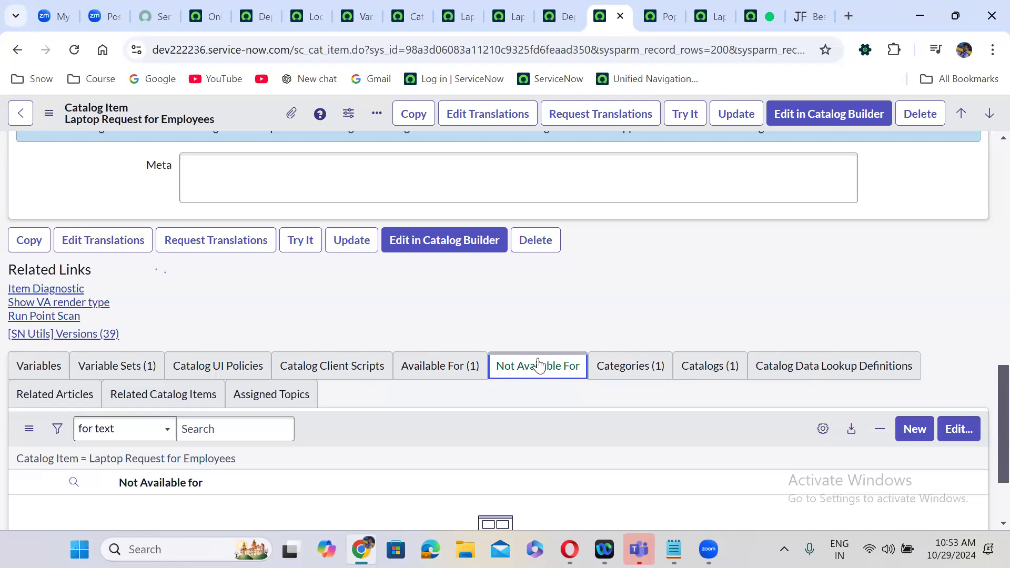
left_click(436, 369)
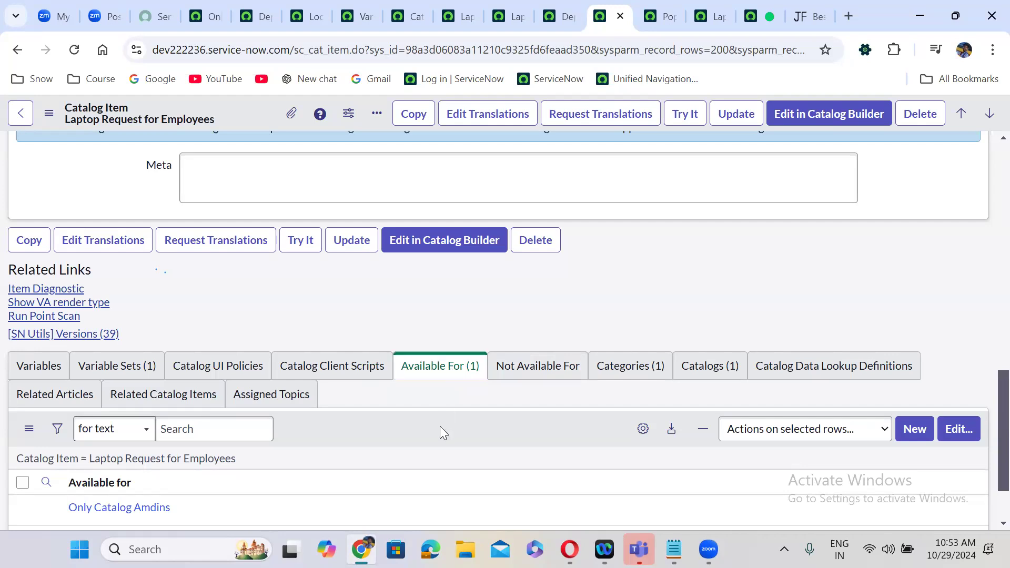
scroll(440, 426, "down", 3)
left_click(960, 344)
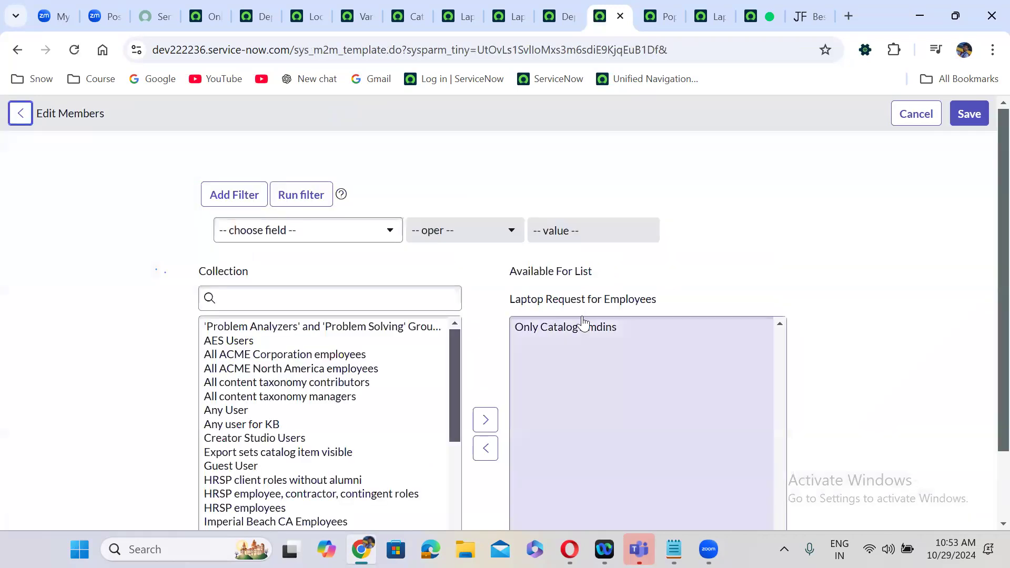
- Move Only Catalog Amdins out of Available For and save the empty list
left_click(579, 328)
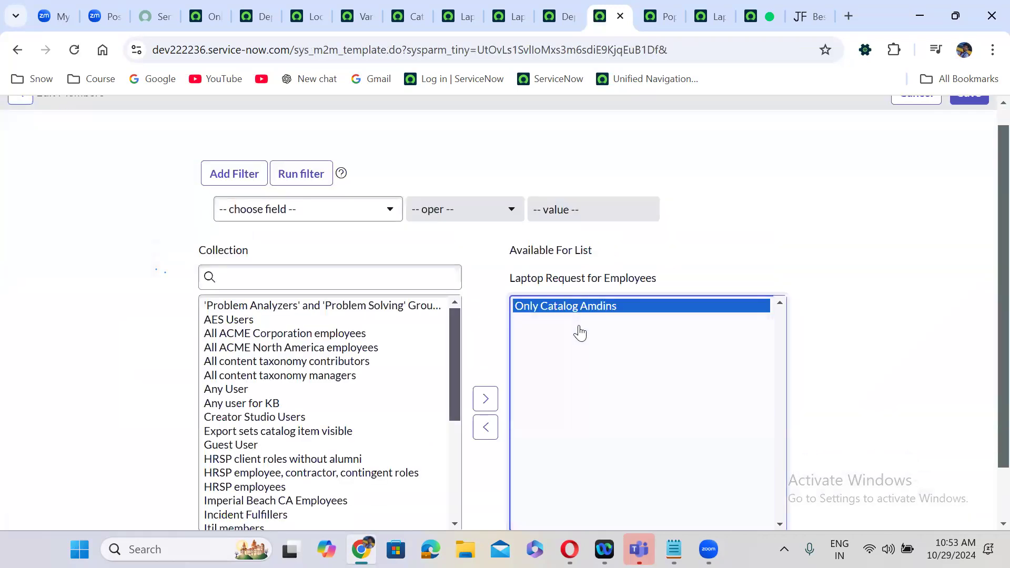
left_click(479, 430)
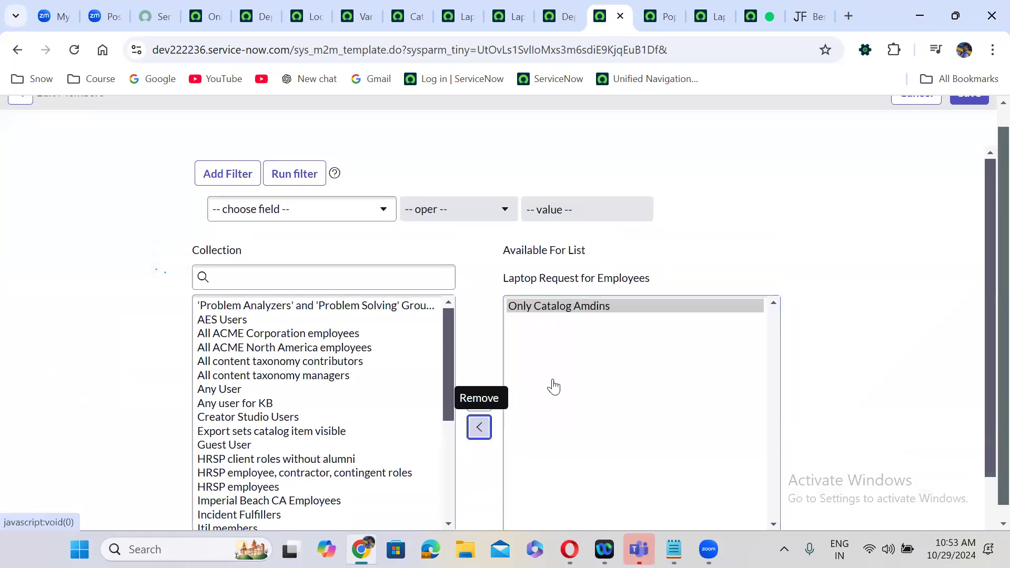
scroll(988, 111, "up", 1)
scroll(988, 110, "up", 1)
left_click(976, 114)
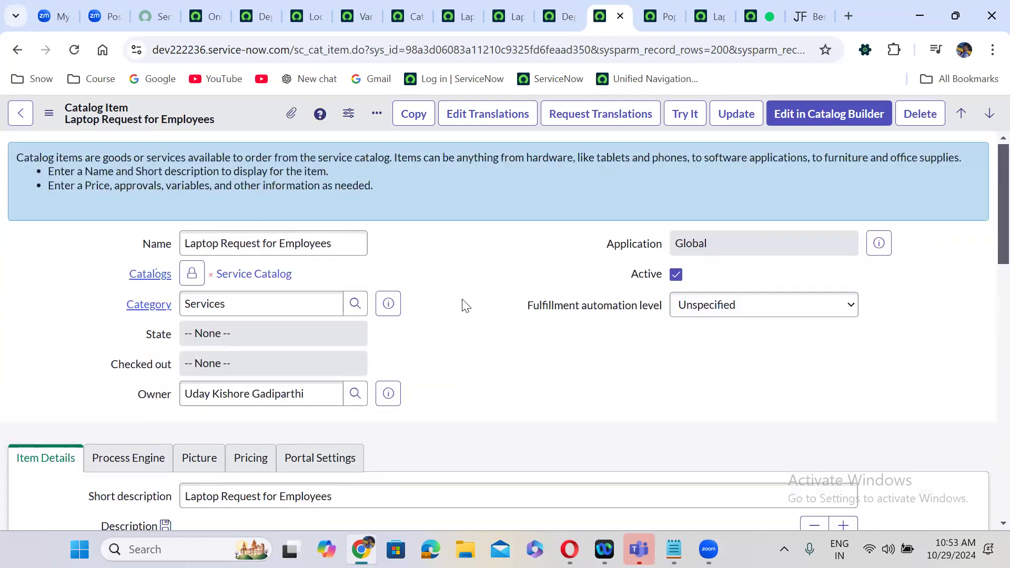
- Show the item's Not Available For related list and open its member editor
scroll(464, 305, "down", 15)
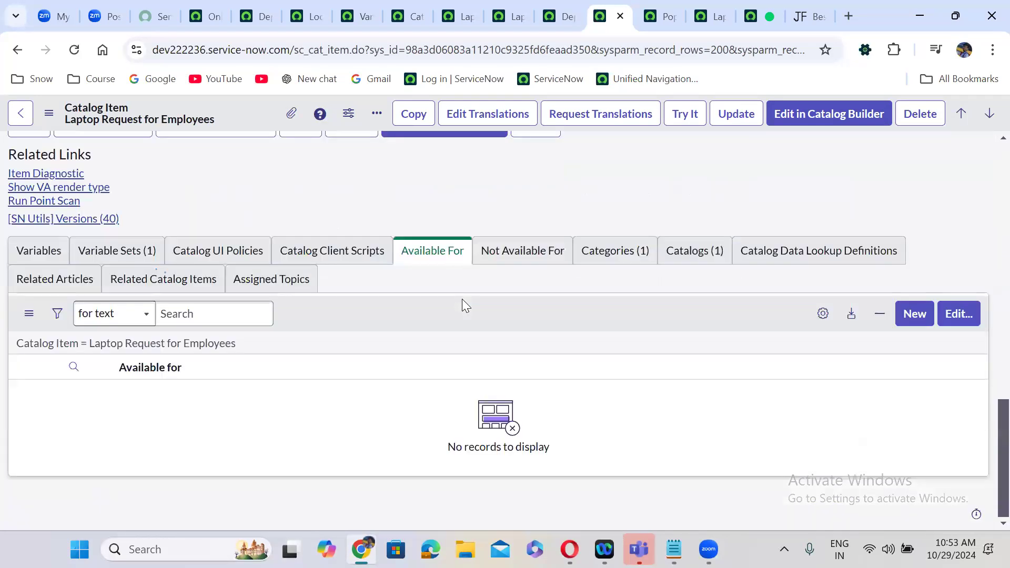
left_click(533, 244)
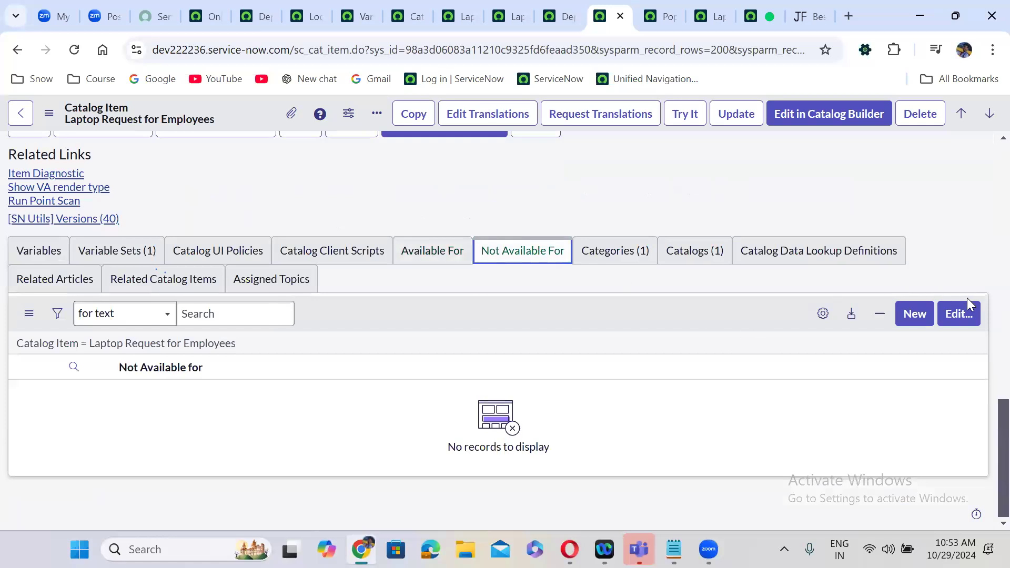
left_click(959, 313)
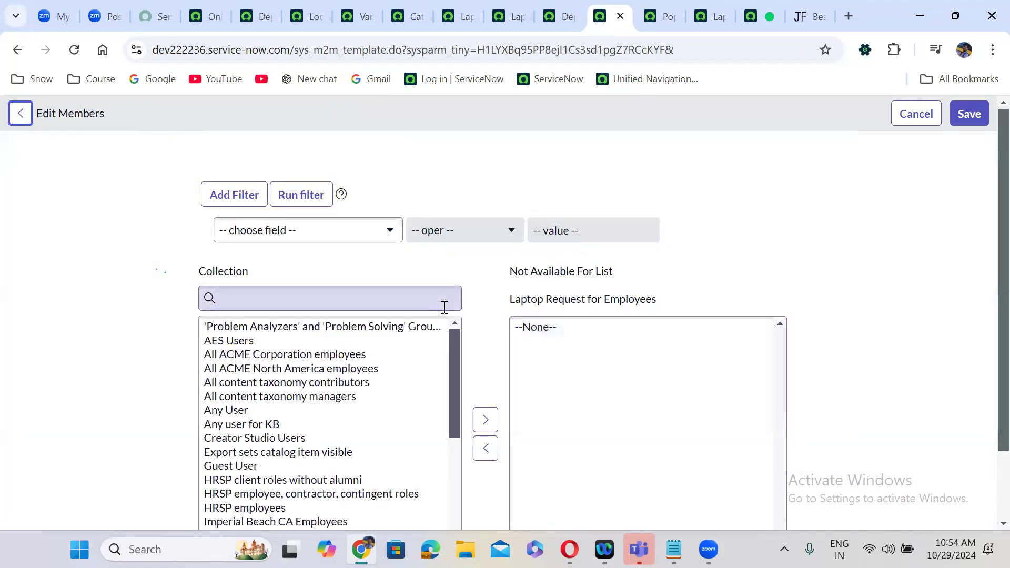
- Search 'only cata', add Only Catalog Amdins to Not Available For, and save
left_click(304, 303)
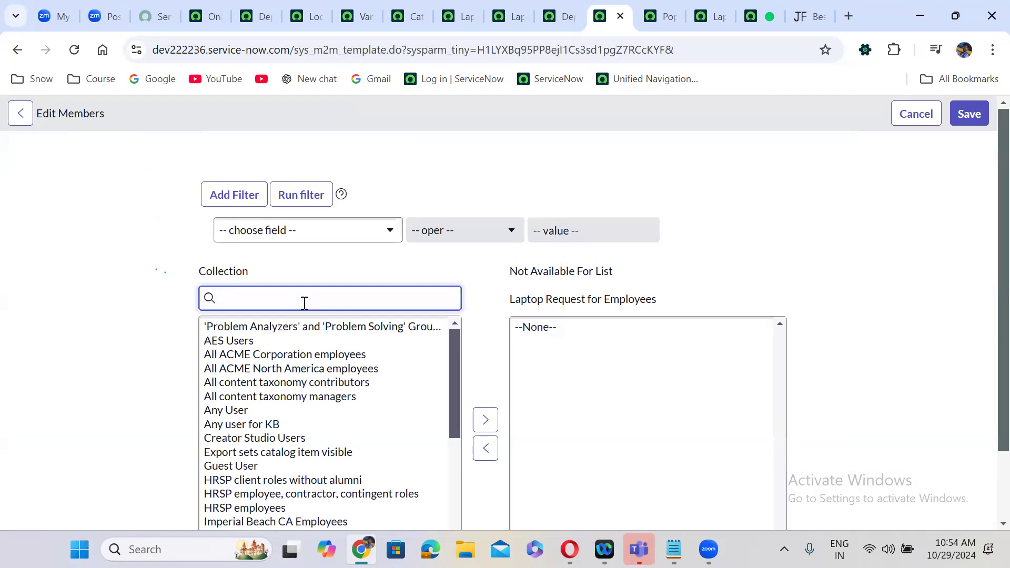
type("req")
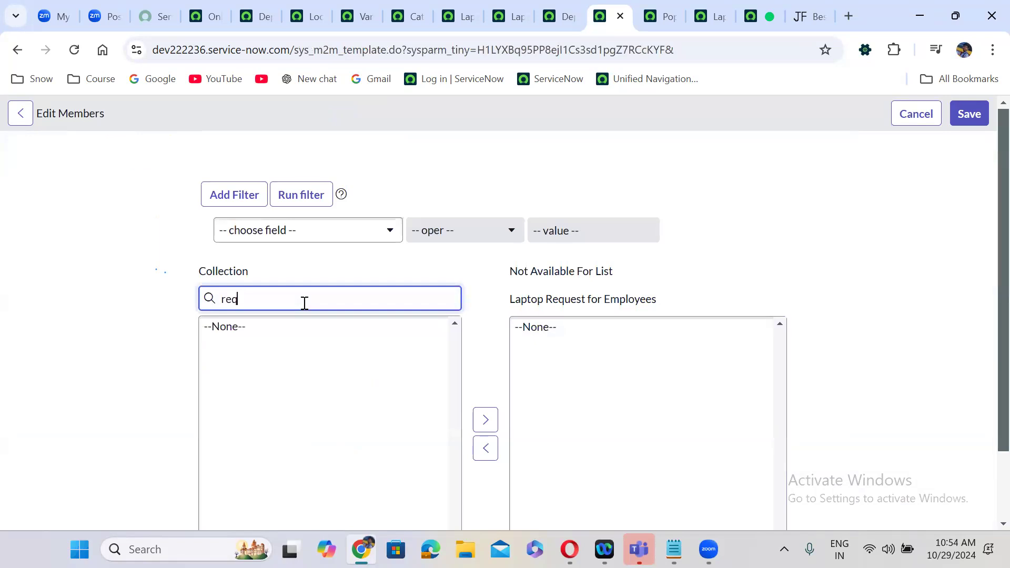
key("BackSpace")
key("BackSpace")
key("BackSpace")
type("on")
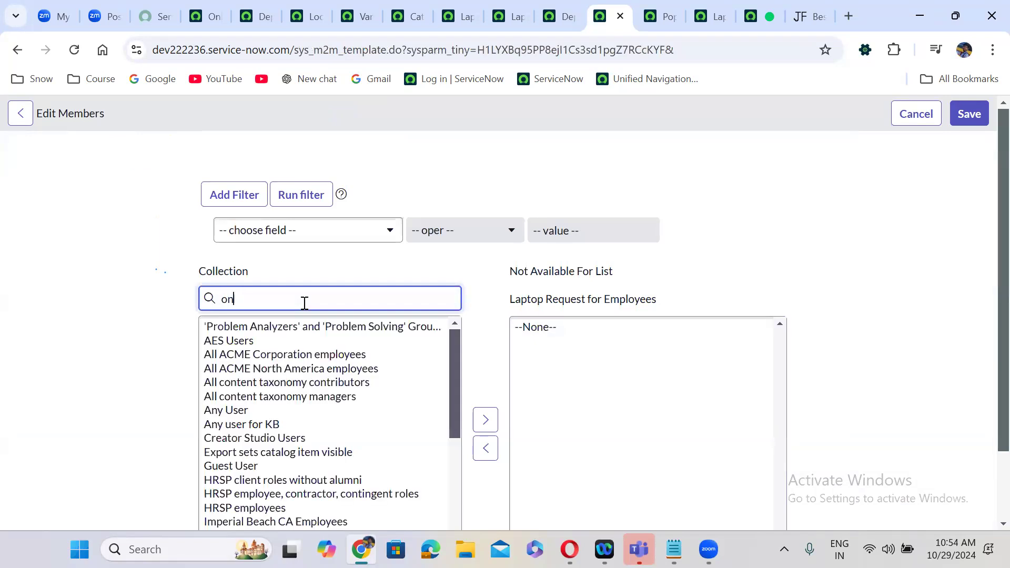
type("ly cata")
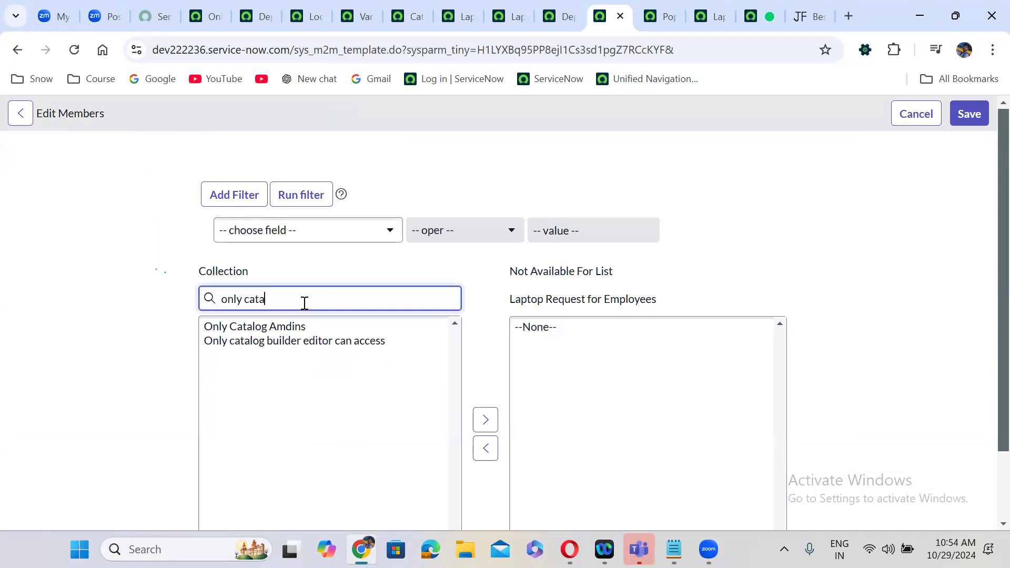
left_click(311, 328)
scroll(313, 329, "down", 1)
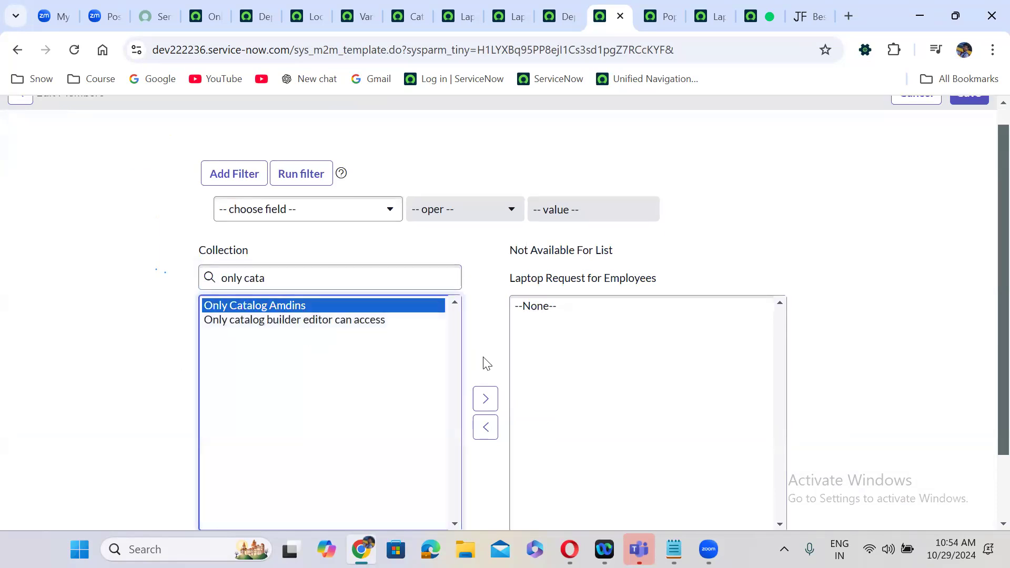
left_click(479, 399)
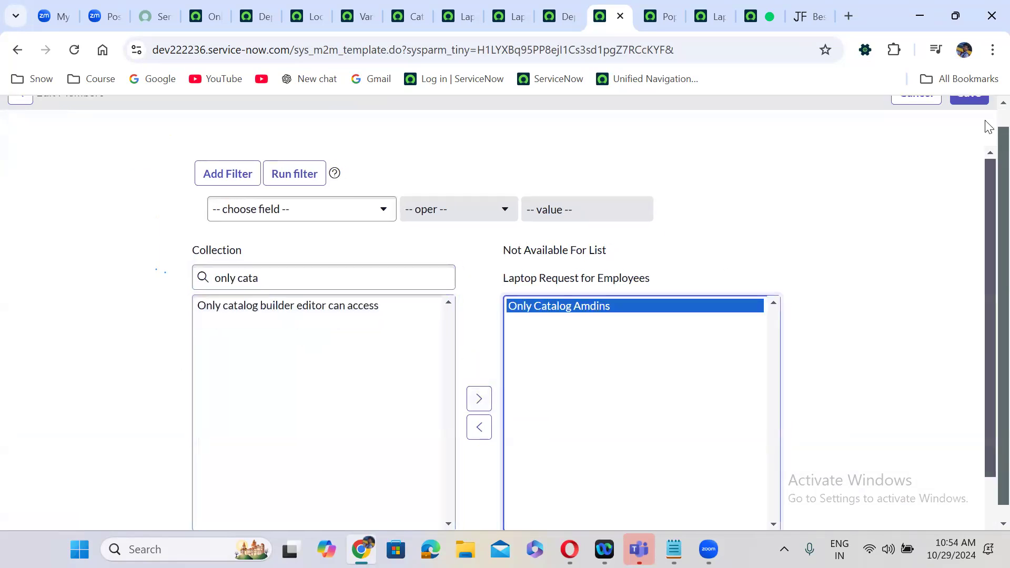
scroll(984, 120, "up", 1)
left_click(974, 112)
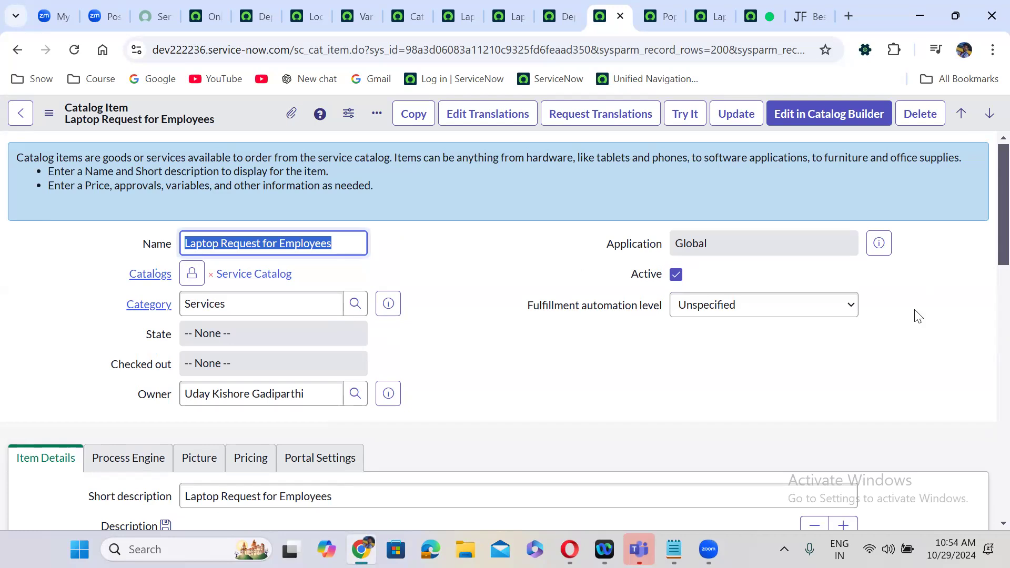
- Scroll the catalog item, then return to the Only Catalog Amdins user criteria record (Advanced on, Match All off)
left_click(459, 390)
scroll(459, 389, "down", 20)
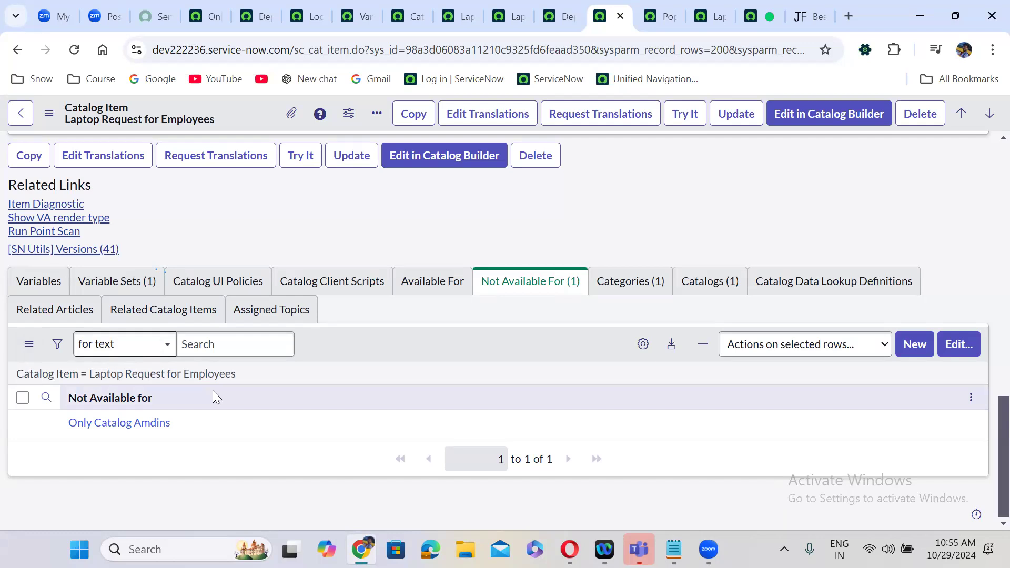
left_click(199, 7)
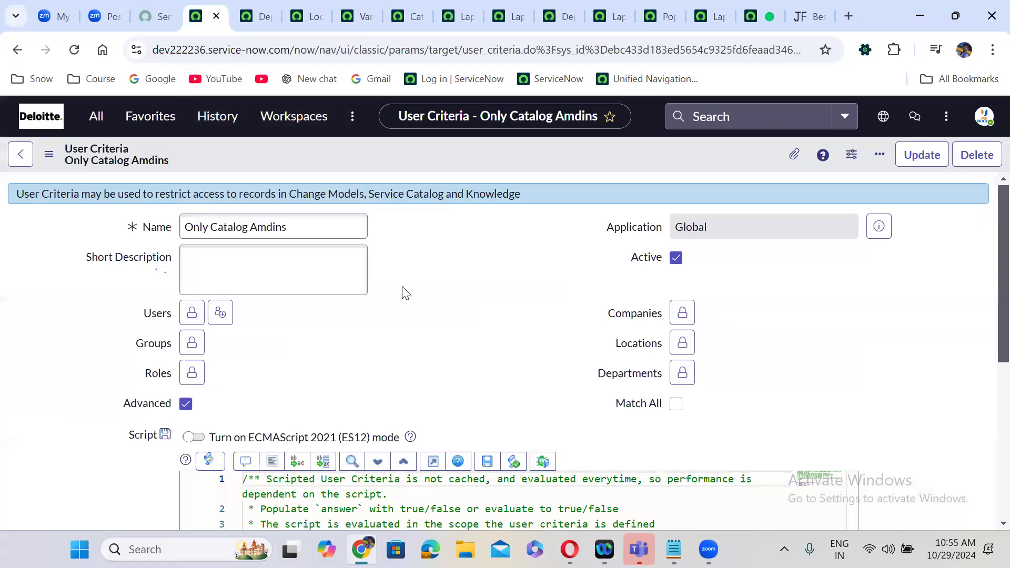
scroll(405, 294, "down", 1)
scroll(405, 294, "down", 1)
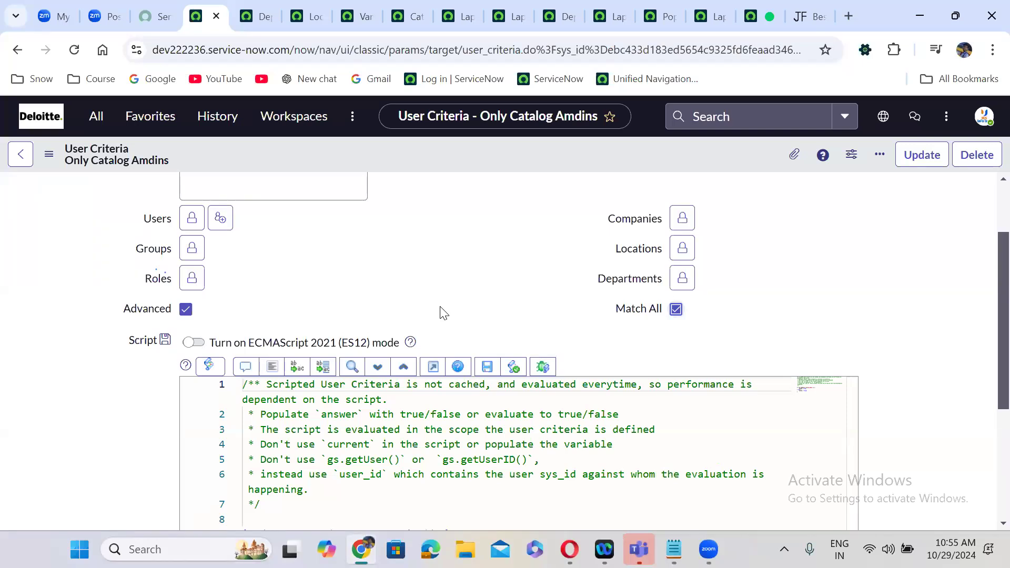
left_click(677, 311)
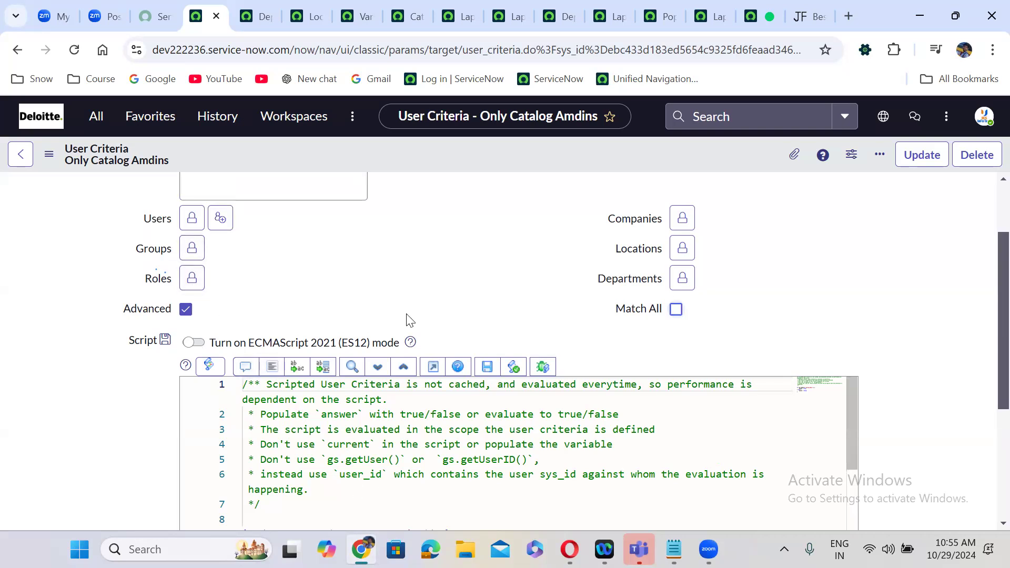
scroll(408, 312, "down", 3)
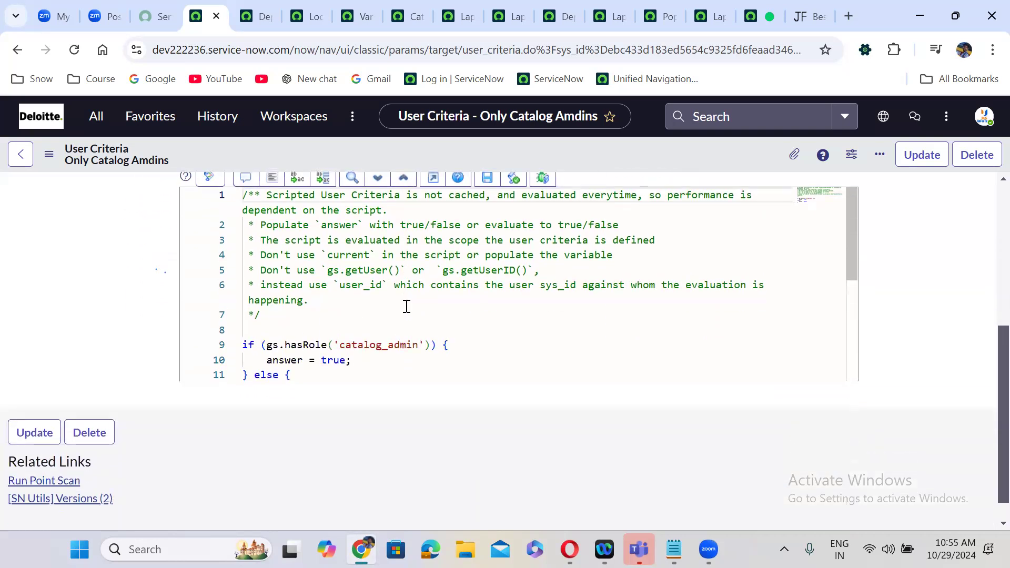
scroll(407, 306, "up", 2)
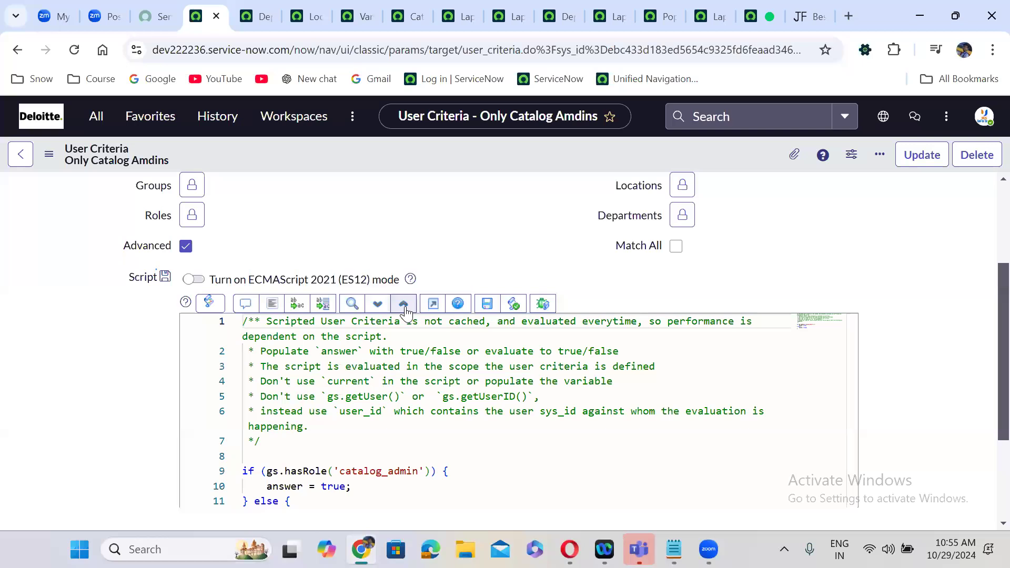
scroll(406, 313, "up", 3)
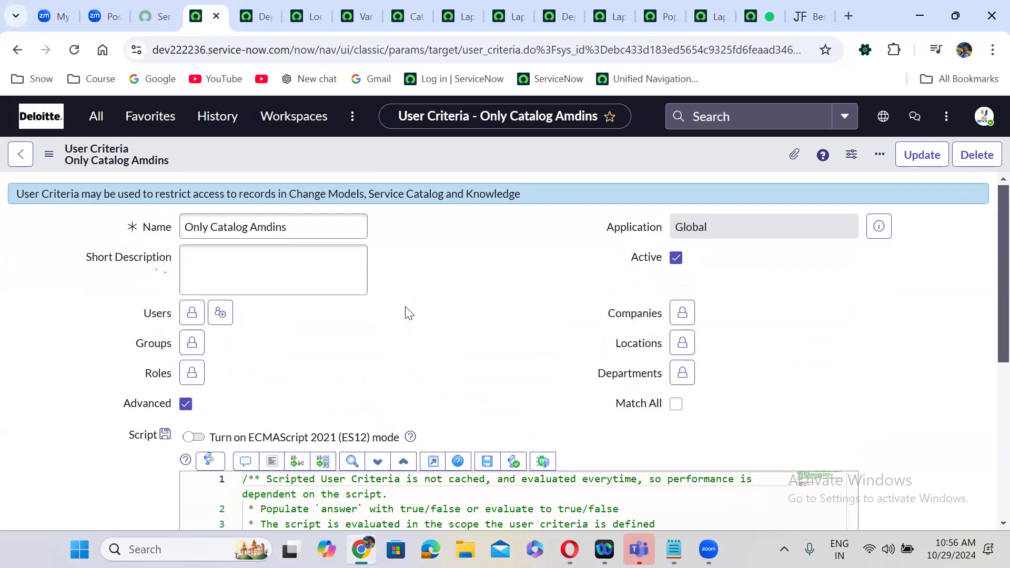
scroll(409, 313, "down", 5)
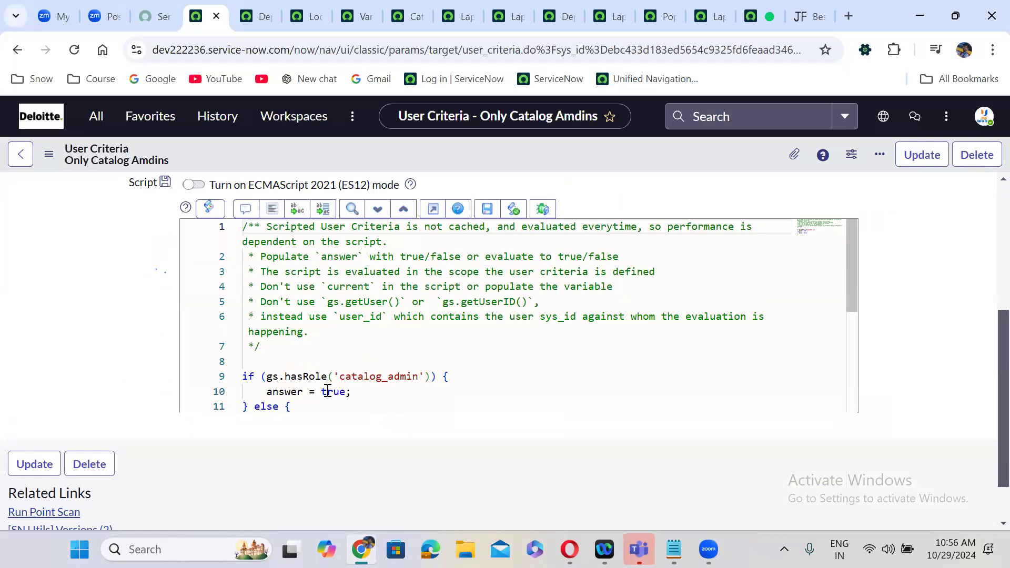
scroll(156, 381, "down", 1)
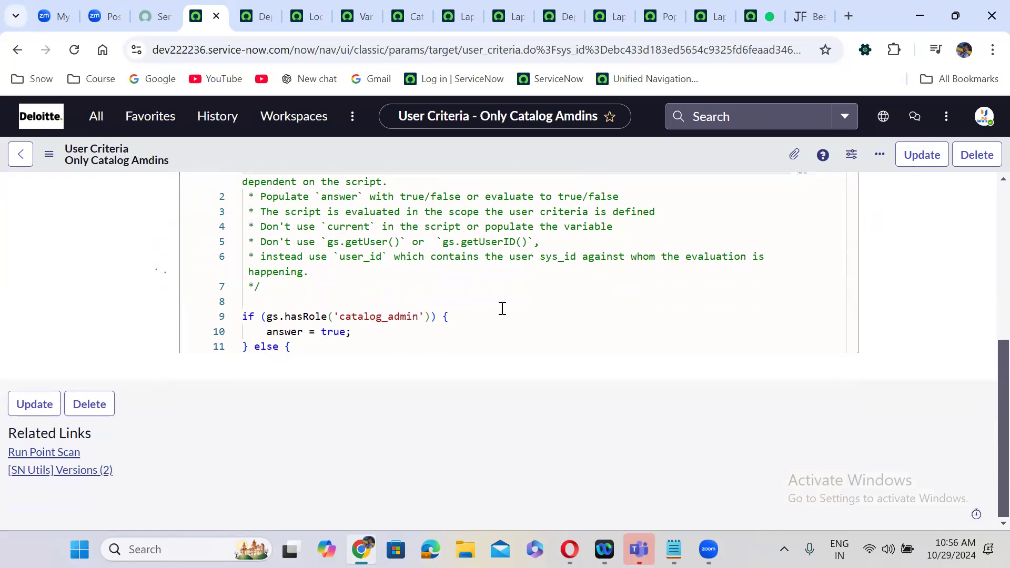
left_click_drag(851, 240, 842, 185)
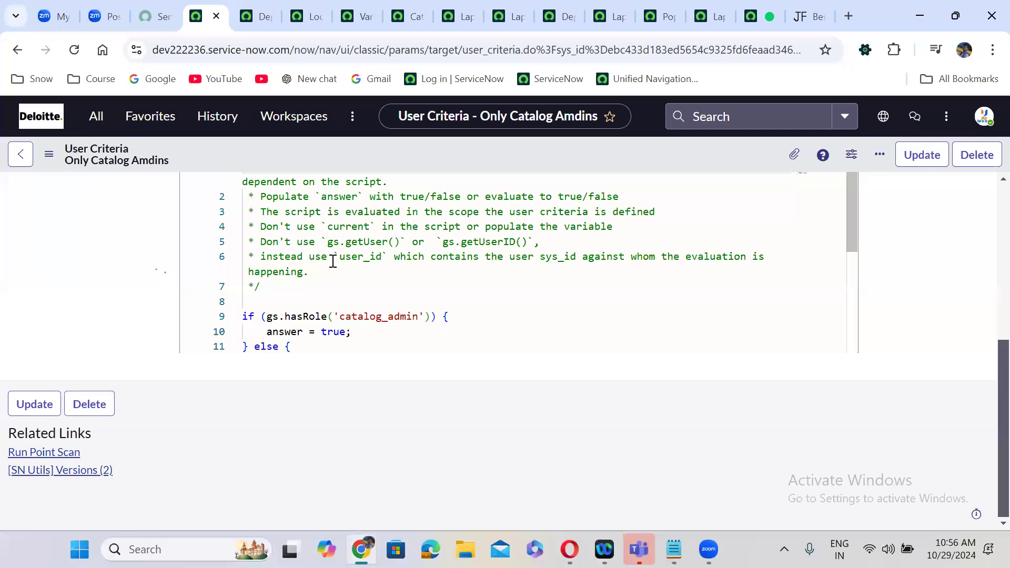
double_click(368, 257)
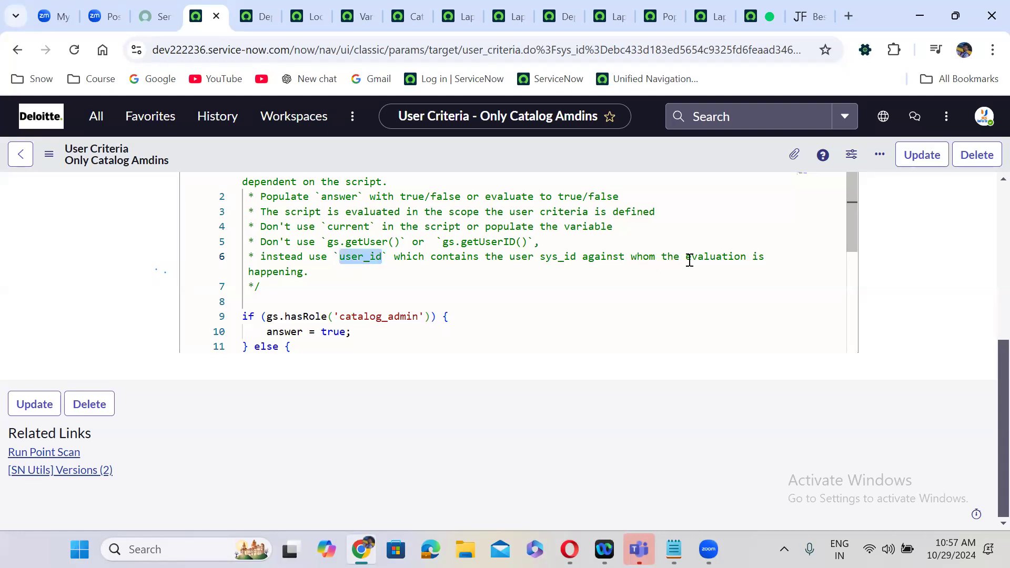
scroll(986, 382, "up", 1)
left_click_drag(986, 348, 986, 349)
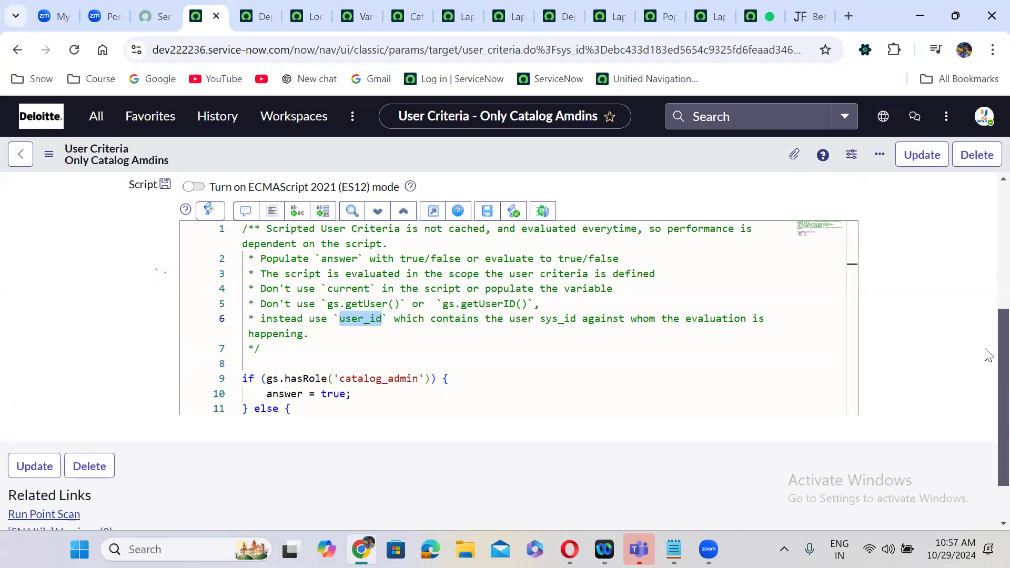
left_click_drag(985, 349, 986, 378)
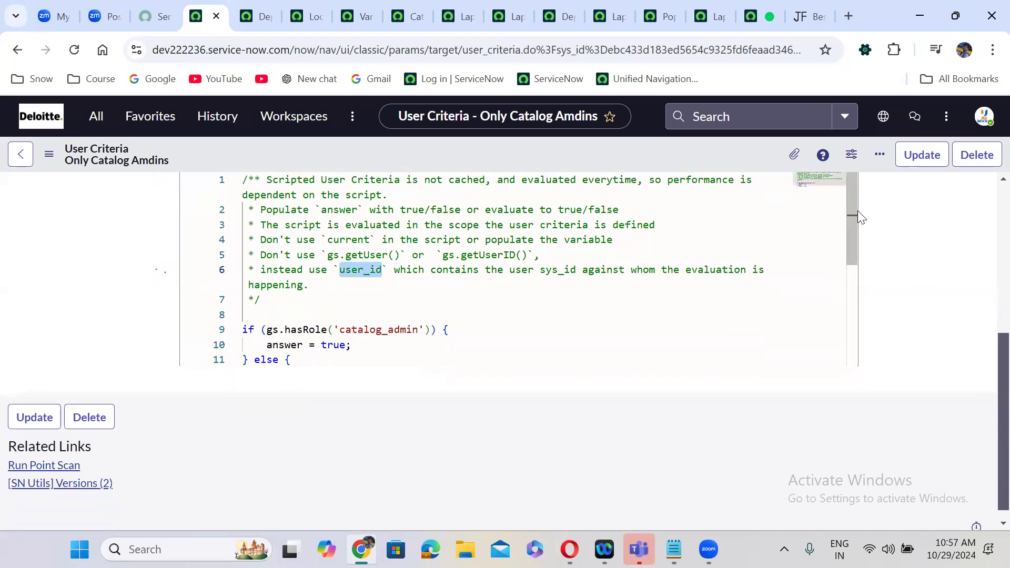
scroll(849, 258, "down", 3)
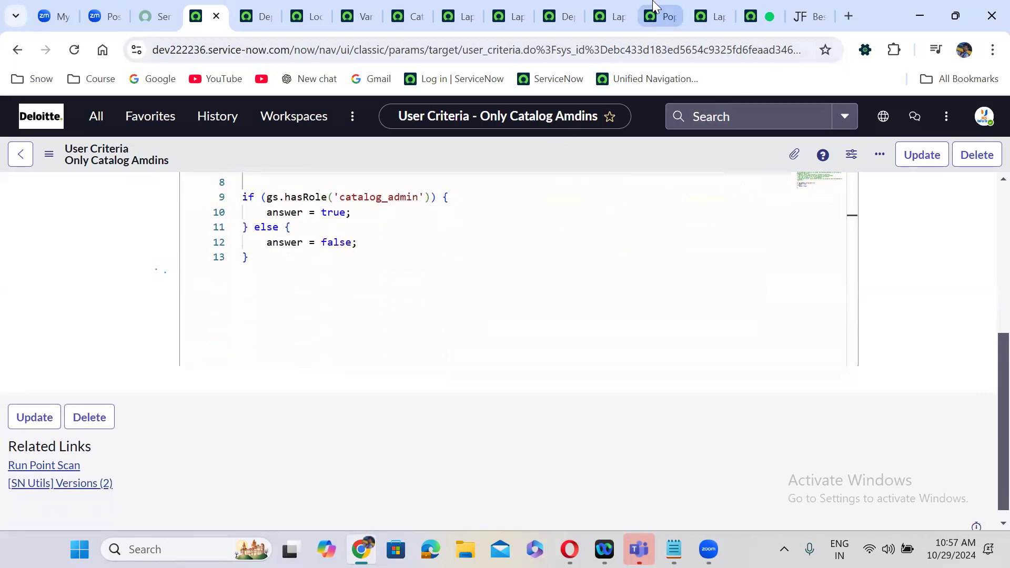
left_click(613, 16)
- Compare the Available For and Not Available For (1) lists: Available For is empty, Not Available For holds Only Catalog Amdins
left_click(435, 284)
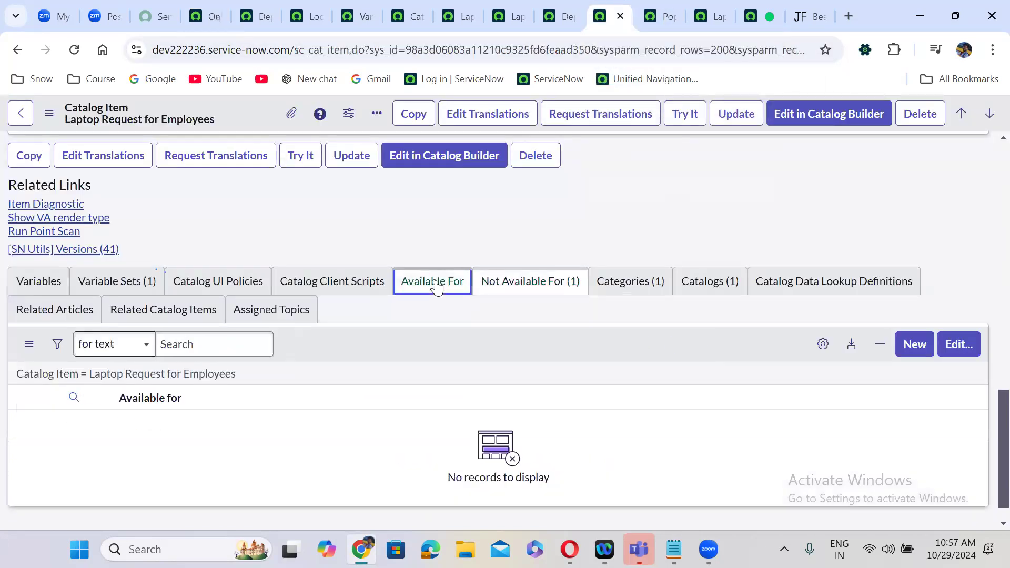
left_click(520, 287)
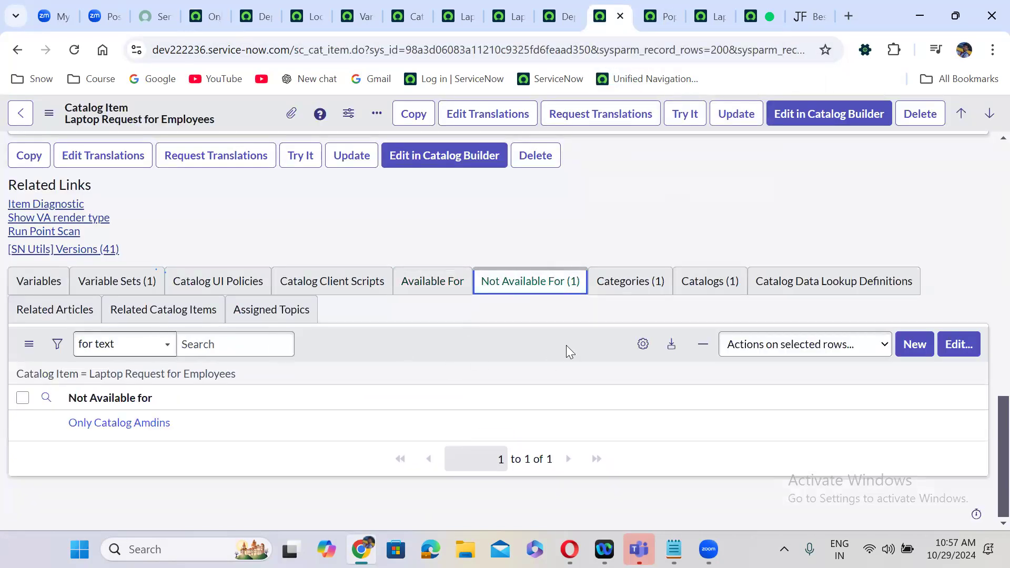
left_click(435, 279)
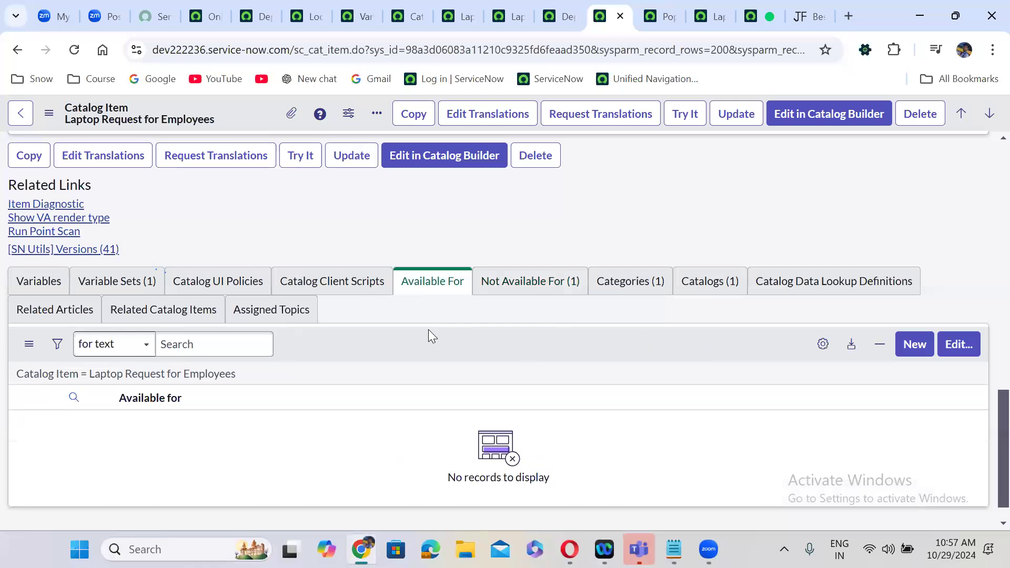
left_click(549, 287)
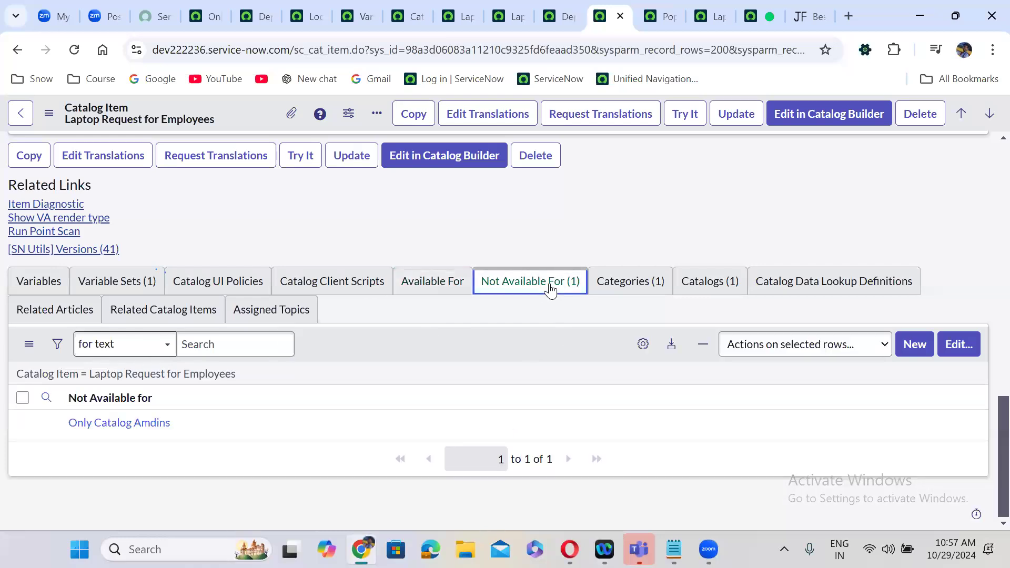